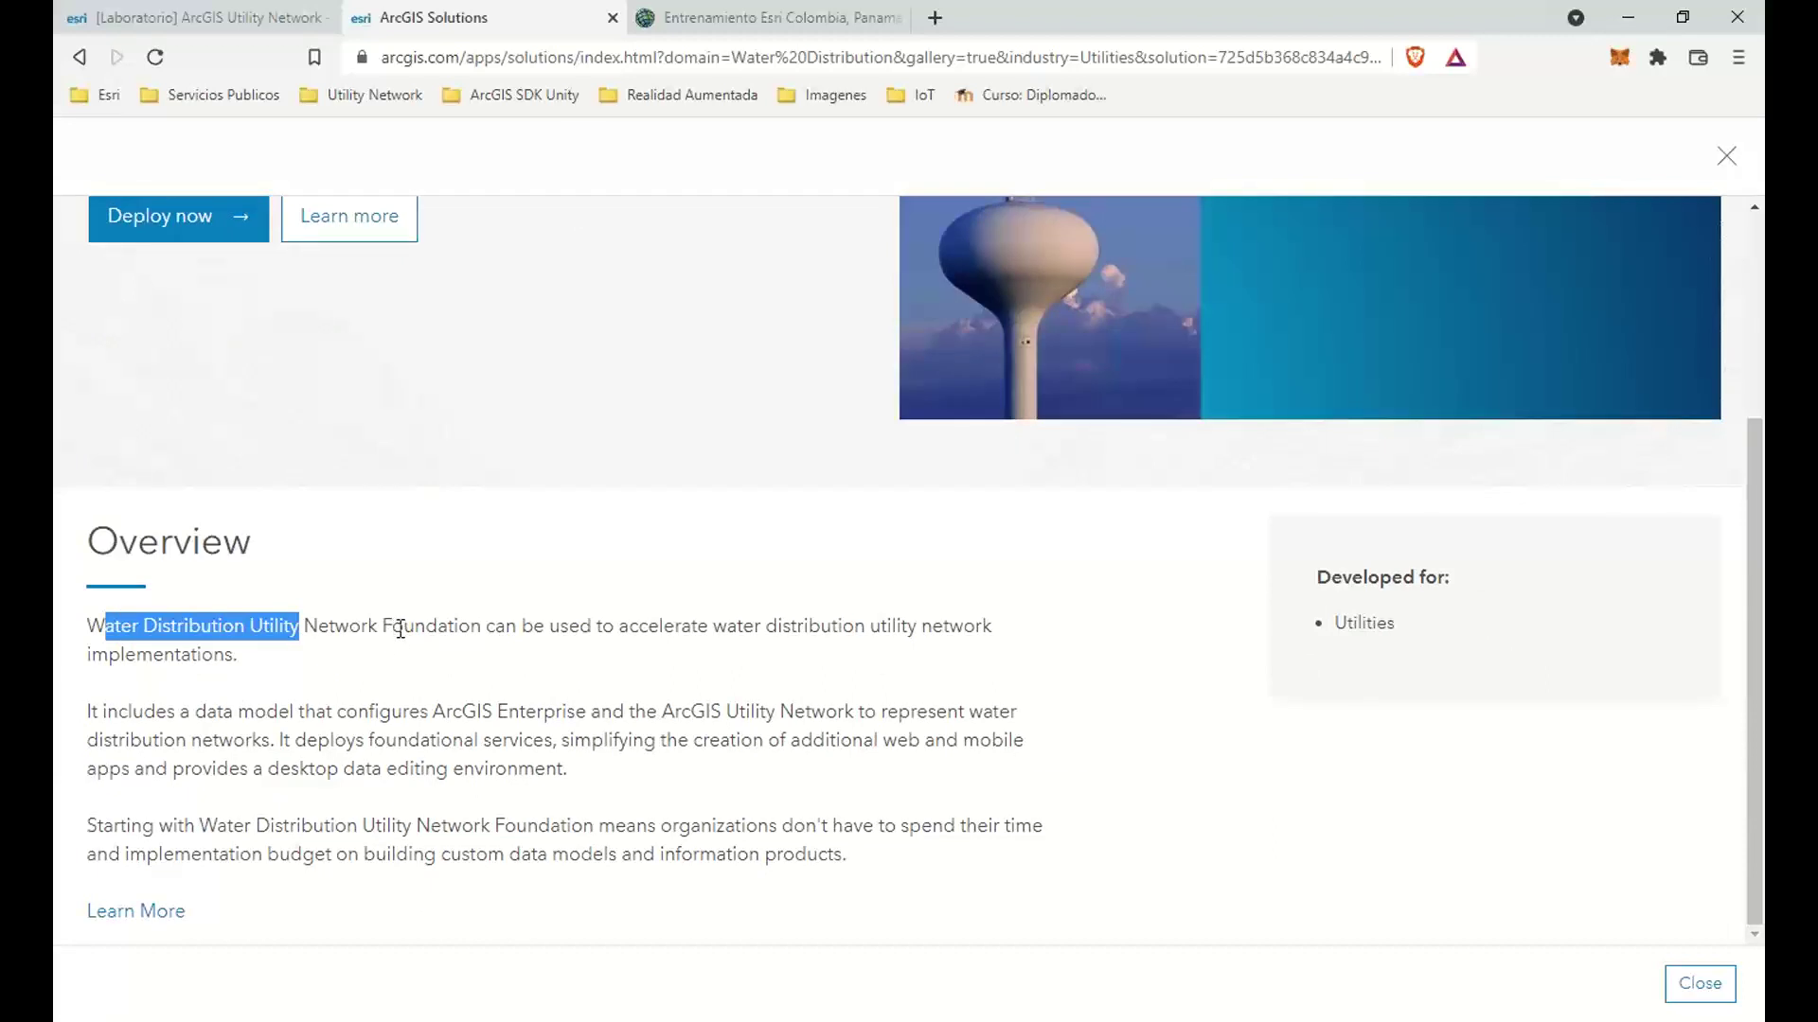
Examine the overview text of the Water Distribution Utility Network Foundation solution, covering its purpose, included data model and implementation benefits.
click(394, 629)
drag(471, 628, 826, 667)
click(741, 636)
click(839, 624)
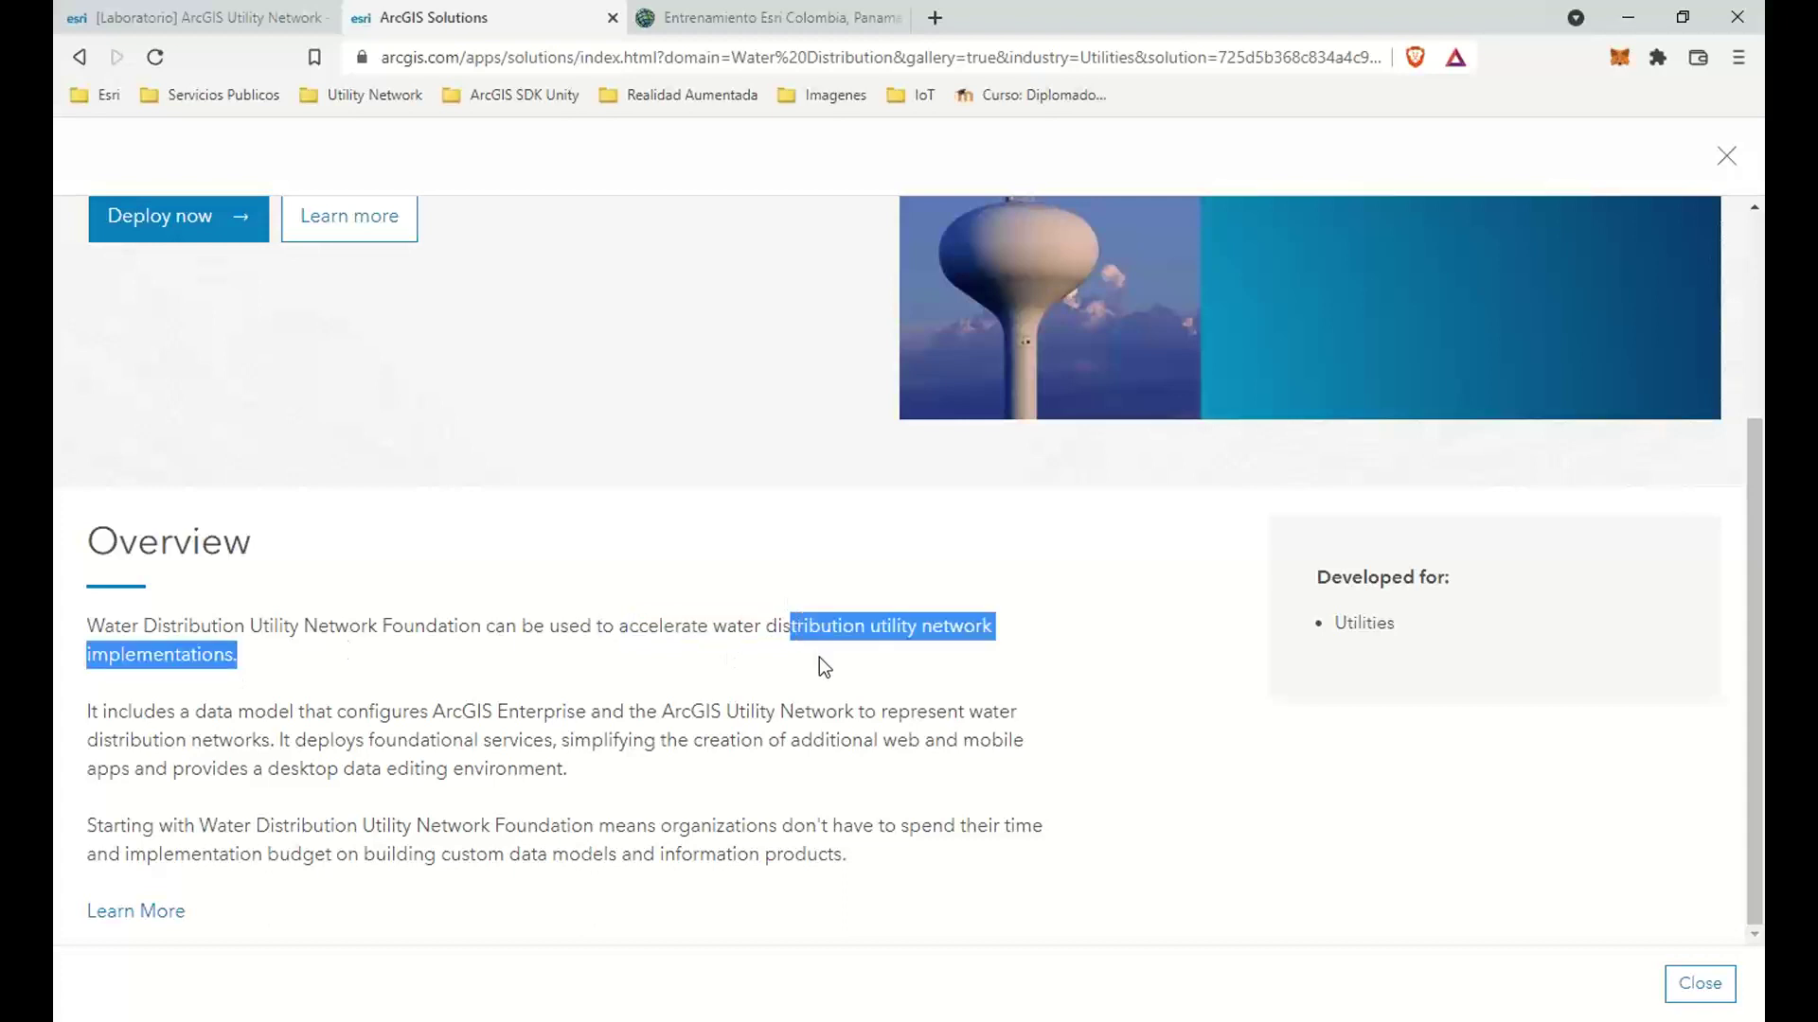
click(628, 710)
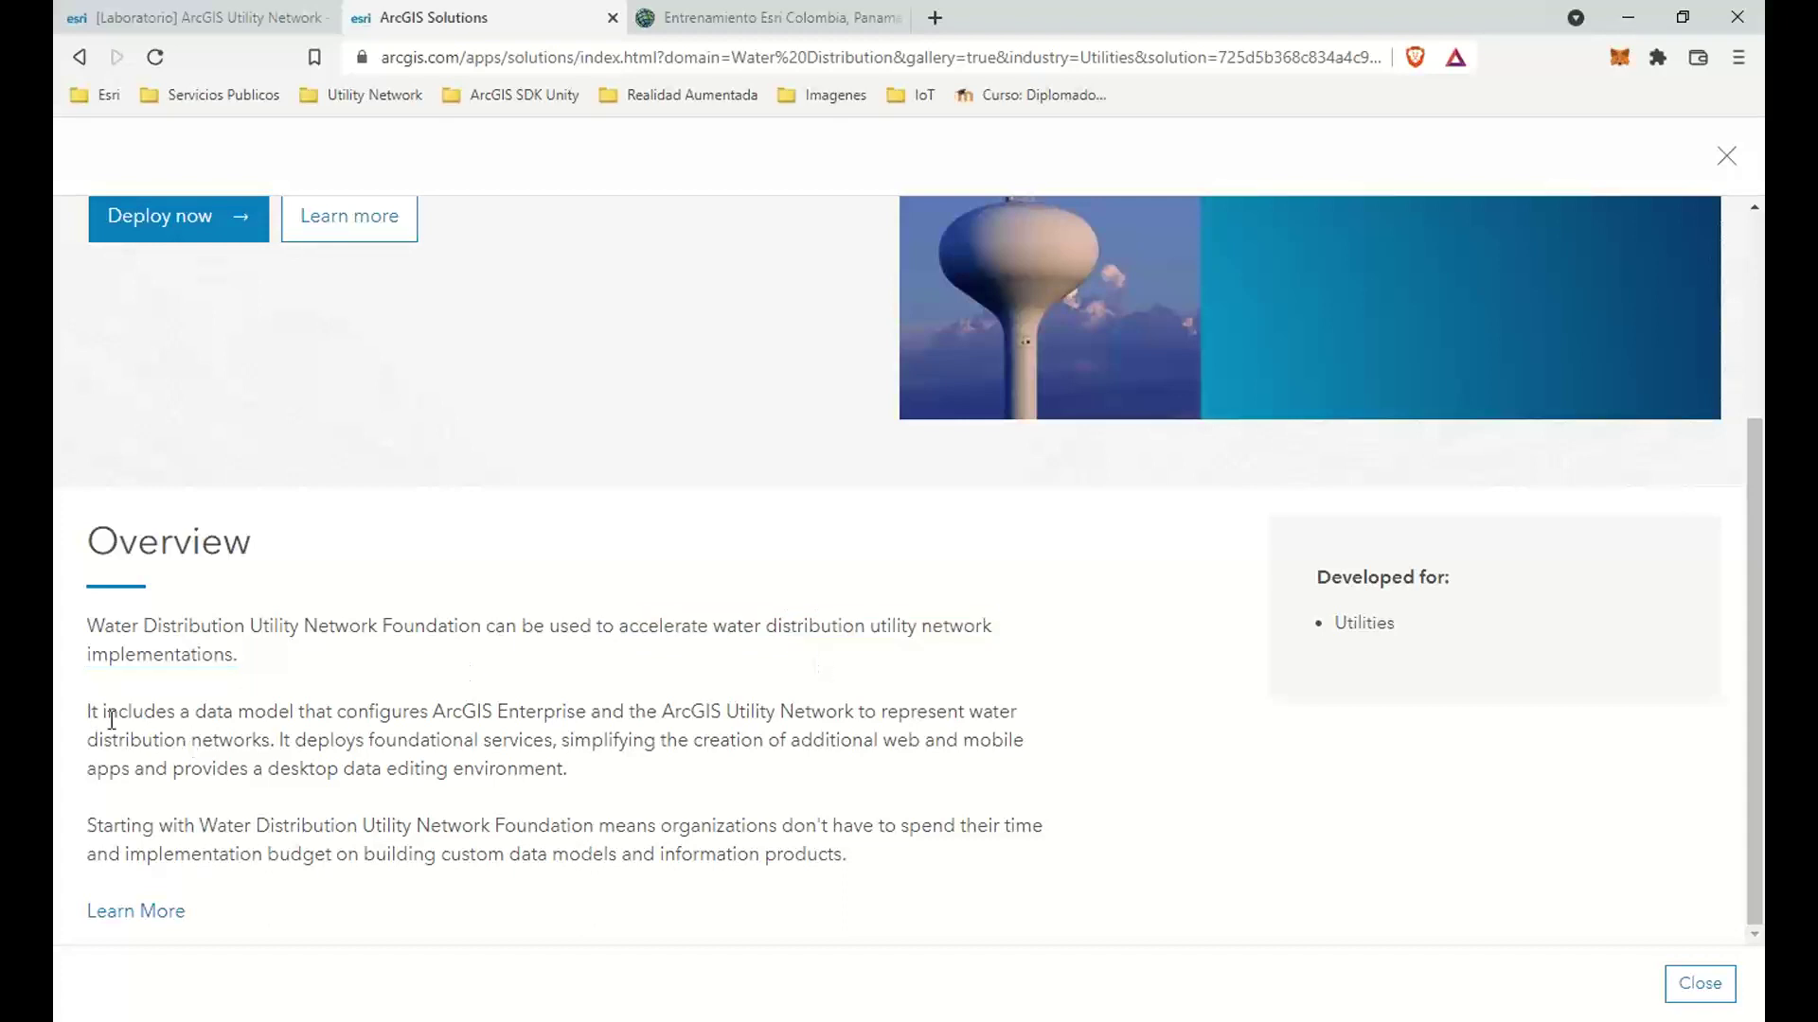
drag(91, 711, 612, 712)
click(521, 721)
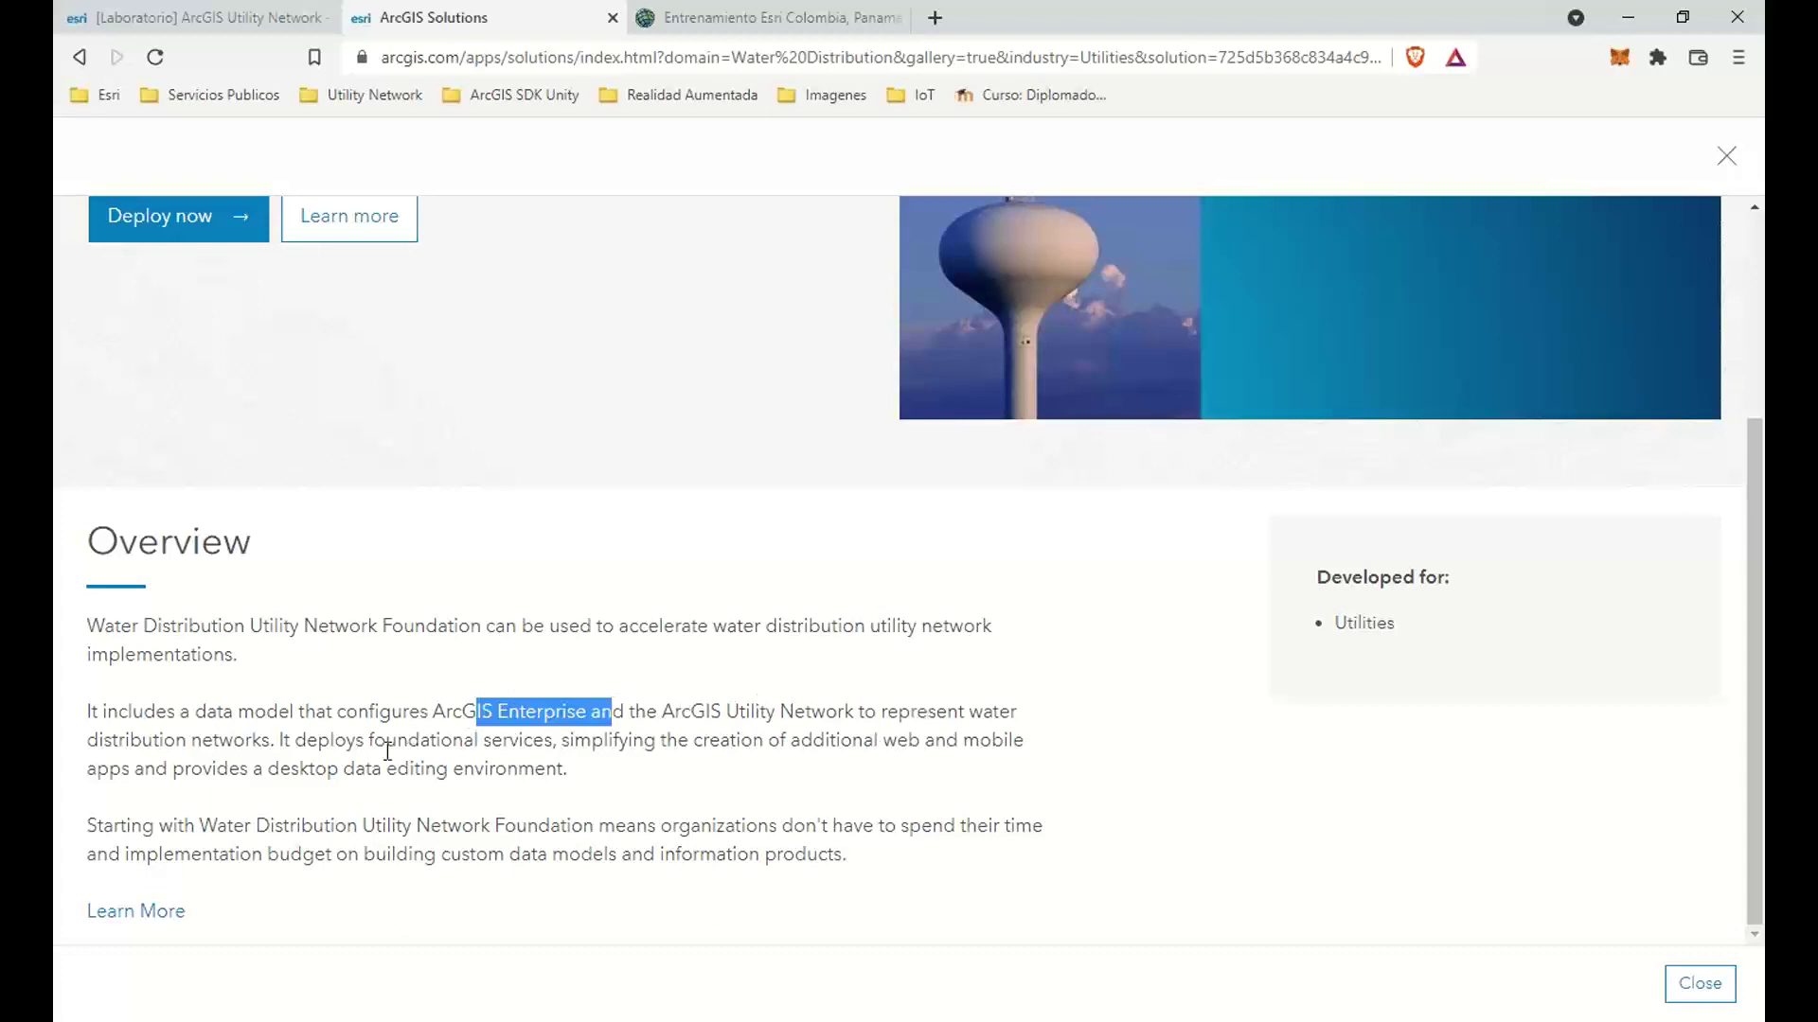
drag(214, 900, 84, 912)
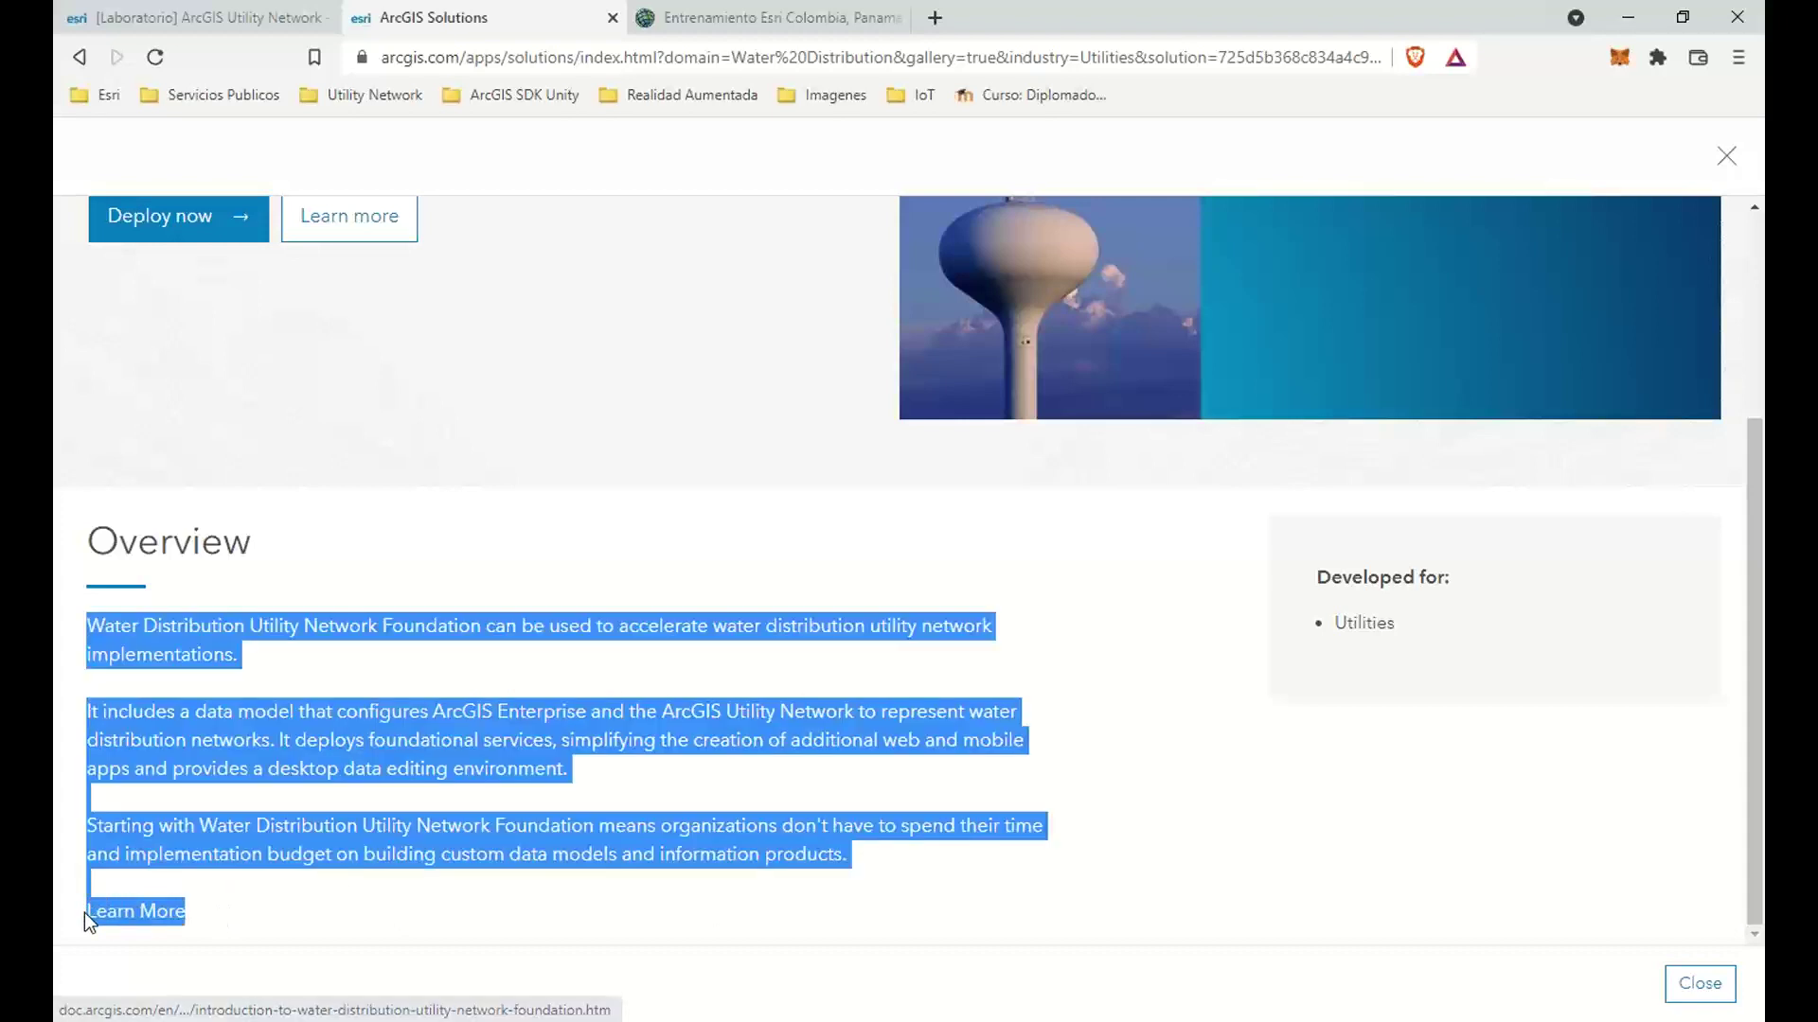
drag(210, 894, 95, 928)
click(260, 892)
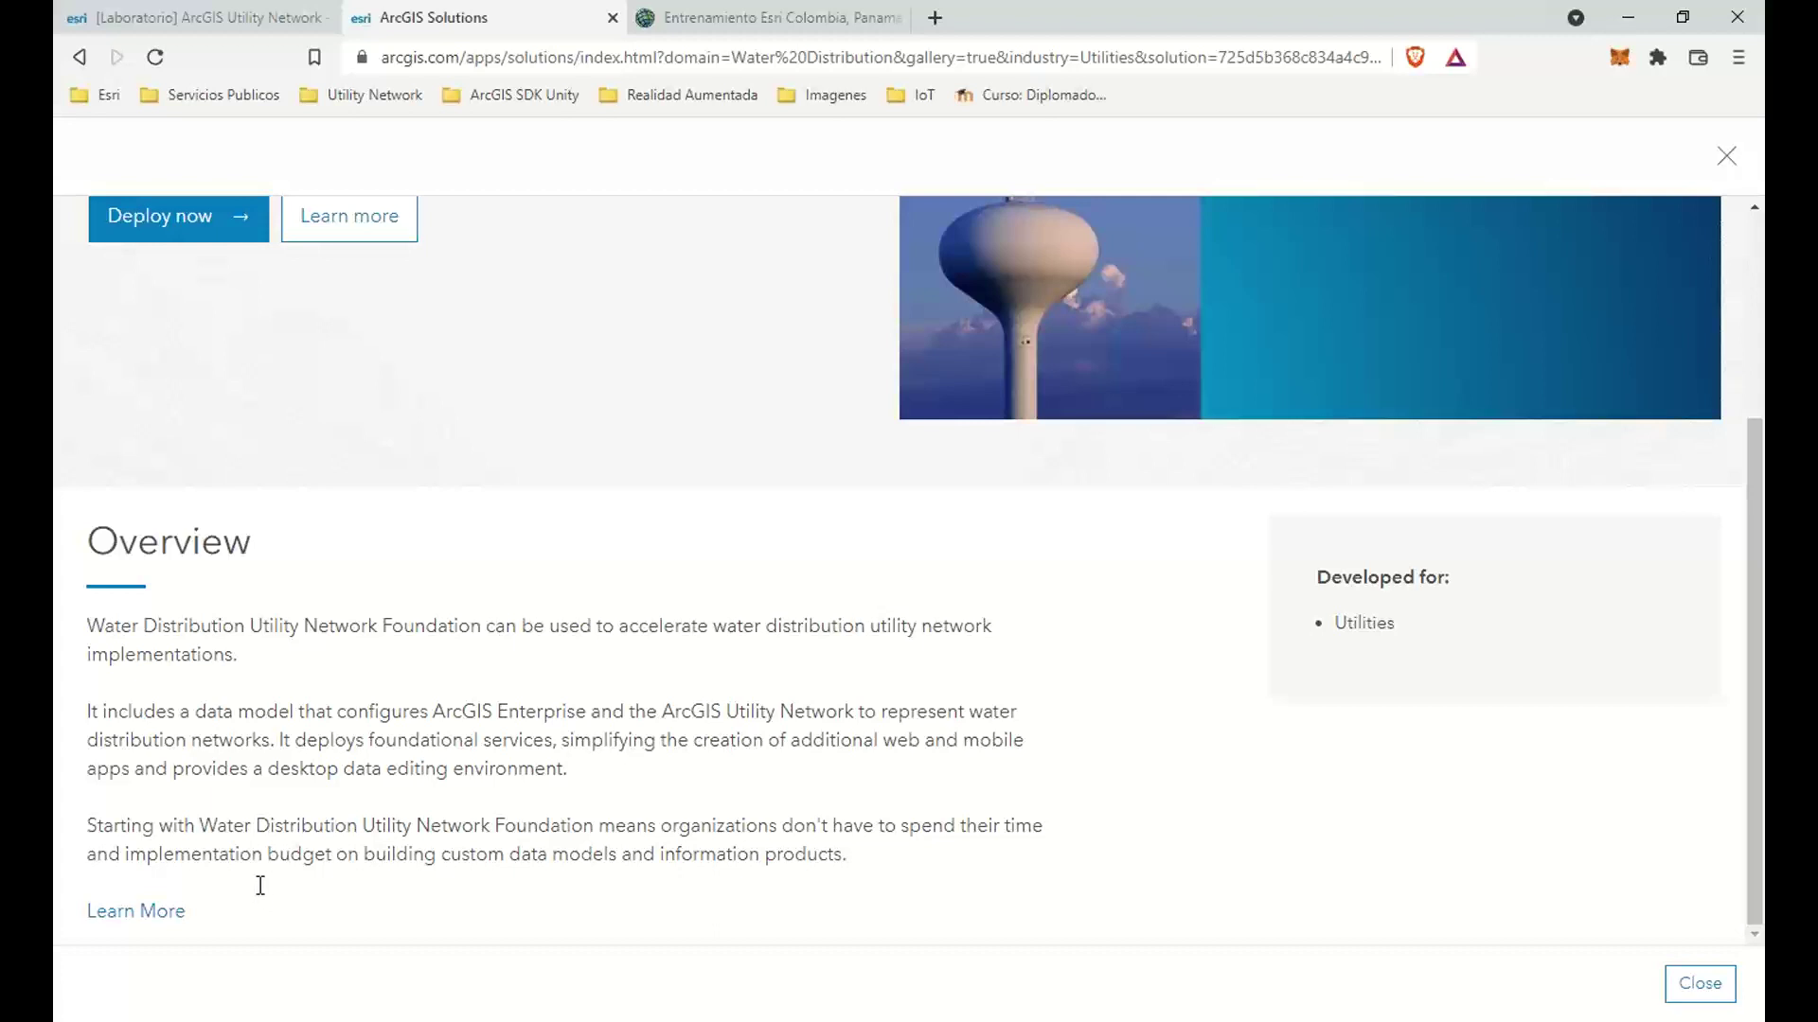
scroll(417, 757, up, 3)
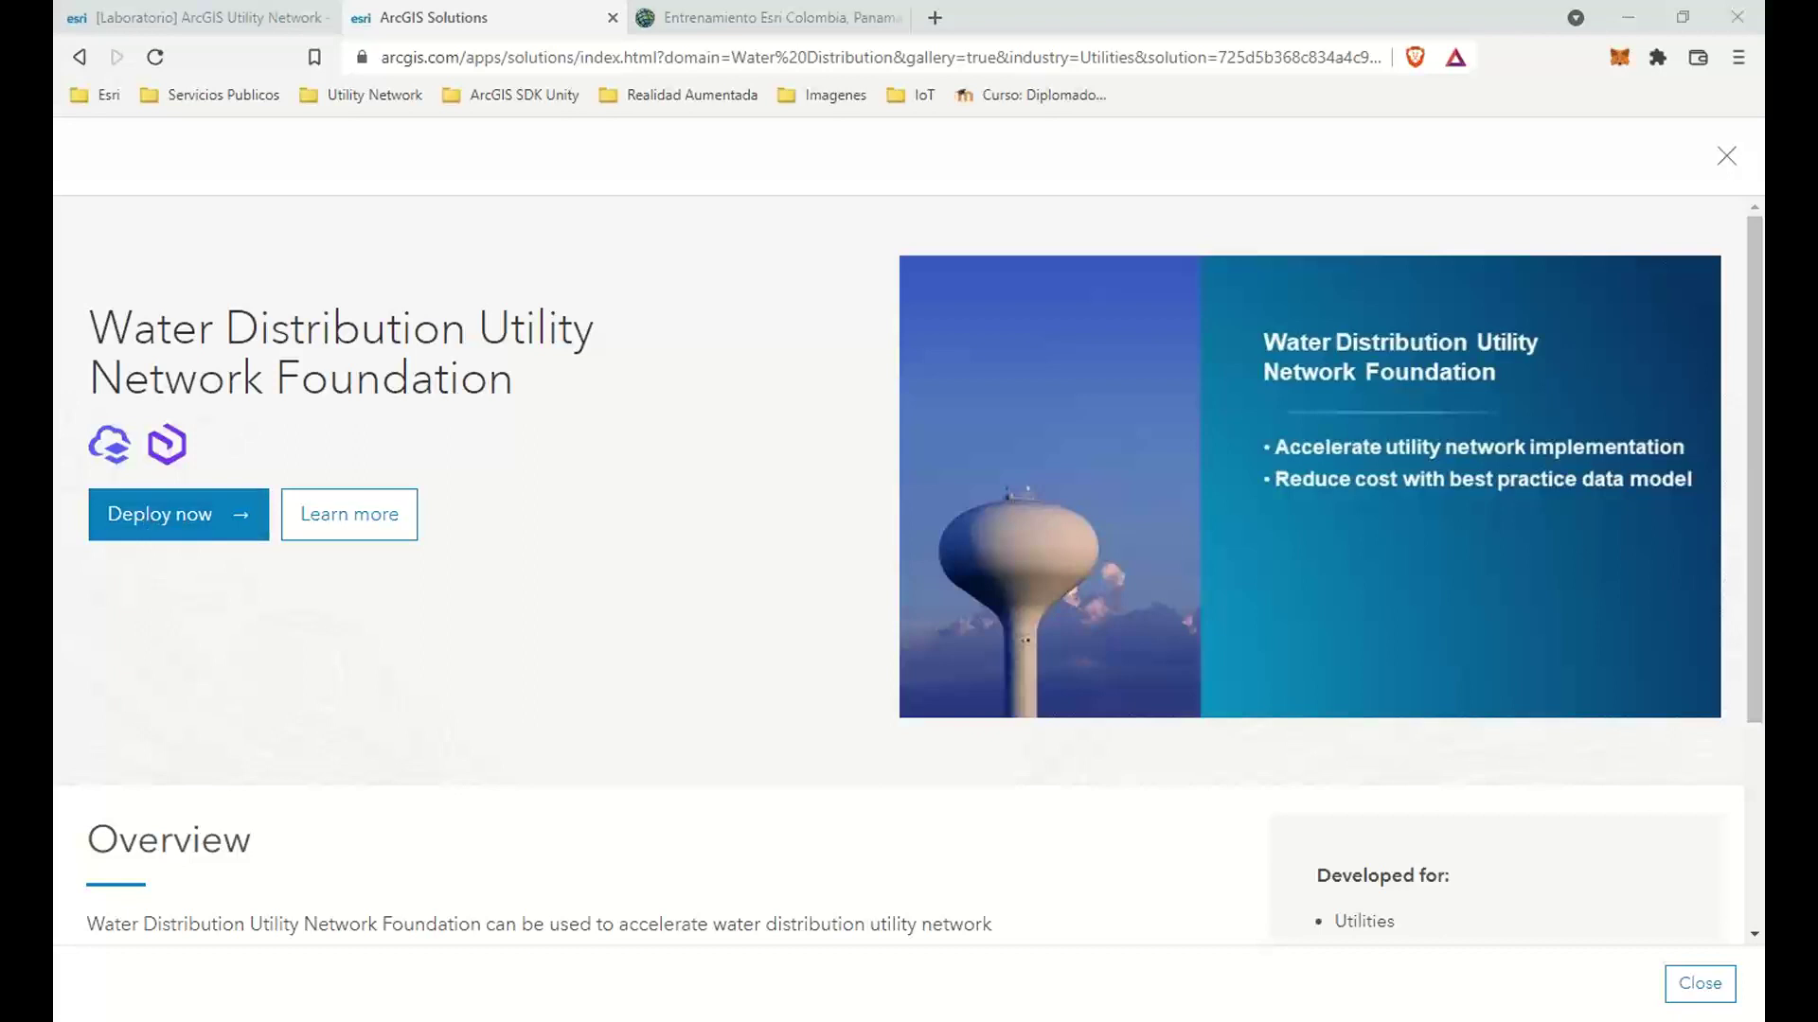
click(455, 696)
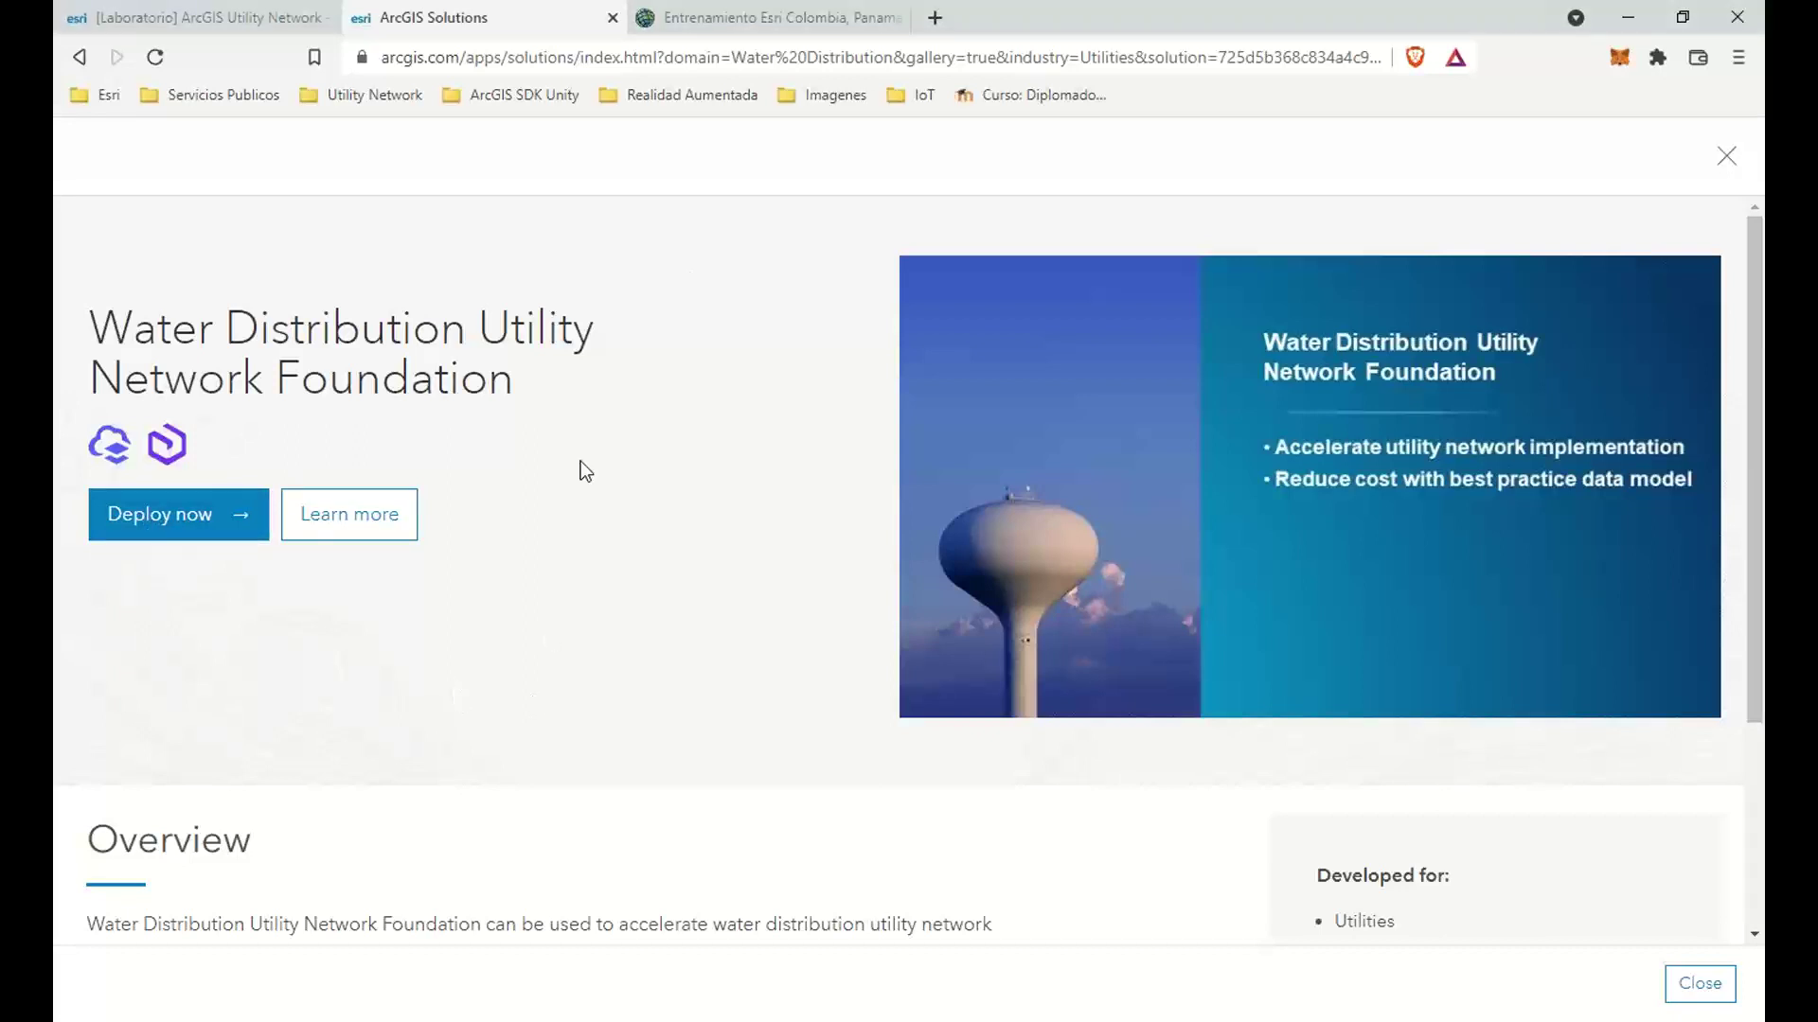
Switch to the Entrenamiento Esri Colombia, Panamá y Ecuador organization site and open the ArcGIS Solutions app.
click(757, 17)
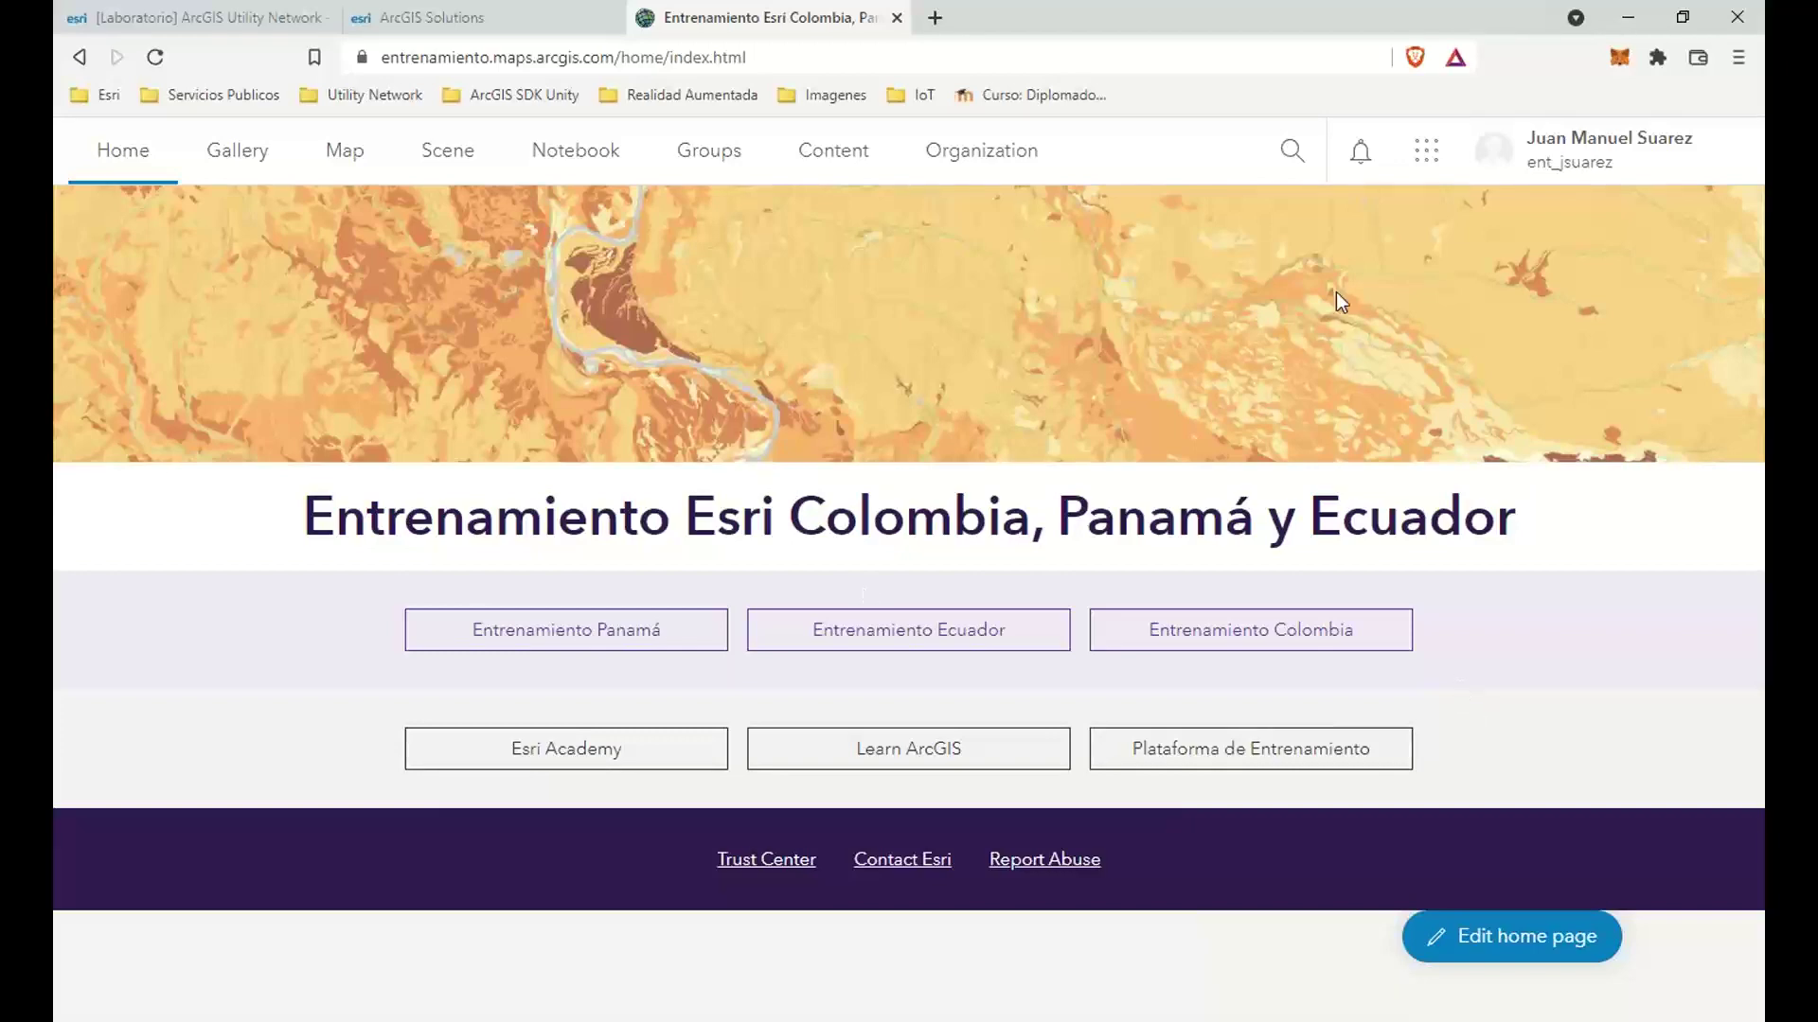
click(1427, 151)
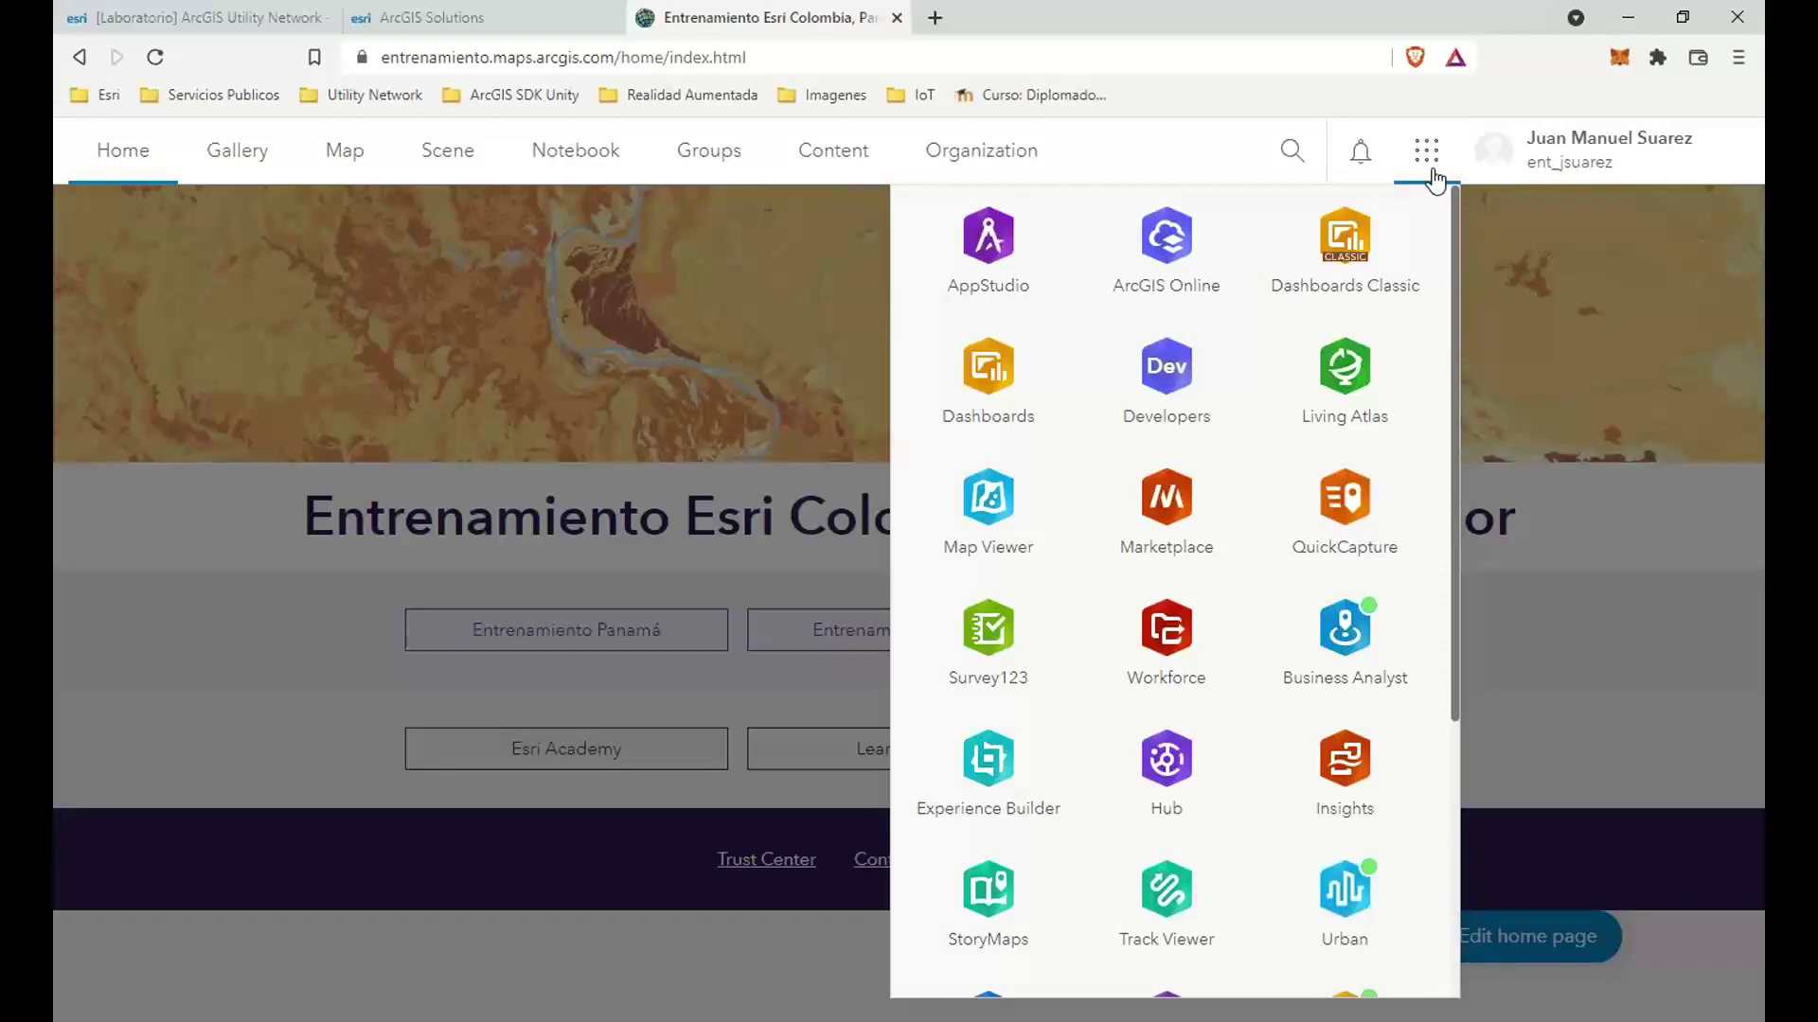
scroll(1214, 502, down, 3)
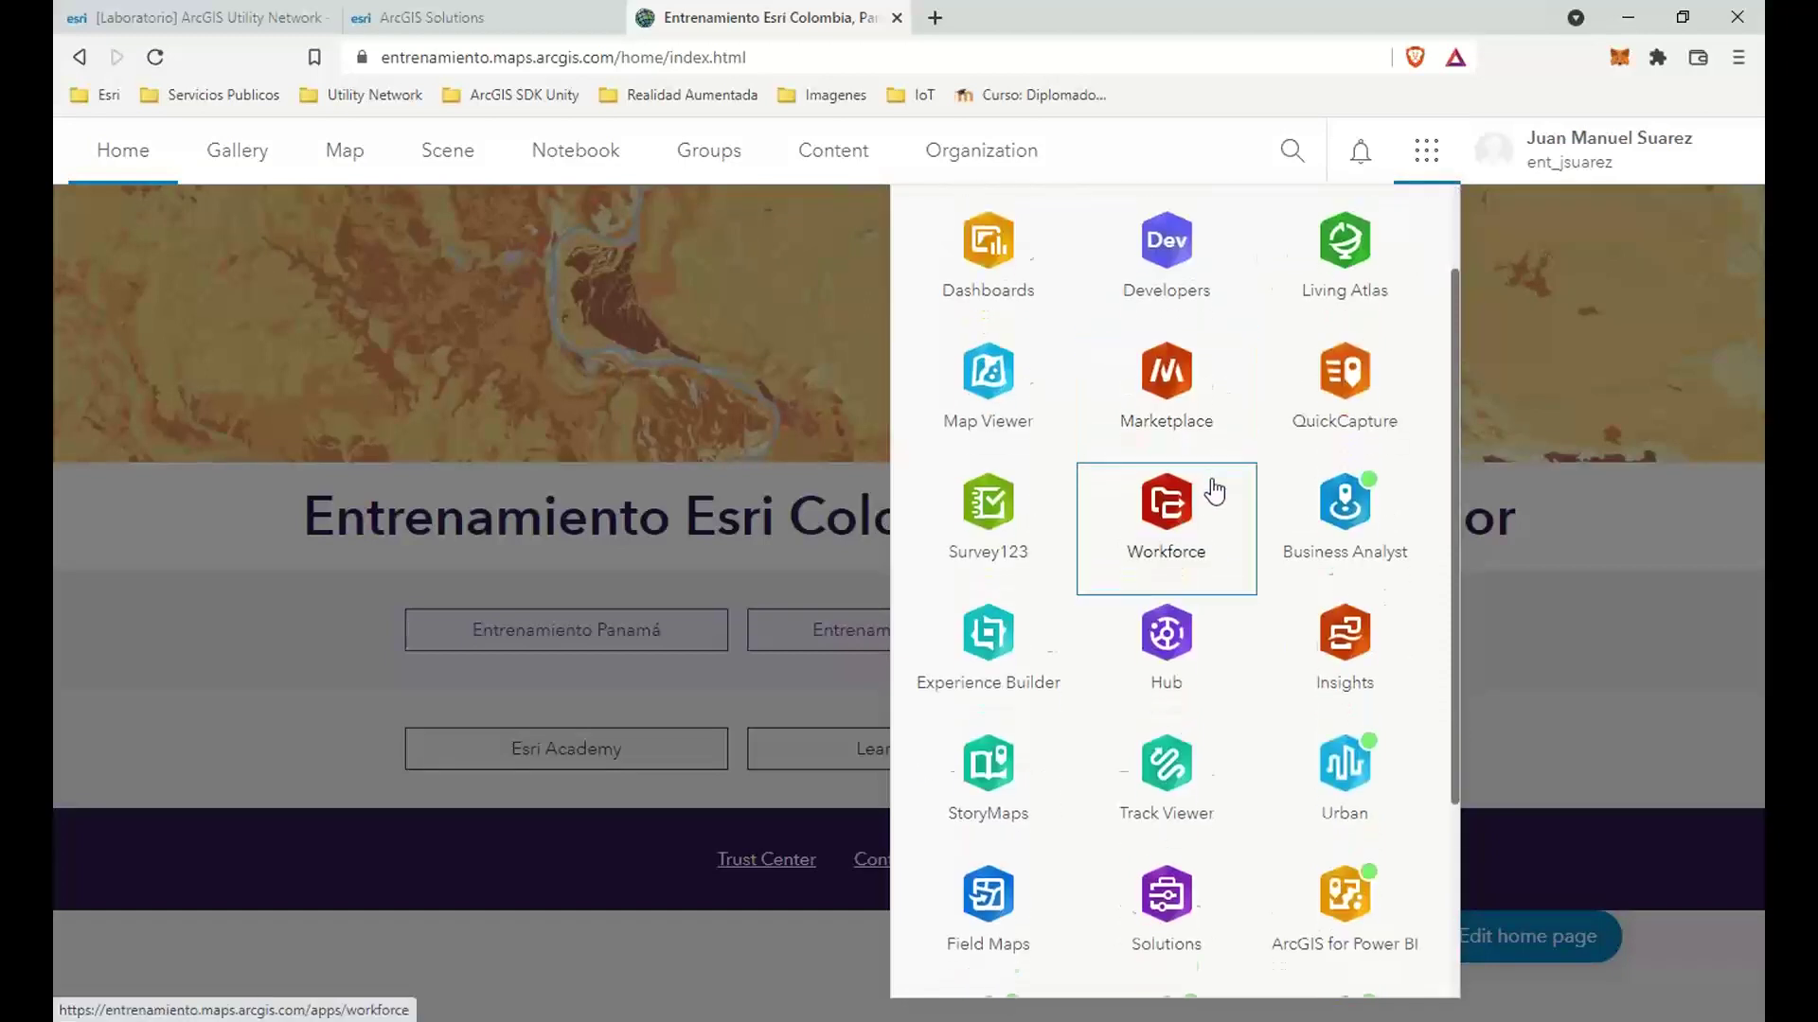
scroll(1215, 502, down, 2)
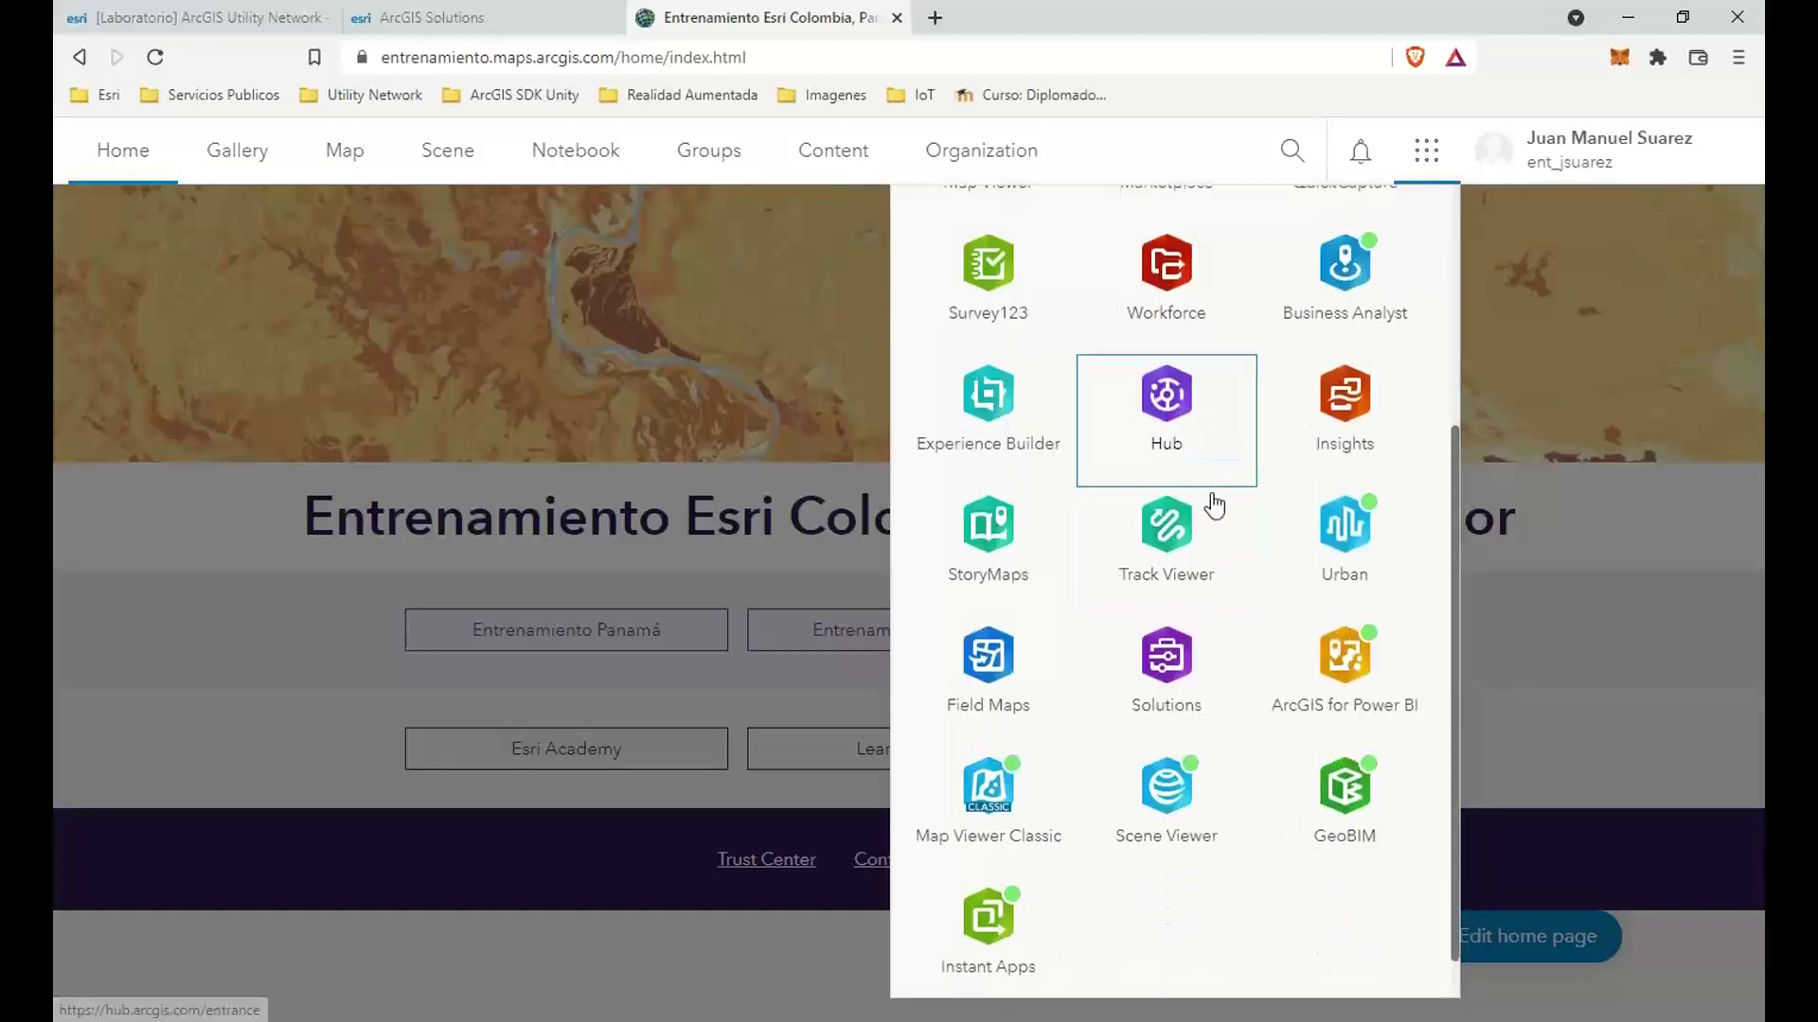
click(1186, 635)
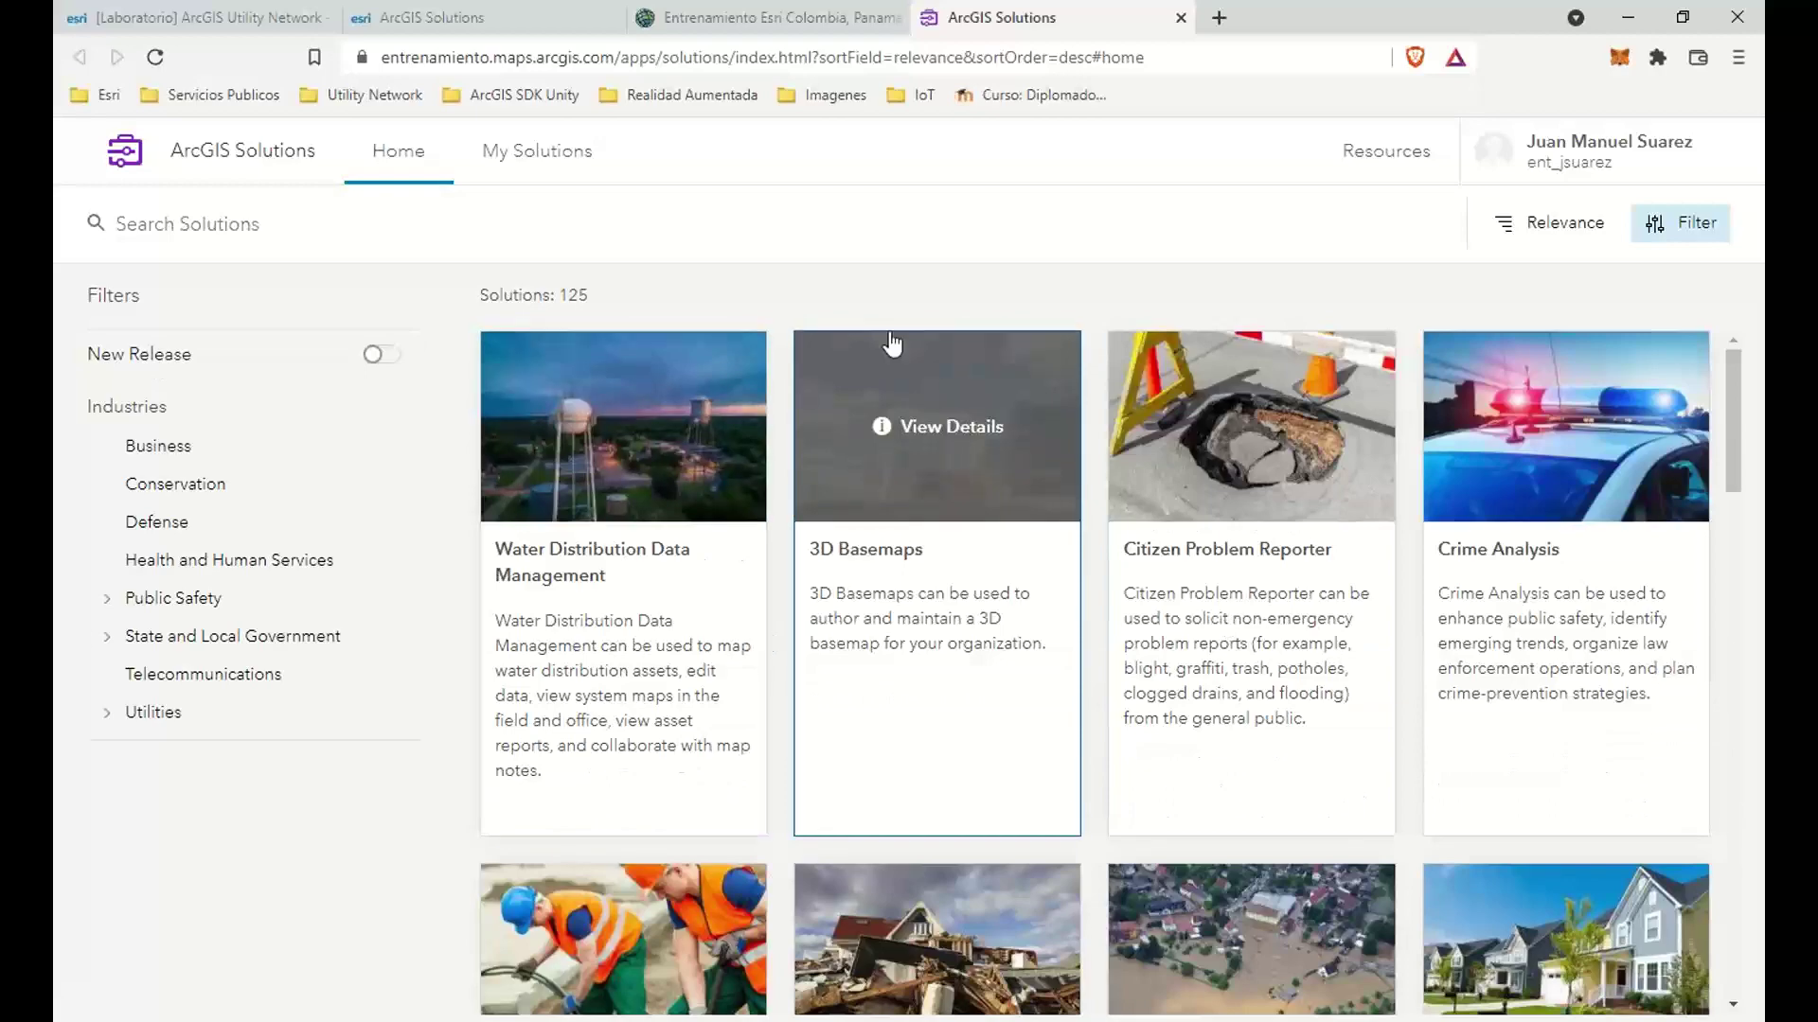
Filter the solutions gallery to the Water Distribution domain of the Utilities industry and locate Water Distribution Utility Network Foundation.
scroll(748, 559, down, 10)
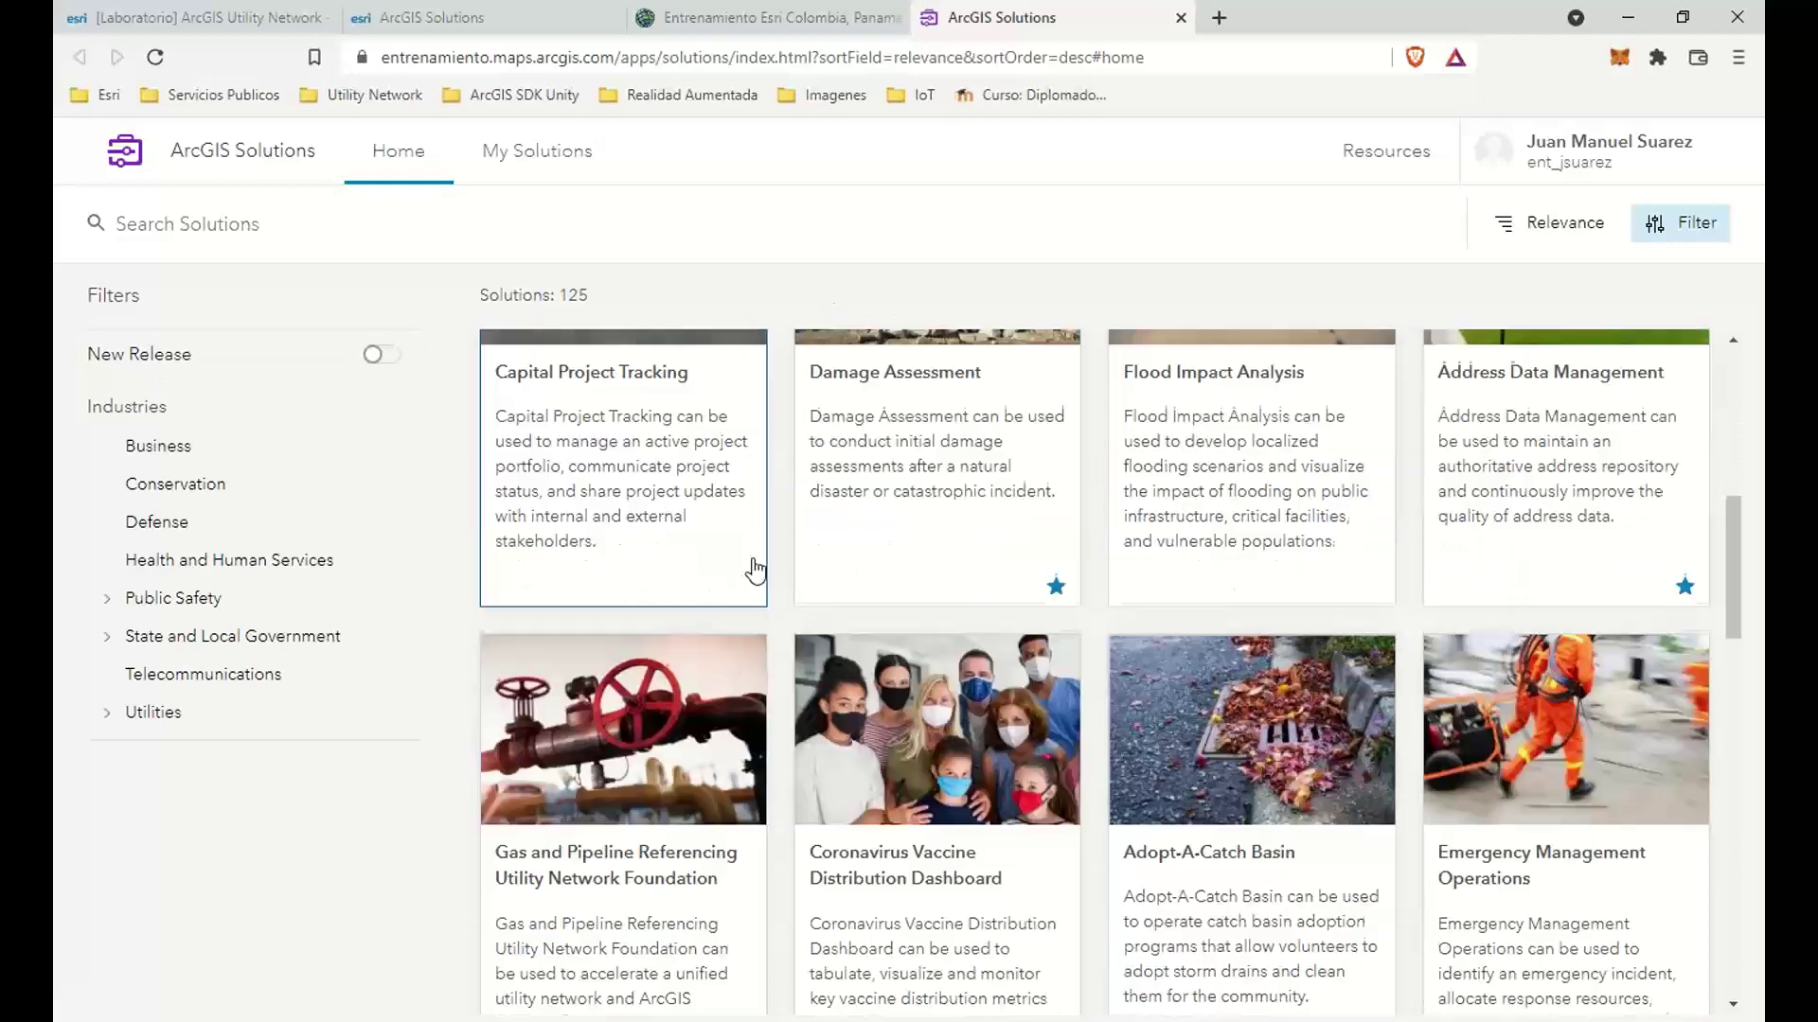
scroll(769, 583, down, 15)
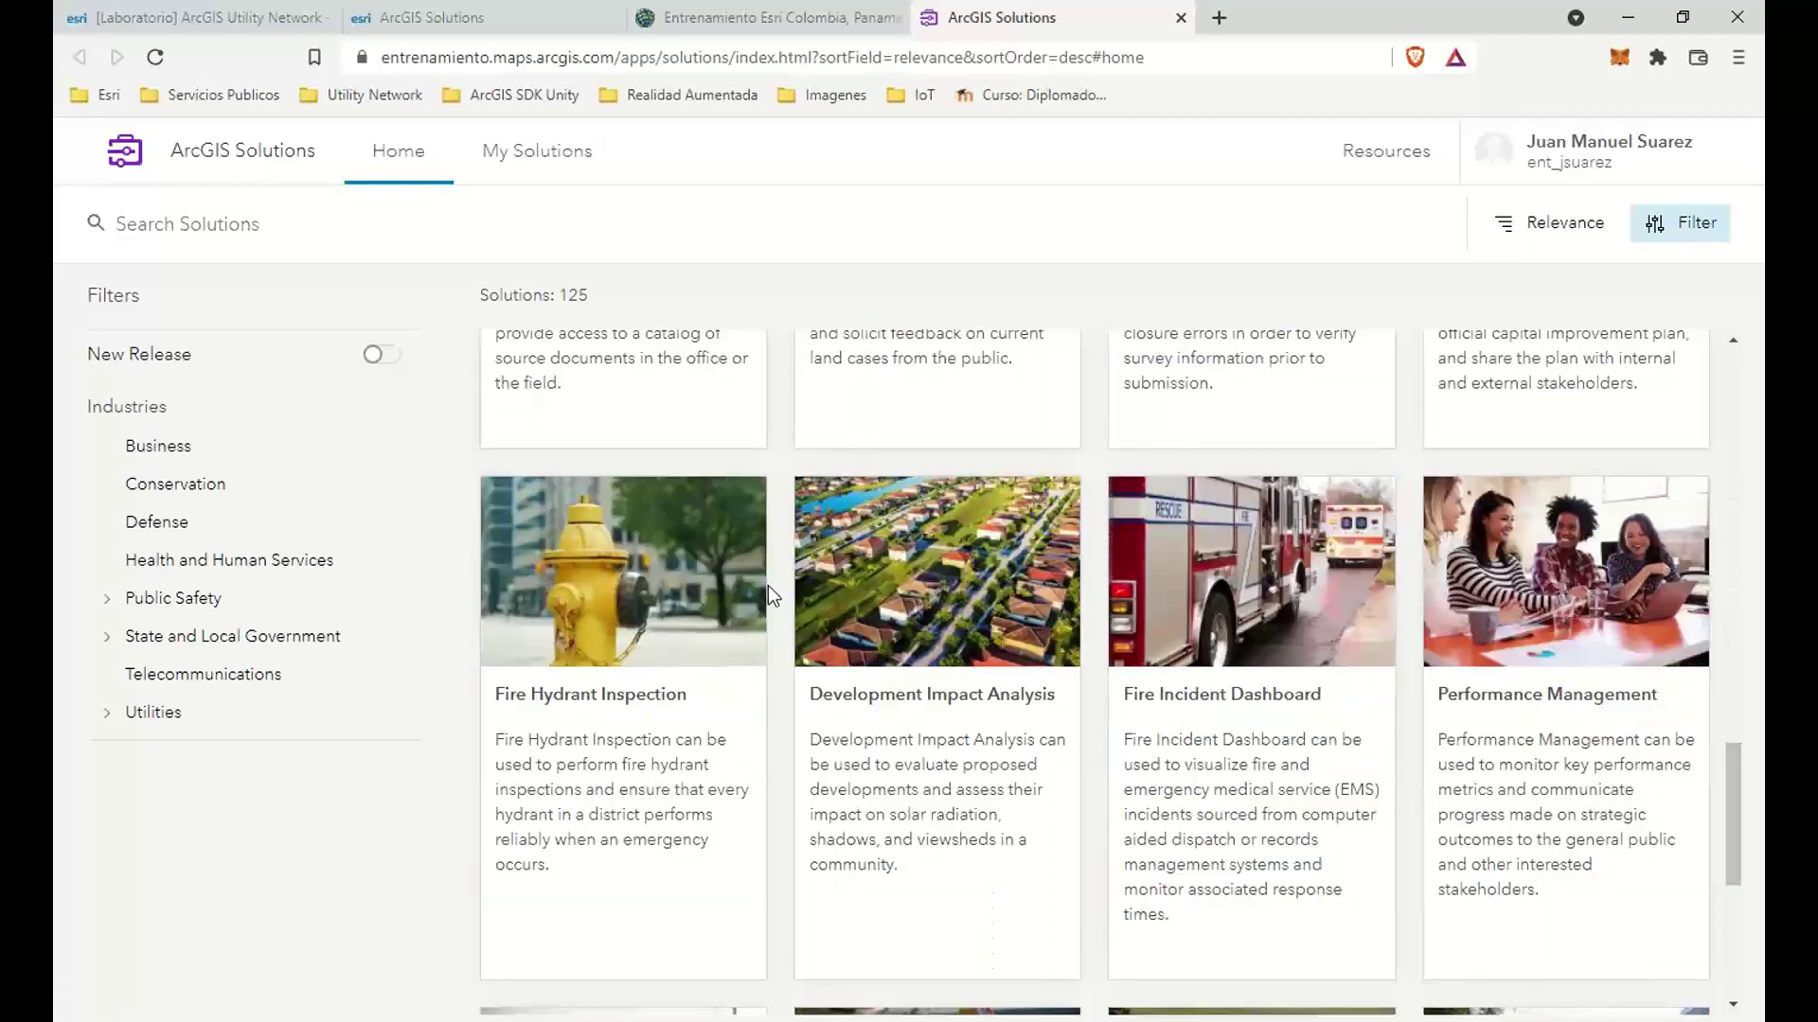
scroll(770, 596, up, 20)
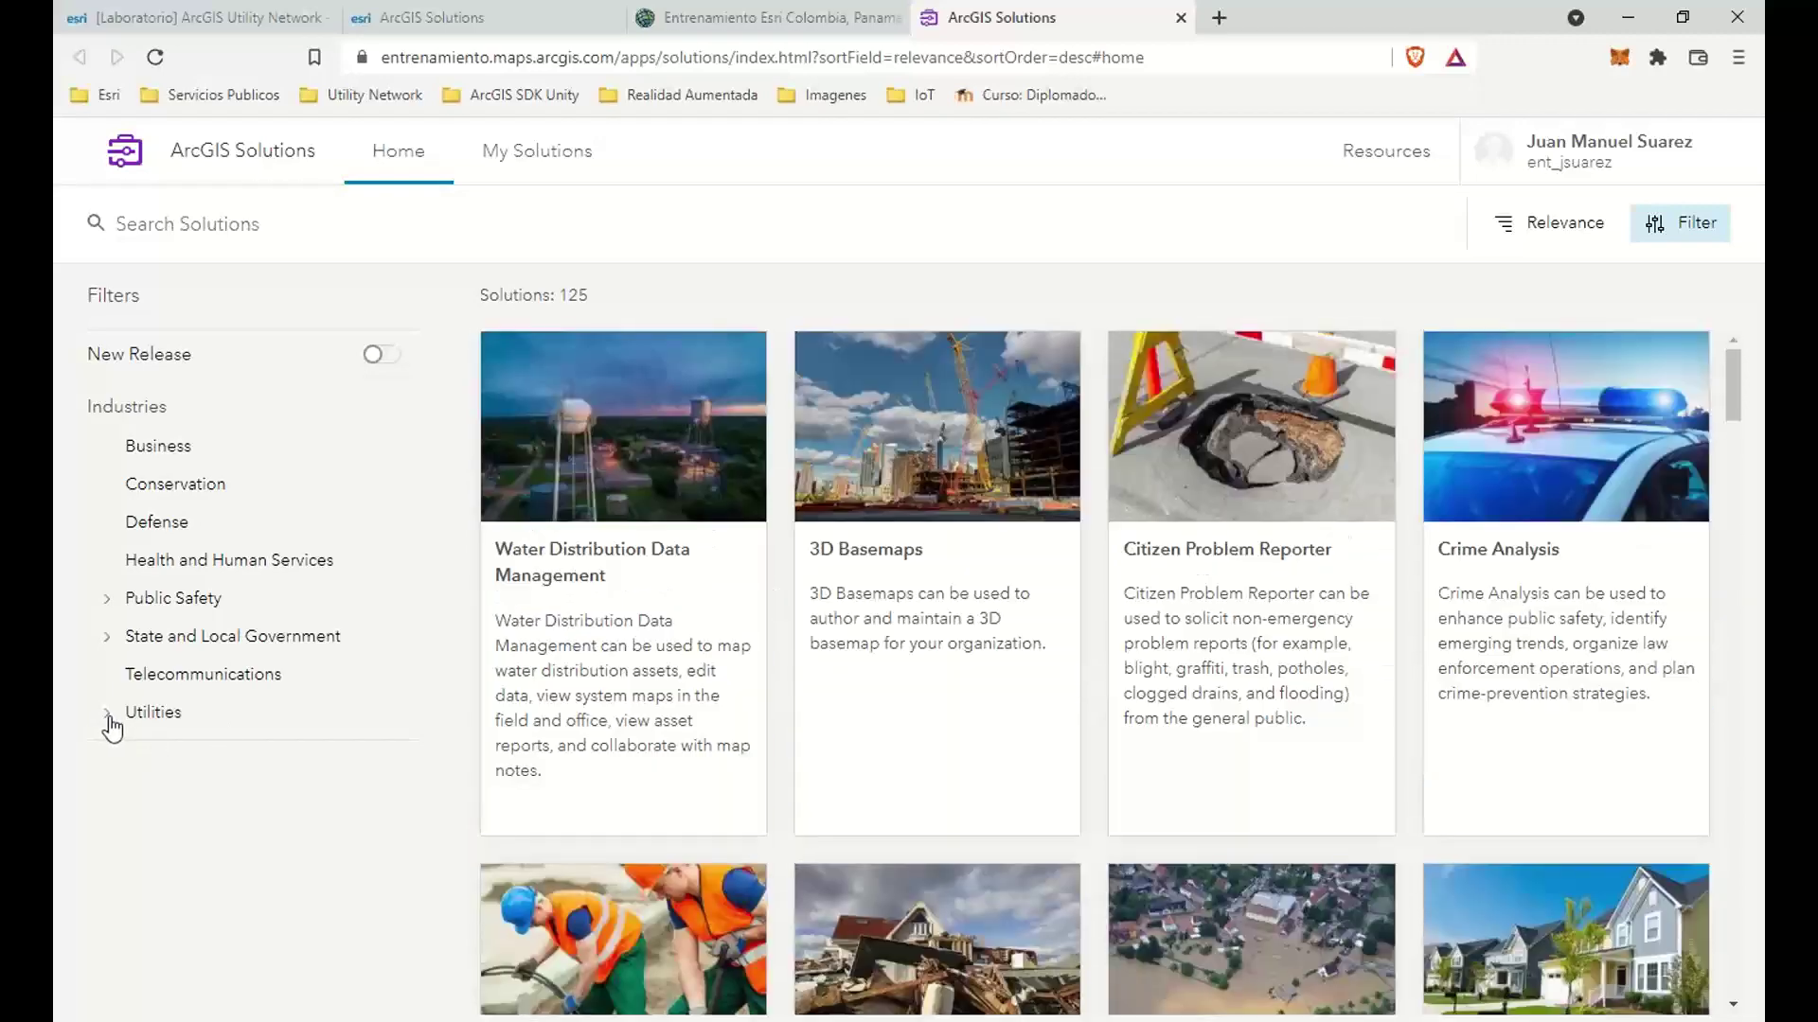
click(108, 715)
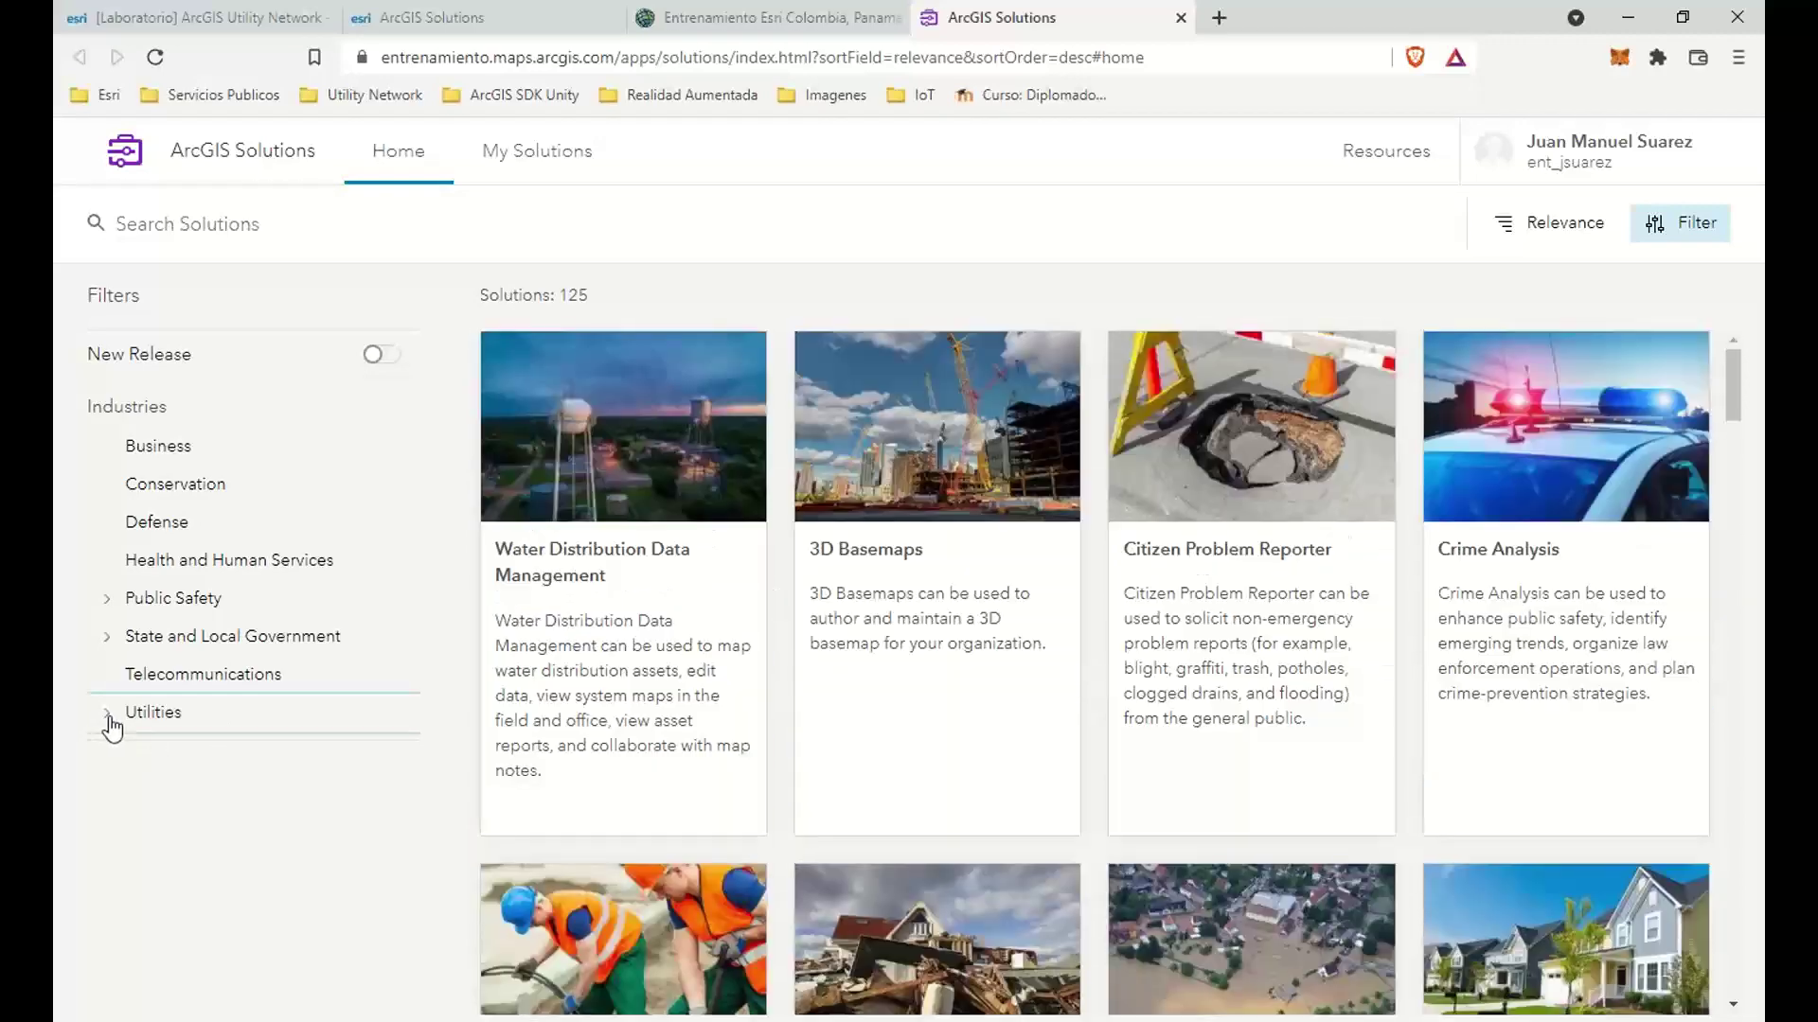
click(243, 942)
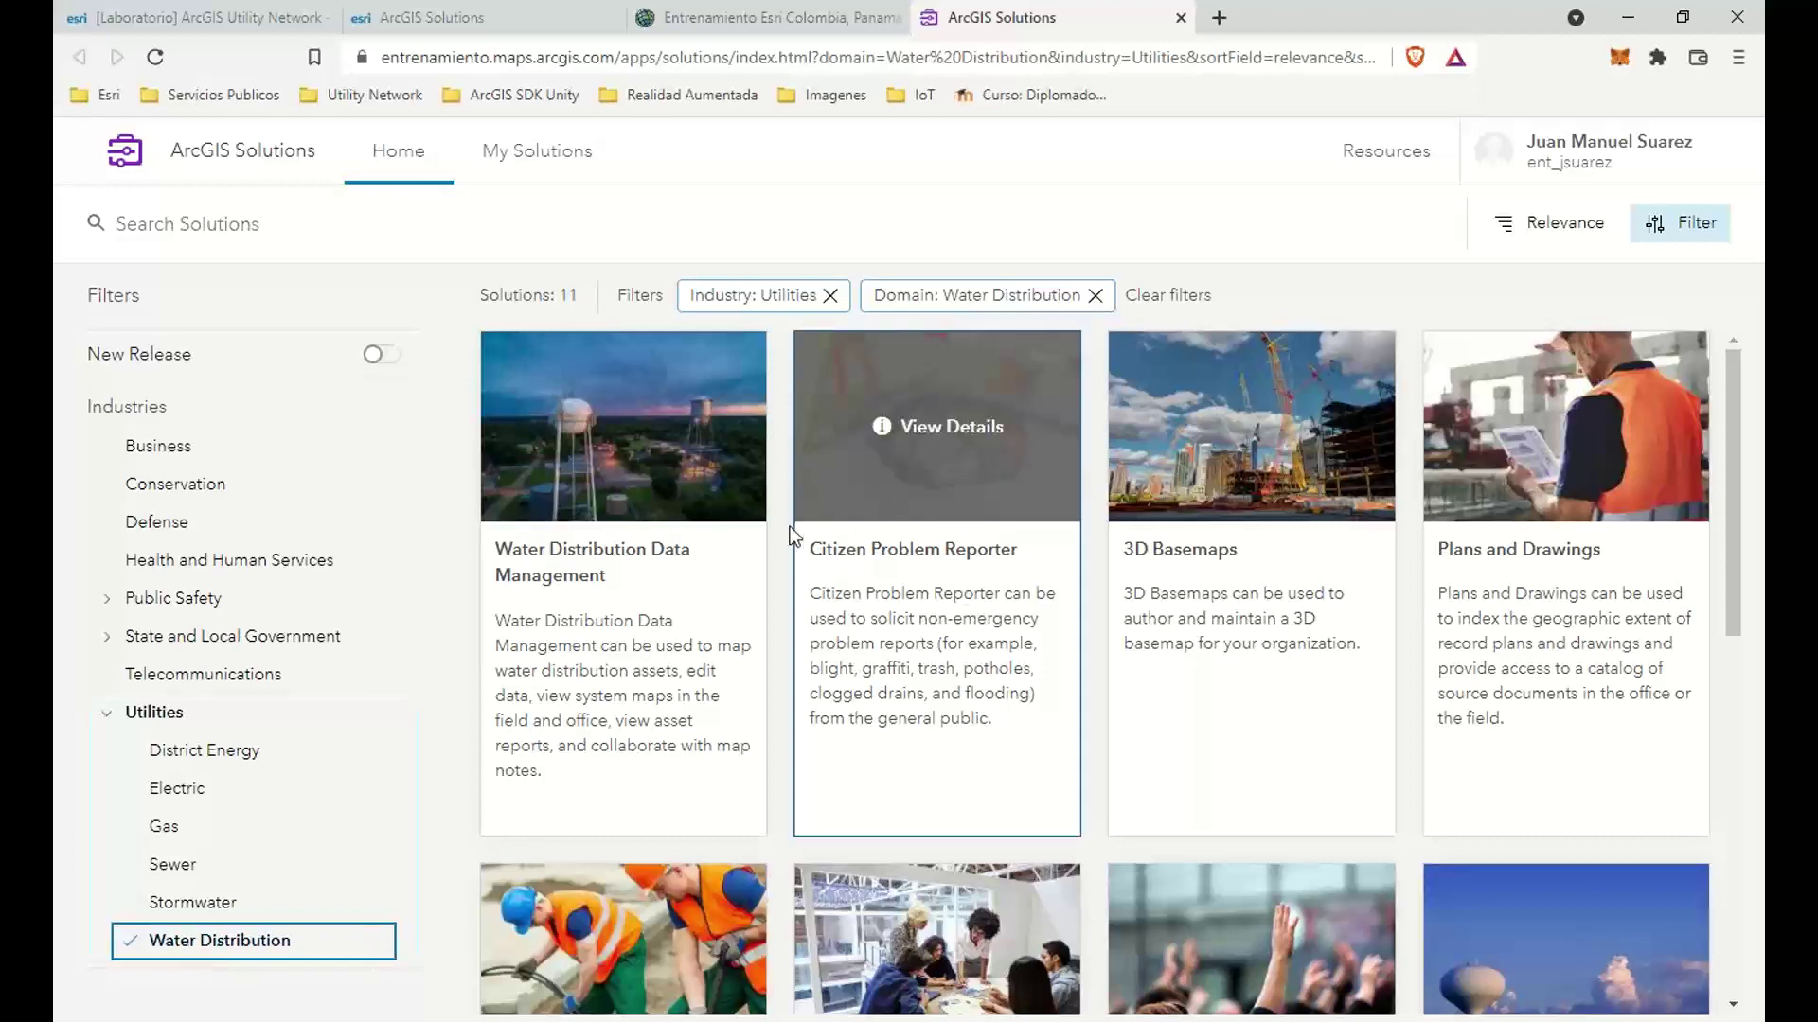
scroll(743, 566, down, 4)
scroll(743, 567, down, 1)
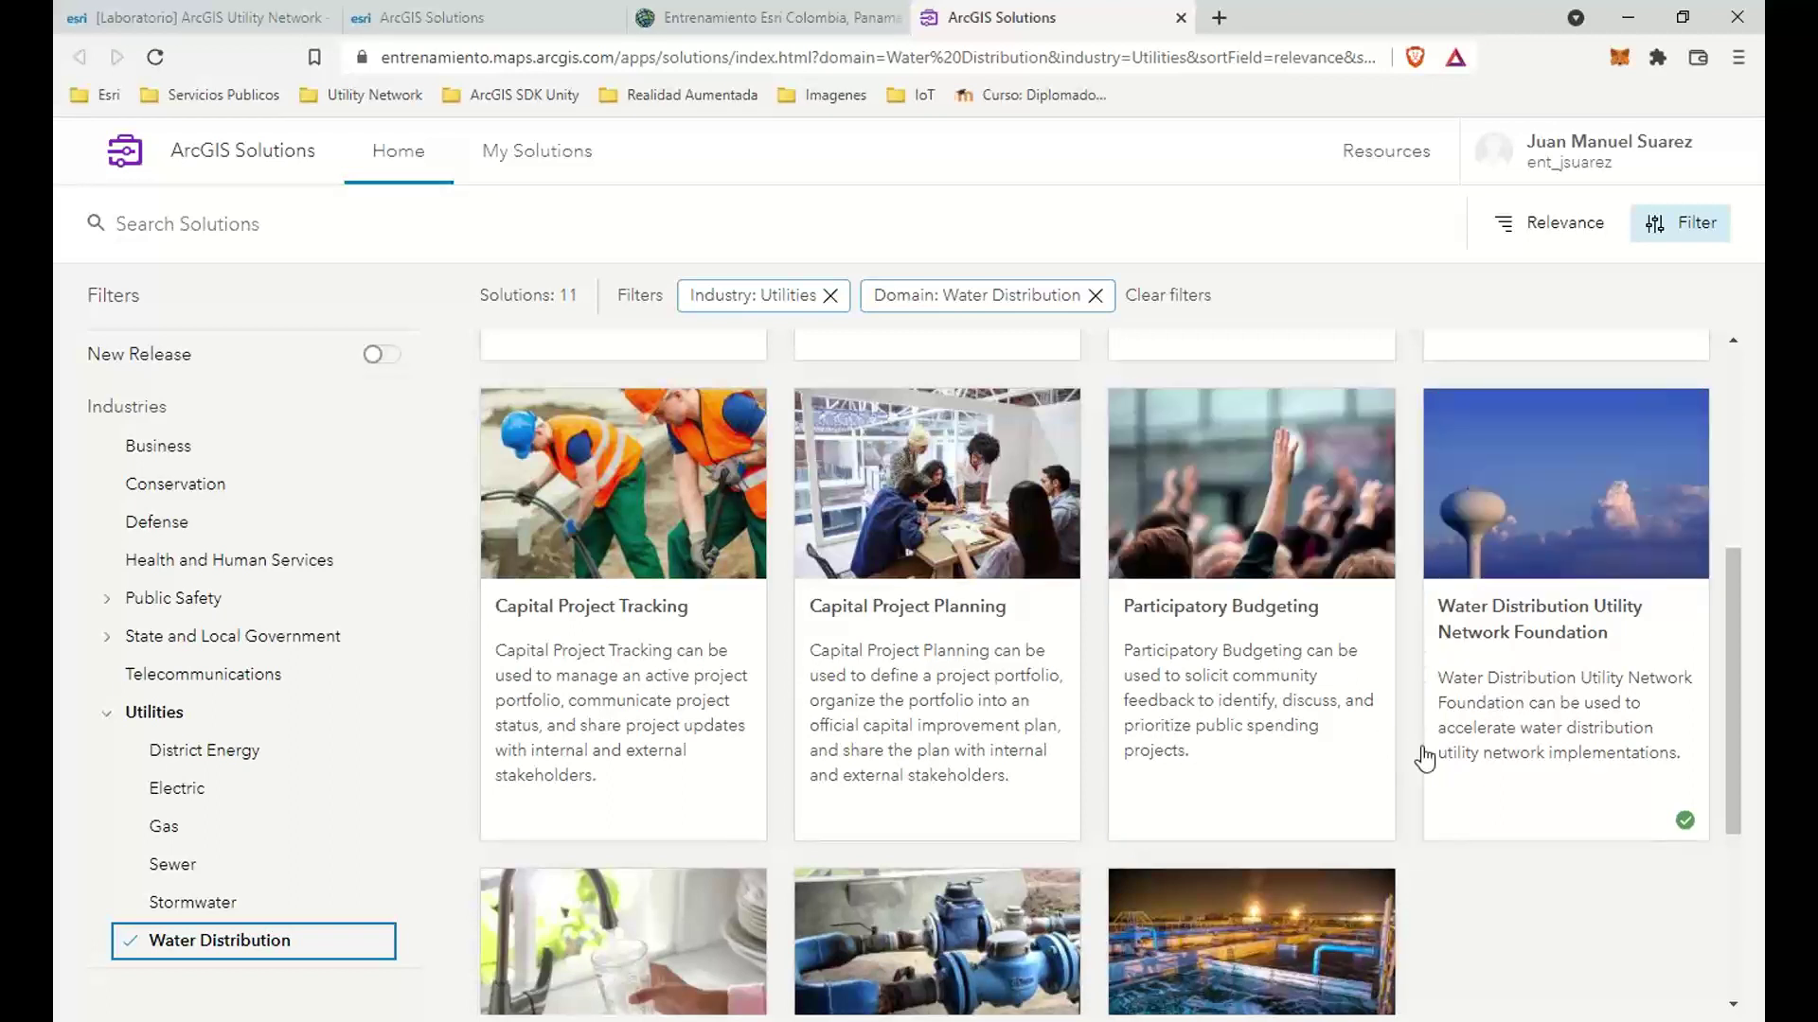
mouse_move(1425, 758)
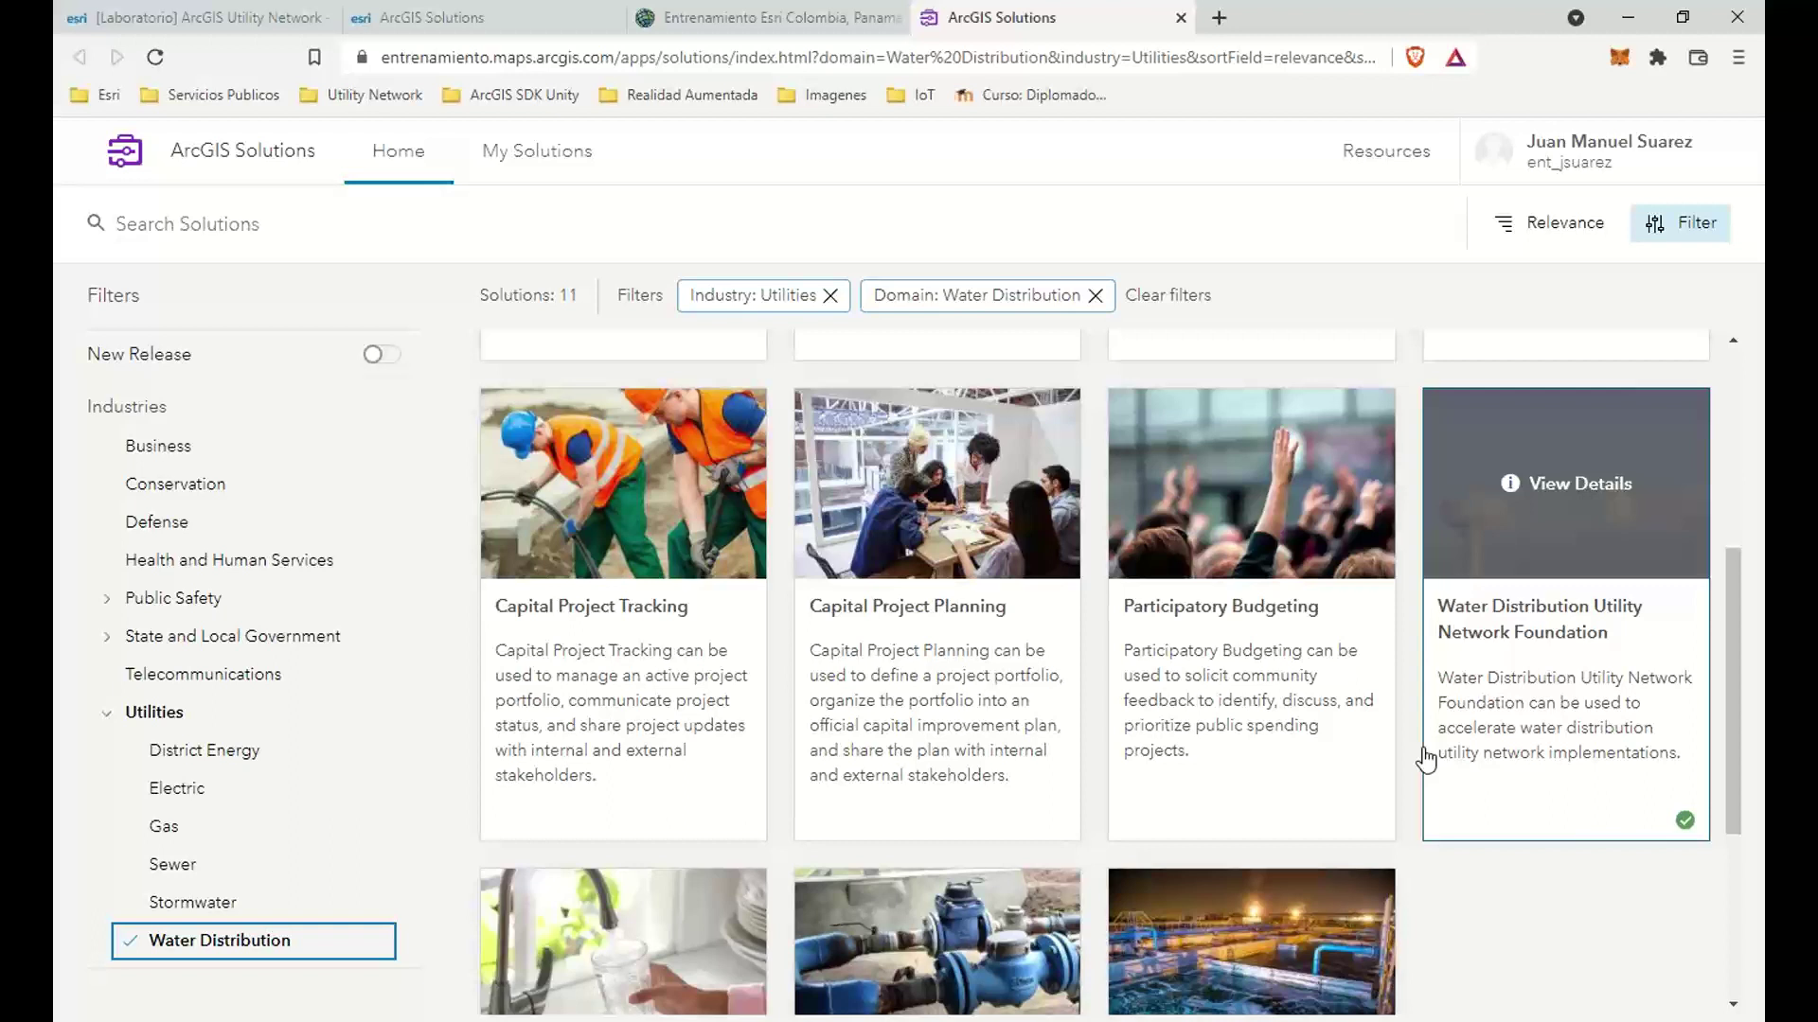
scroll(1065, 416, up, 5)
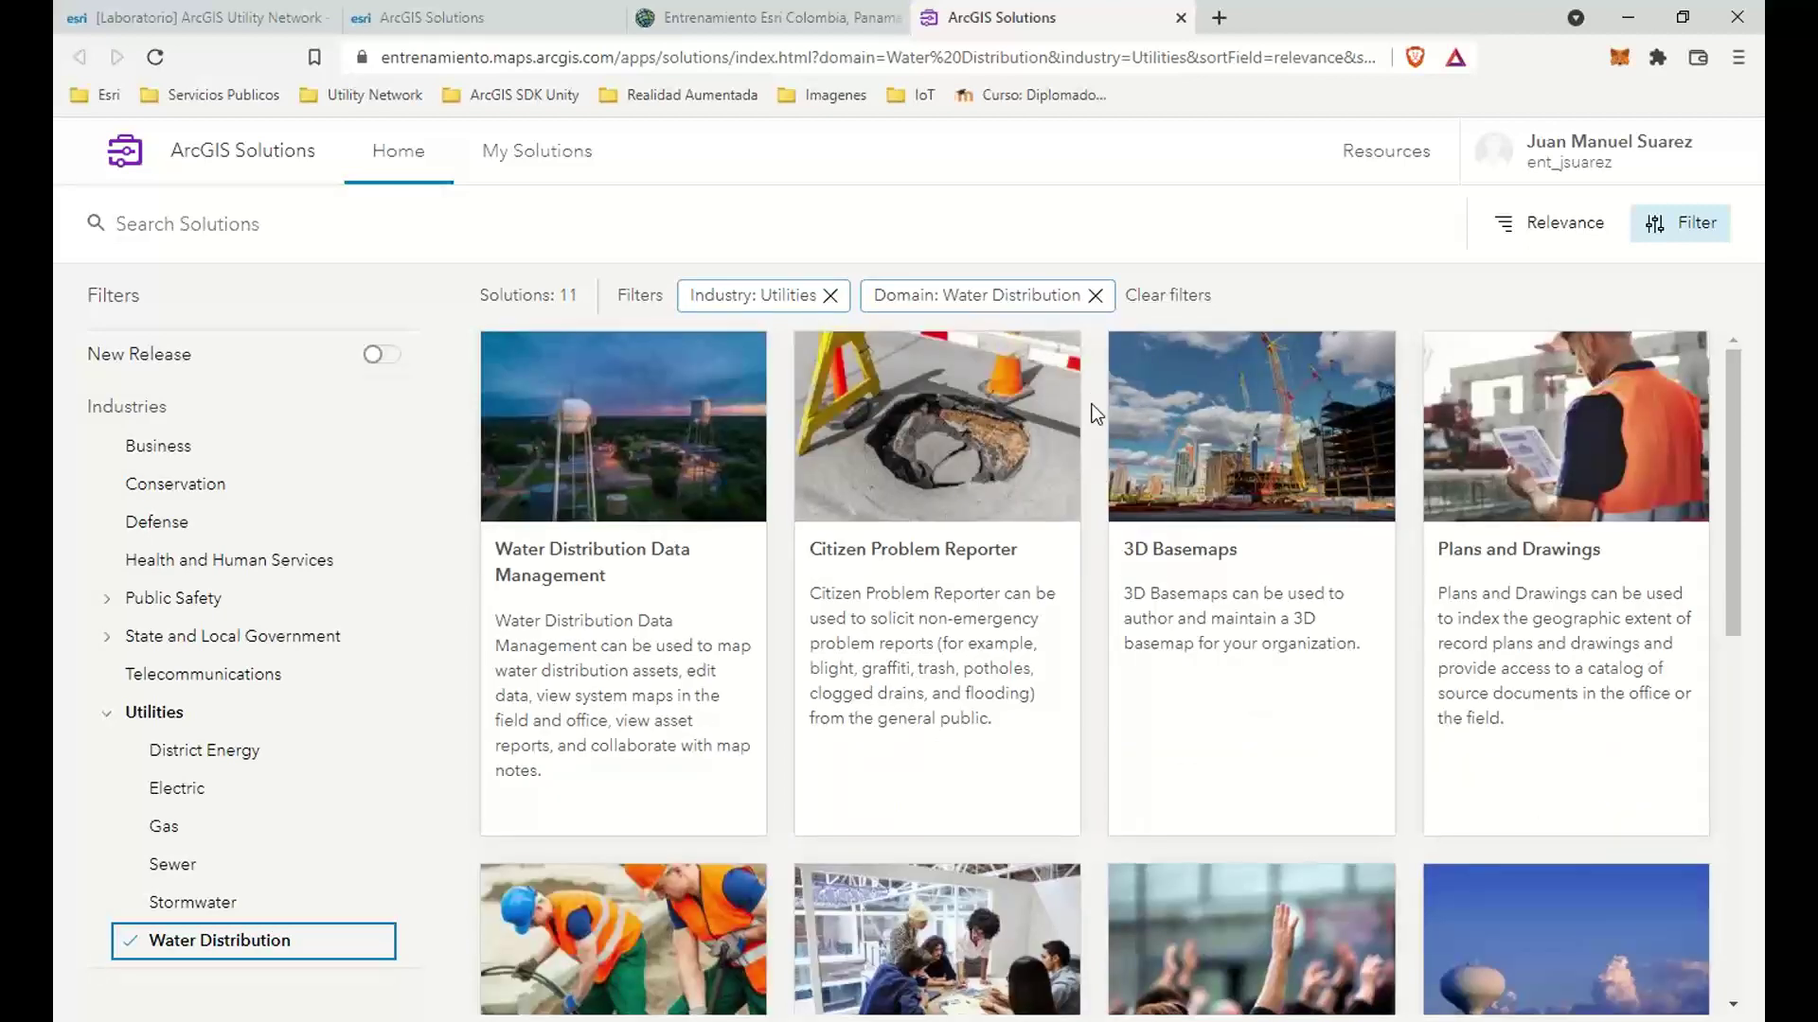
Open the item page of the deployed Water Distribution Utility Network Foundation from My Solutions.
click(552, 168)
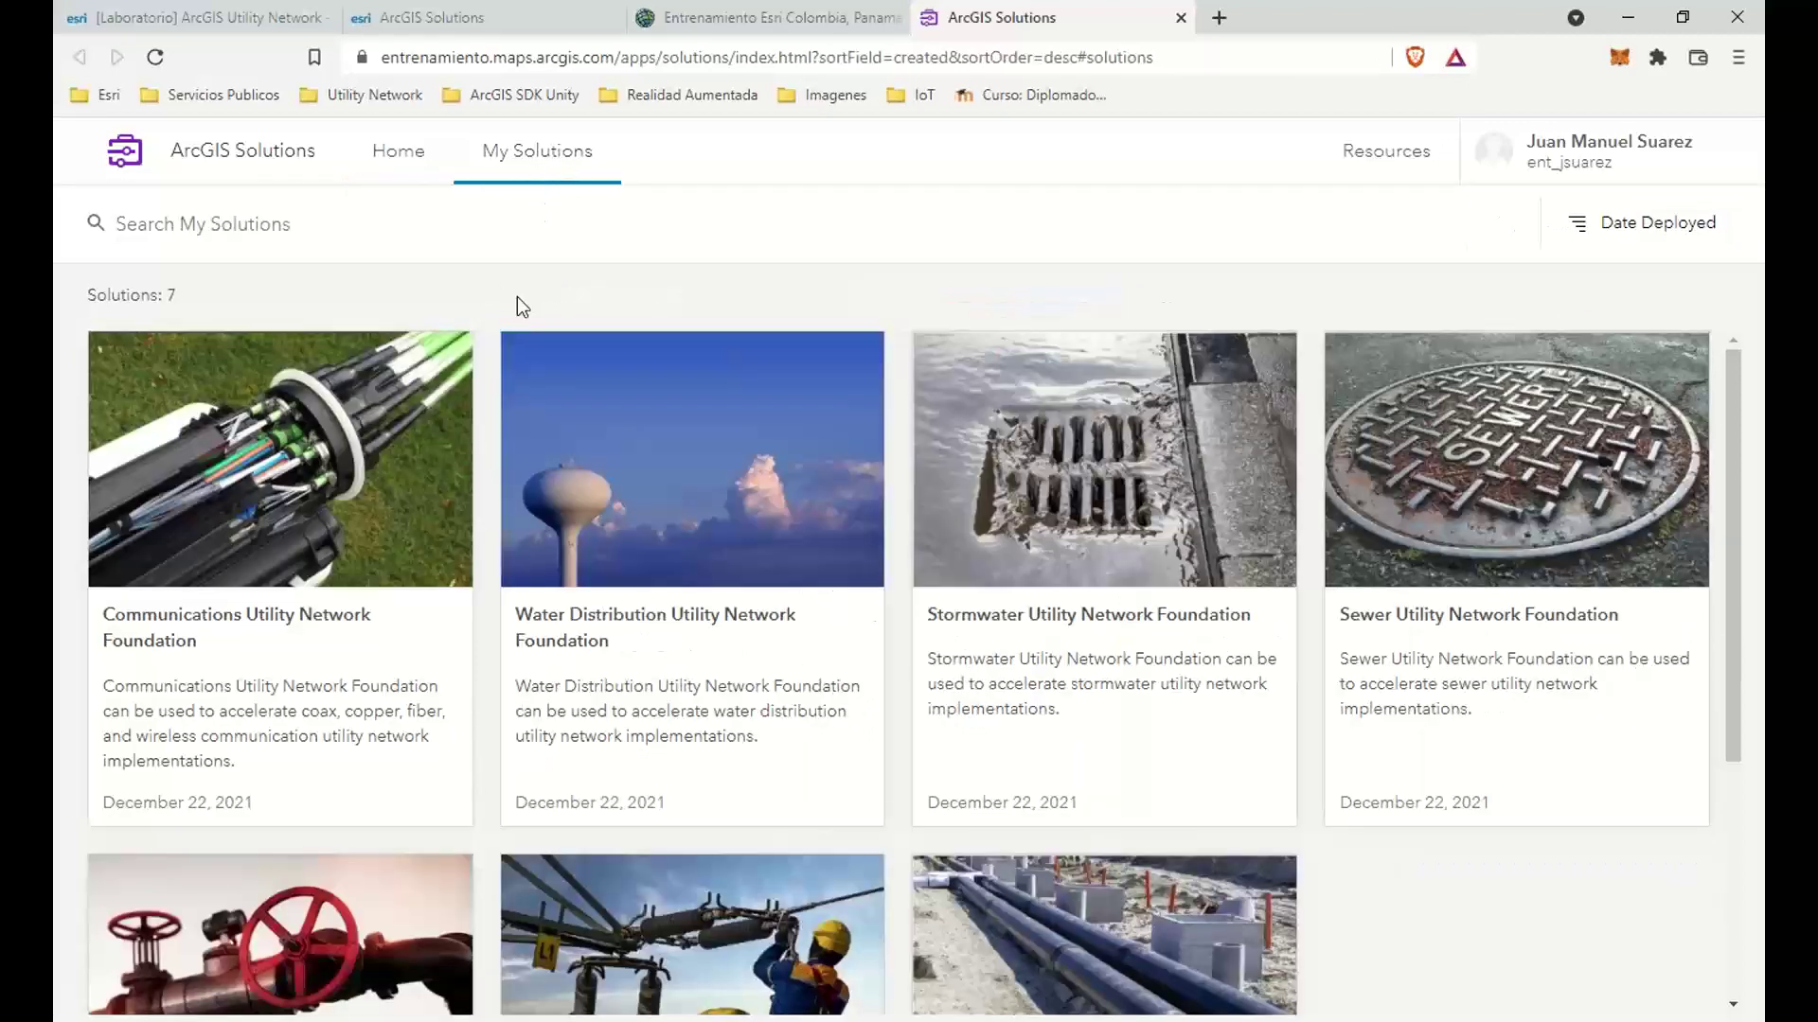
scroll(485, 365, down, 2)
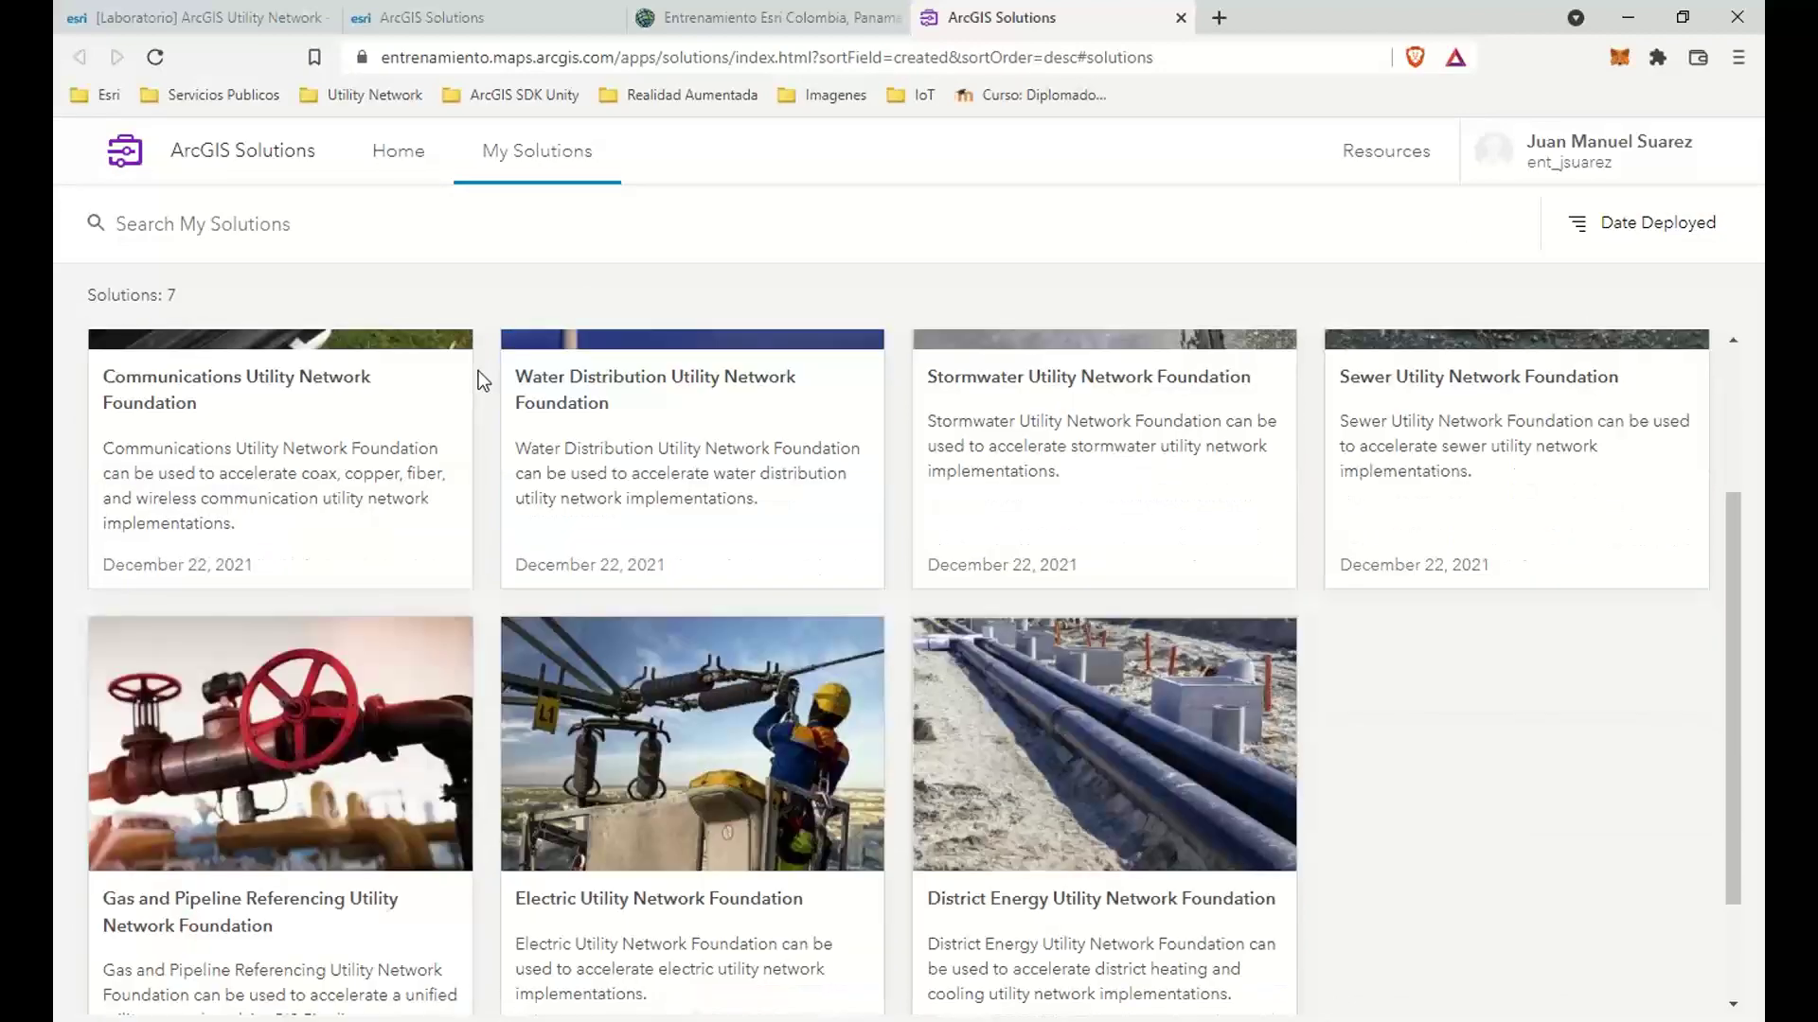
scroll(479, 371, up, 2)
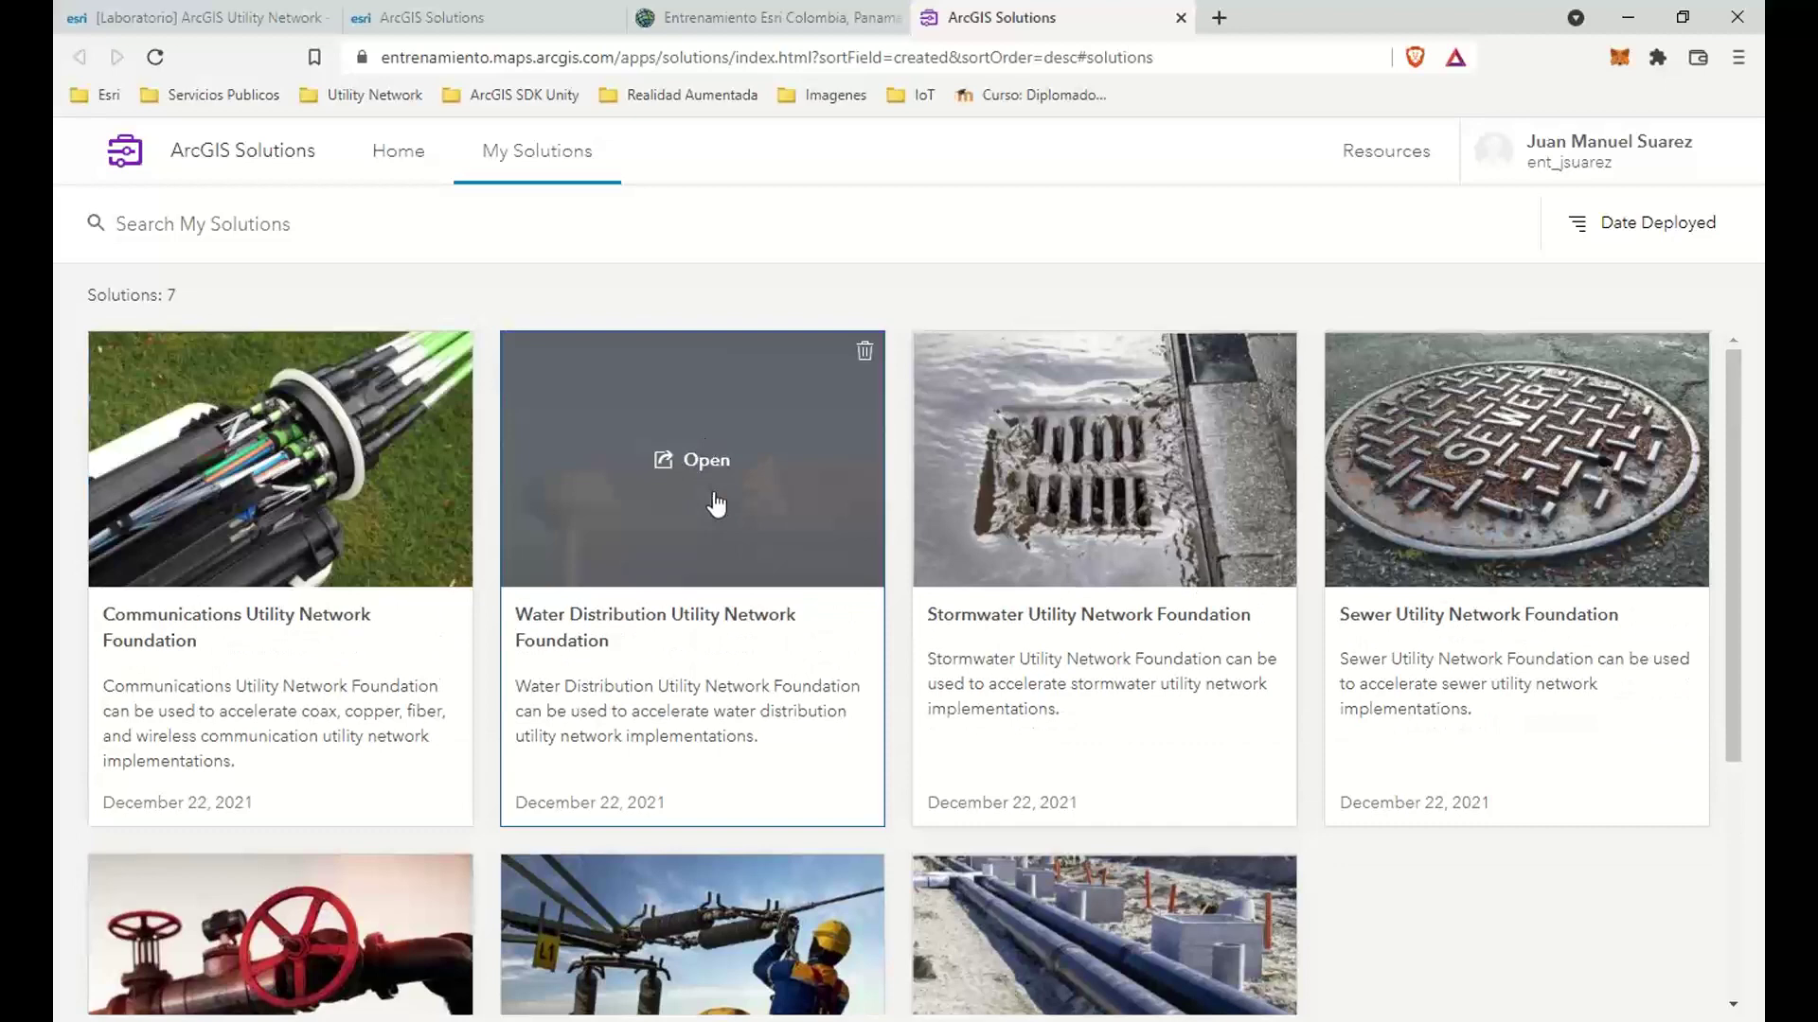
click(716, 504)
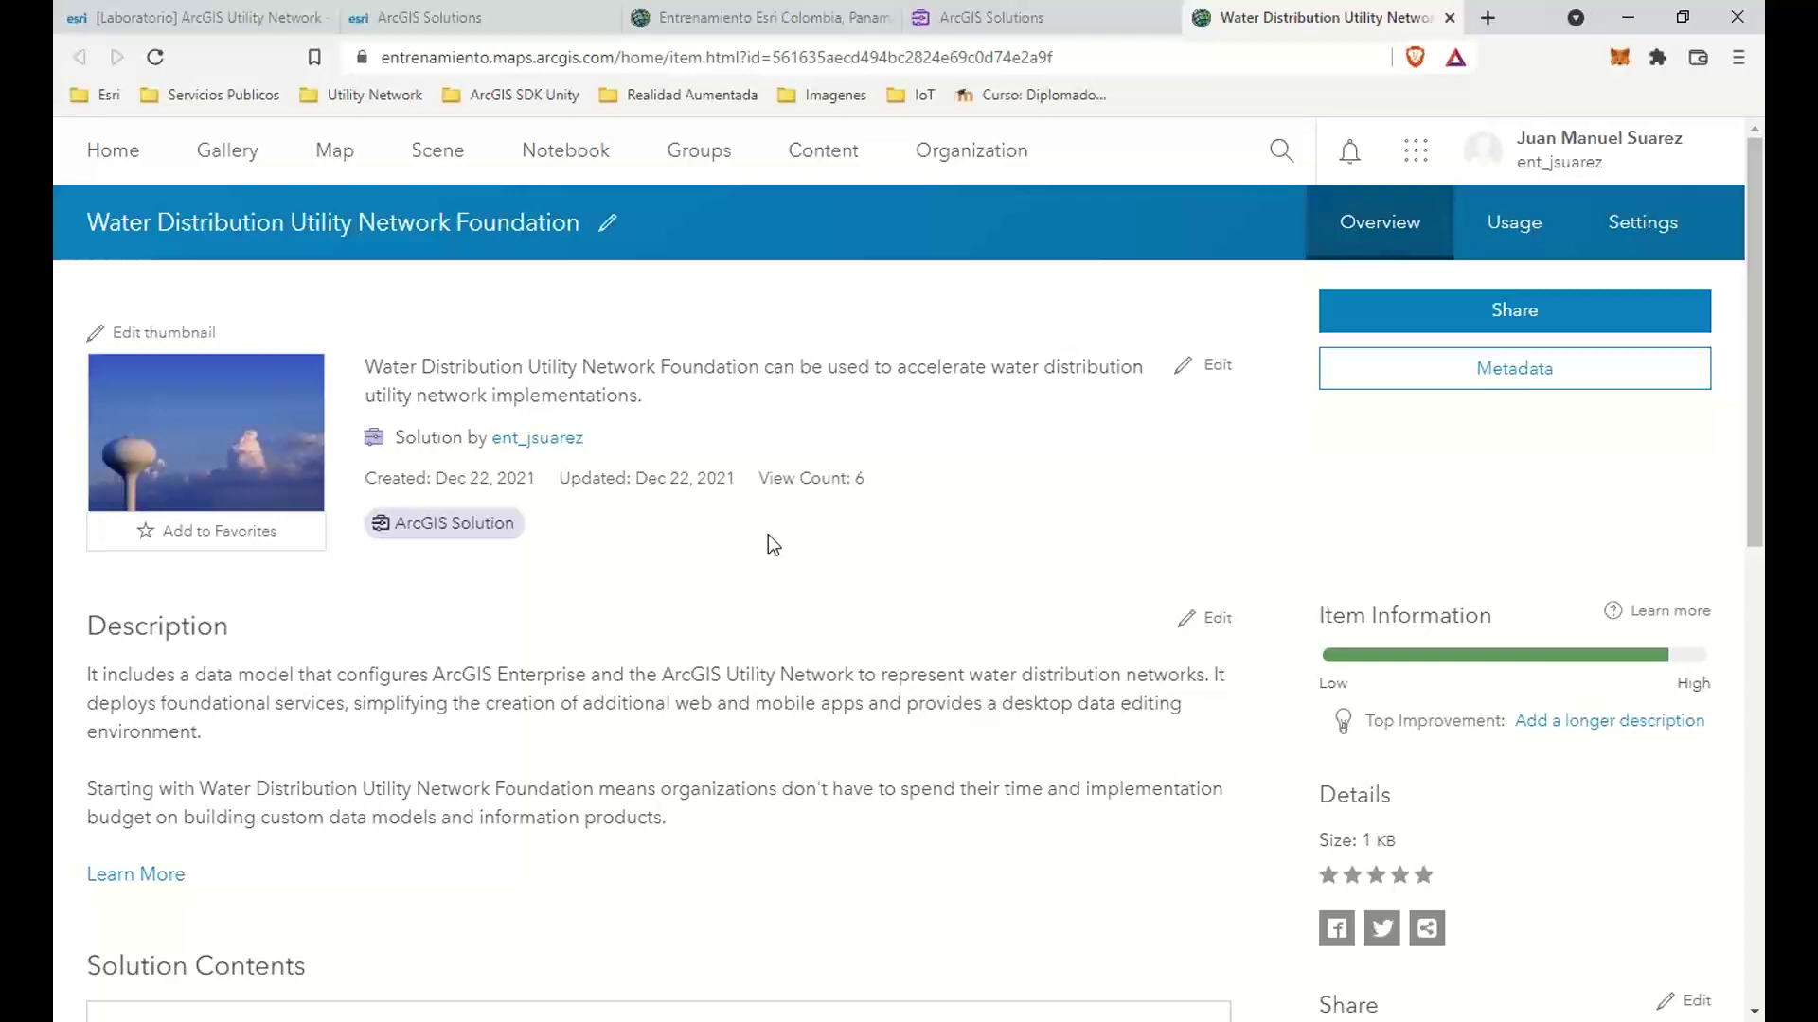
Review the solution's description, open its Water Distribution Utility Network Foundation v1.2 content item and read that item's description.
scroll(768, 536, down, 5)
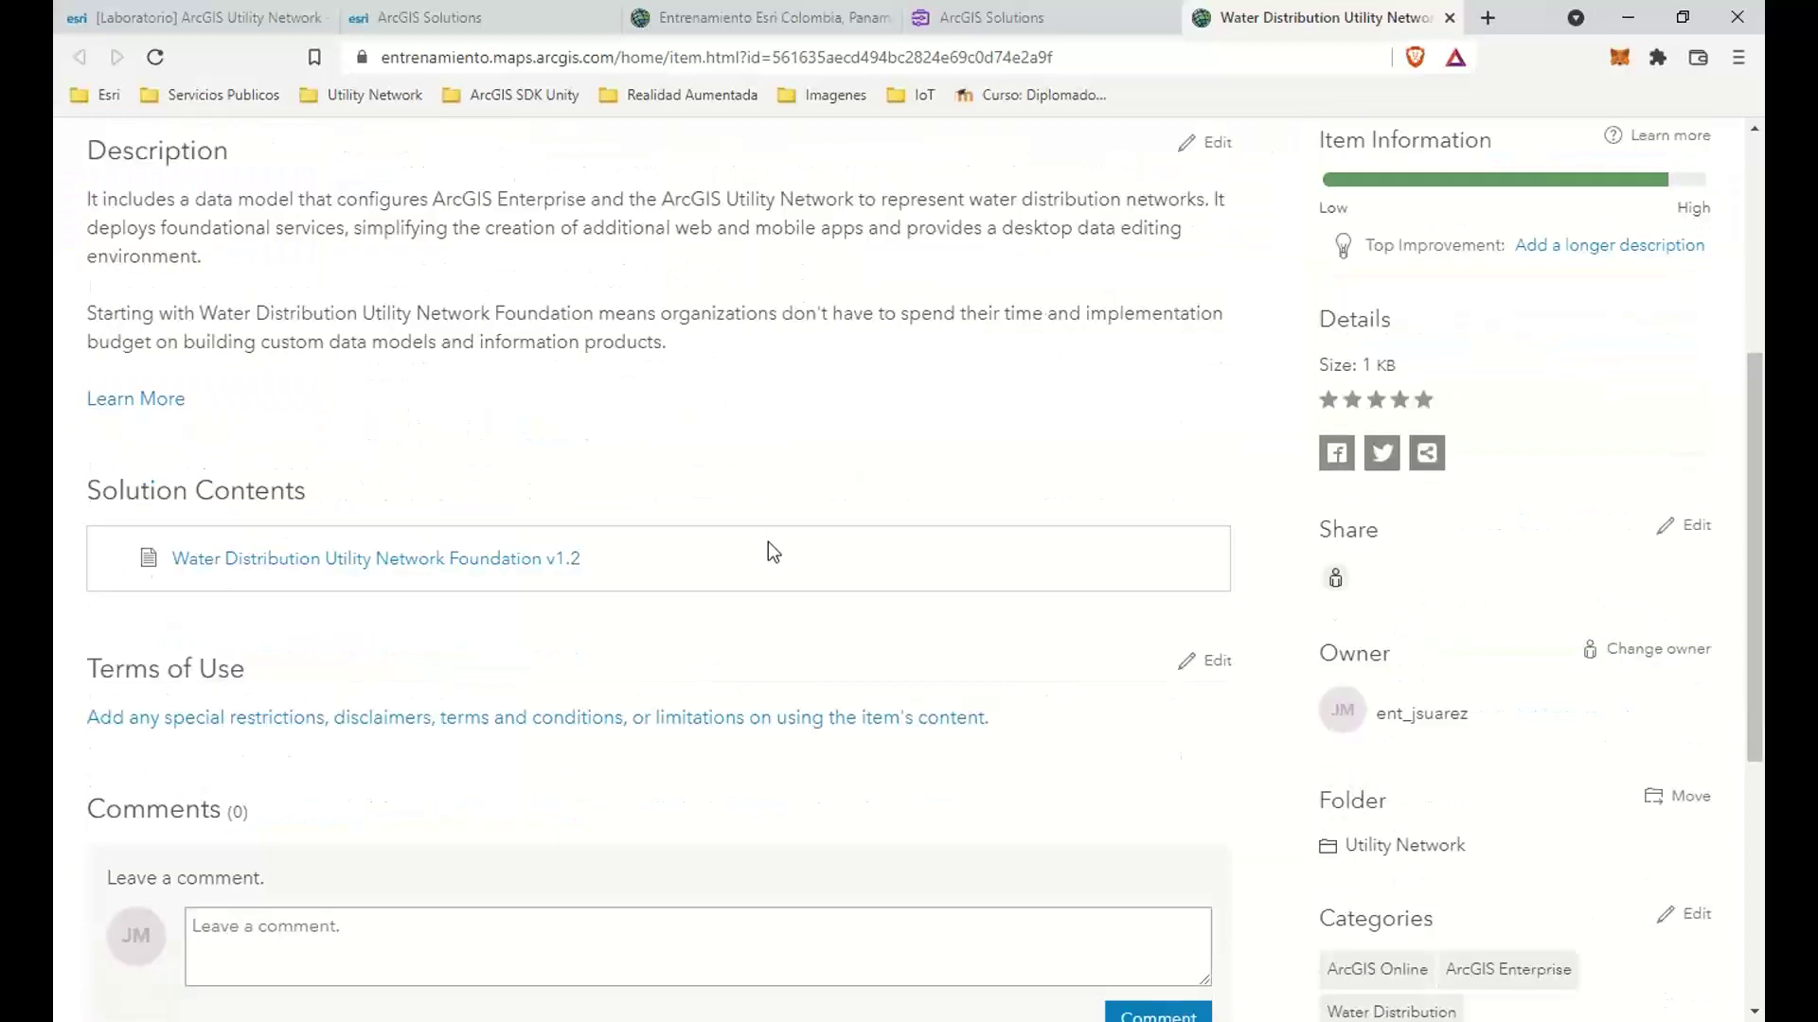
scroll(769, 542, down, 3)
scroll(769, 542, up, 4)
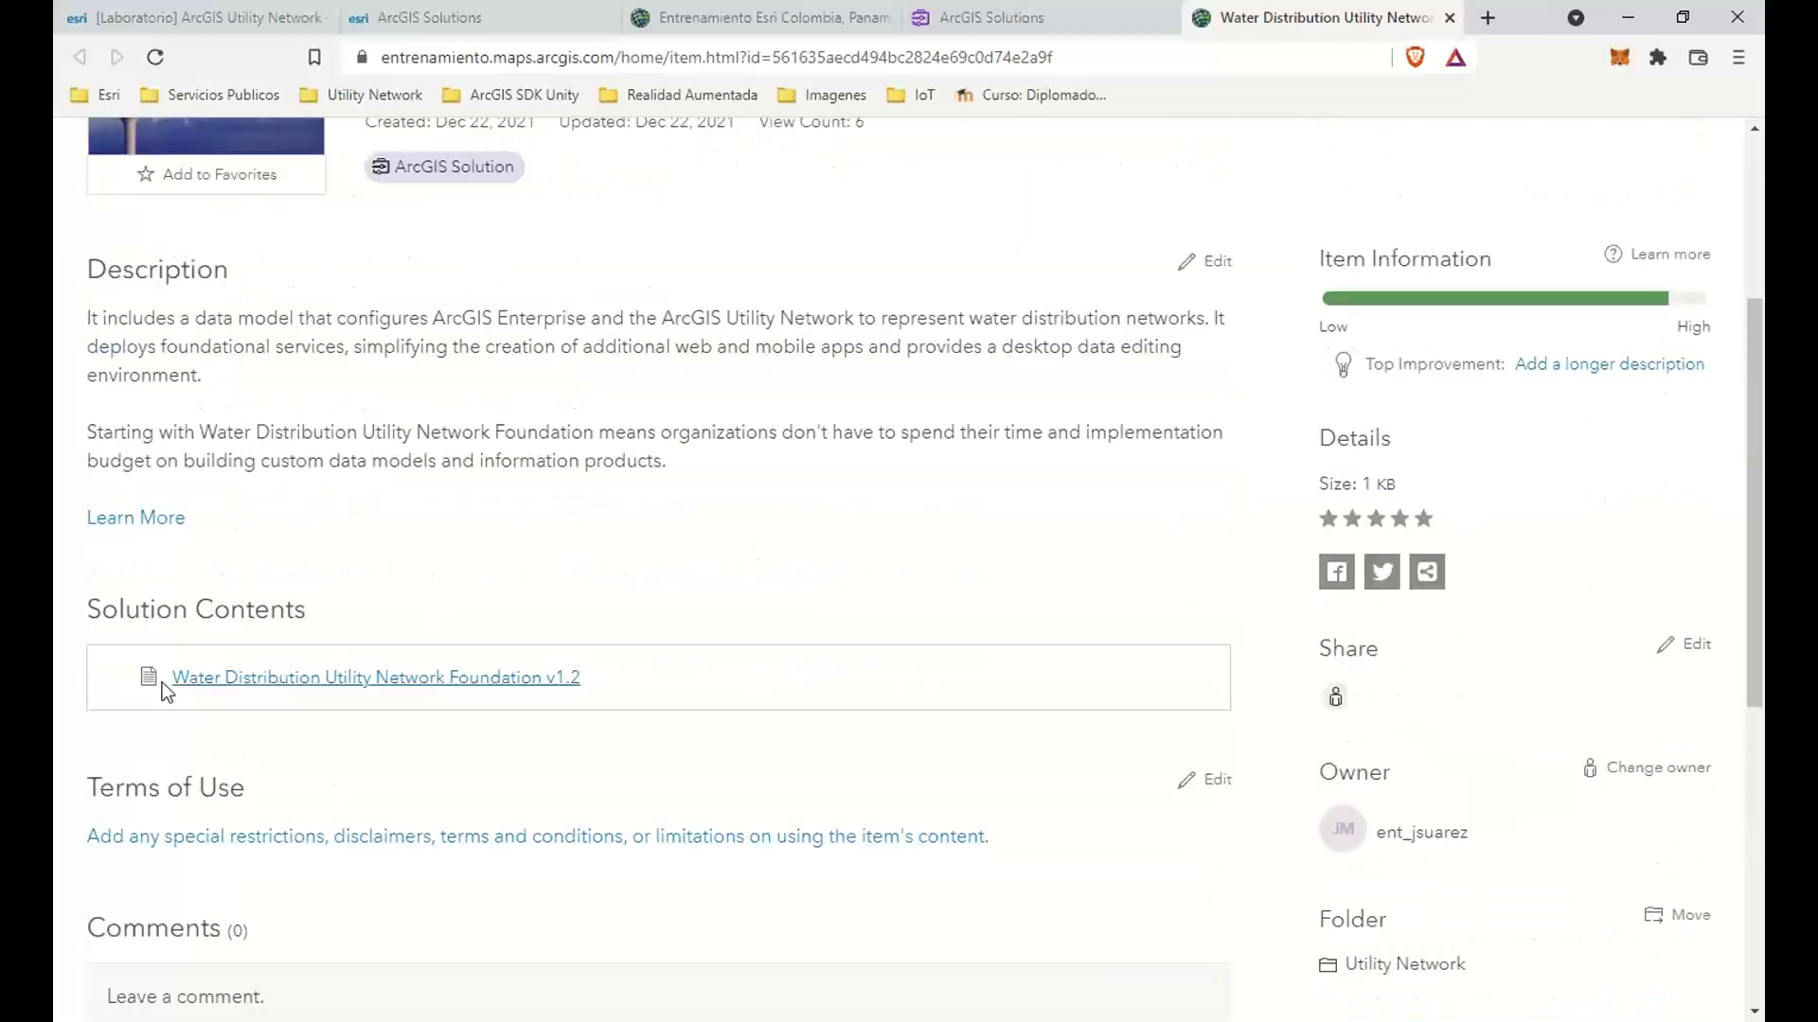
drag(152, 680, 621, 694)
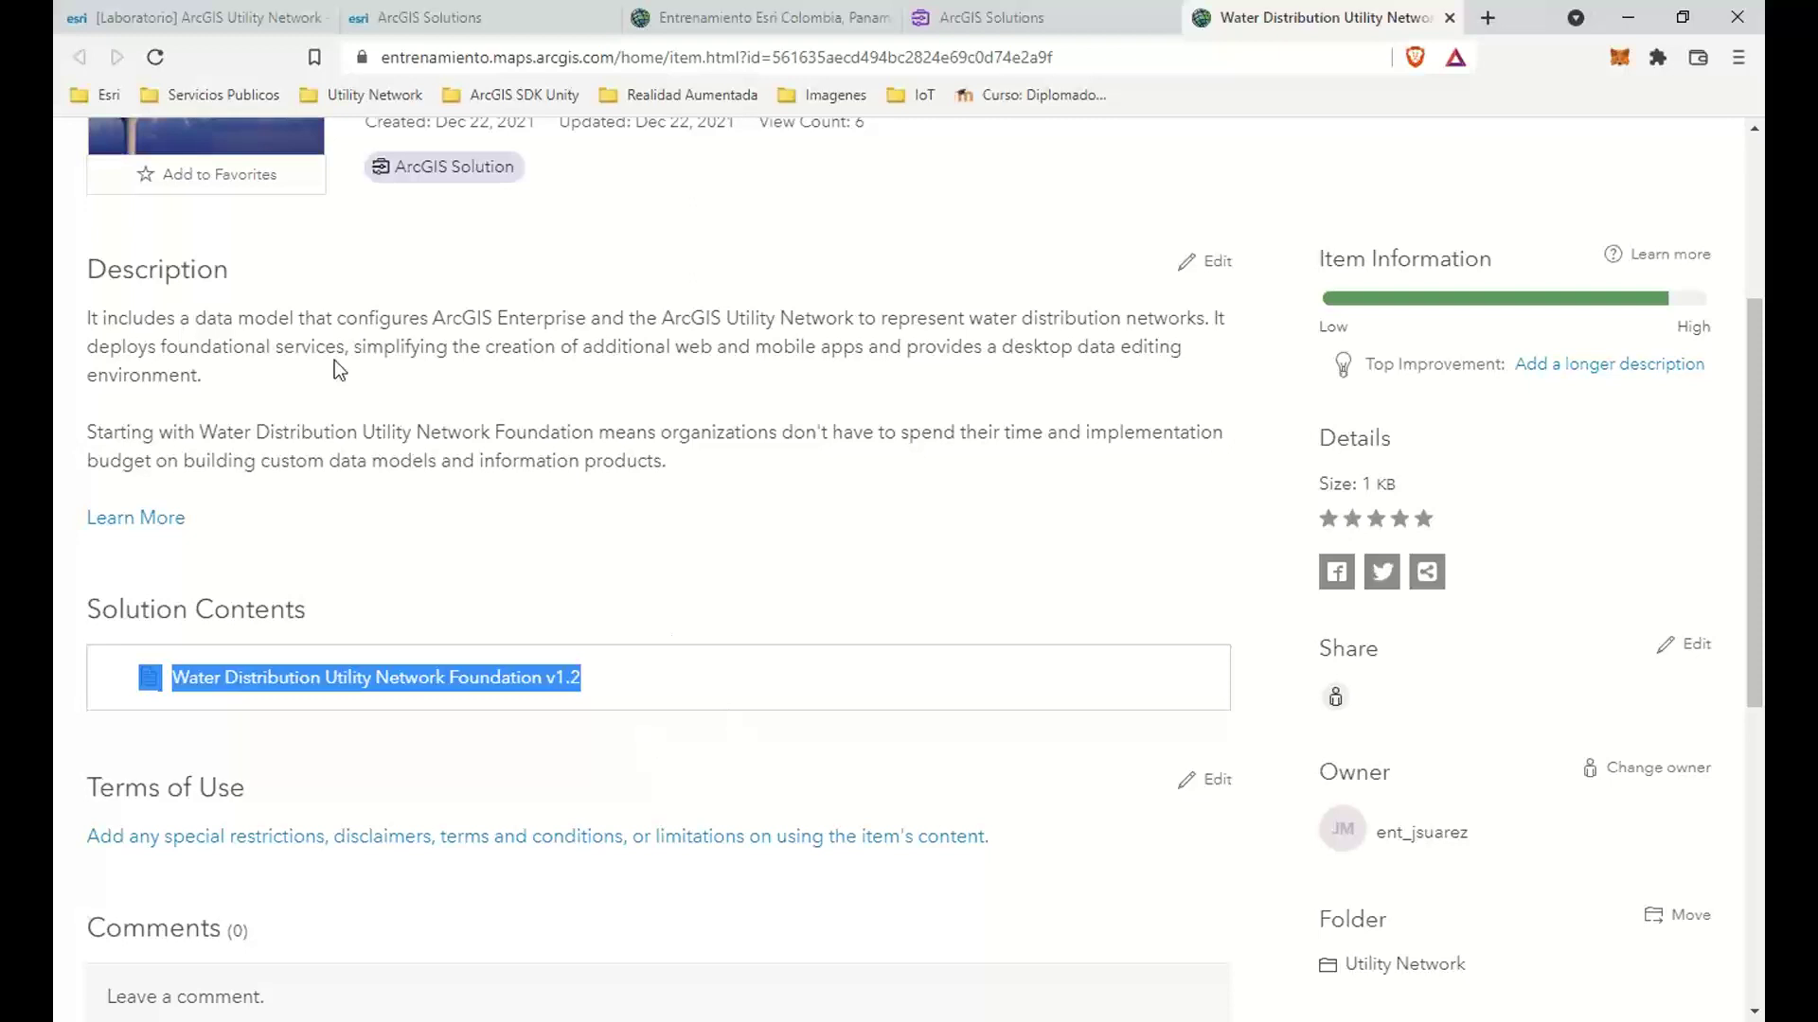
drag(146, 317, 1147, 343)
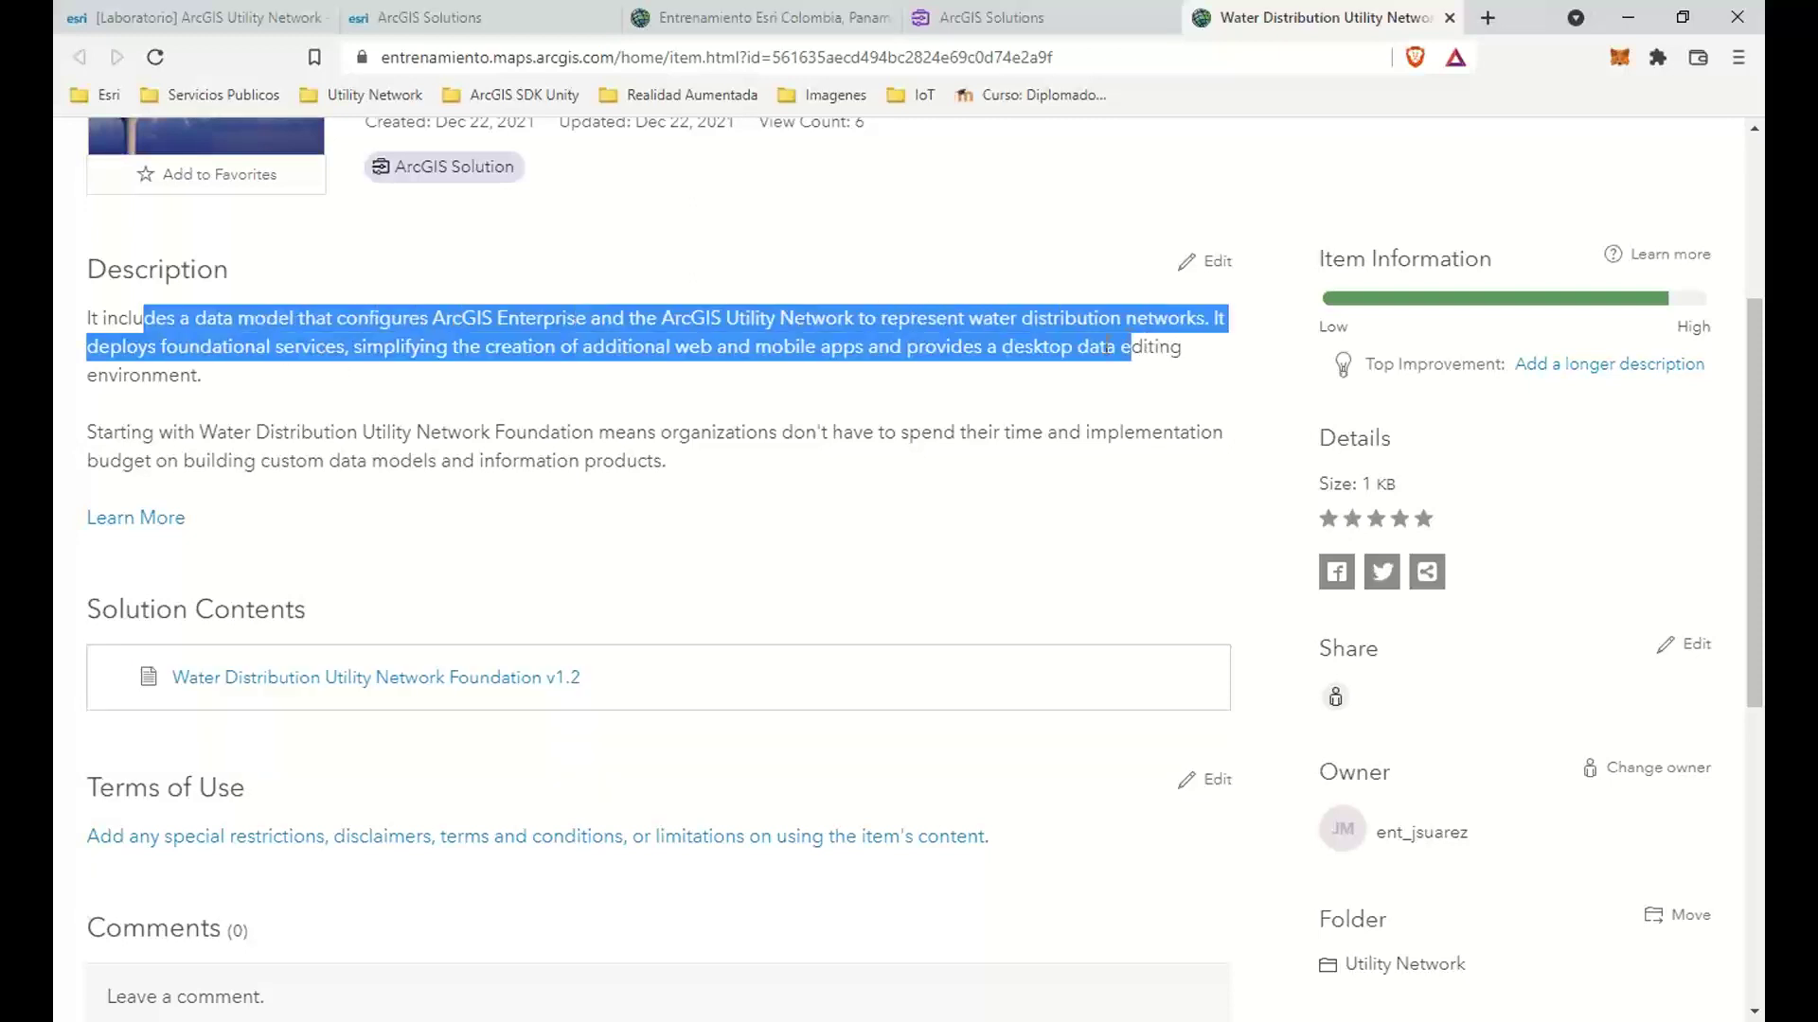
click(662, 405)
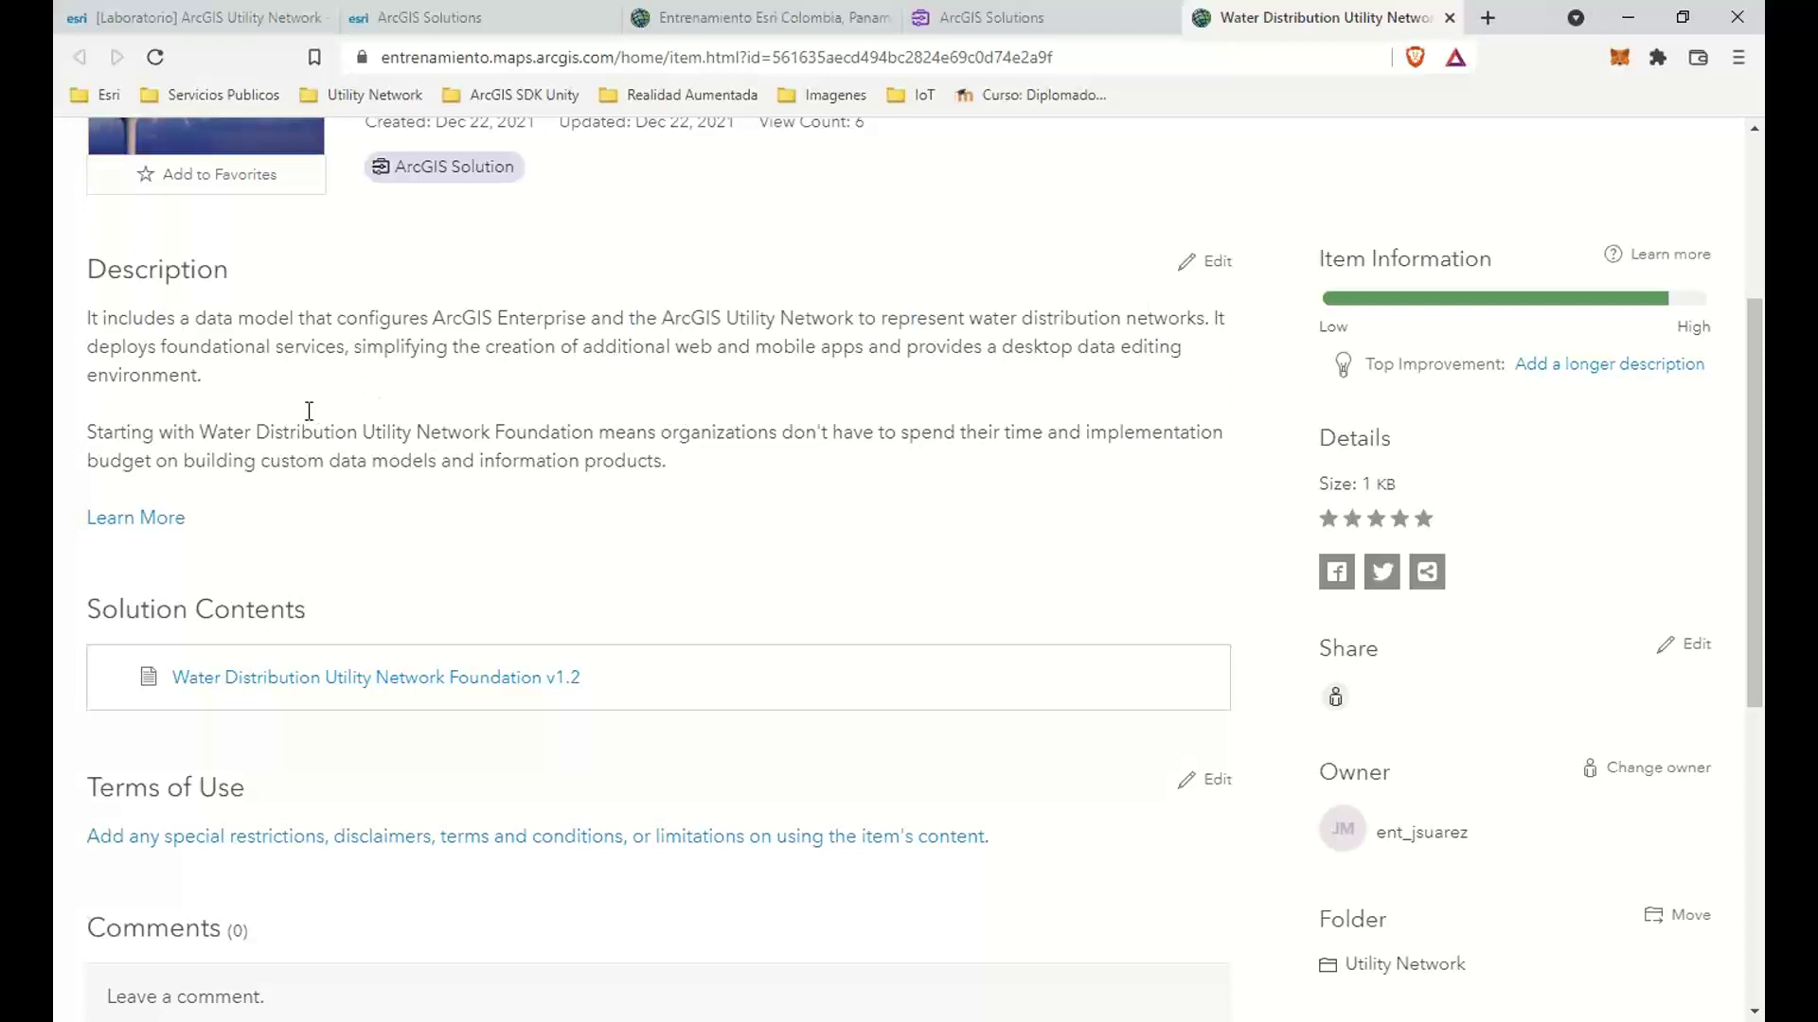
click(431, 685)
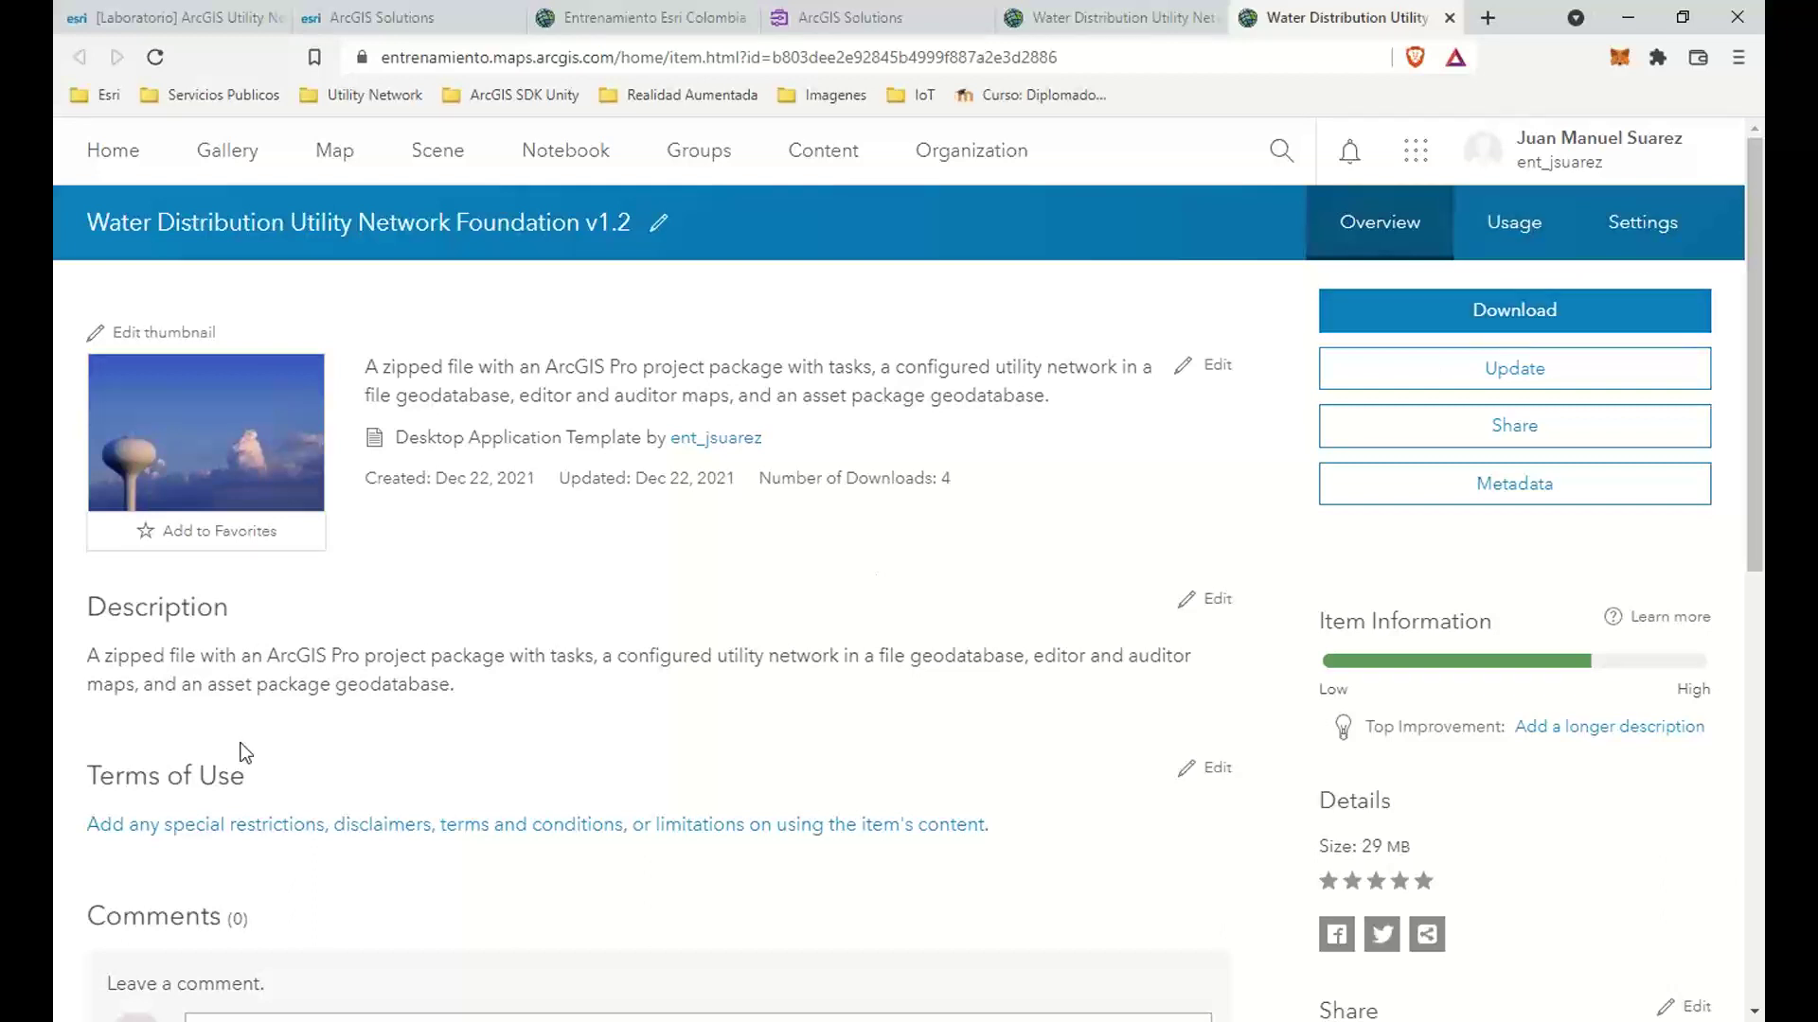
drag(196, 667, 404, 684)
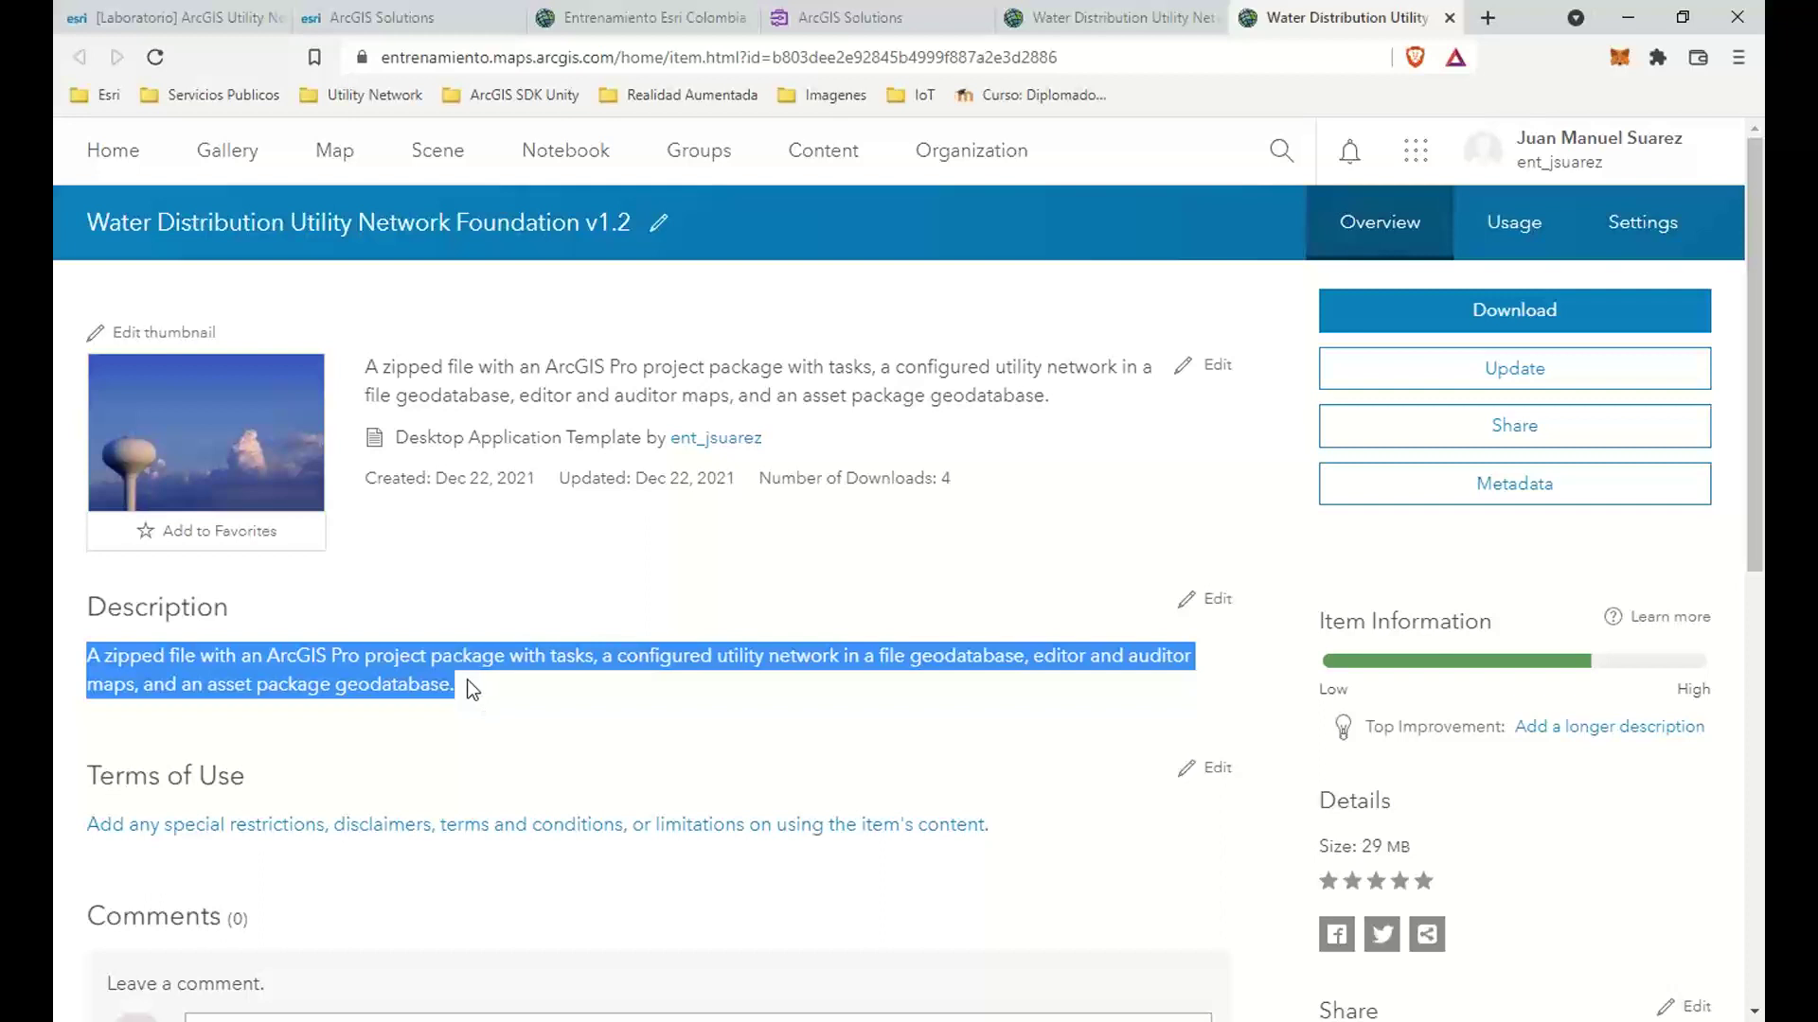
click(473, 690)
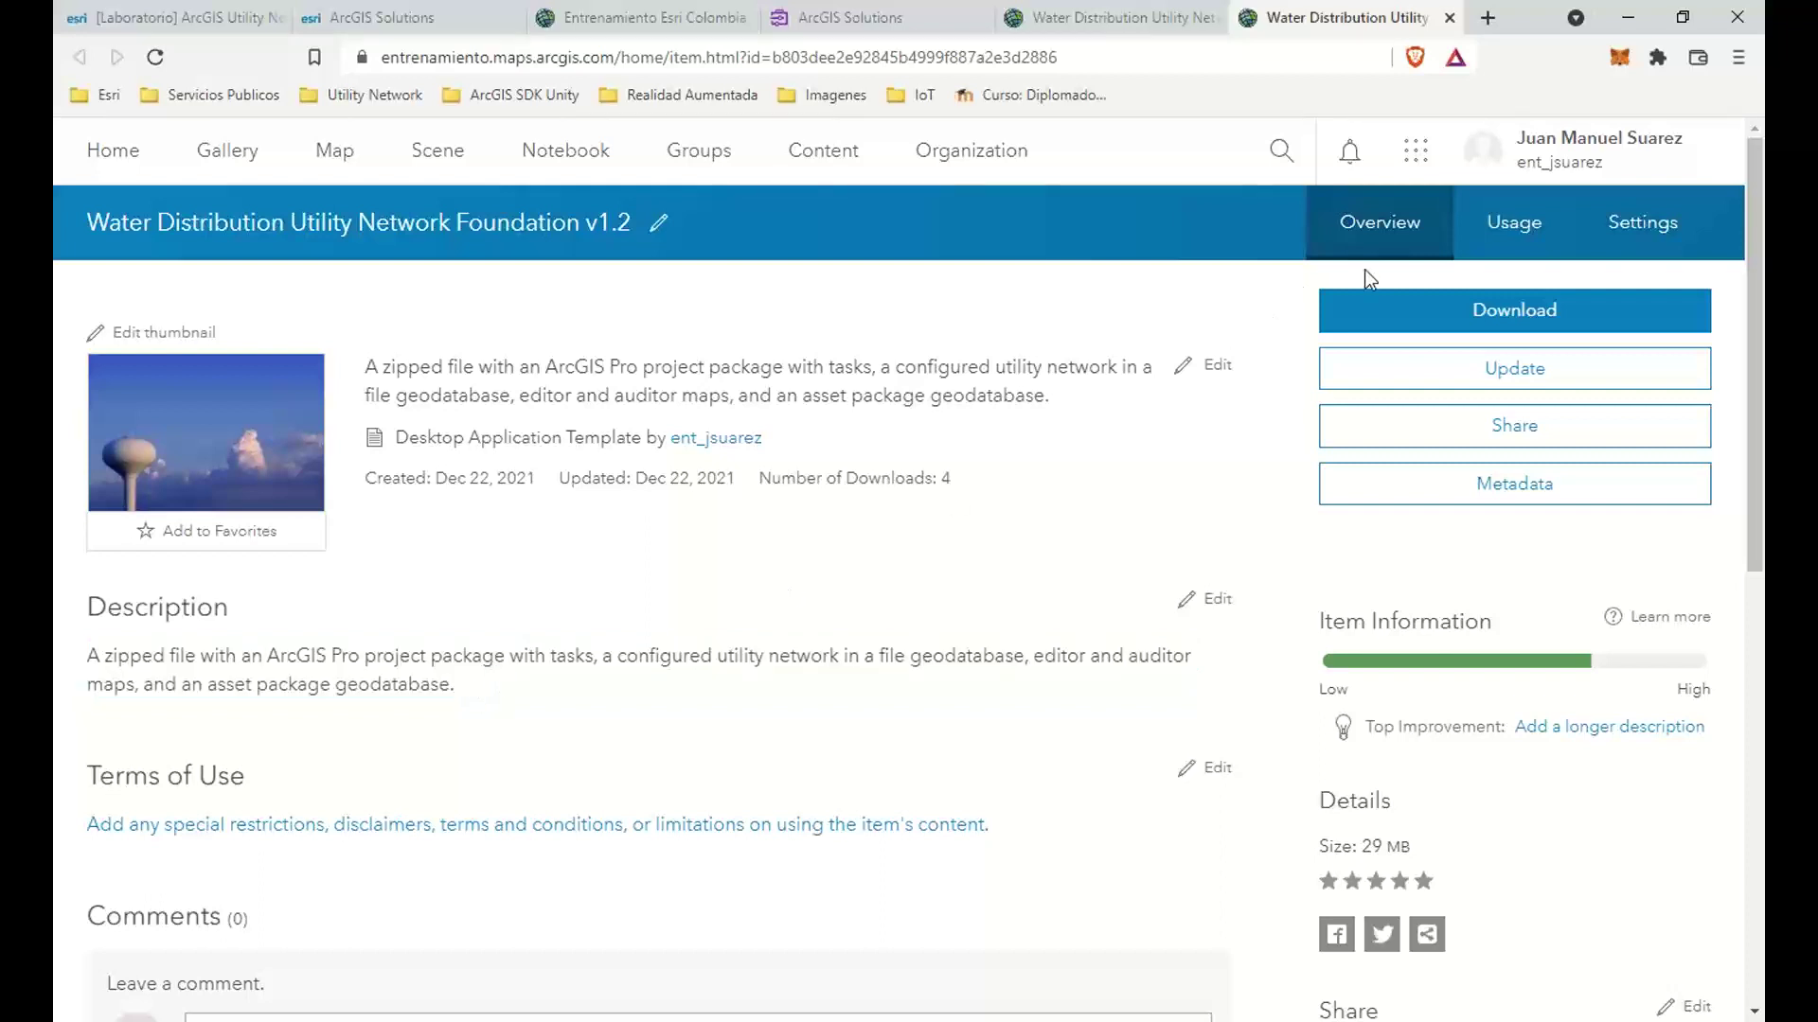
click(1494, 325)
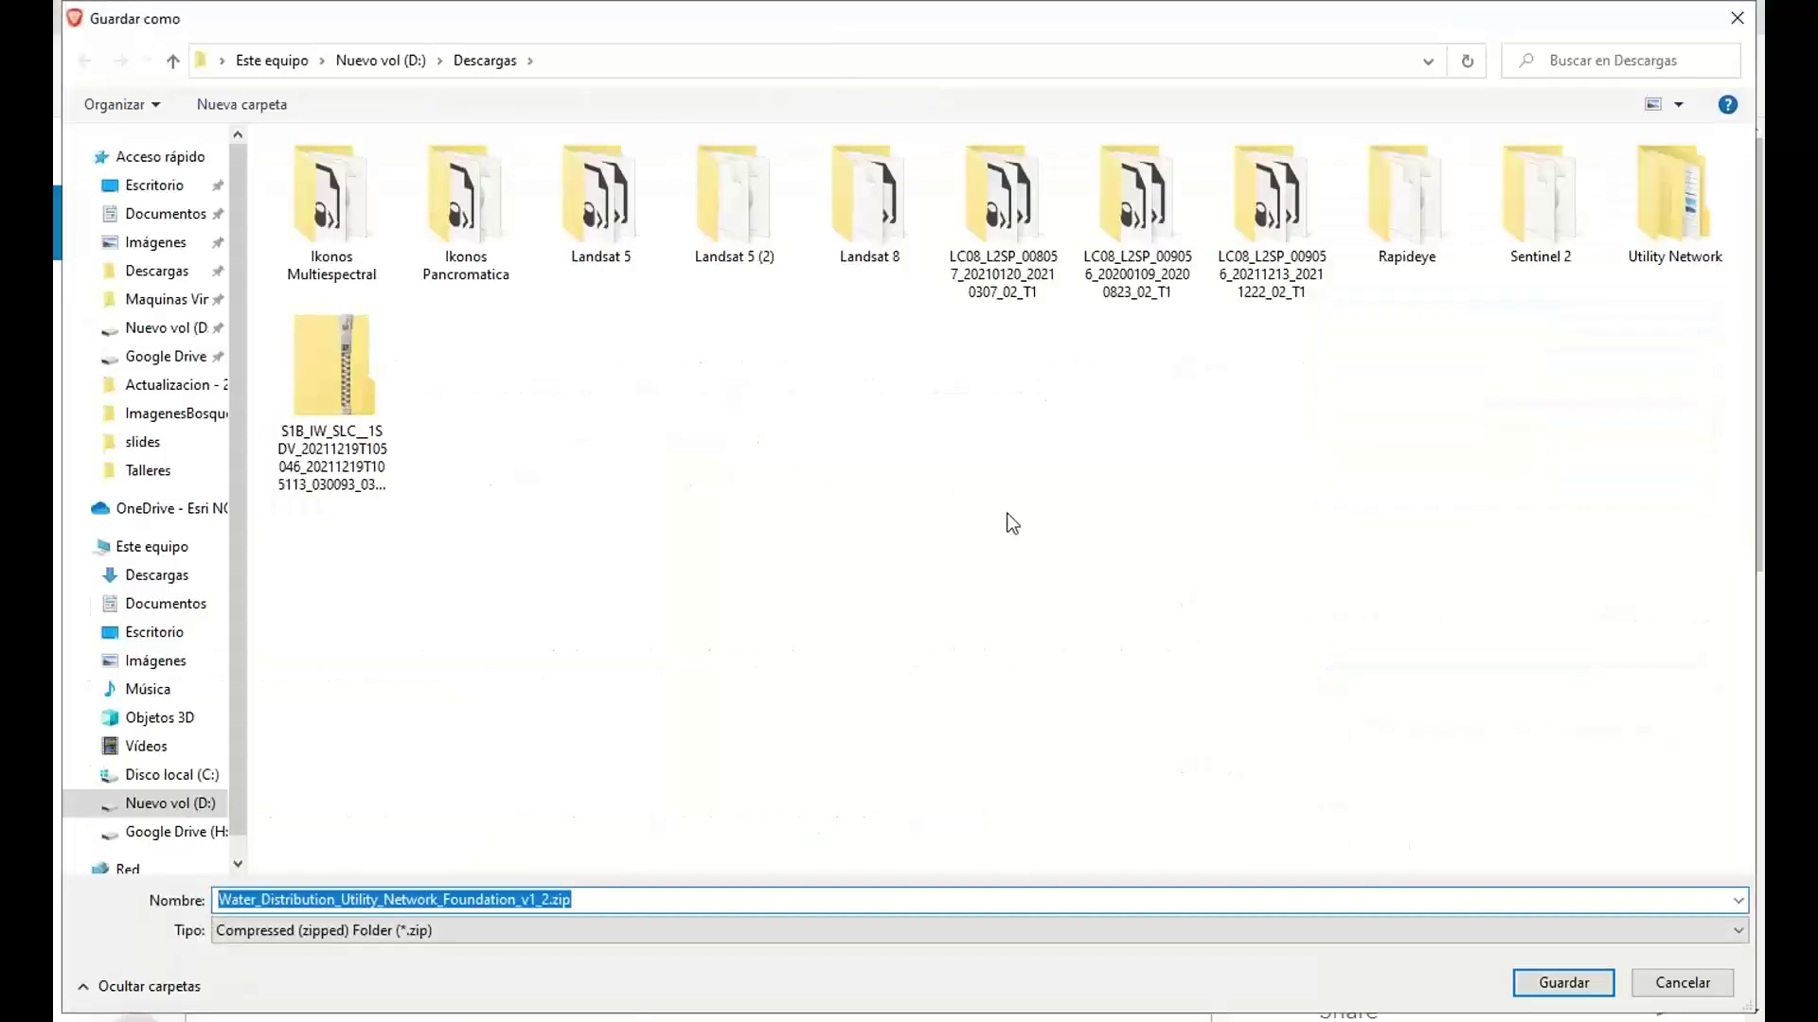
click(1011, 523)
click(1706, 994)
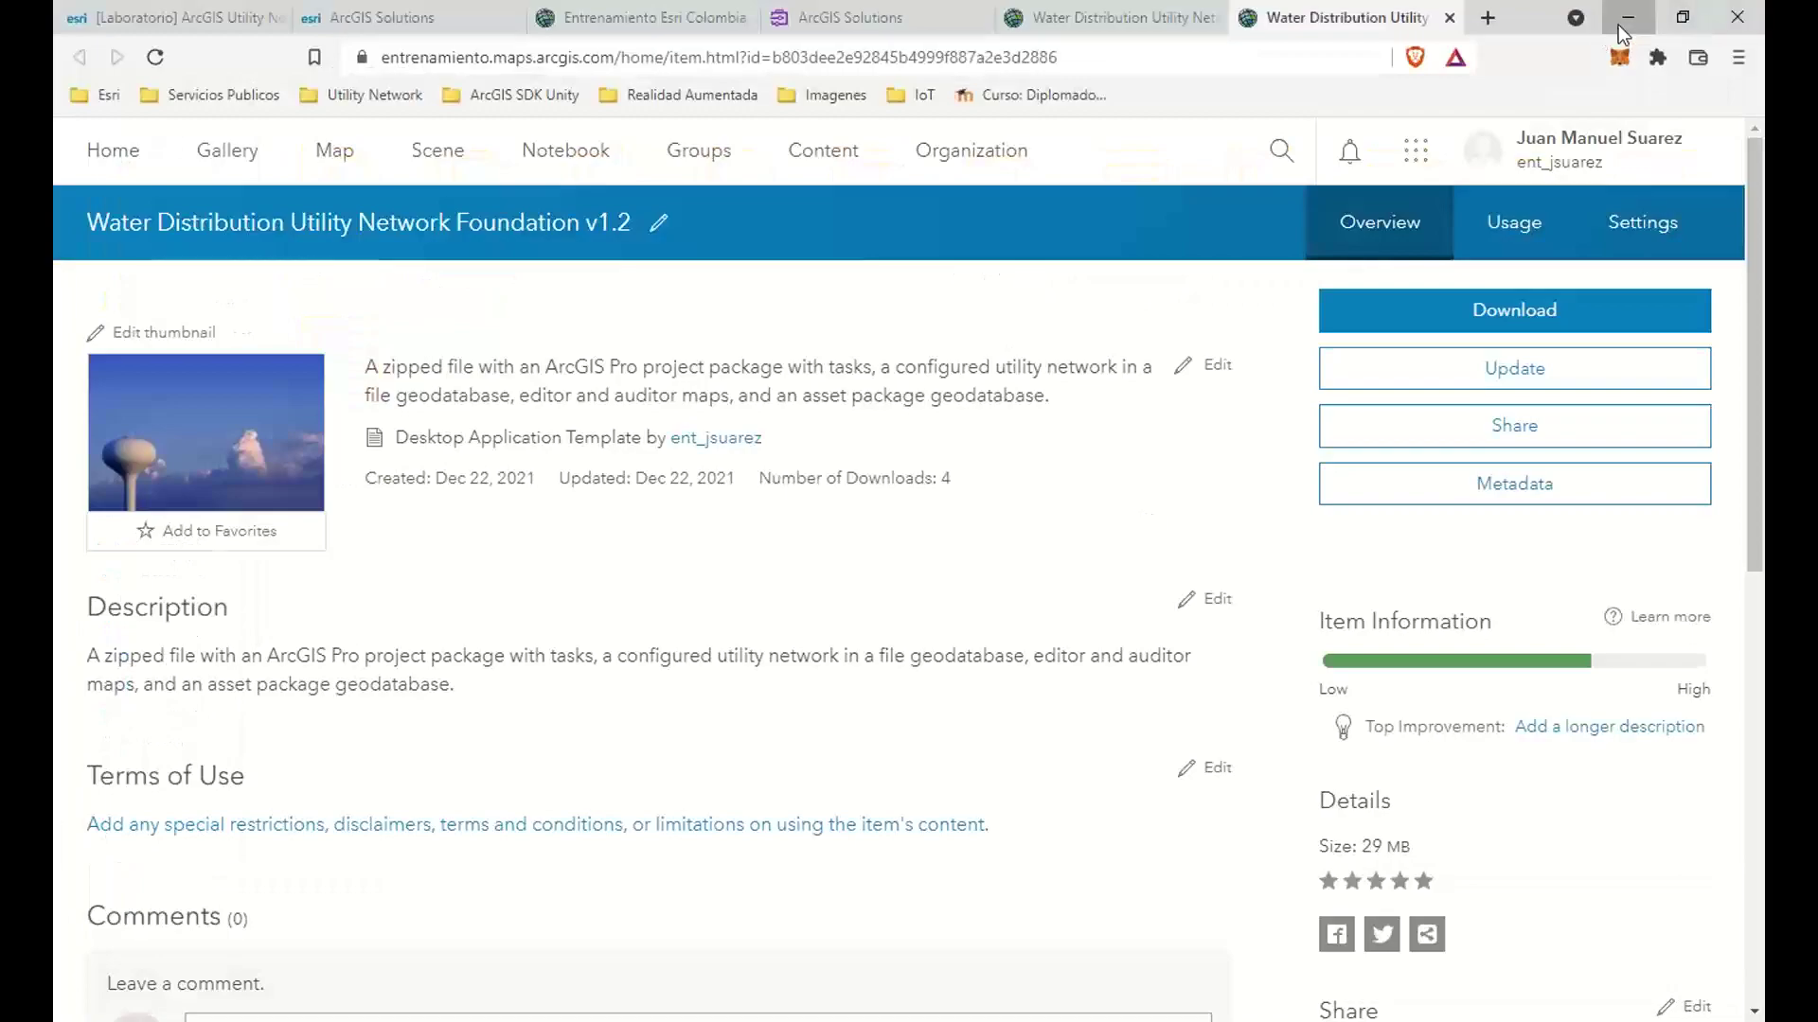
Switch to File Explorer at the Utility Network folder inside Descargas.
click(1624, 34)
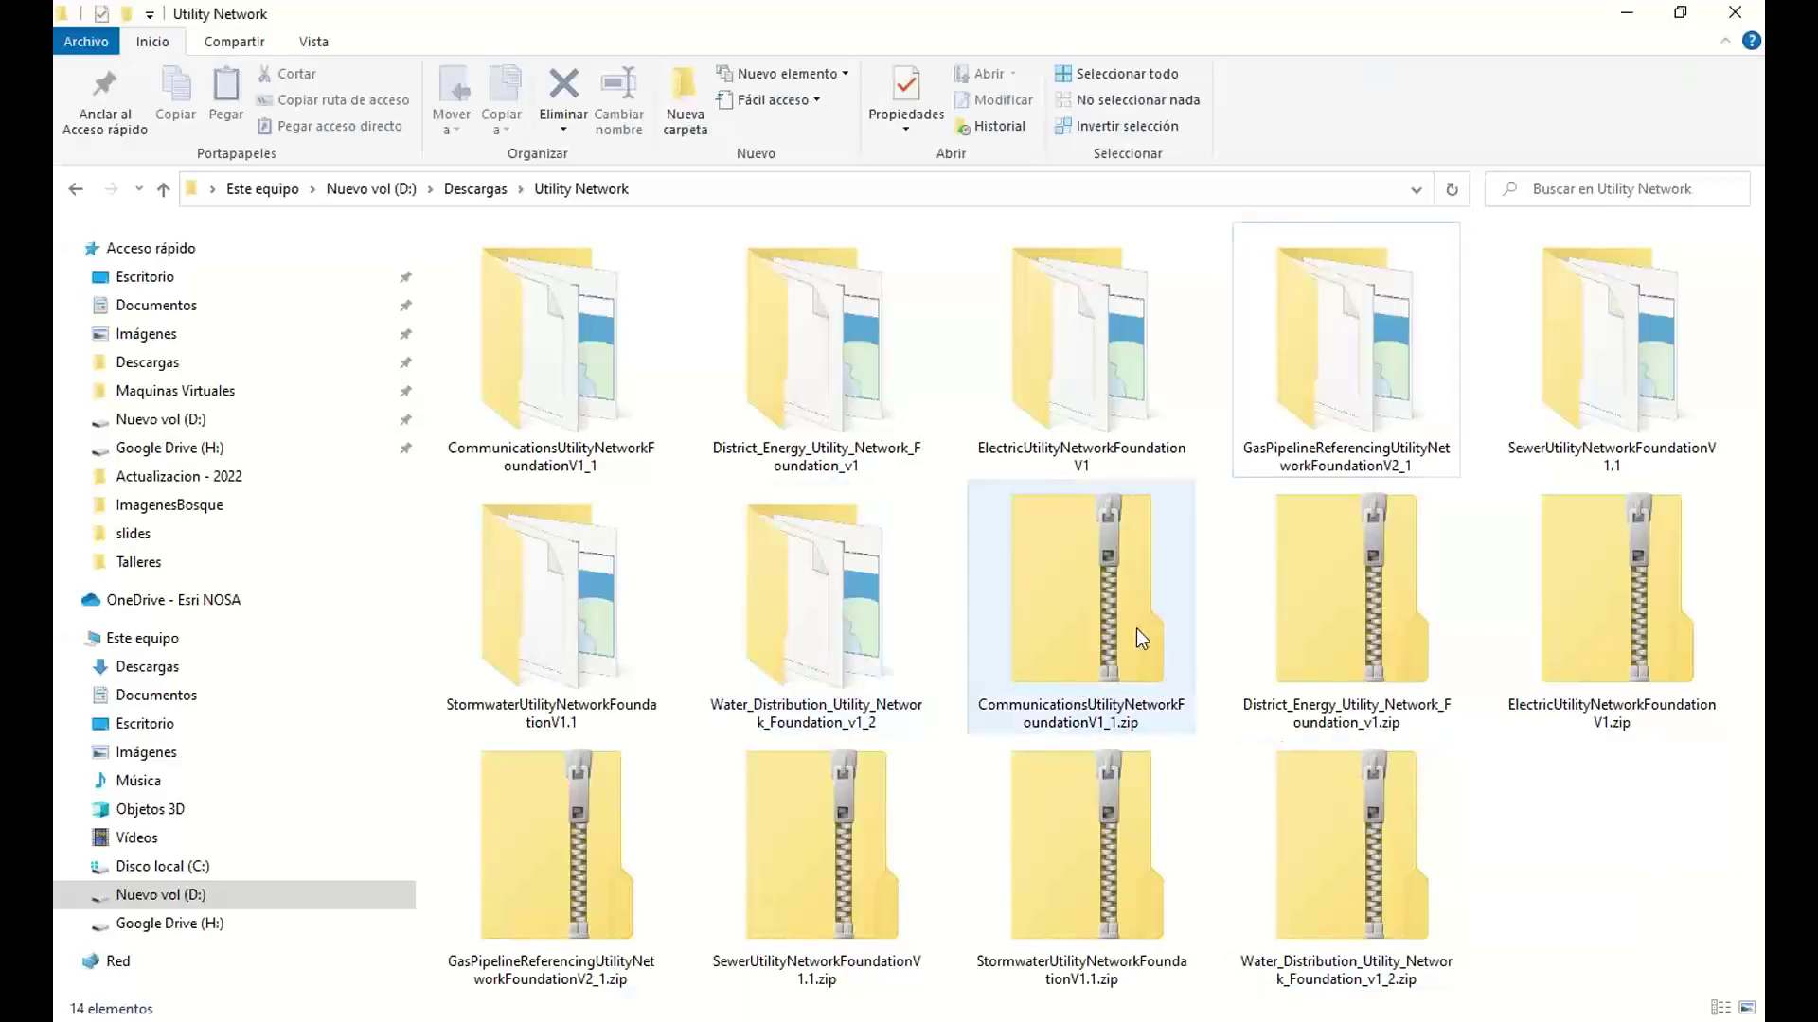
Open the Water_Distribution_Utility_Network_Foundation_v1_2 folder and widen the name column so the full file names show.
shift+click(1343, 850)
click(1567, 856)
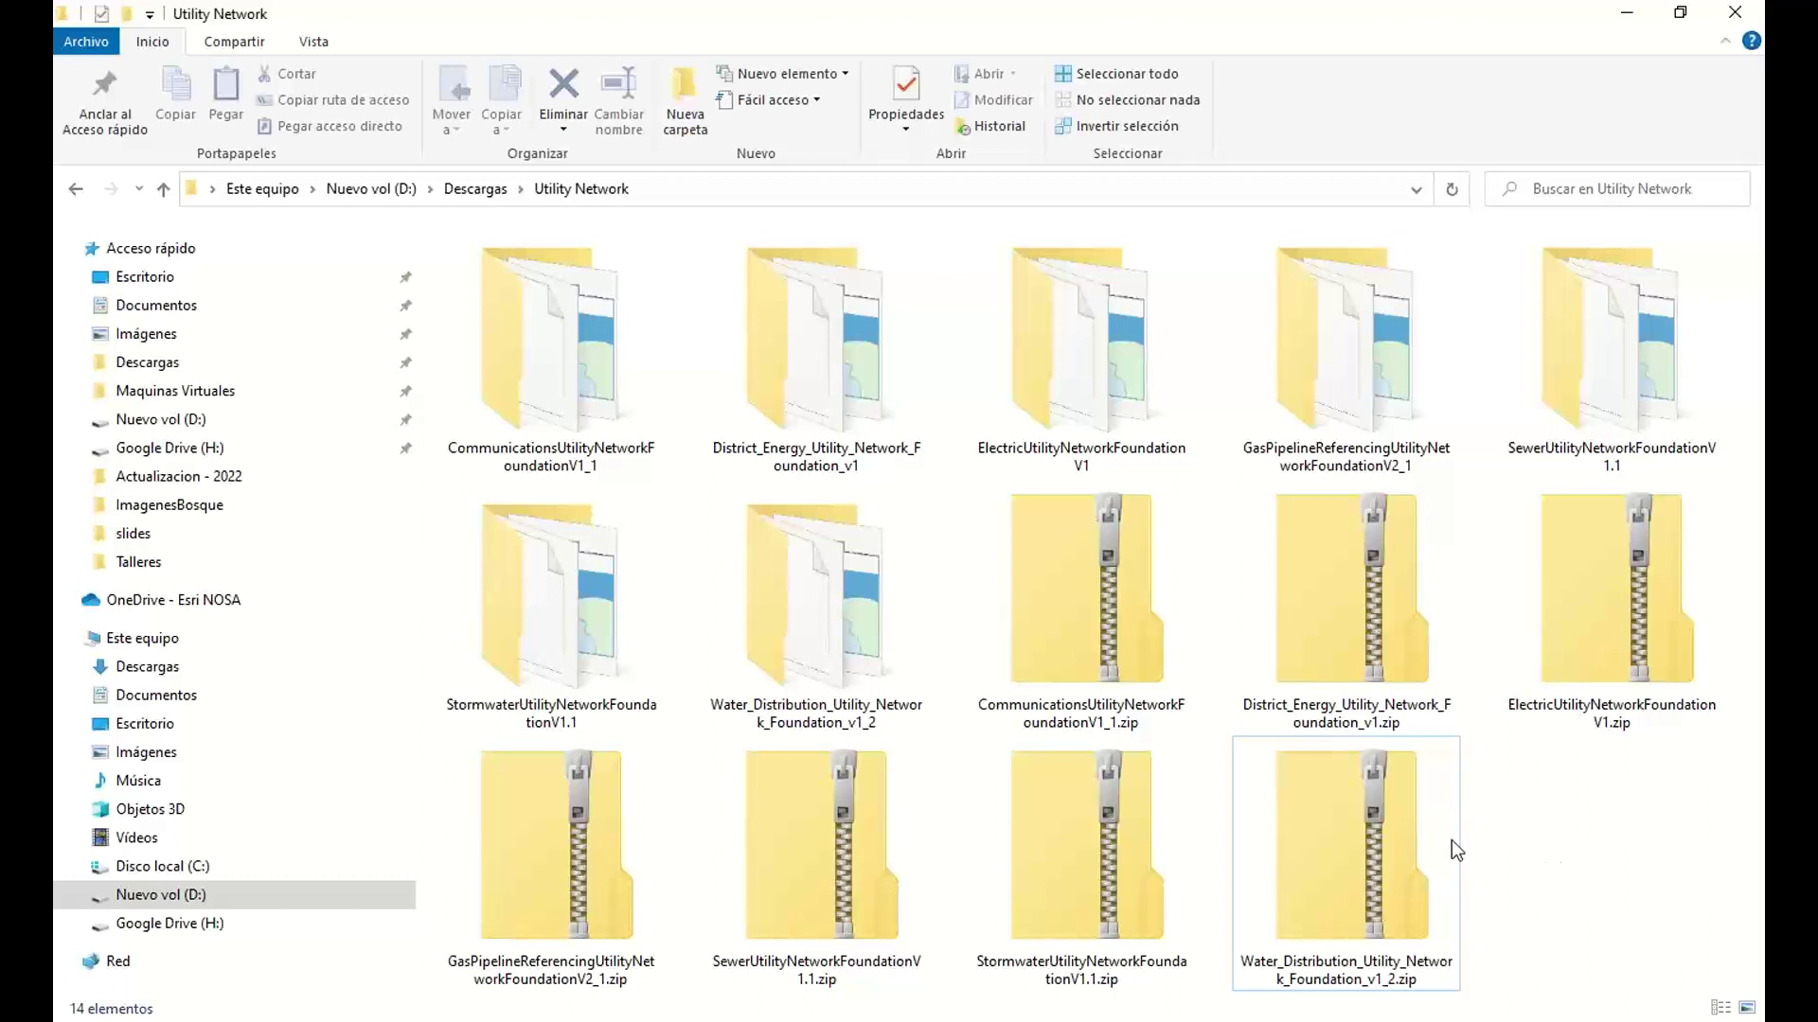
click(1376, 924)
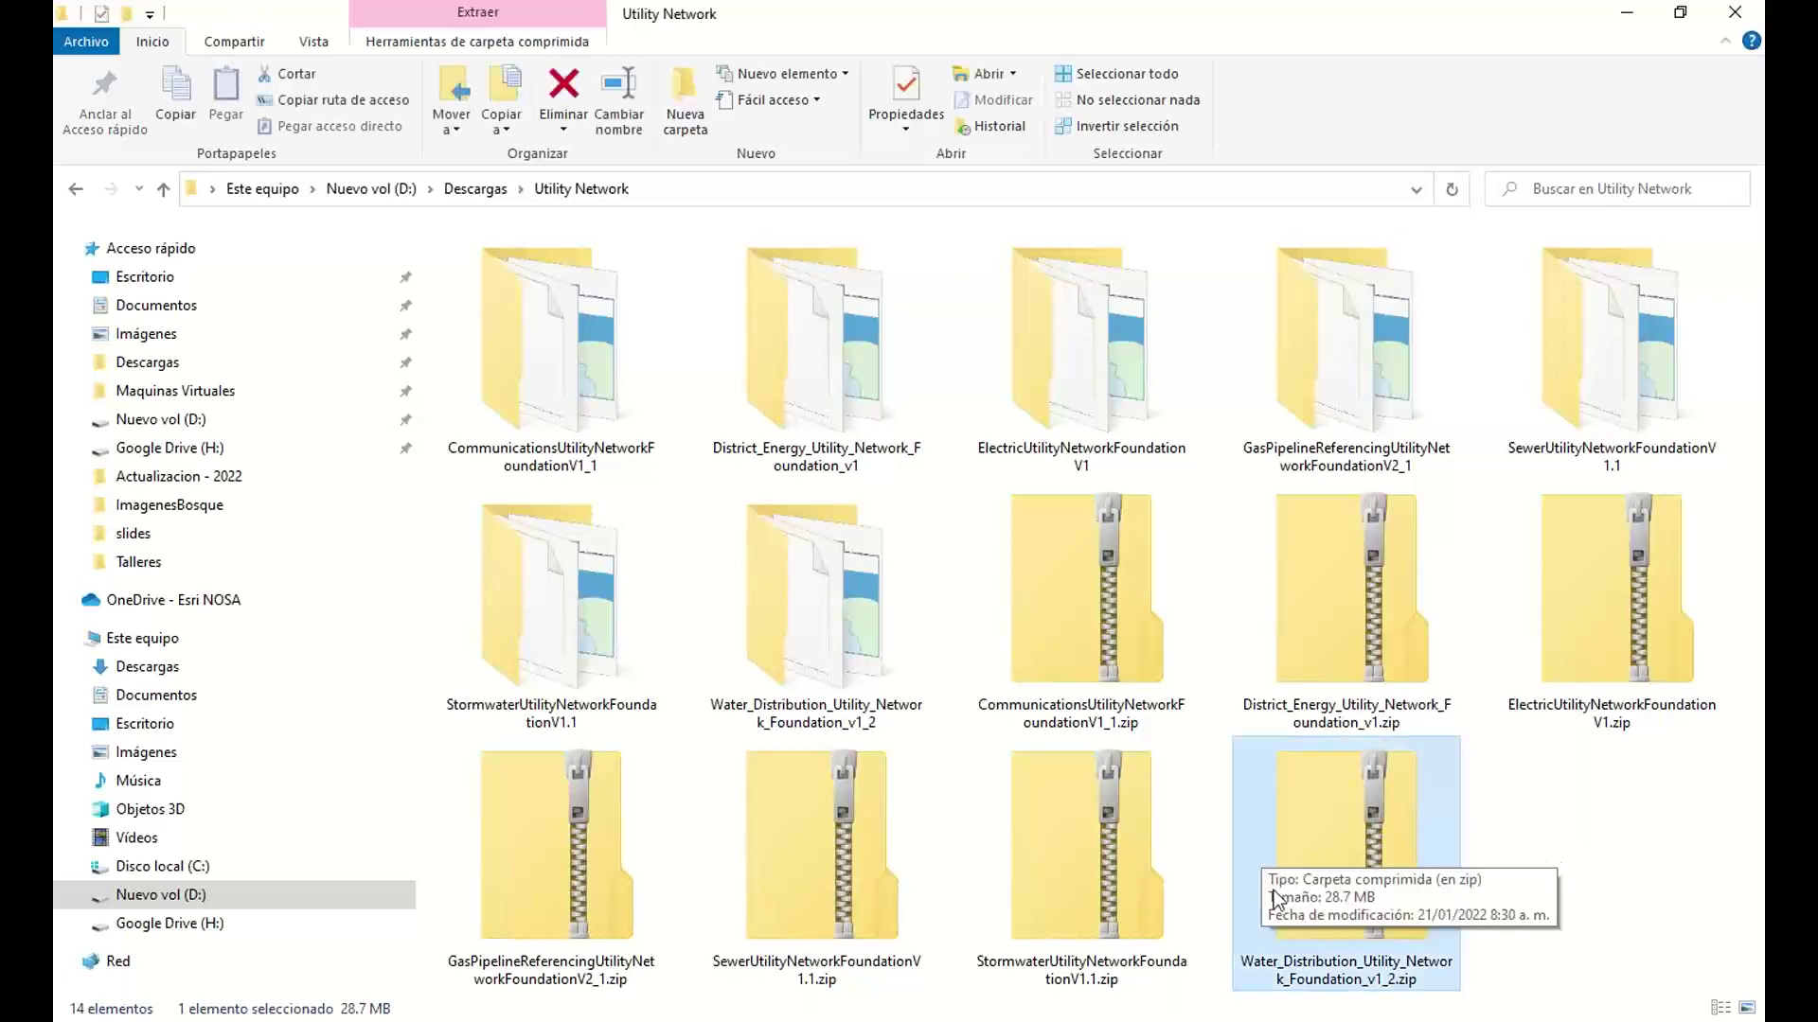
click(800, 629)
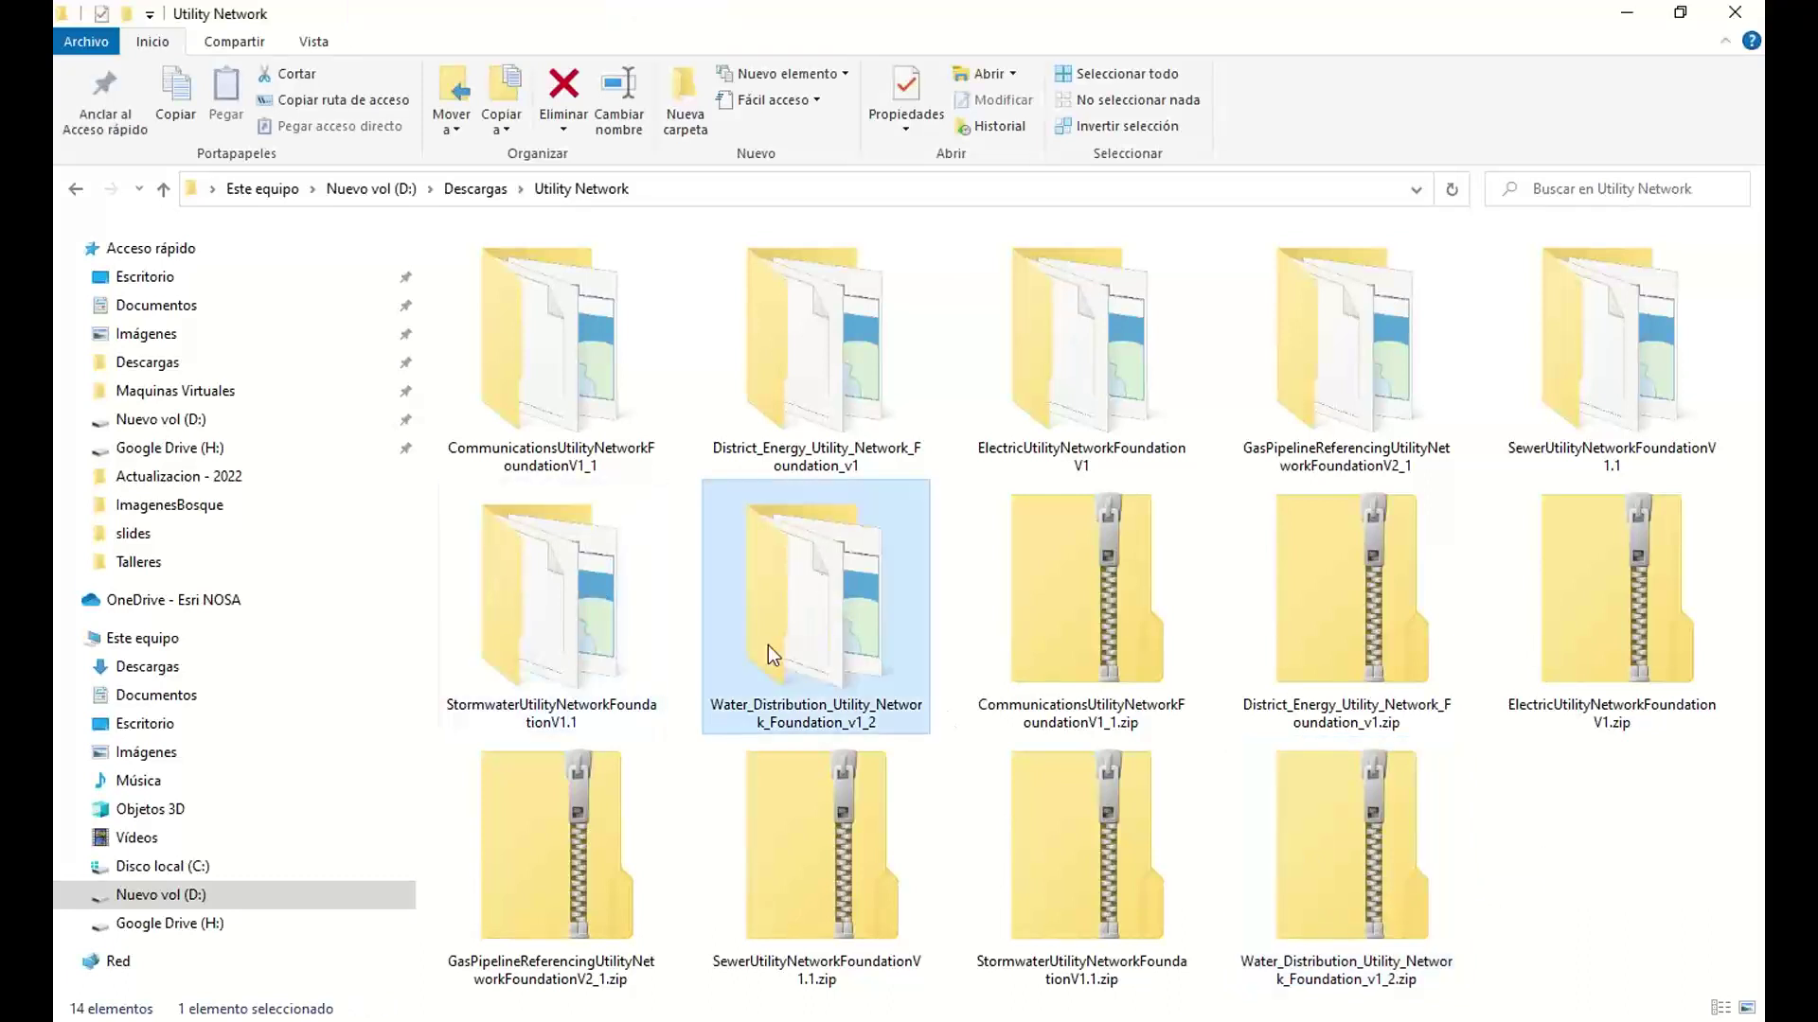
double_click(825, 631)
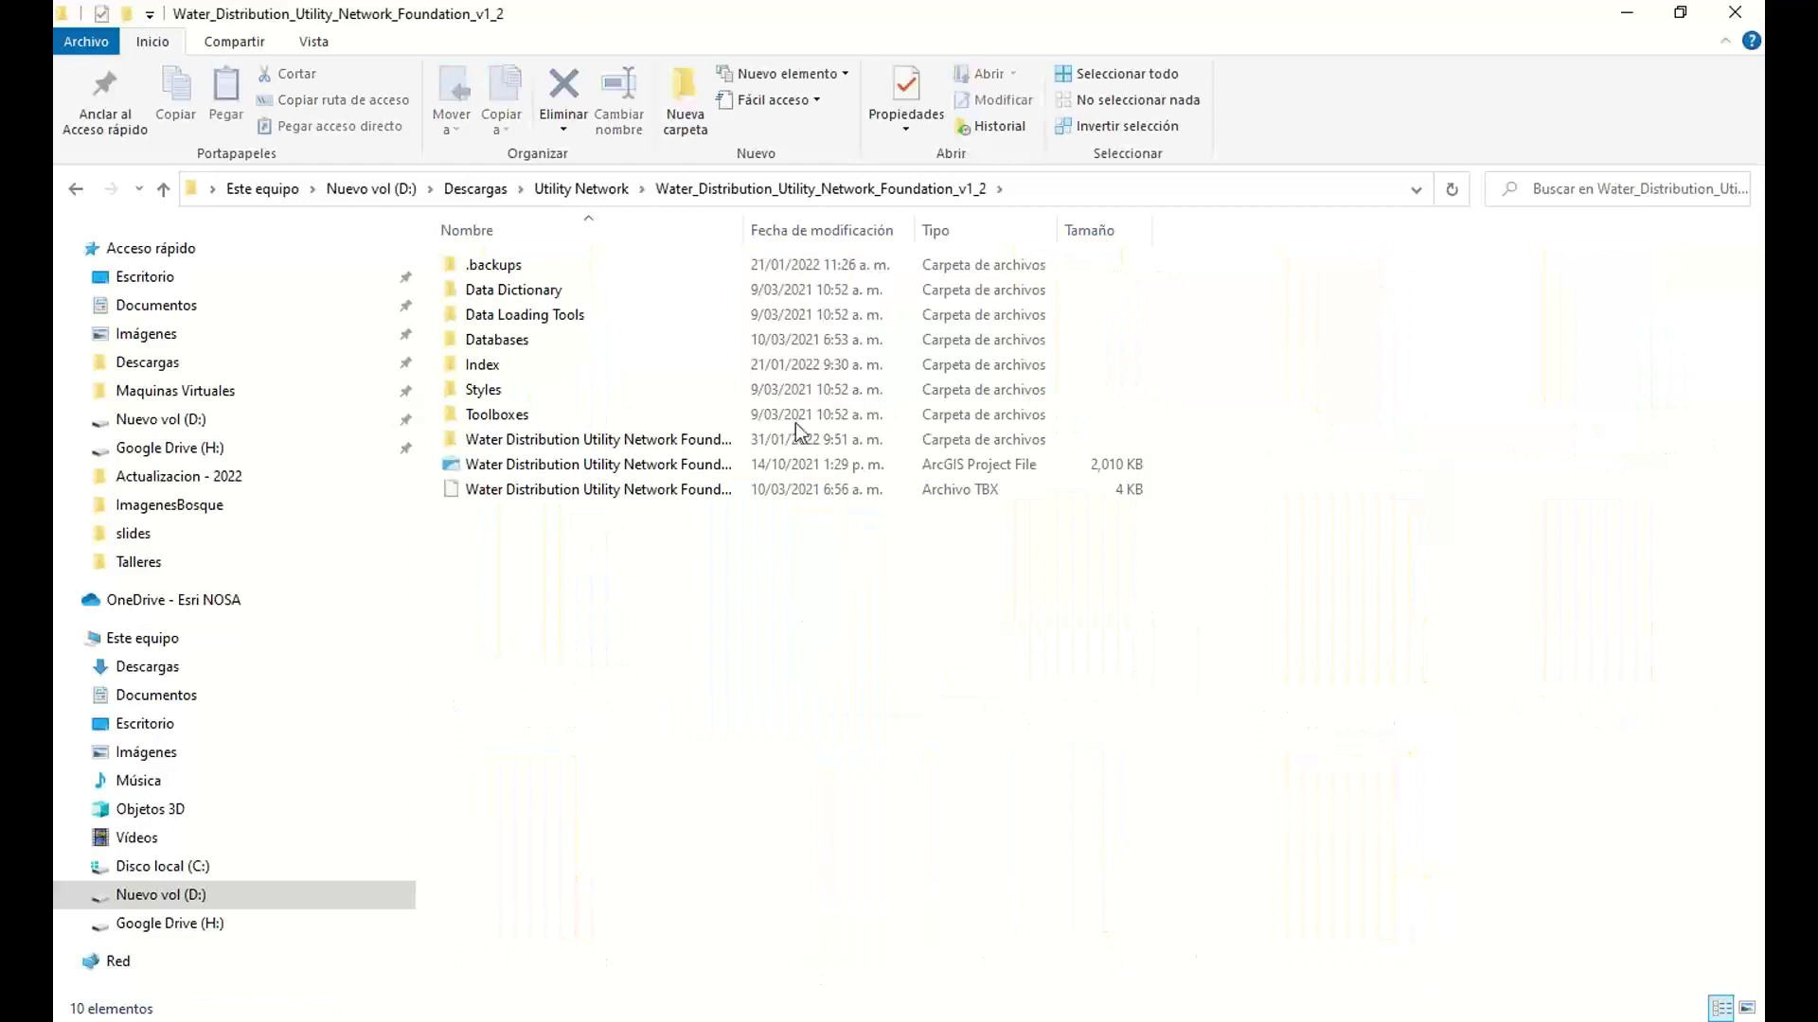
drag(743, 230, 836, 230)
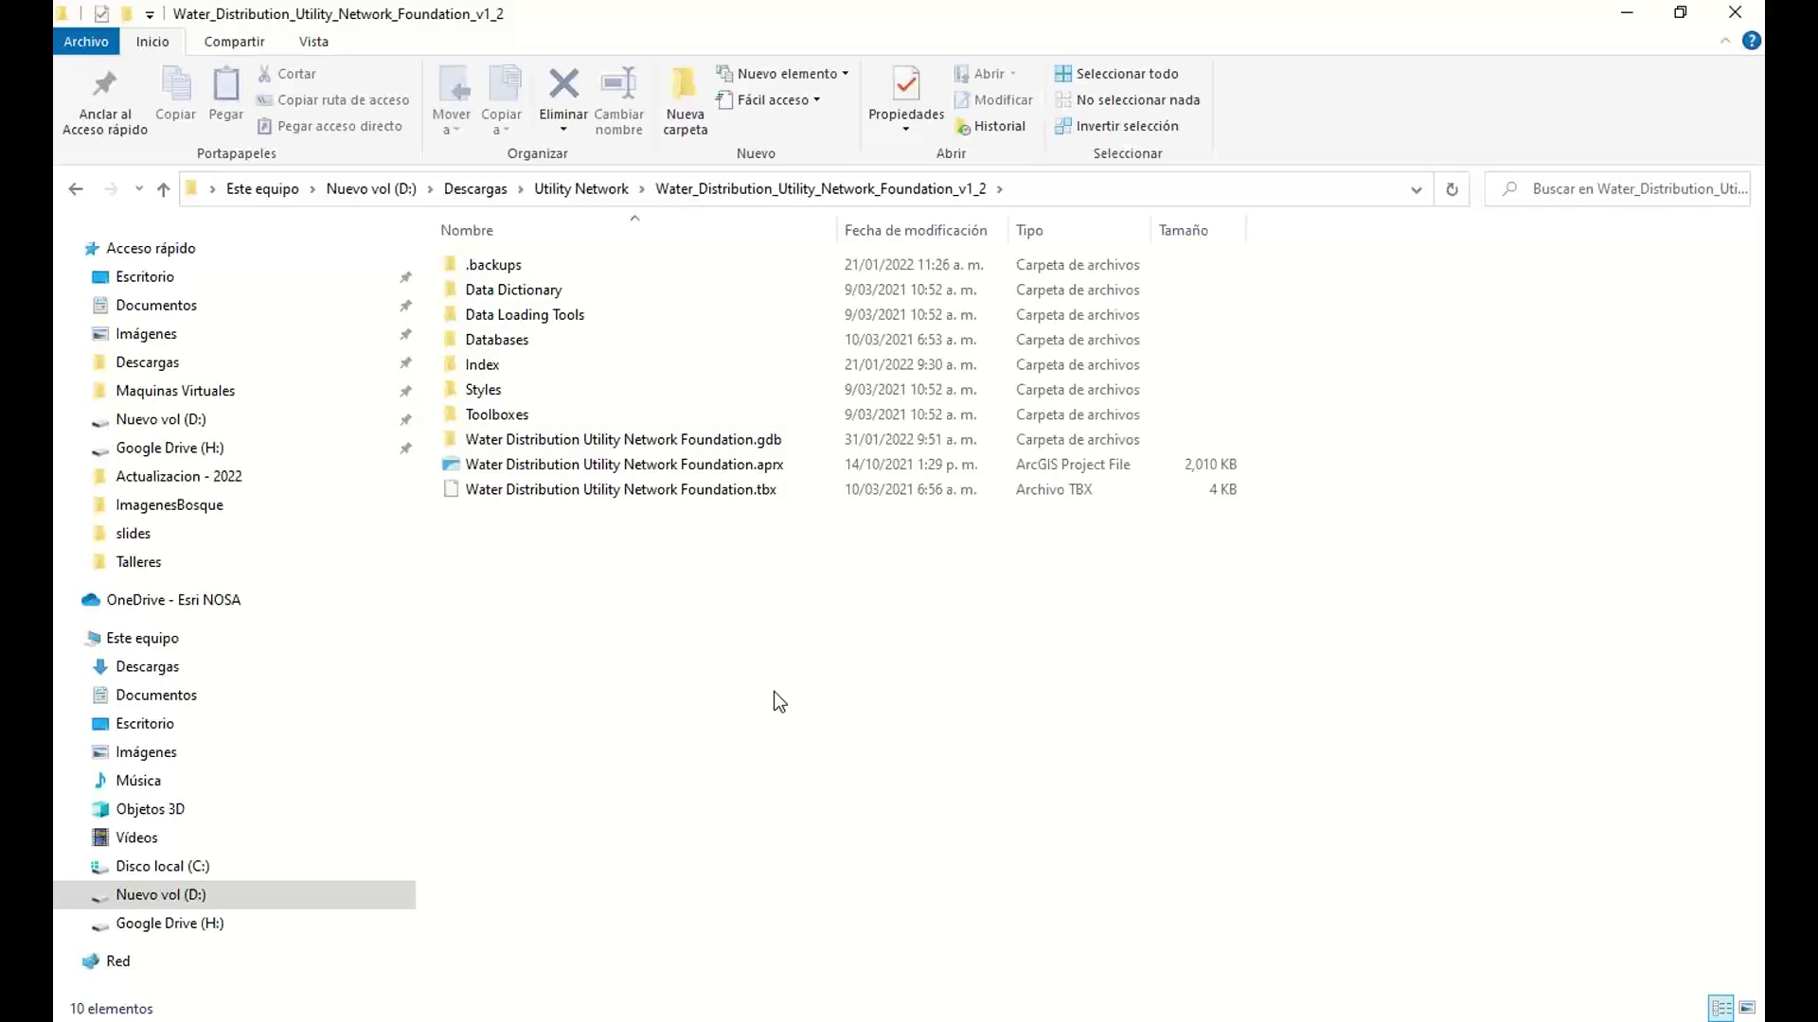
Open the Water Distribution Utility Network Foundation.aprx project in ArcGIS Pro and open its Water Distribution Utility Network map.
click(547, 468)
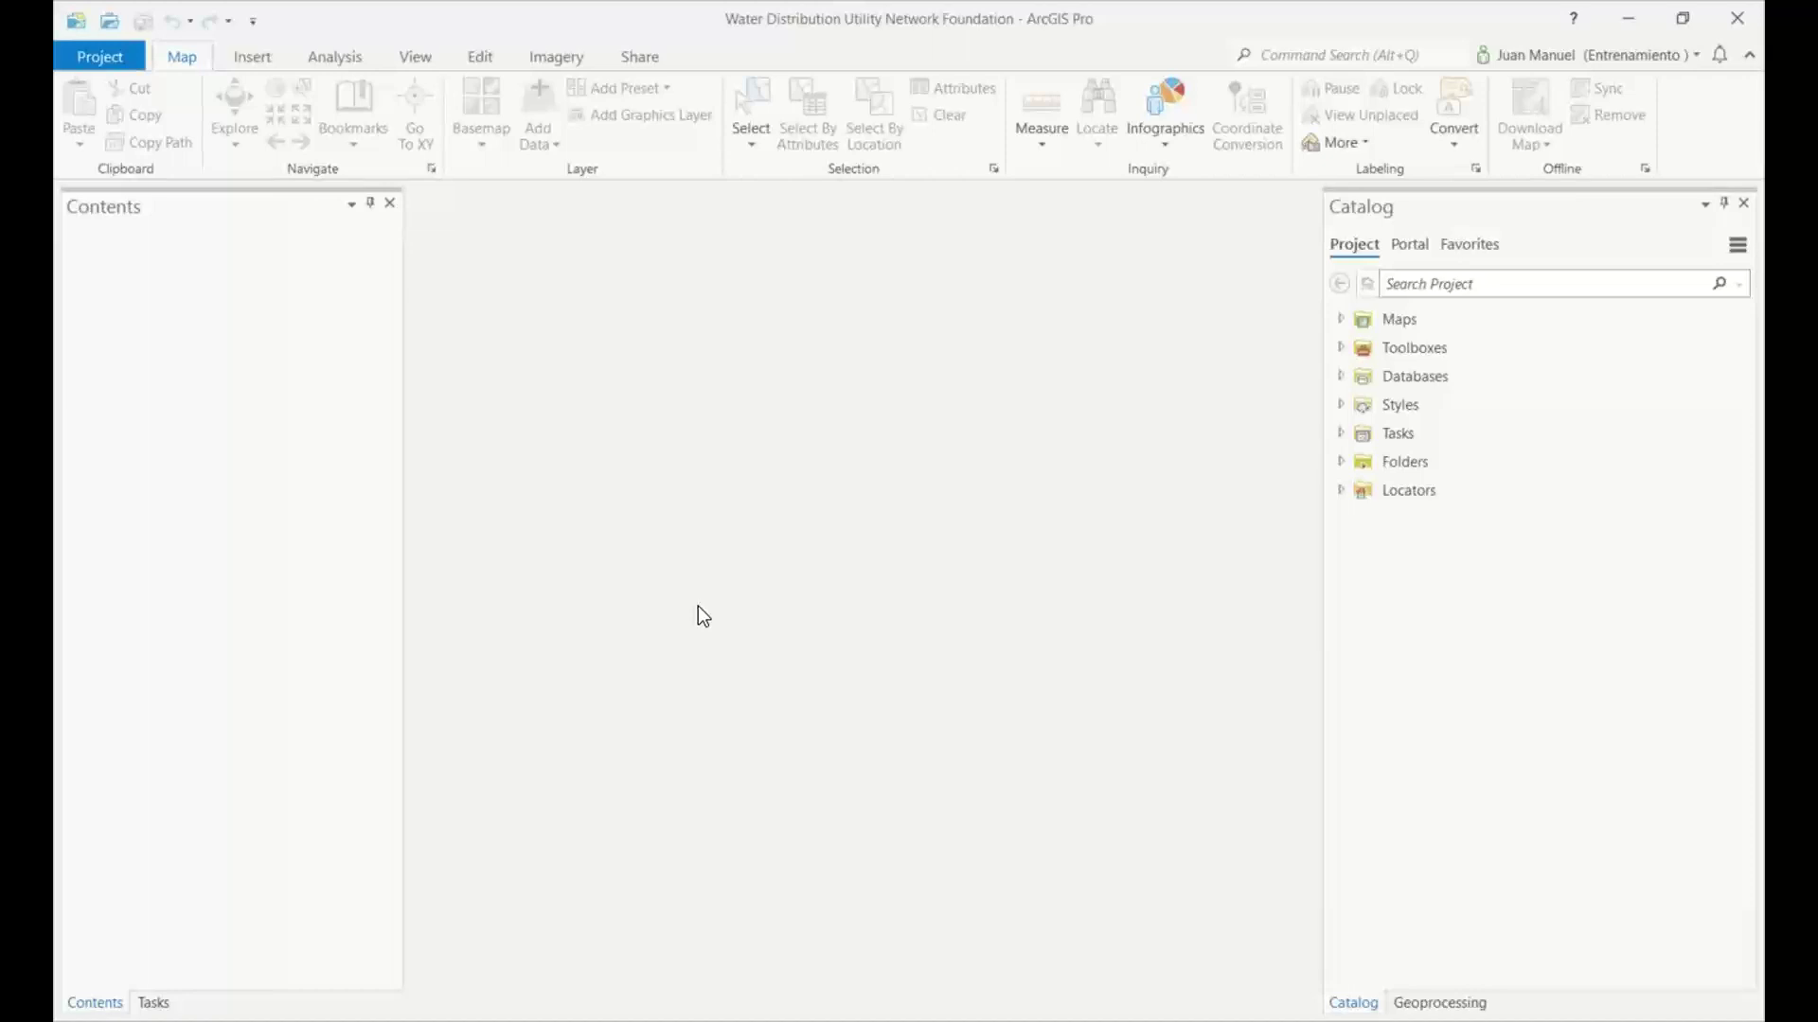
click(1456, 649)
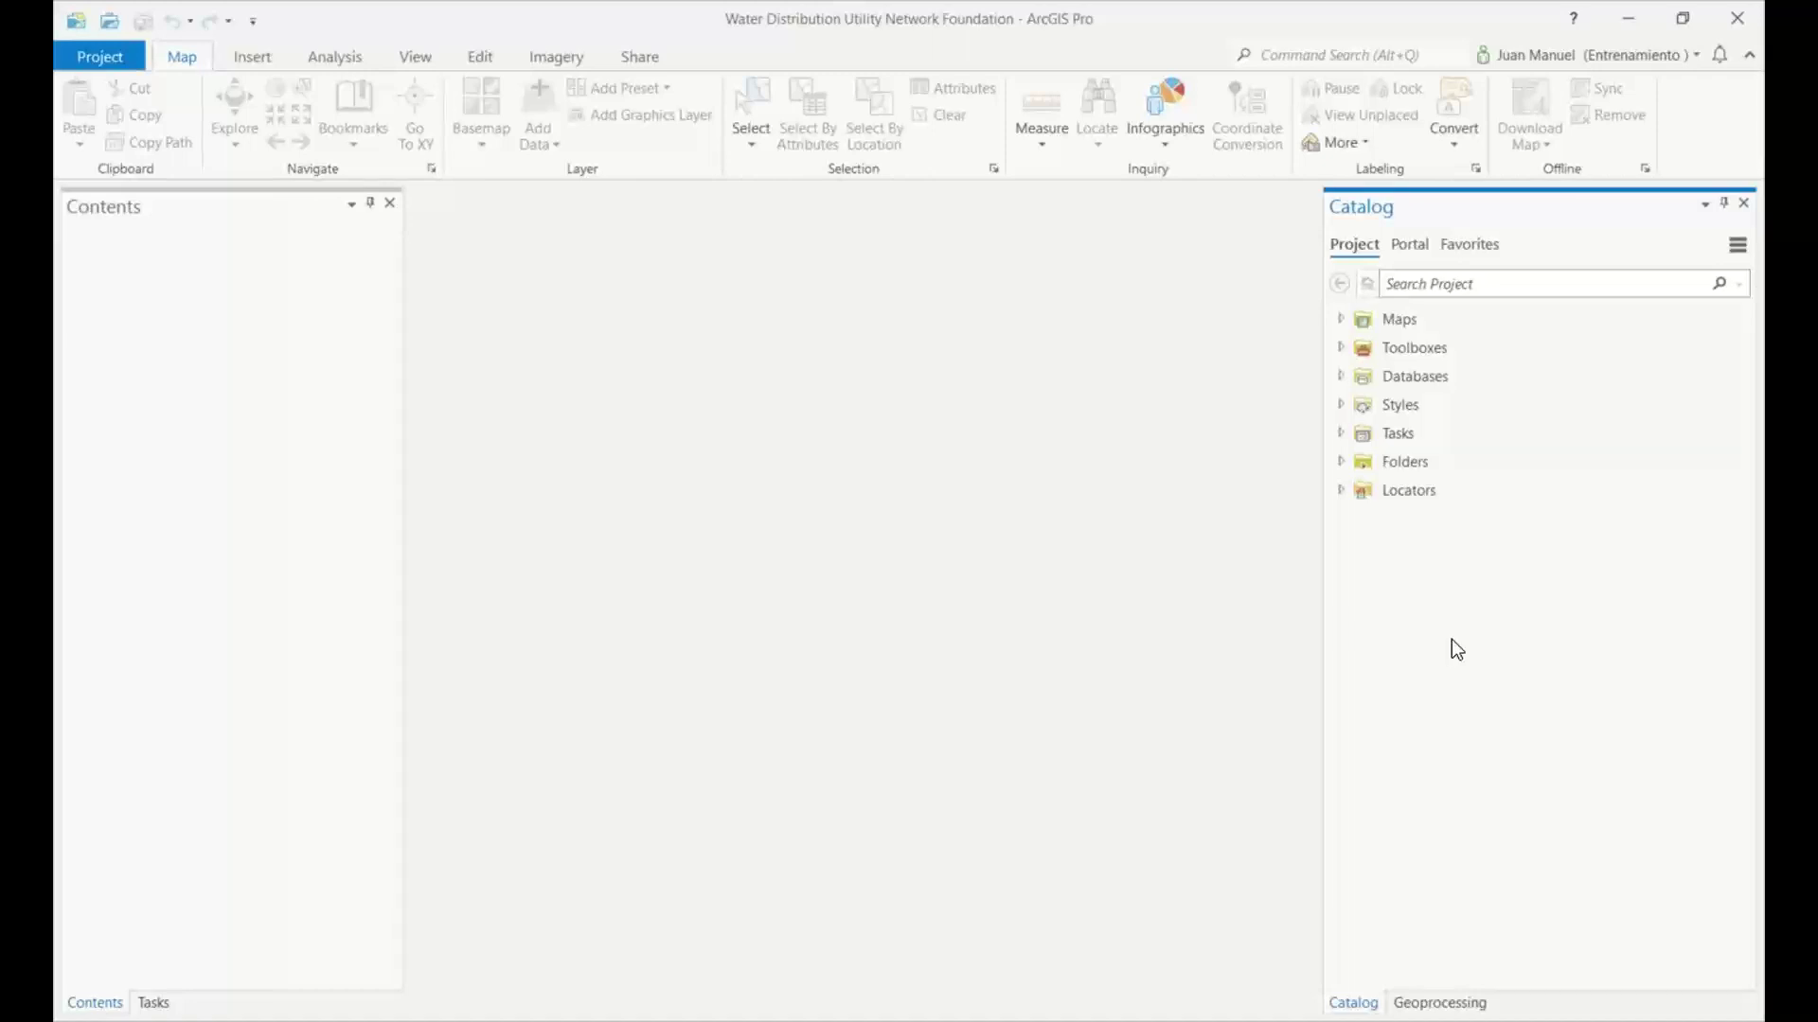
click(1339, 320)
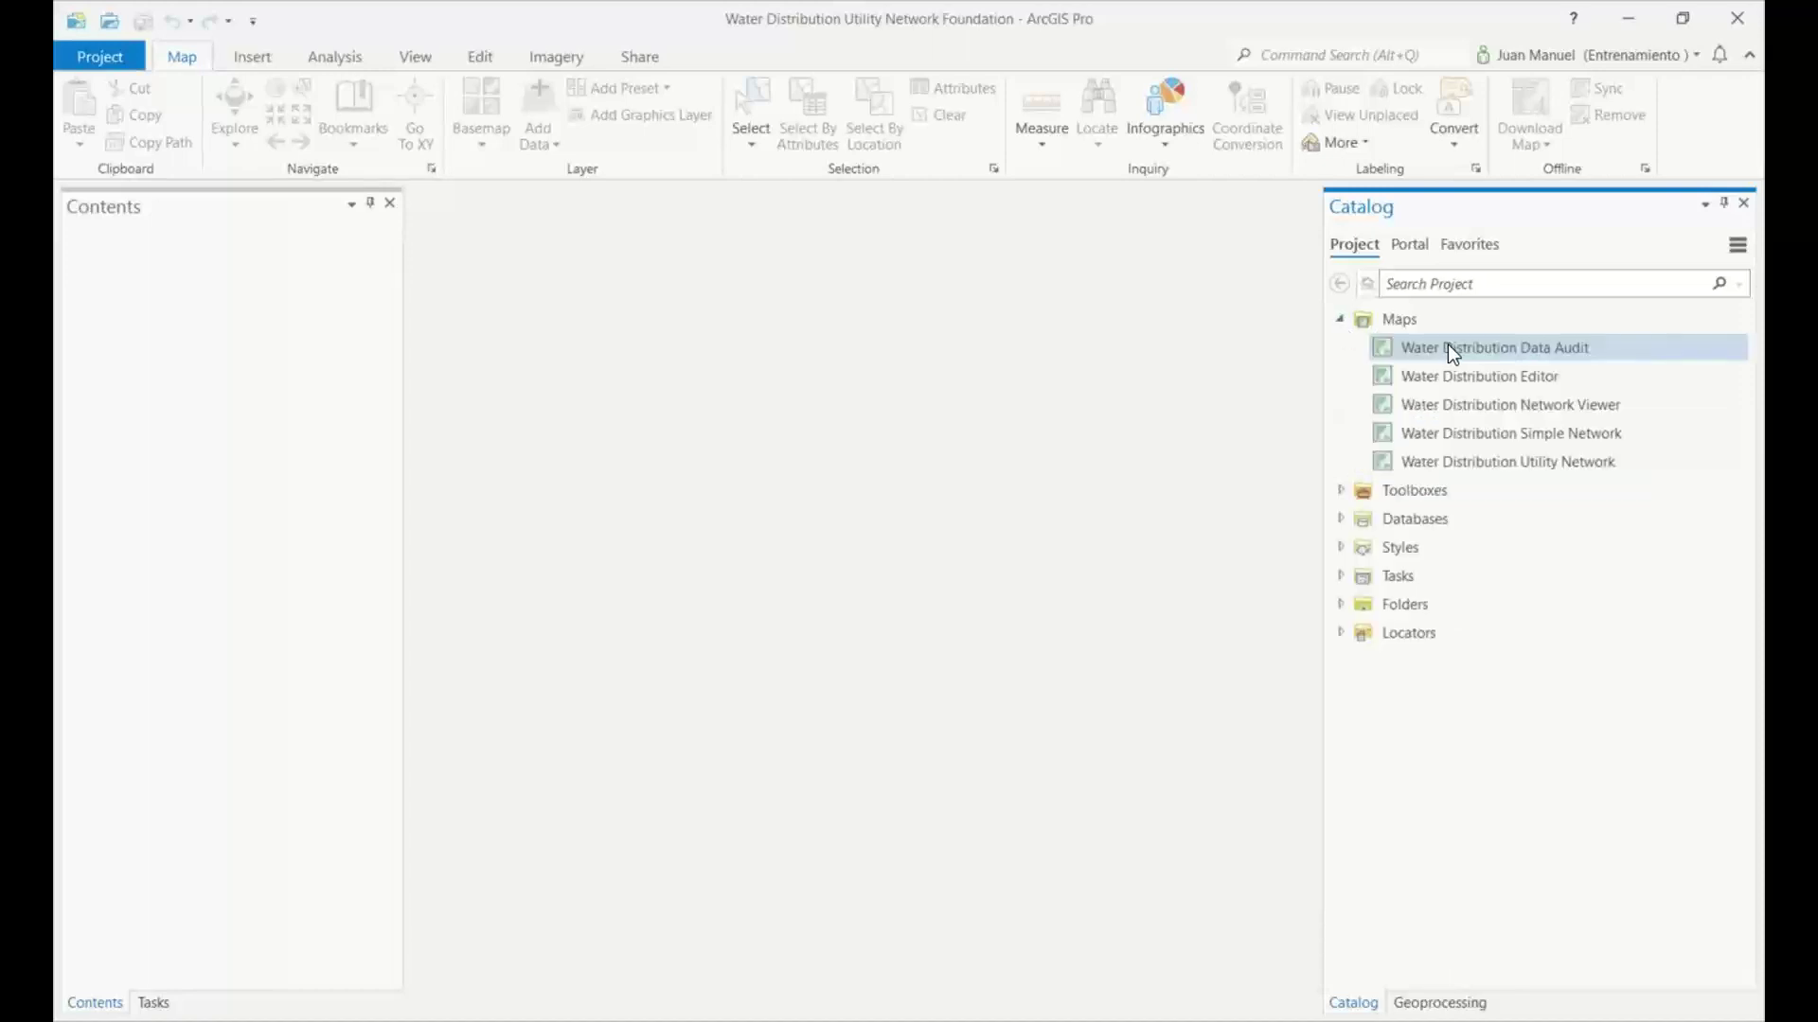
click(1530, 462)
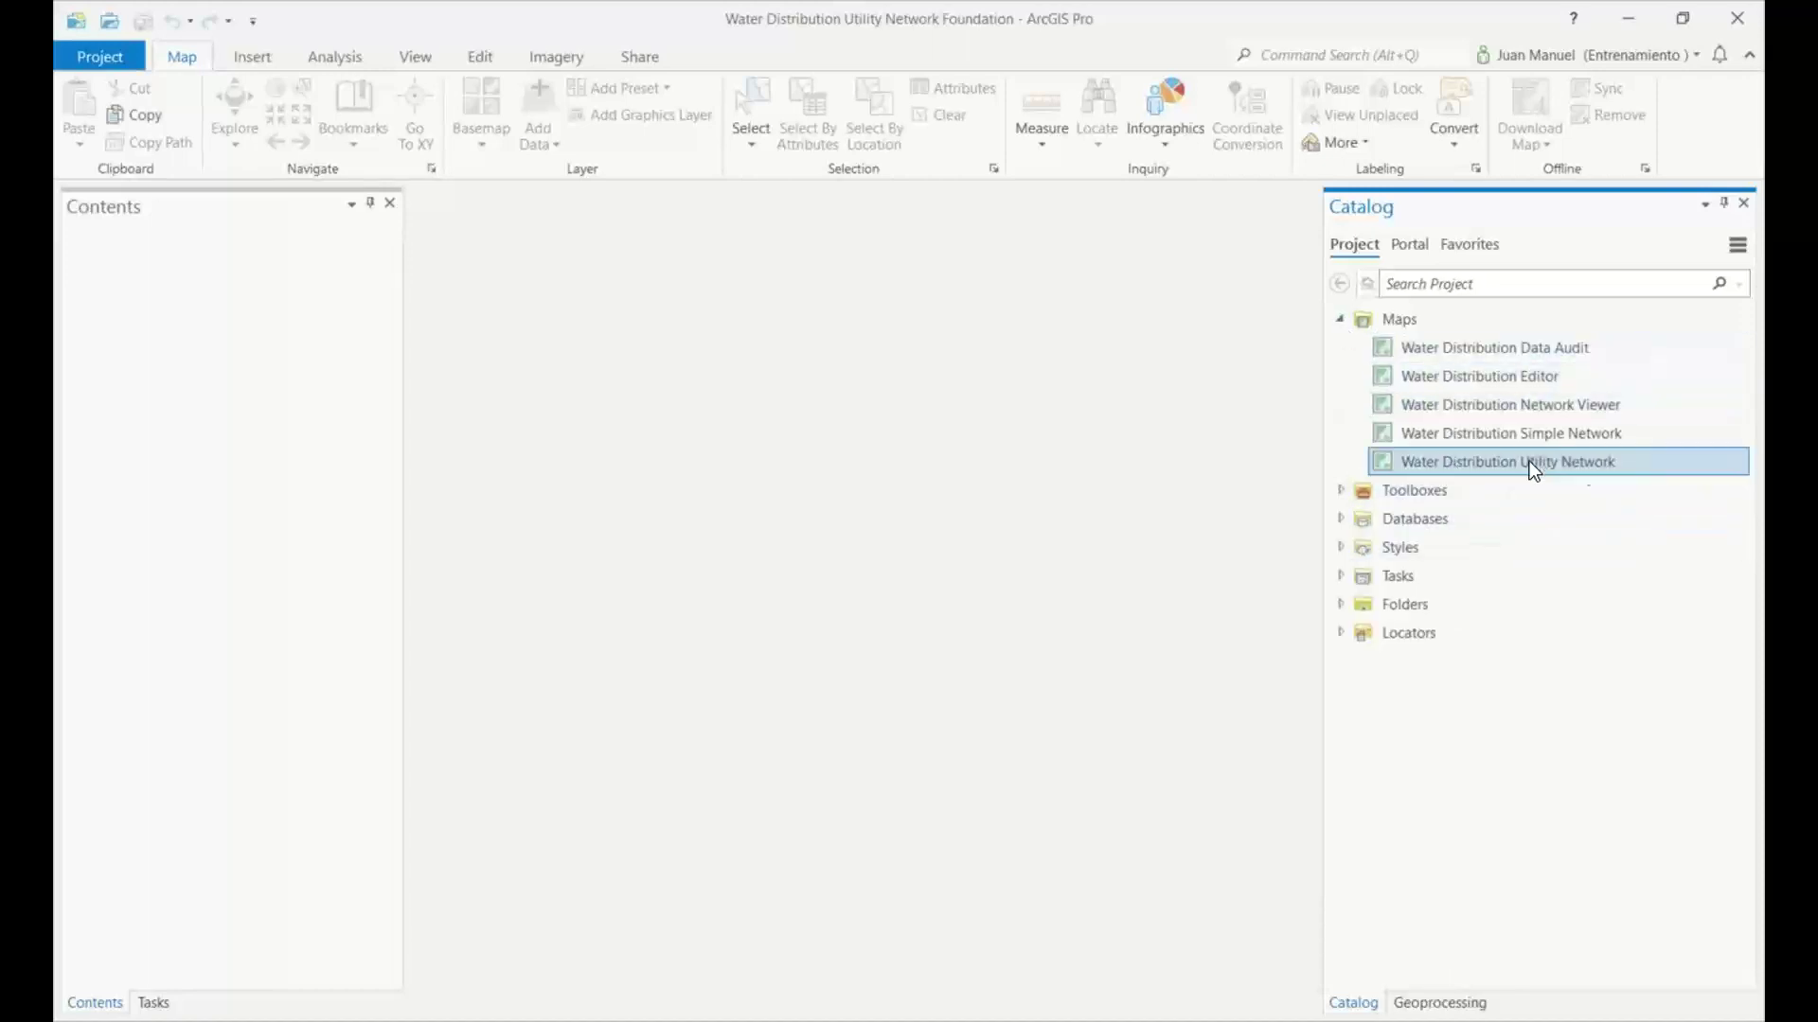
double_click(1465, 472)
Review the geodatabases and the task item included in the project, collapsing both groups again.
click(1340, 519)
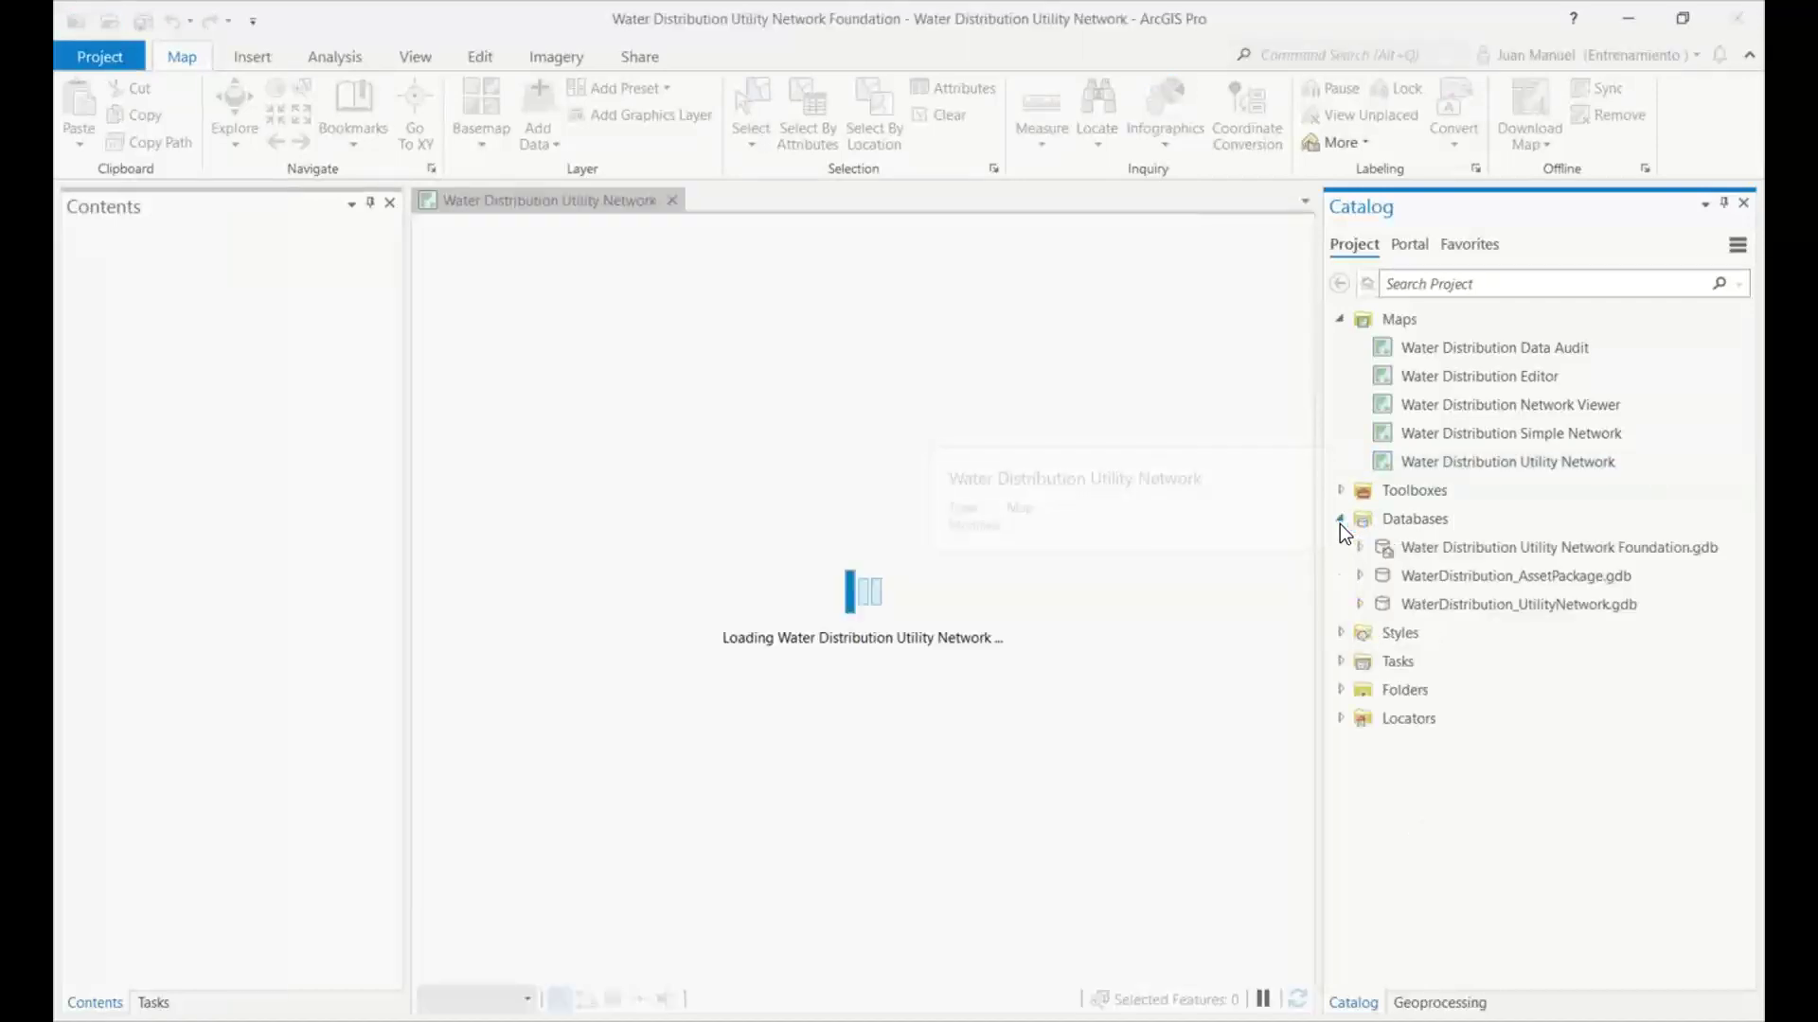
click(1435, 604)
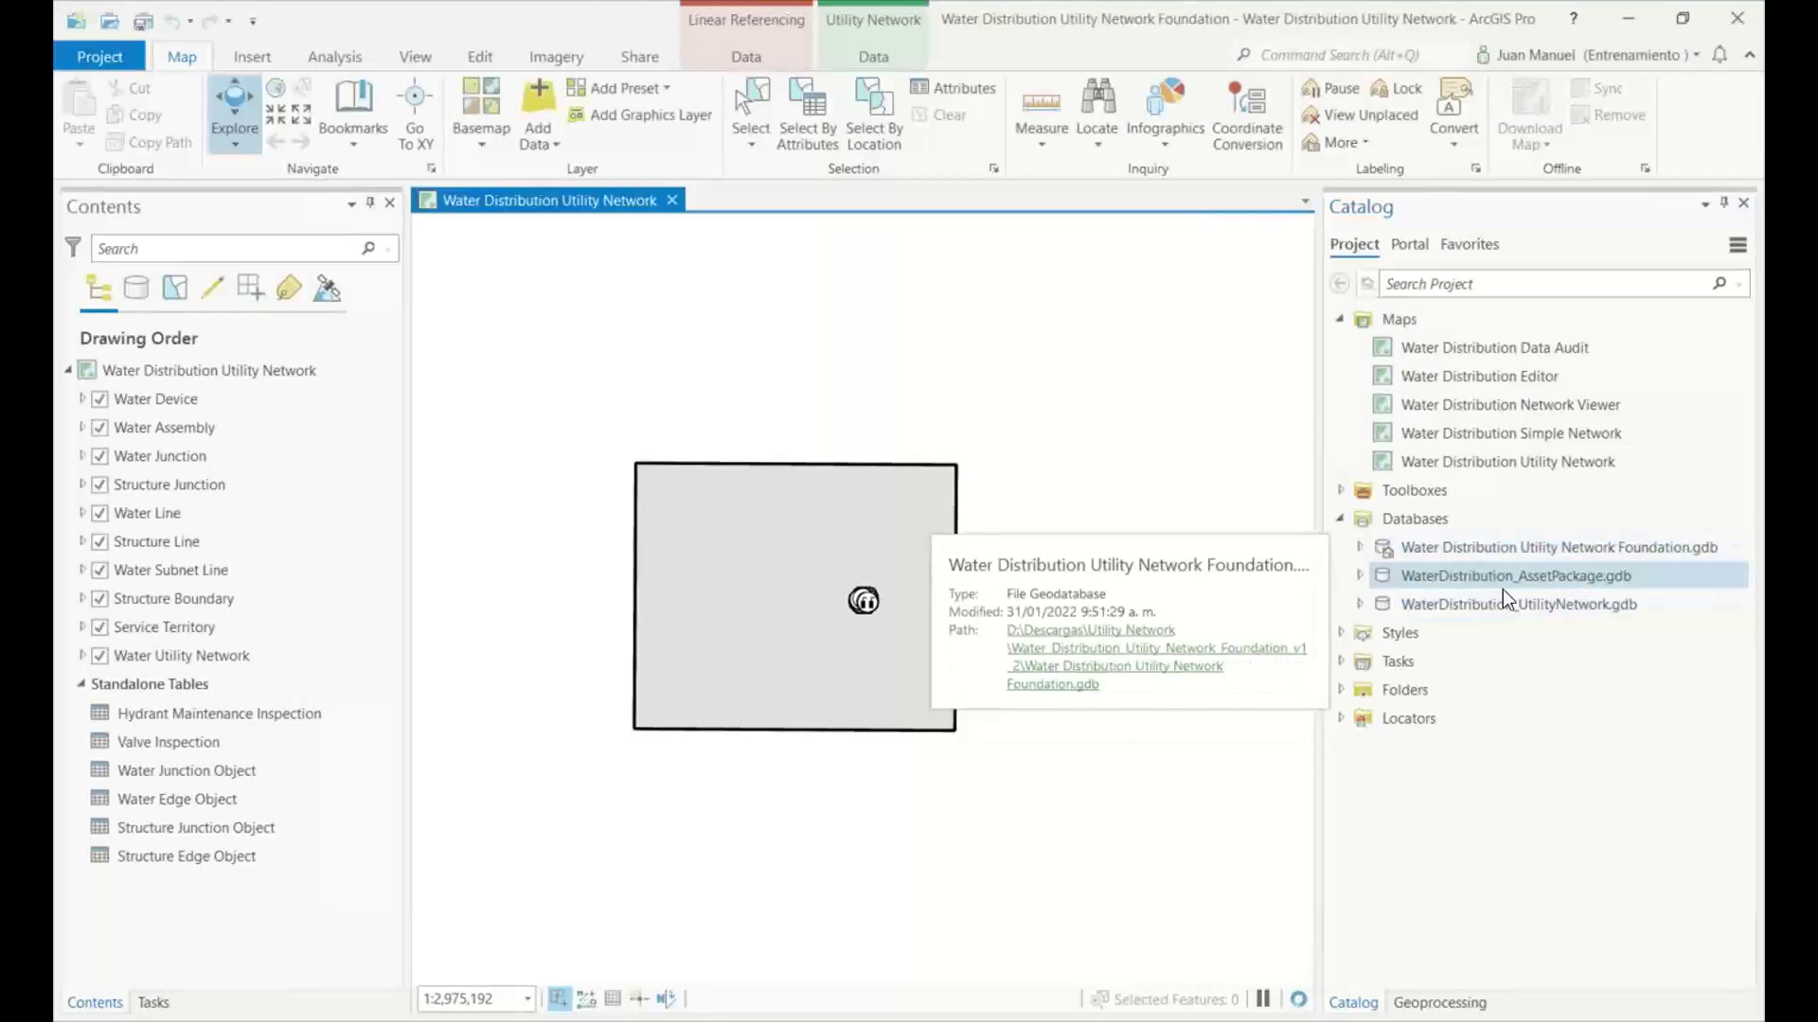
click(1473, 895)
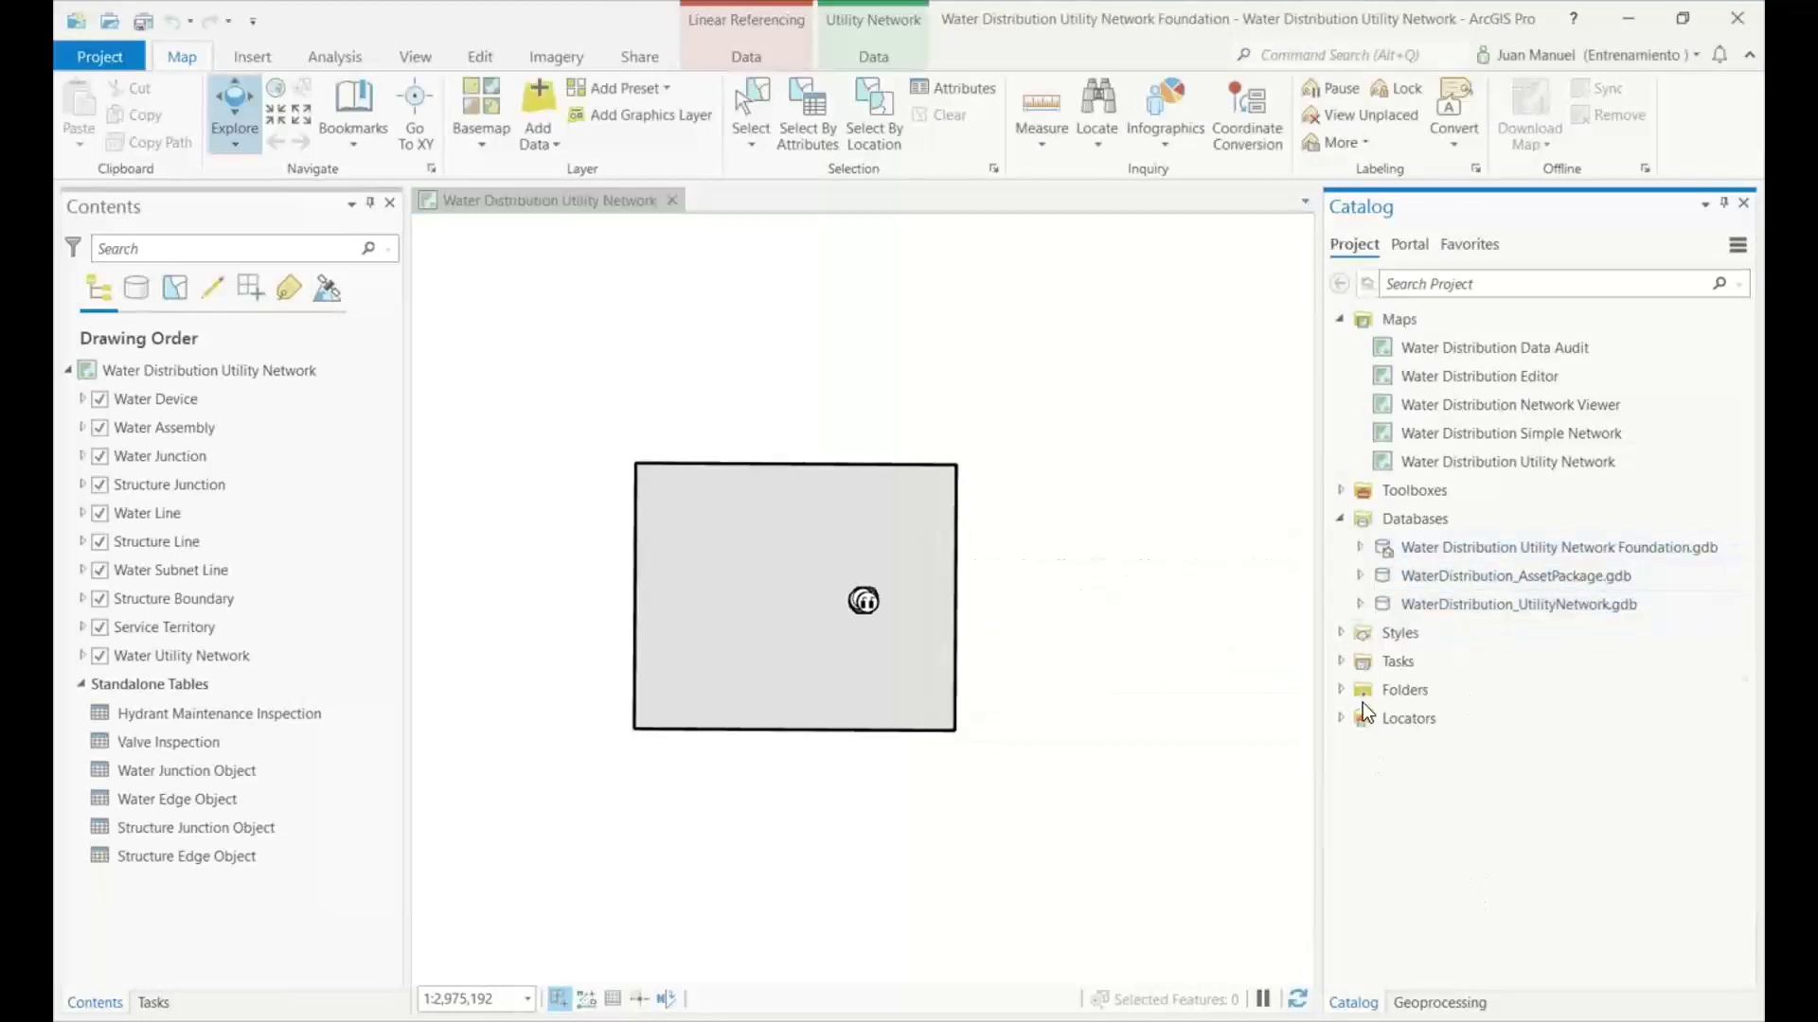
click(1338, 662)
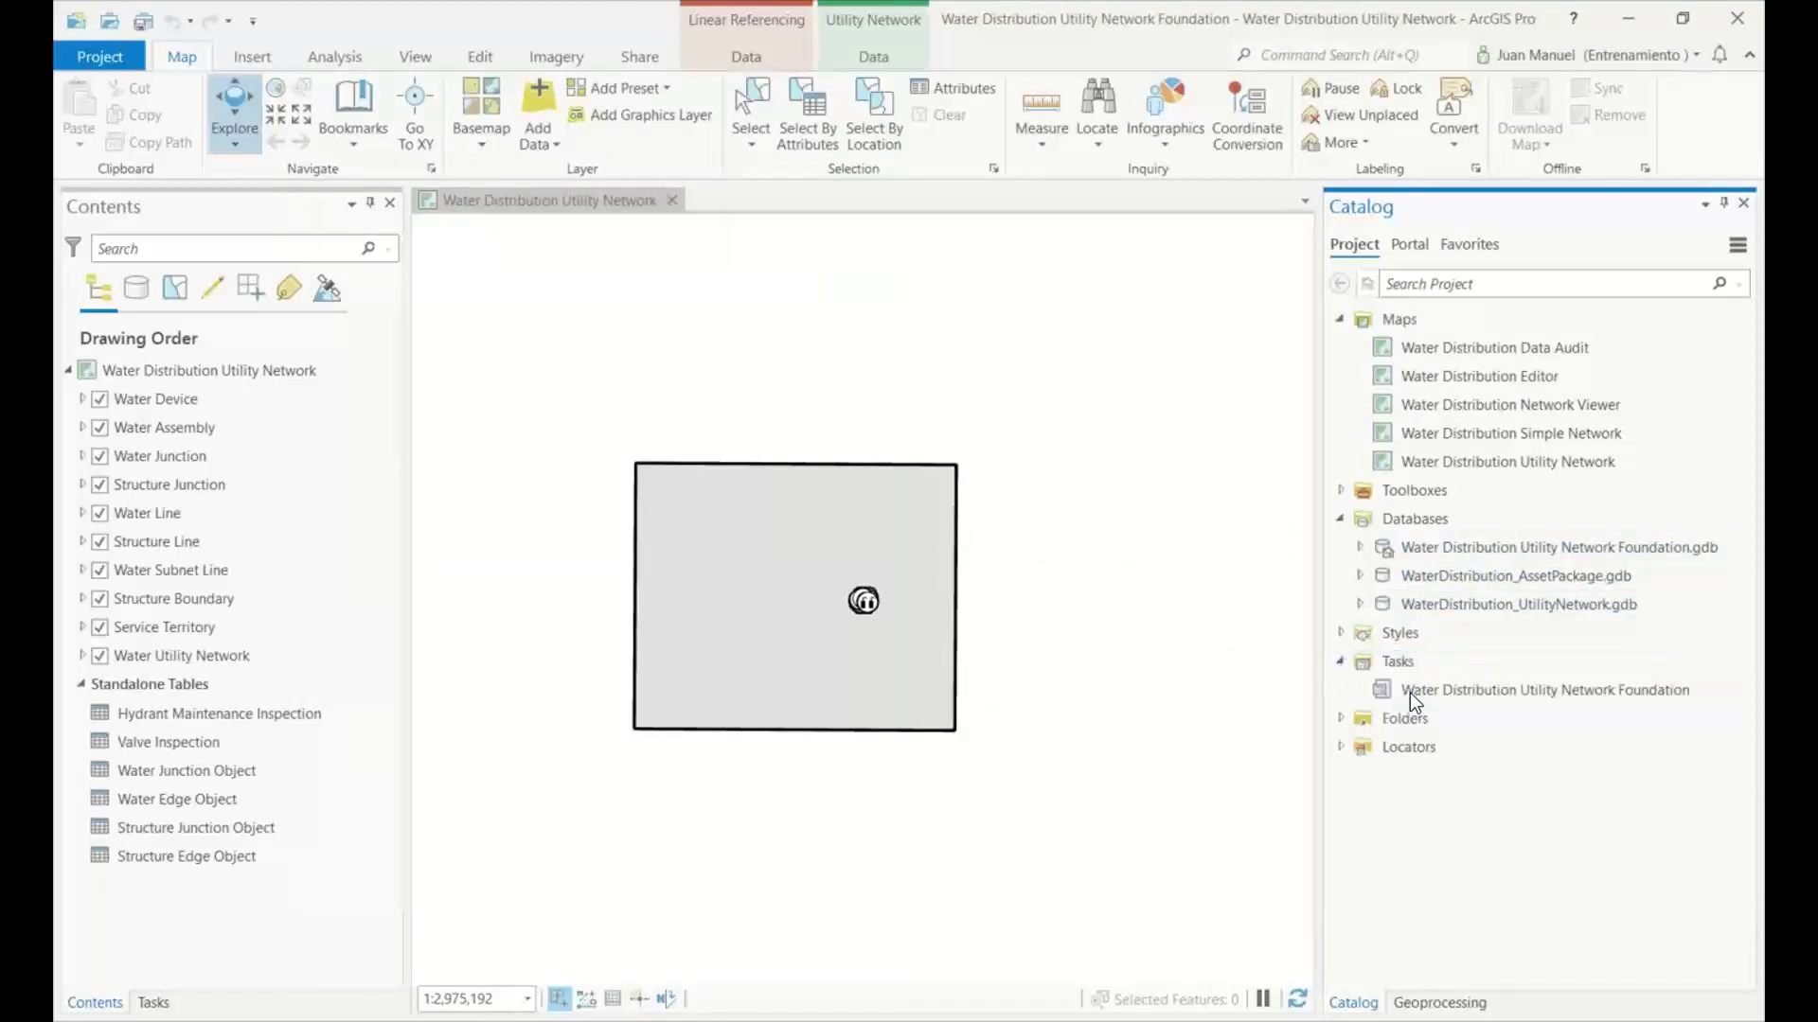
click(1339, 662)
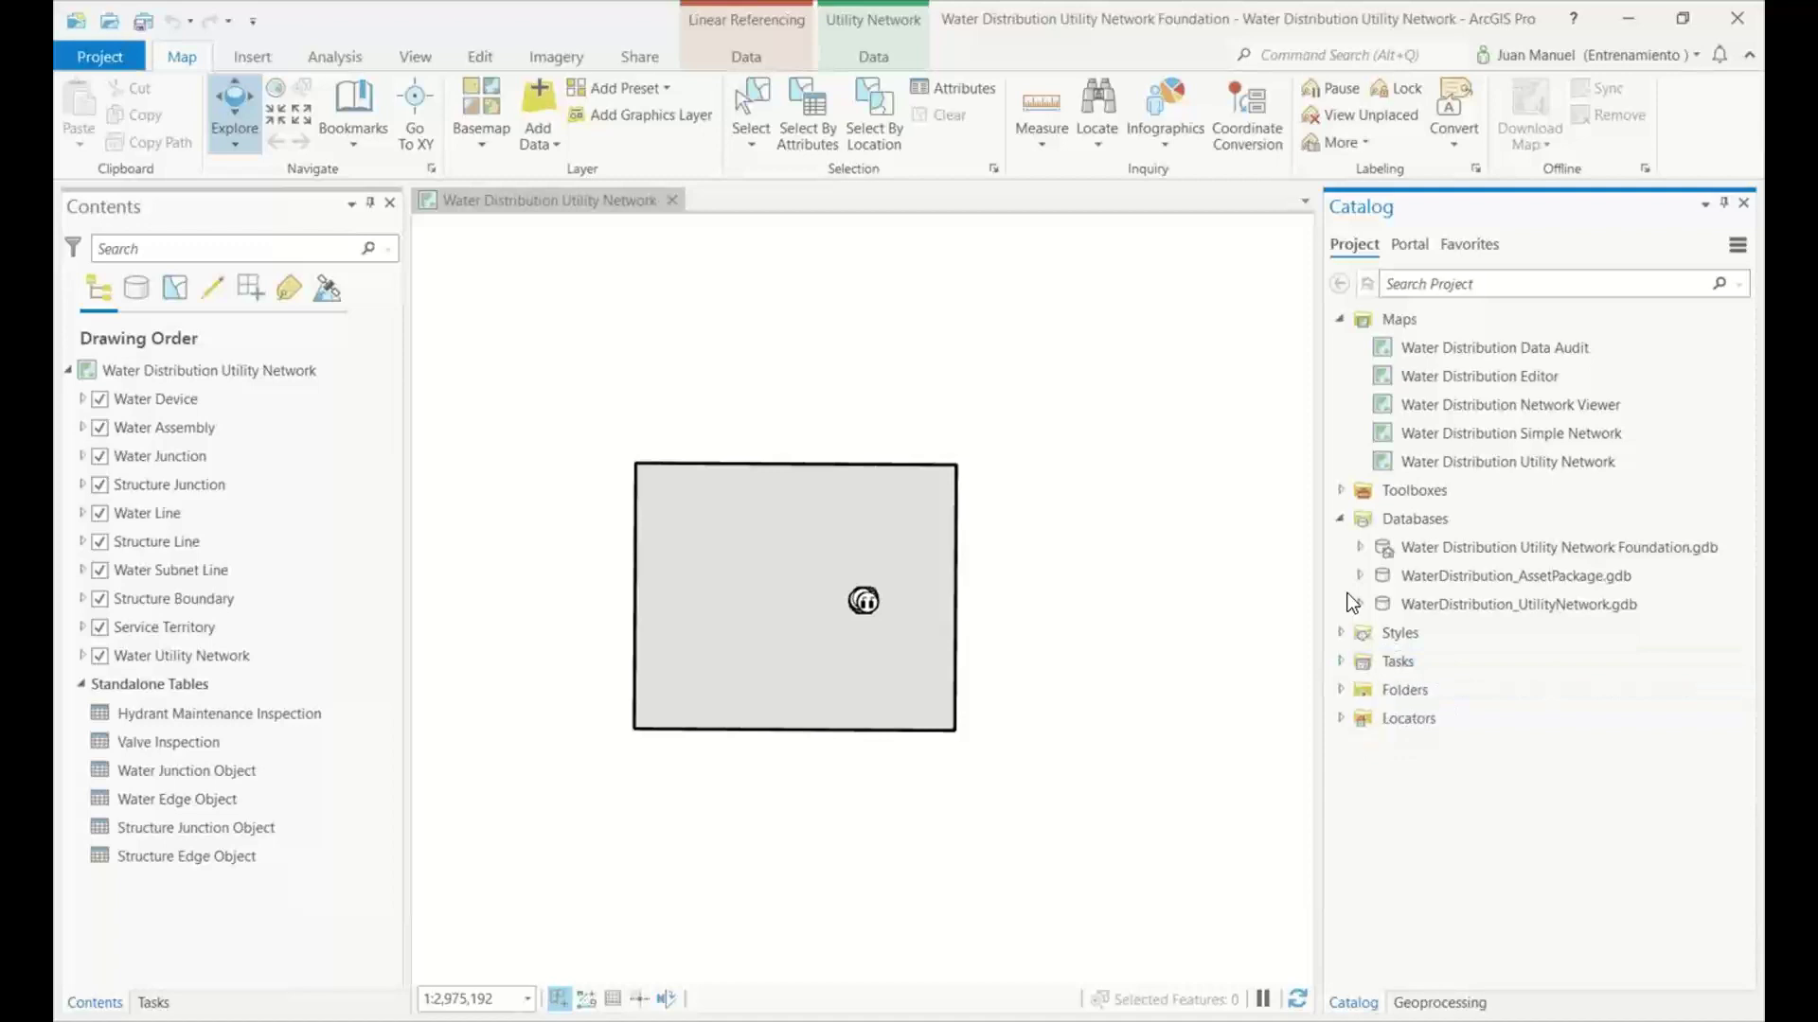
click(1341, 520)
Examine the water lines, service connections and devices at close scale in the Water Distribution Utility Network map.
drag(820, 676, 814, 672)
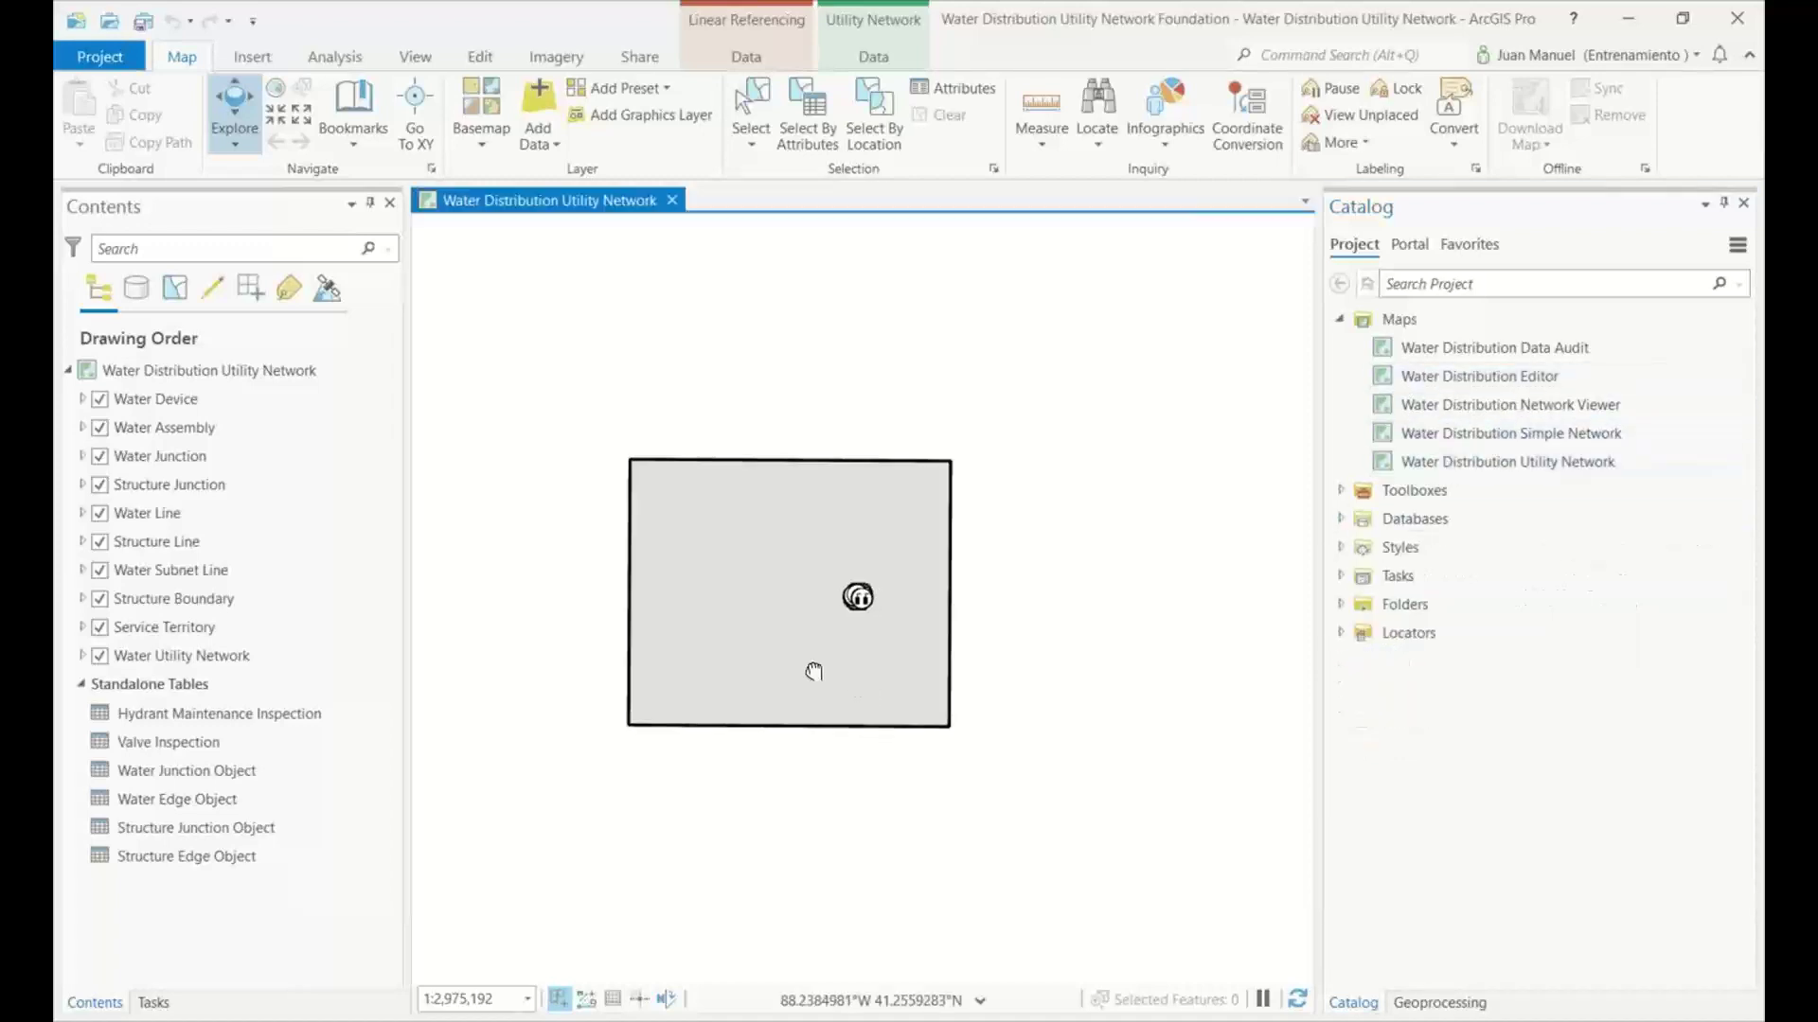
scroll(818, 606, up, 5)
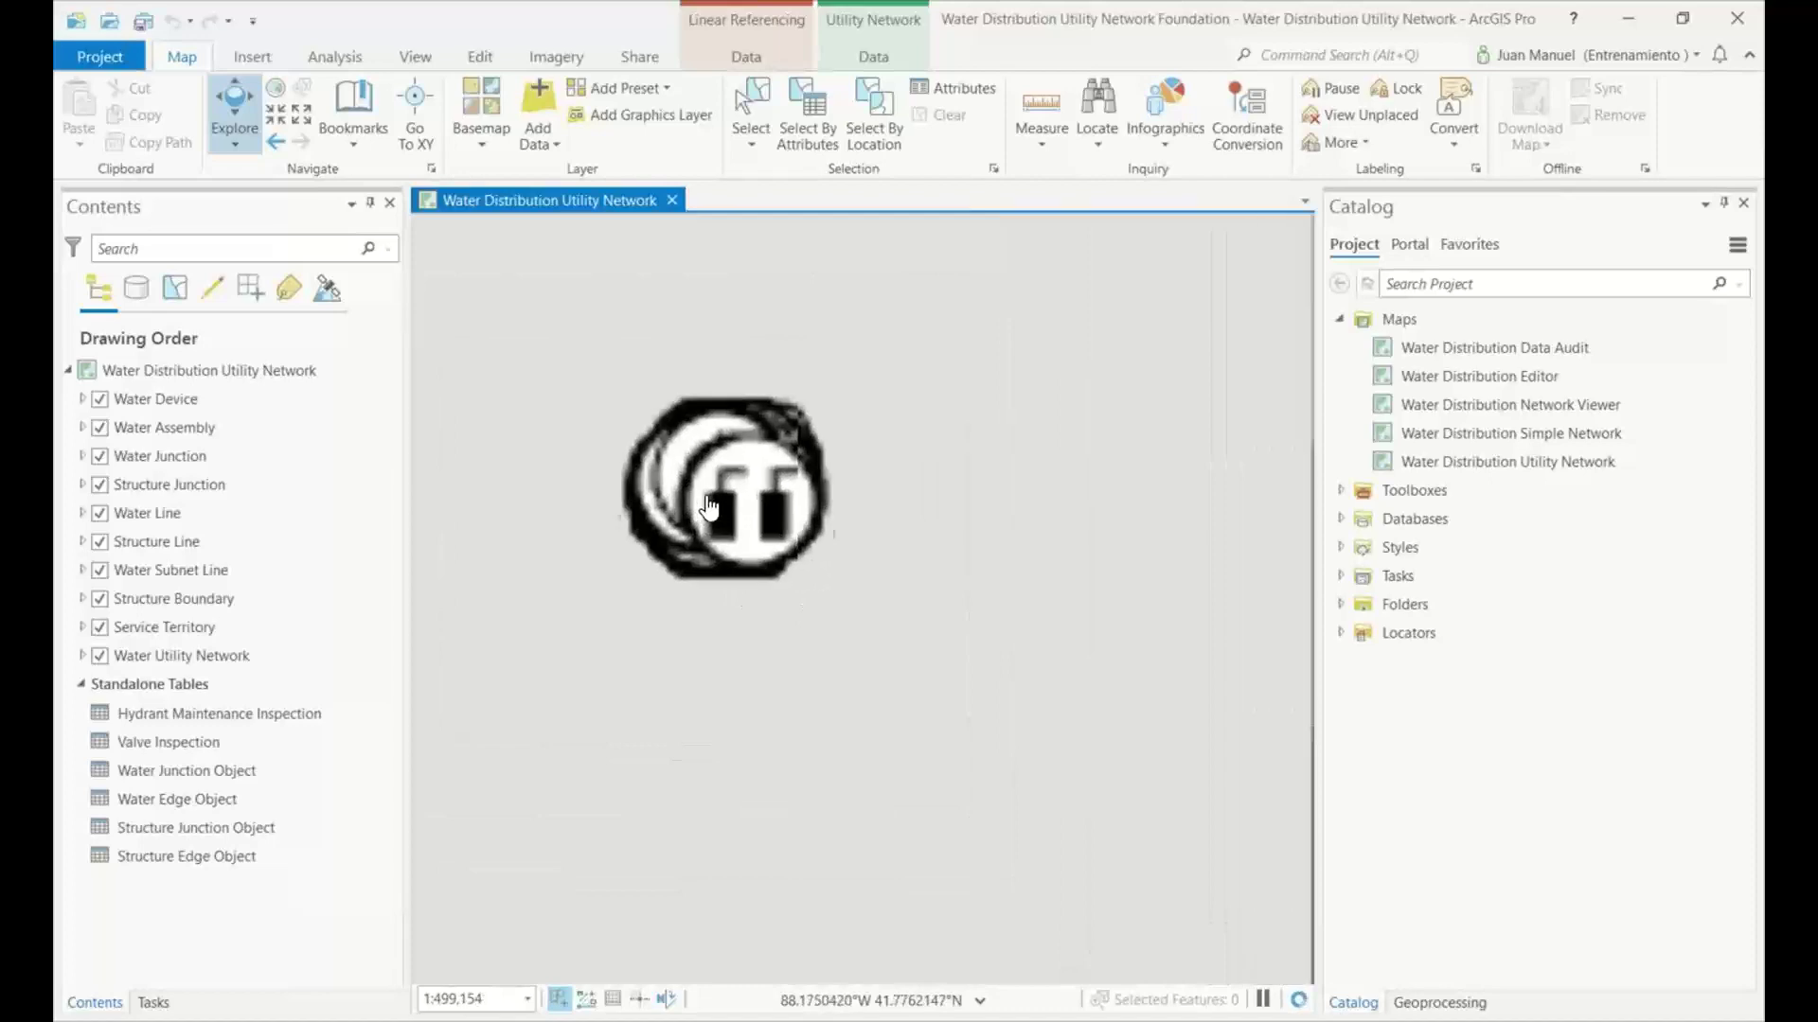
scroll(820, 483, up, 8)
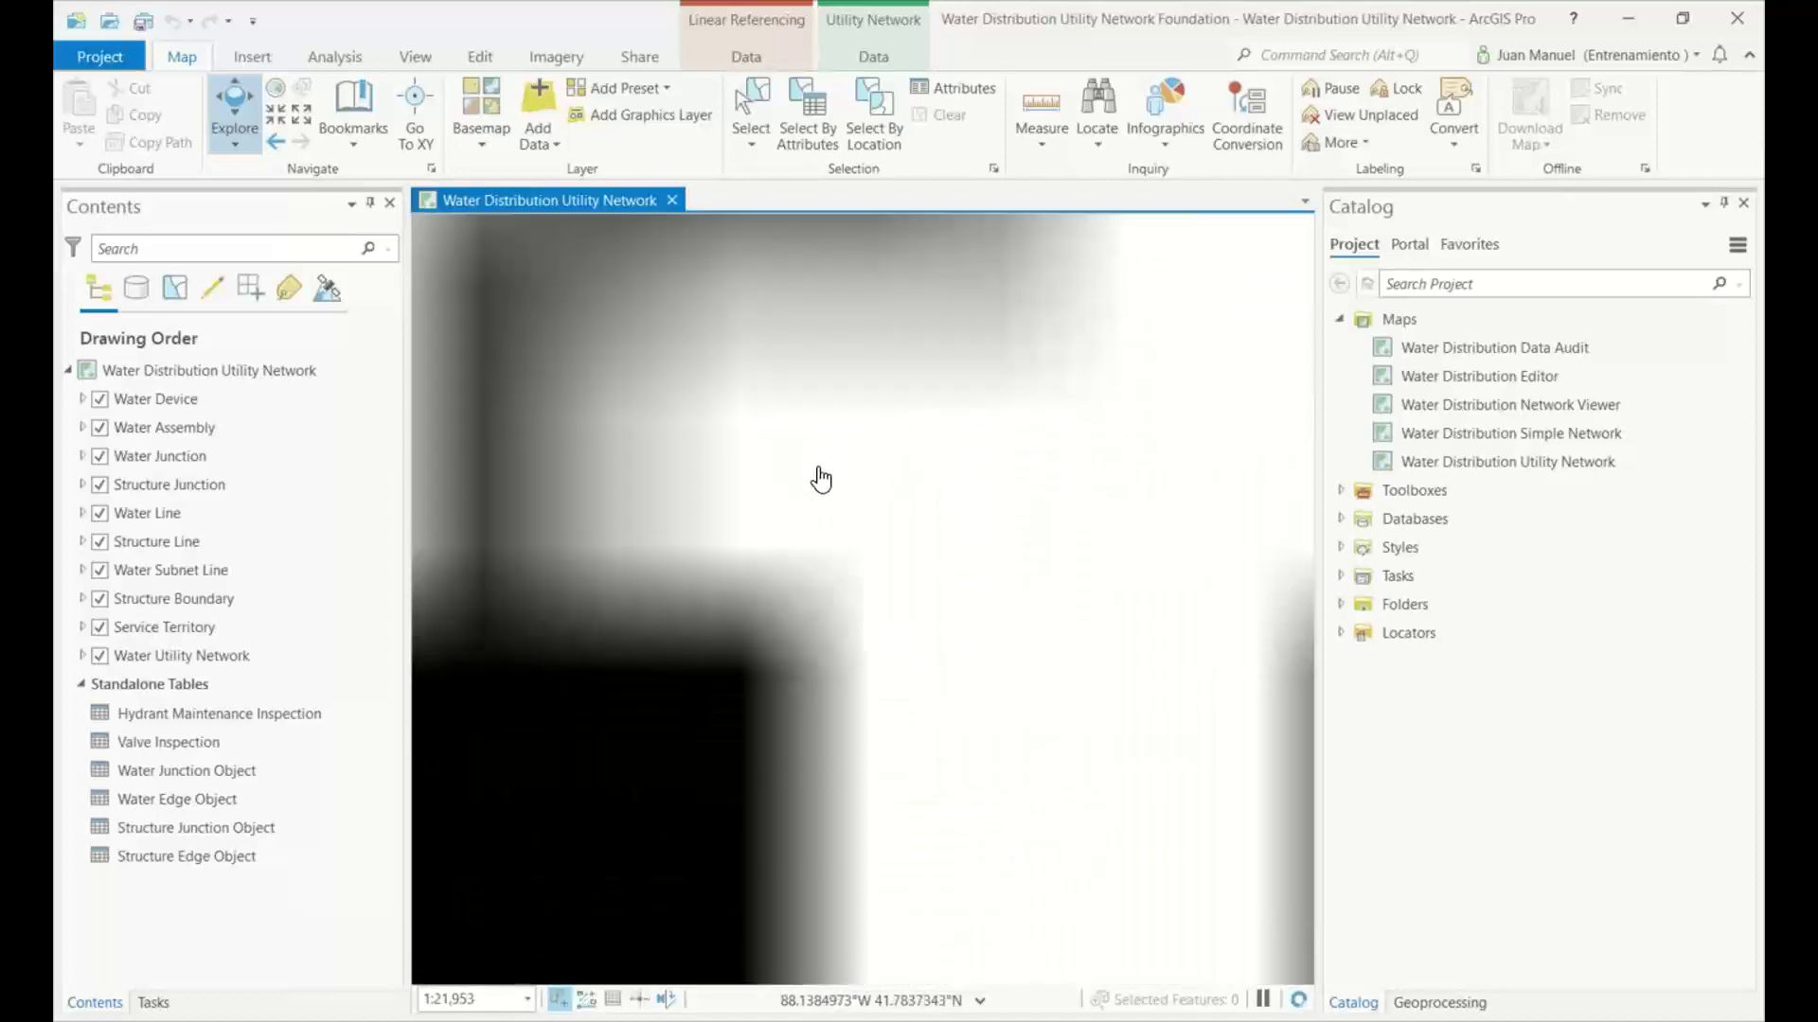
scroll(829, 486, up, 9)
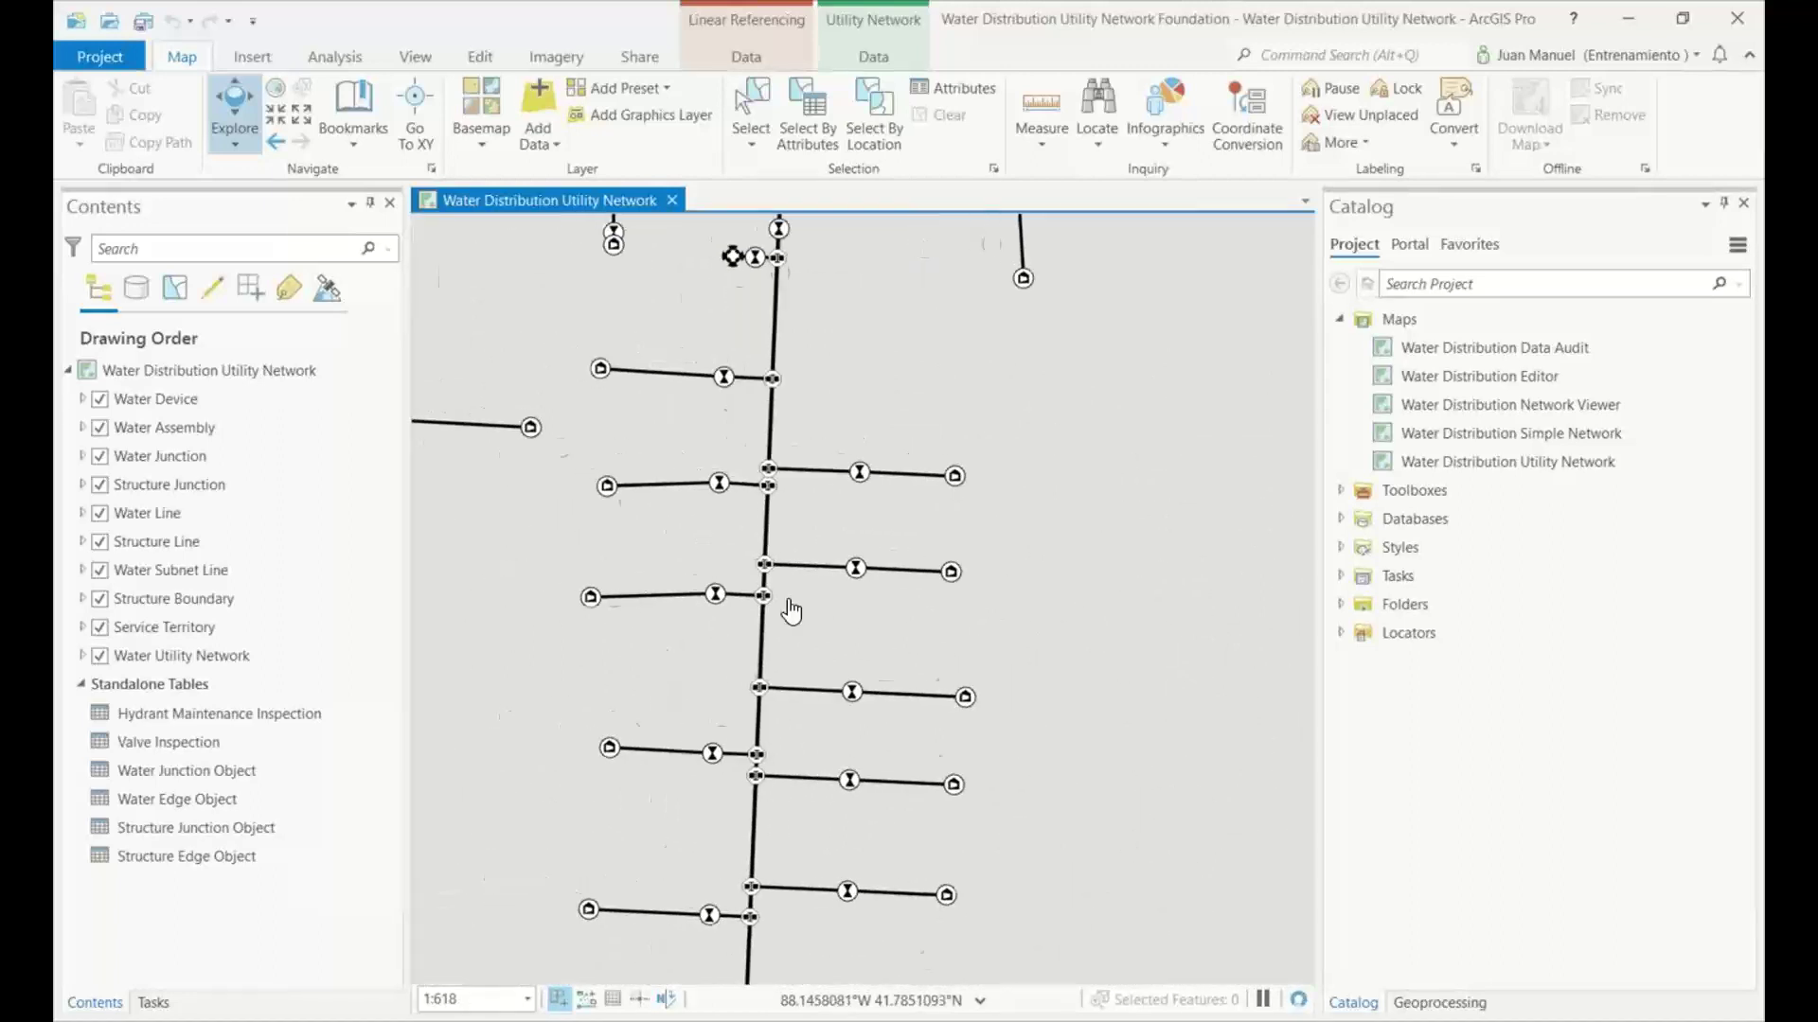
scroll(791, 611, down, 2)
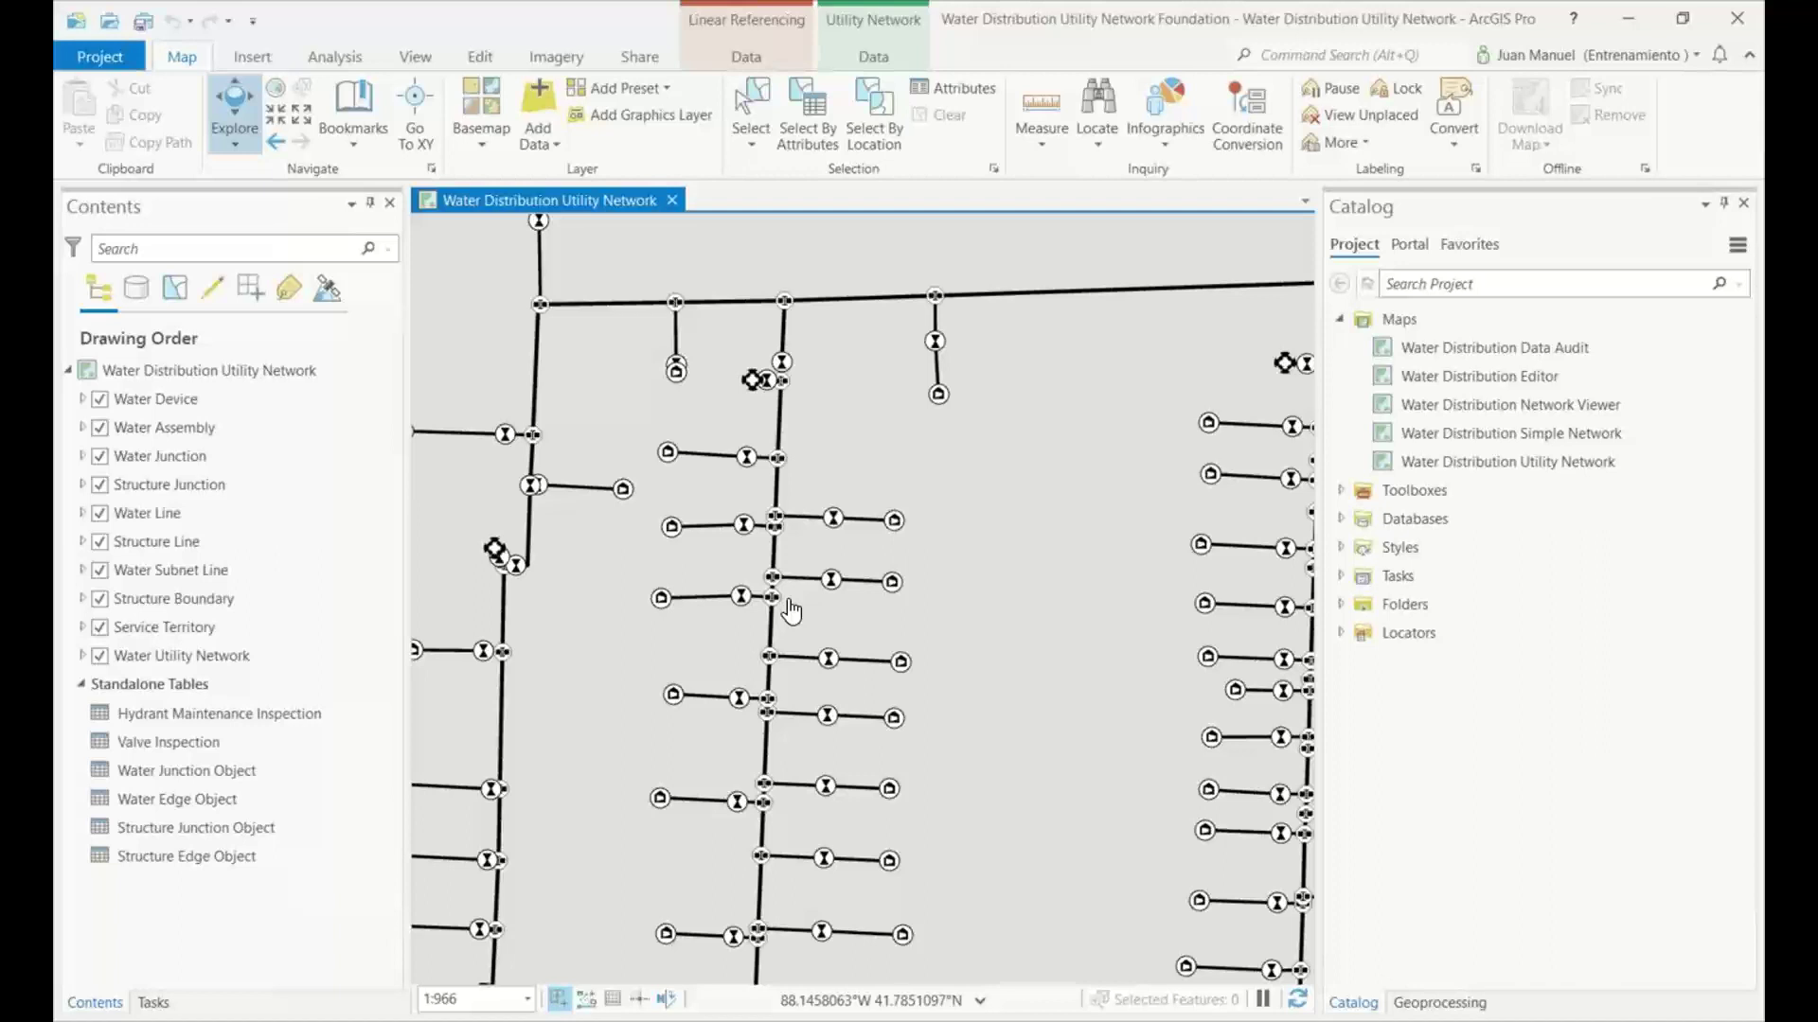
key(Left)
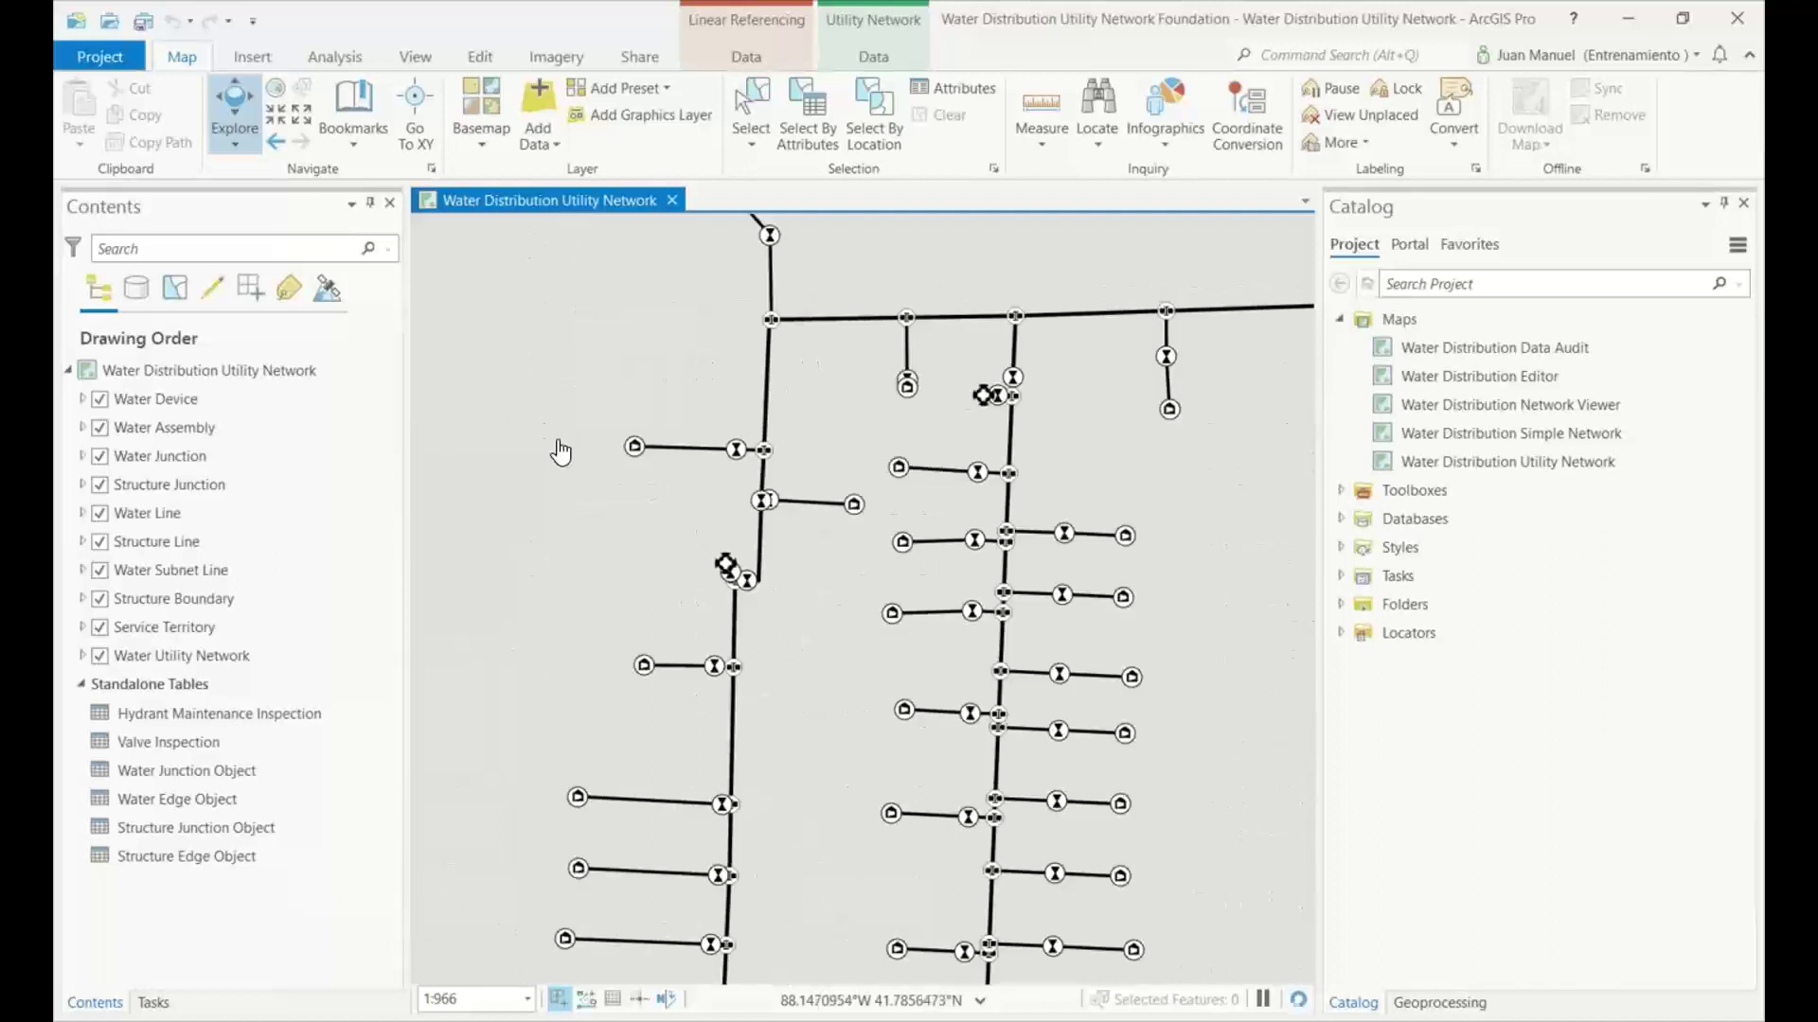
key(Left)
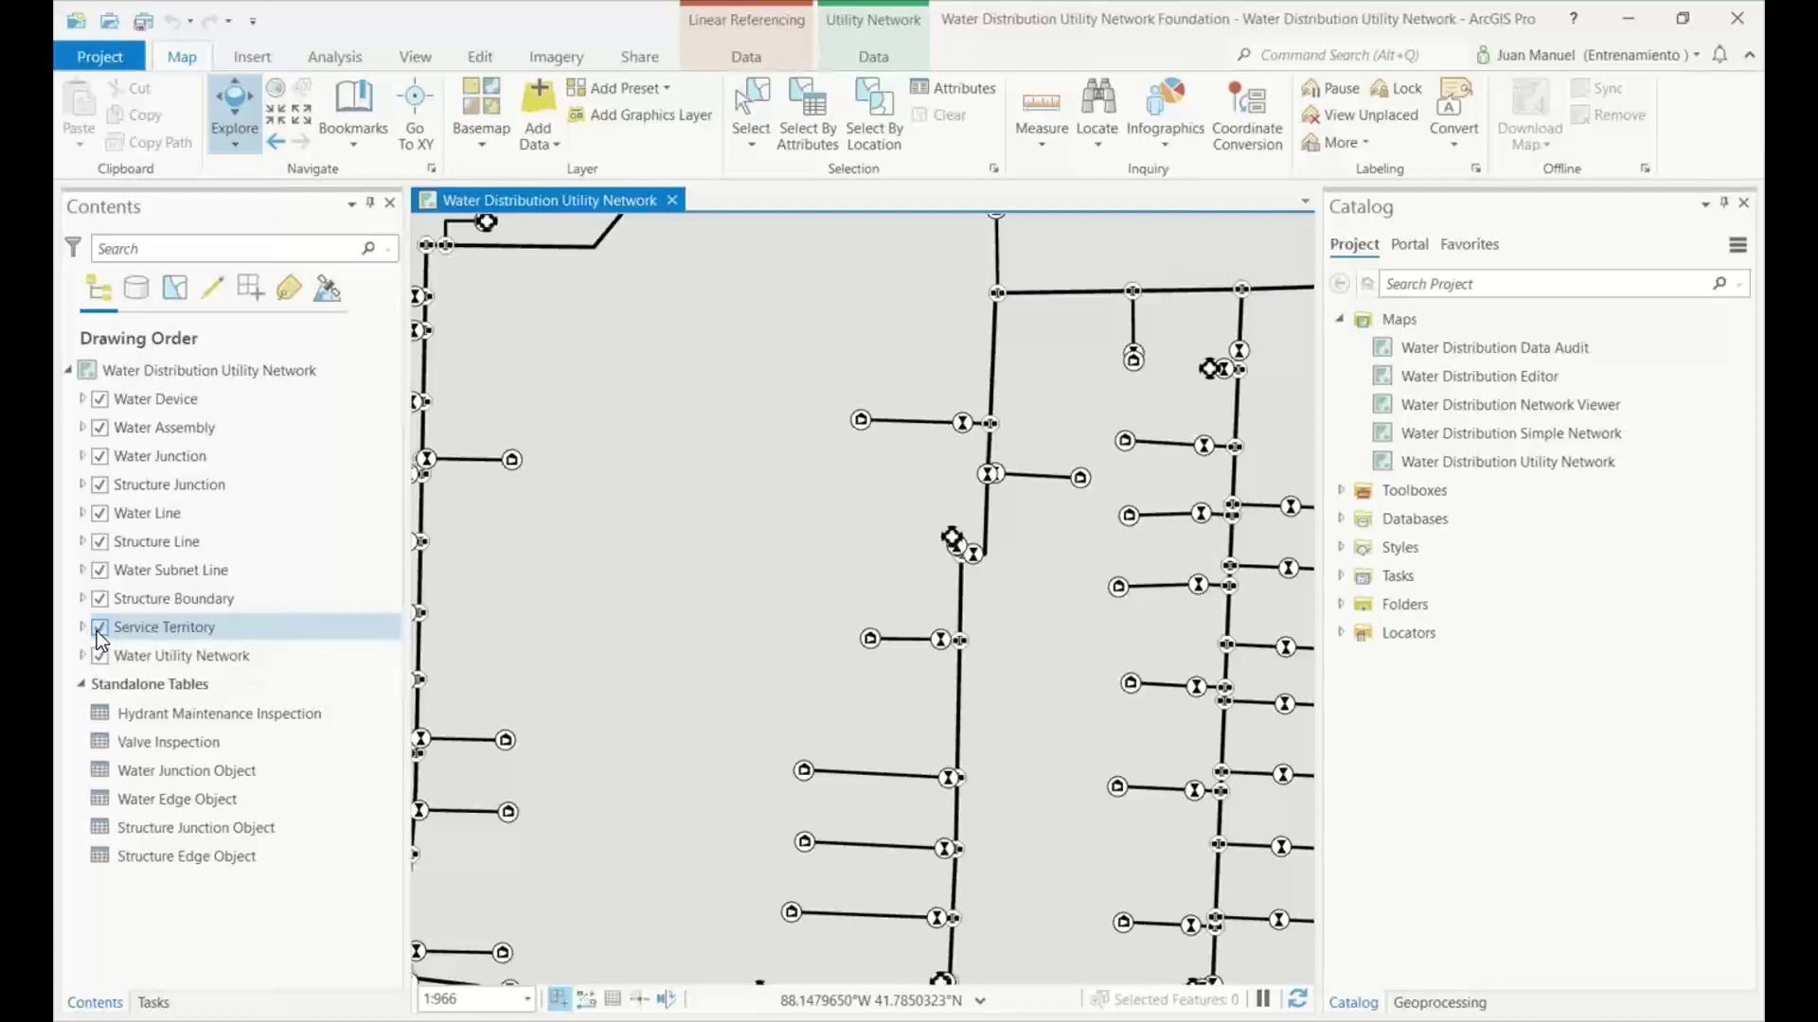
Hide the Service Territory layer and add the Streets basemap beneath the water network around E Ogden Ave.
click(96, 630)
click(484, 150)
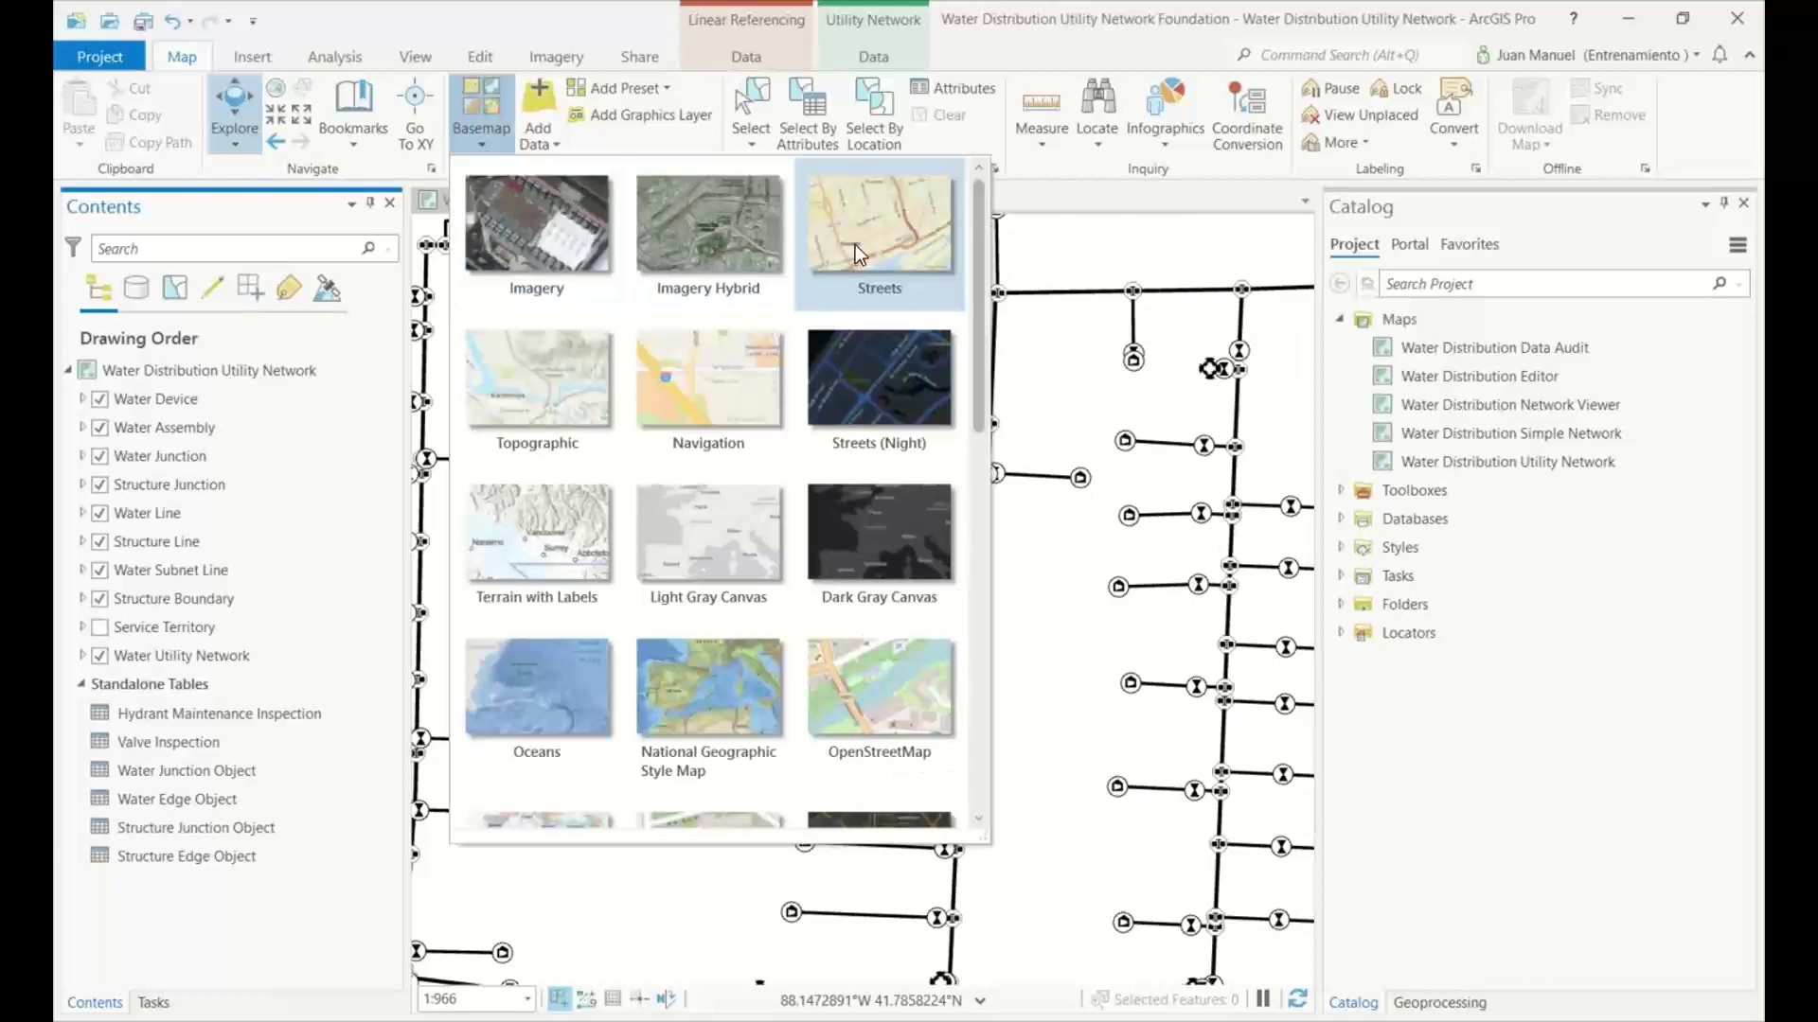
click(855, 248)
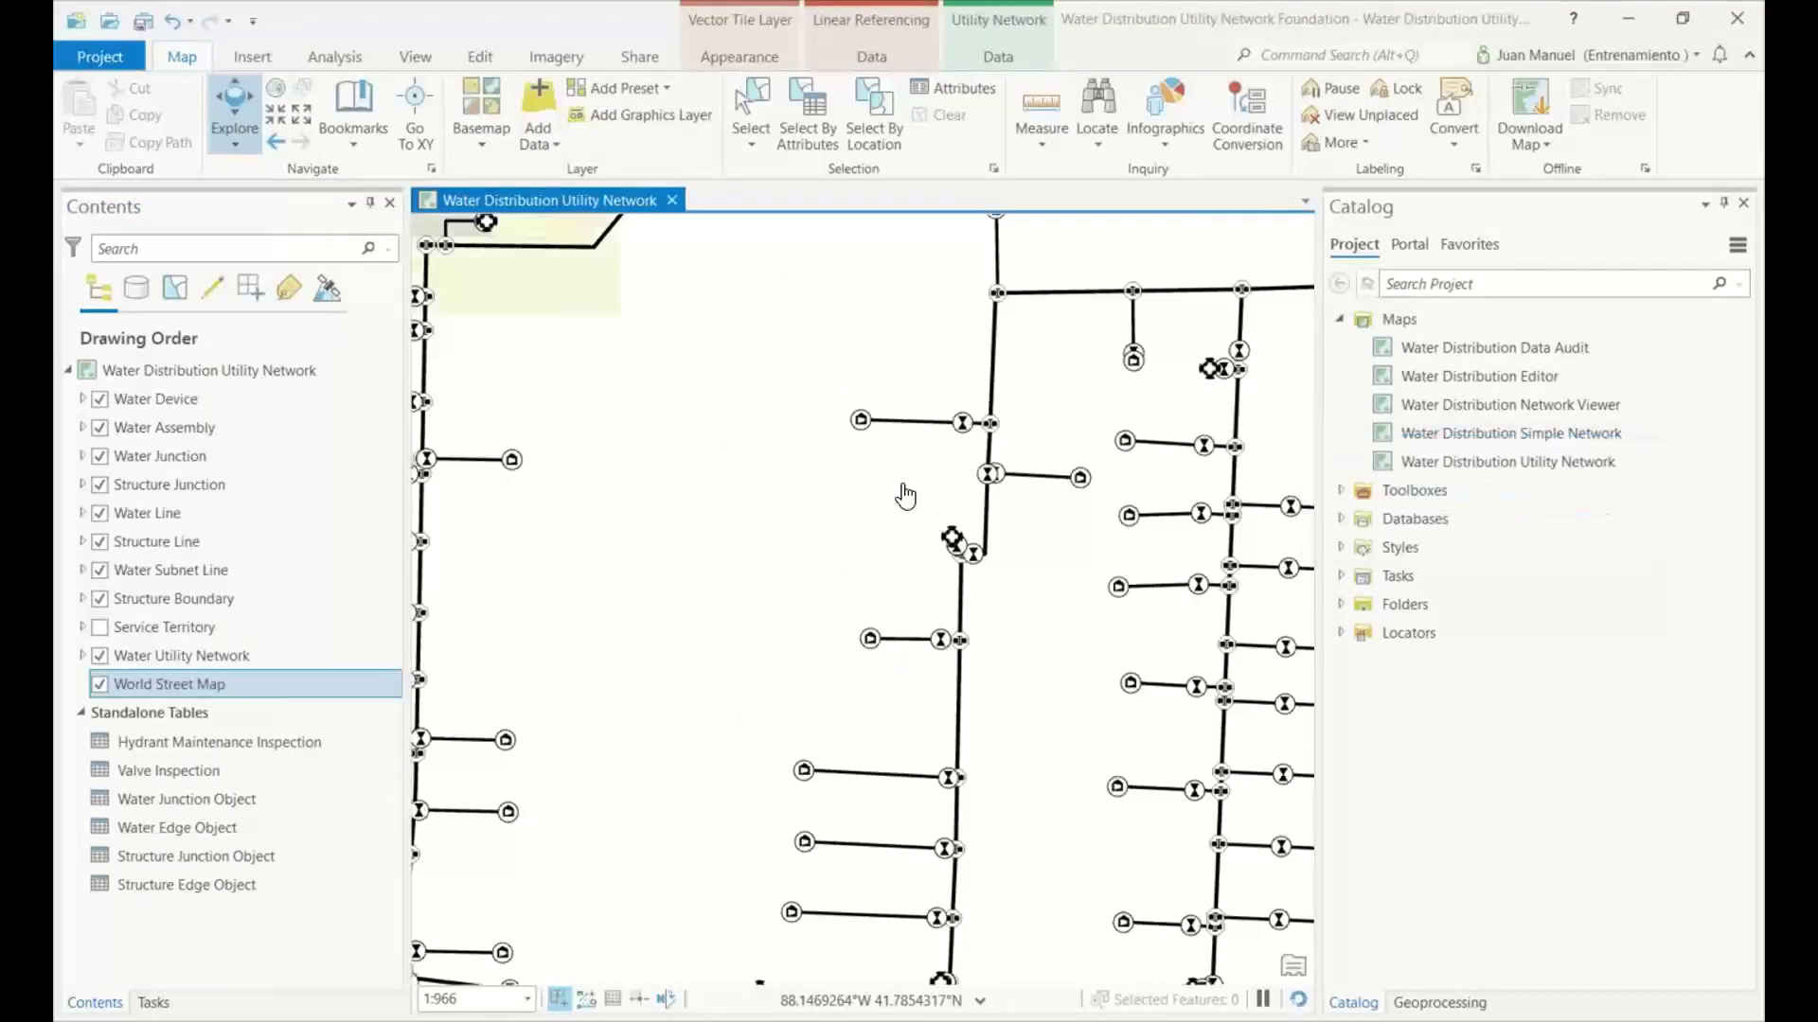
scroll(807, 577, up, 2)
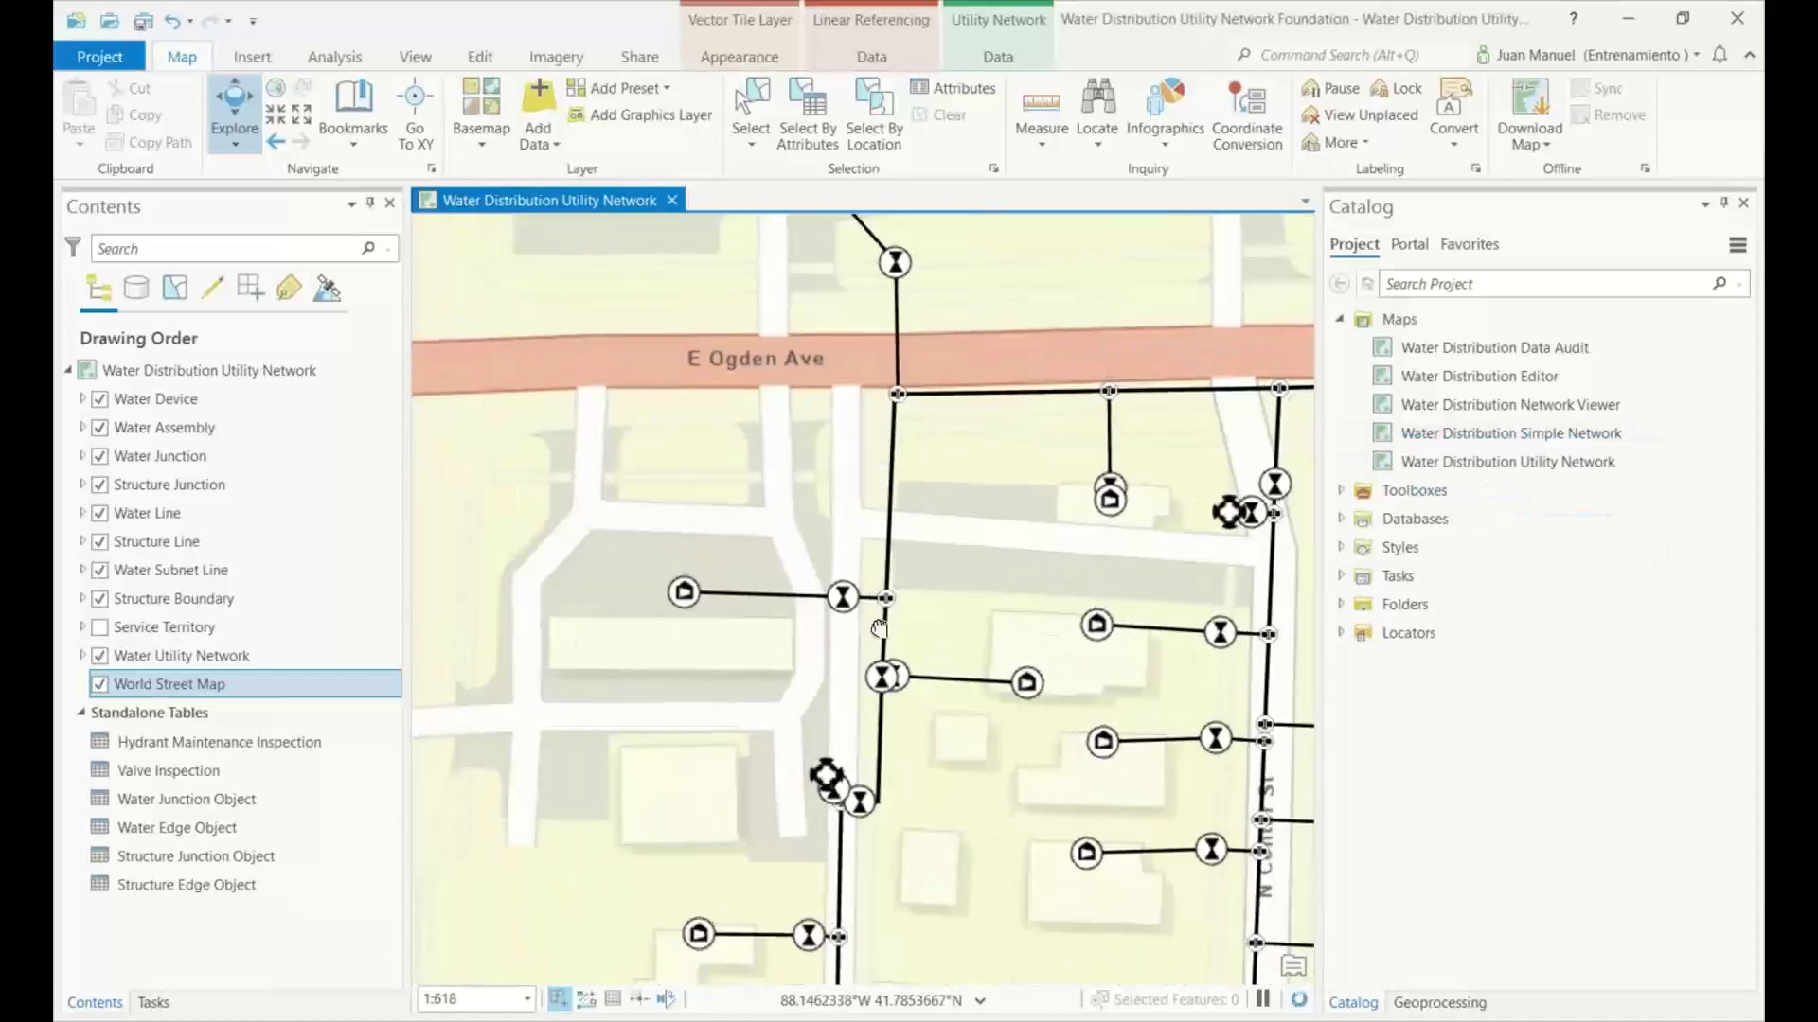
scroll(879, 628, down, 2)
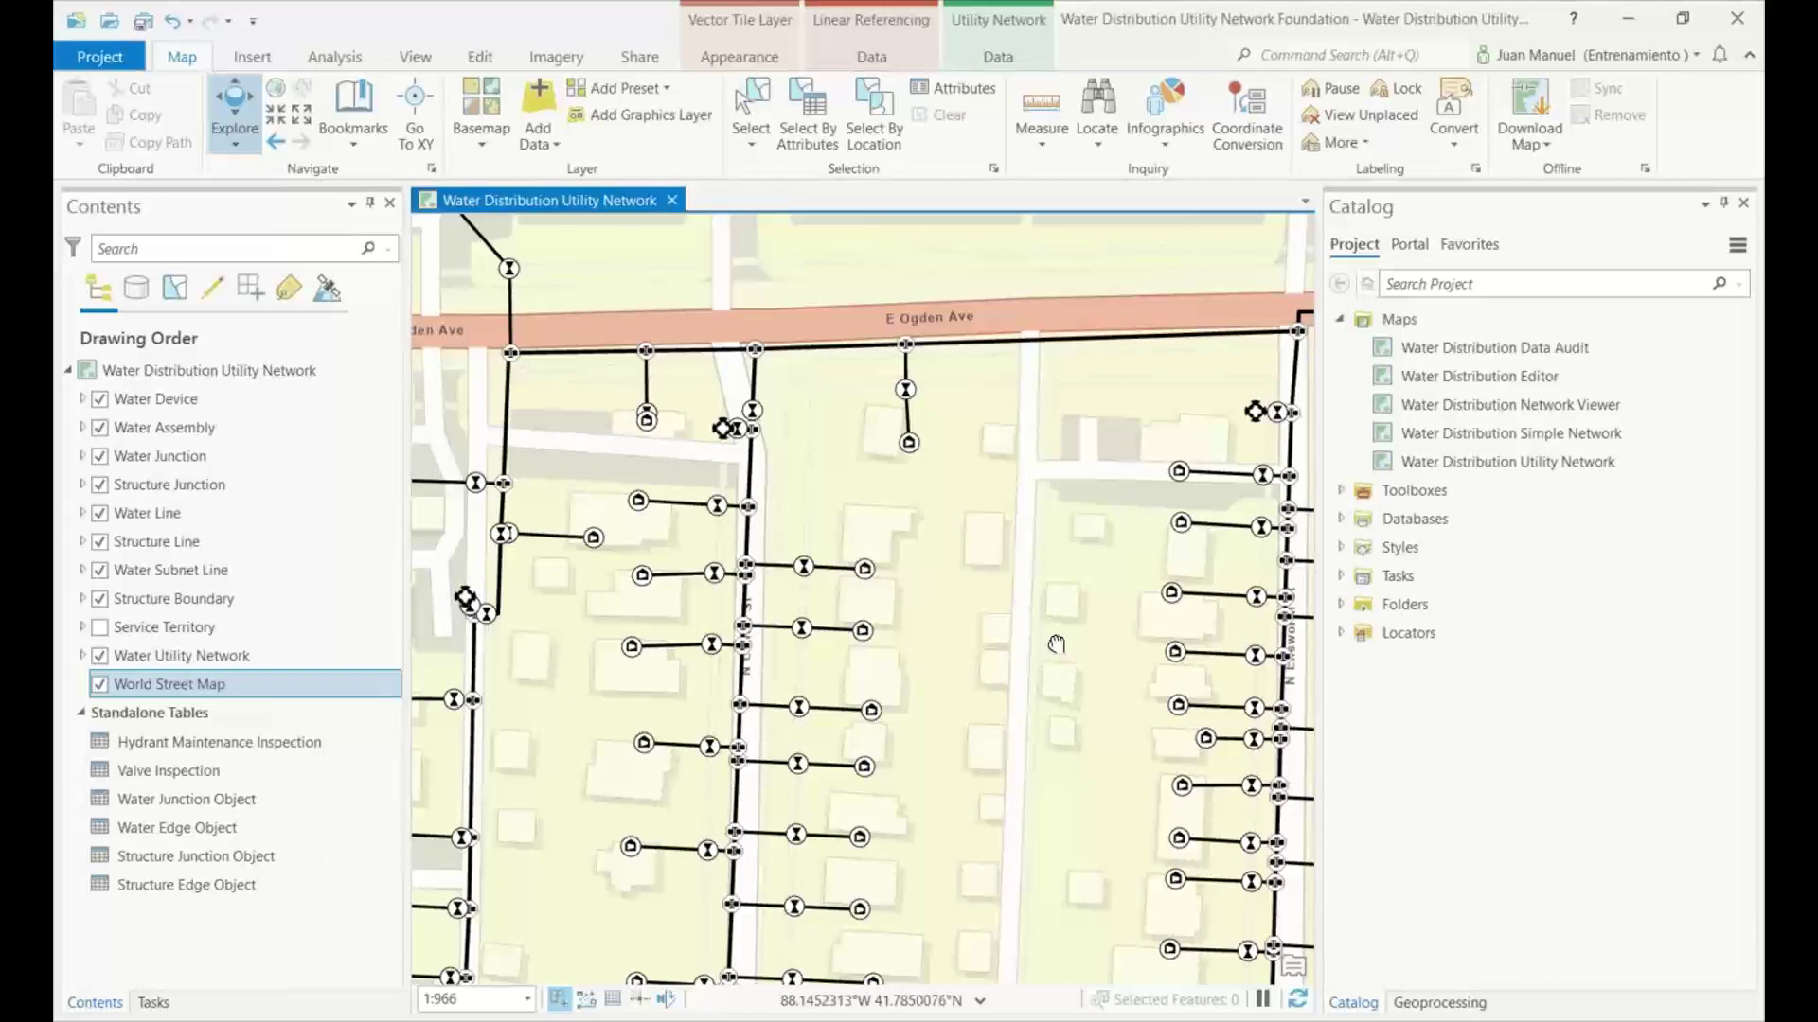
drag(1056, 644, 1326, 483)
Open the Water Distribution Simple Network map and examine its symbolized mains, valves and hydrants at close scale.
click(1511, 432)
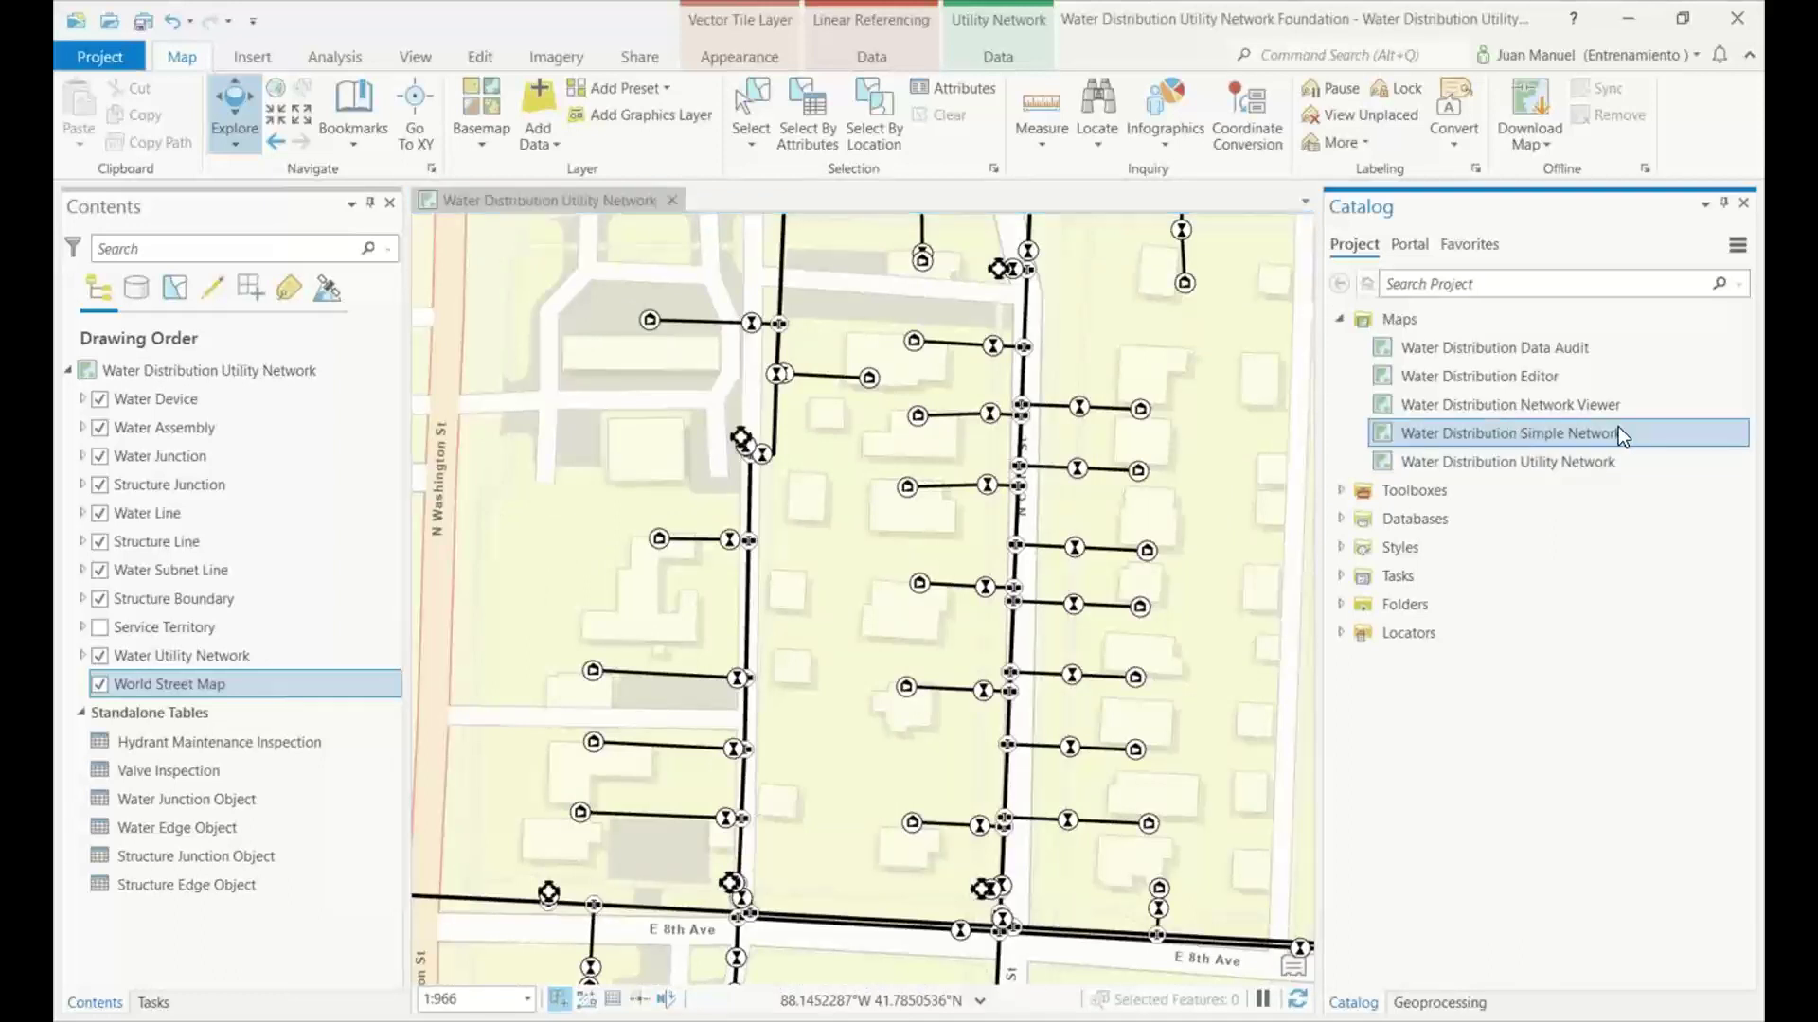
double_click(1544, 442)
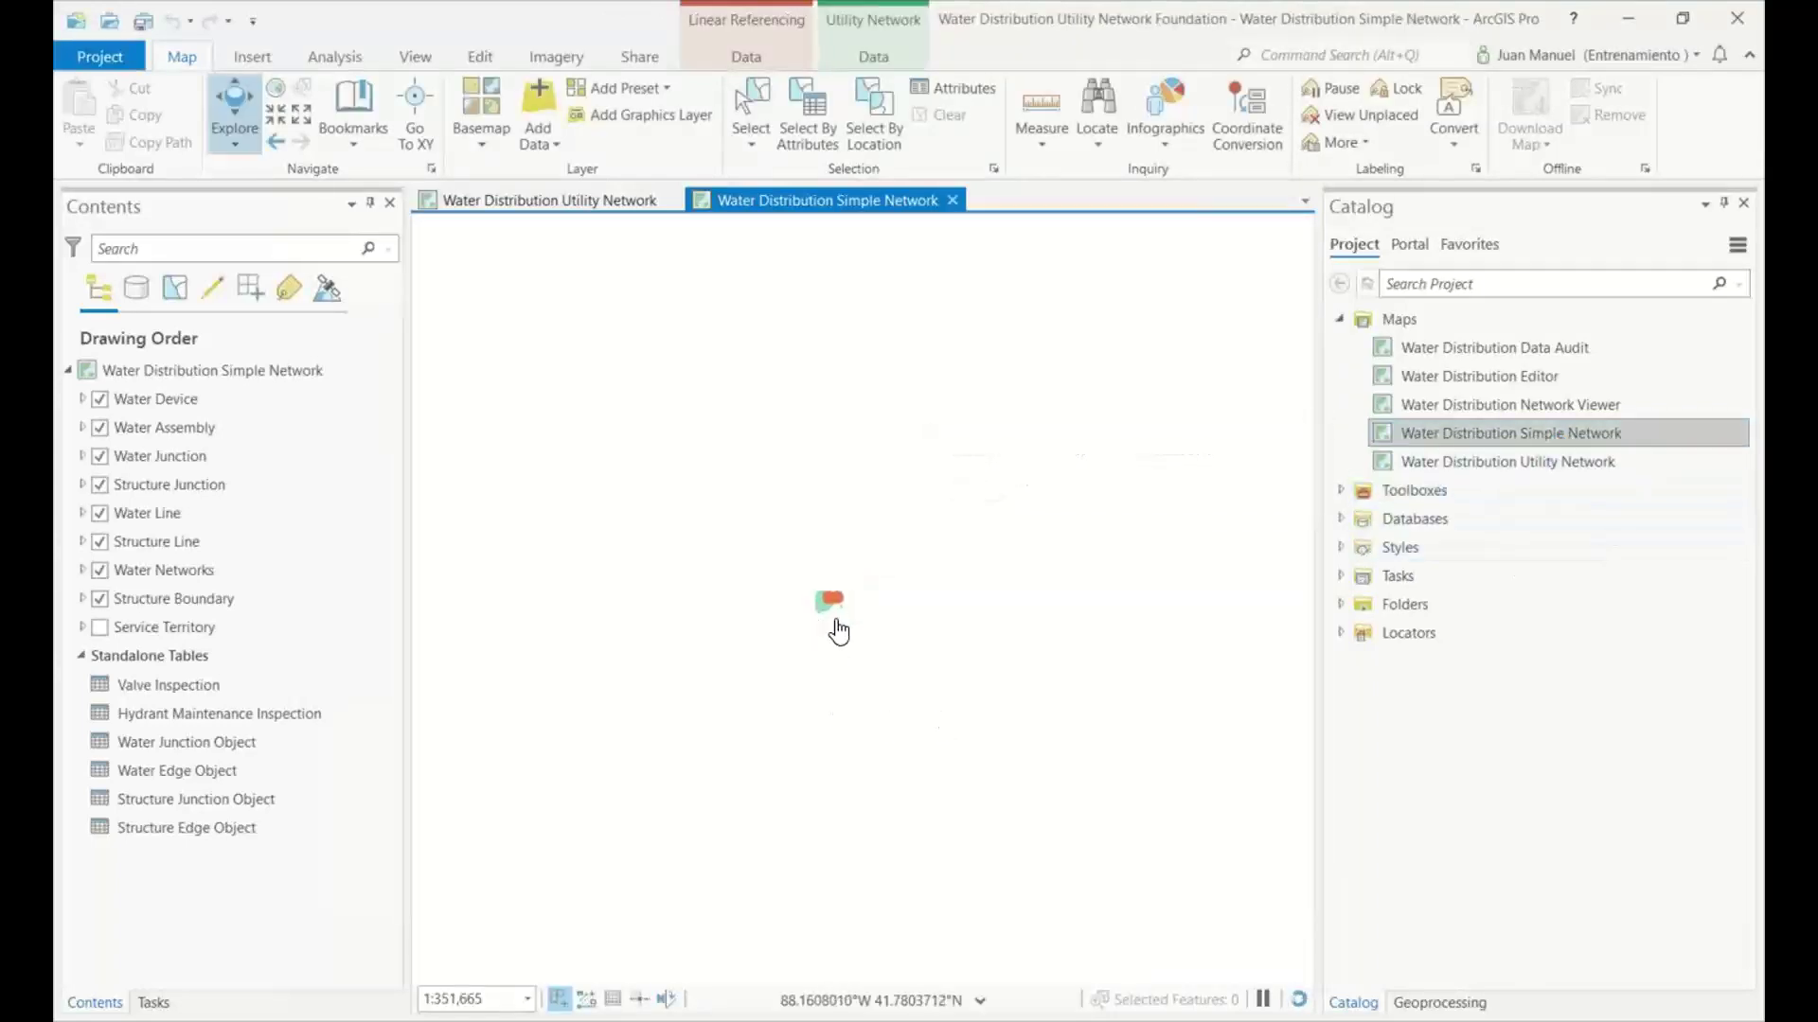
scroll(838, 625, up, 5)
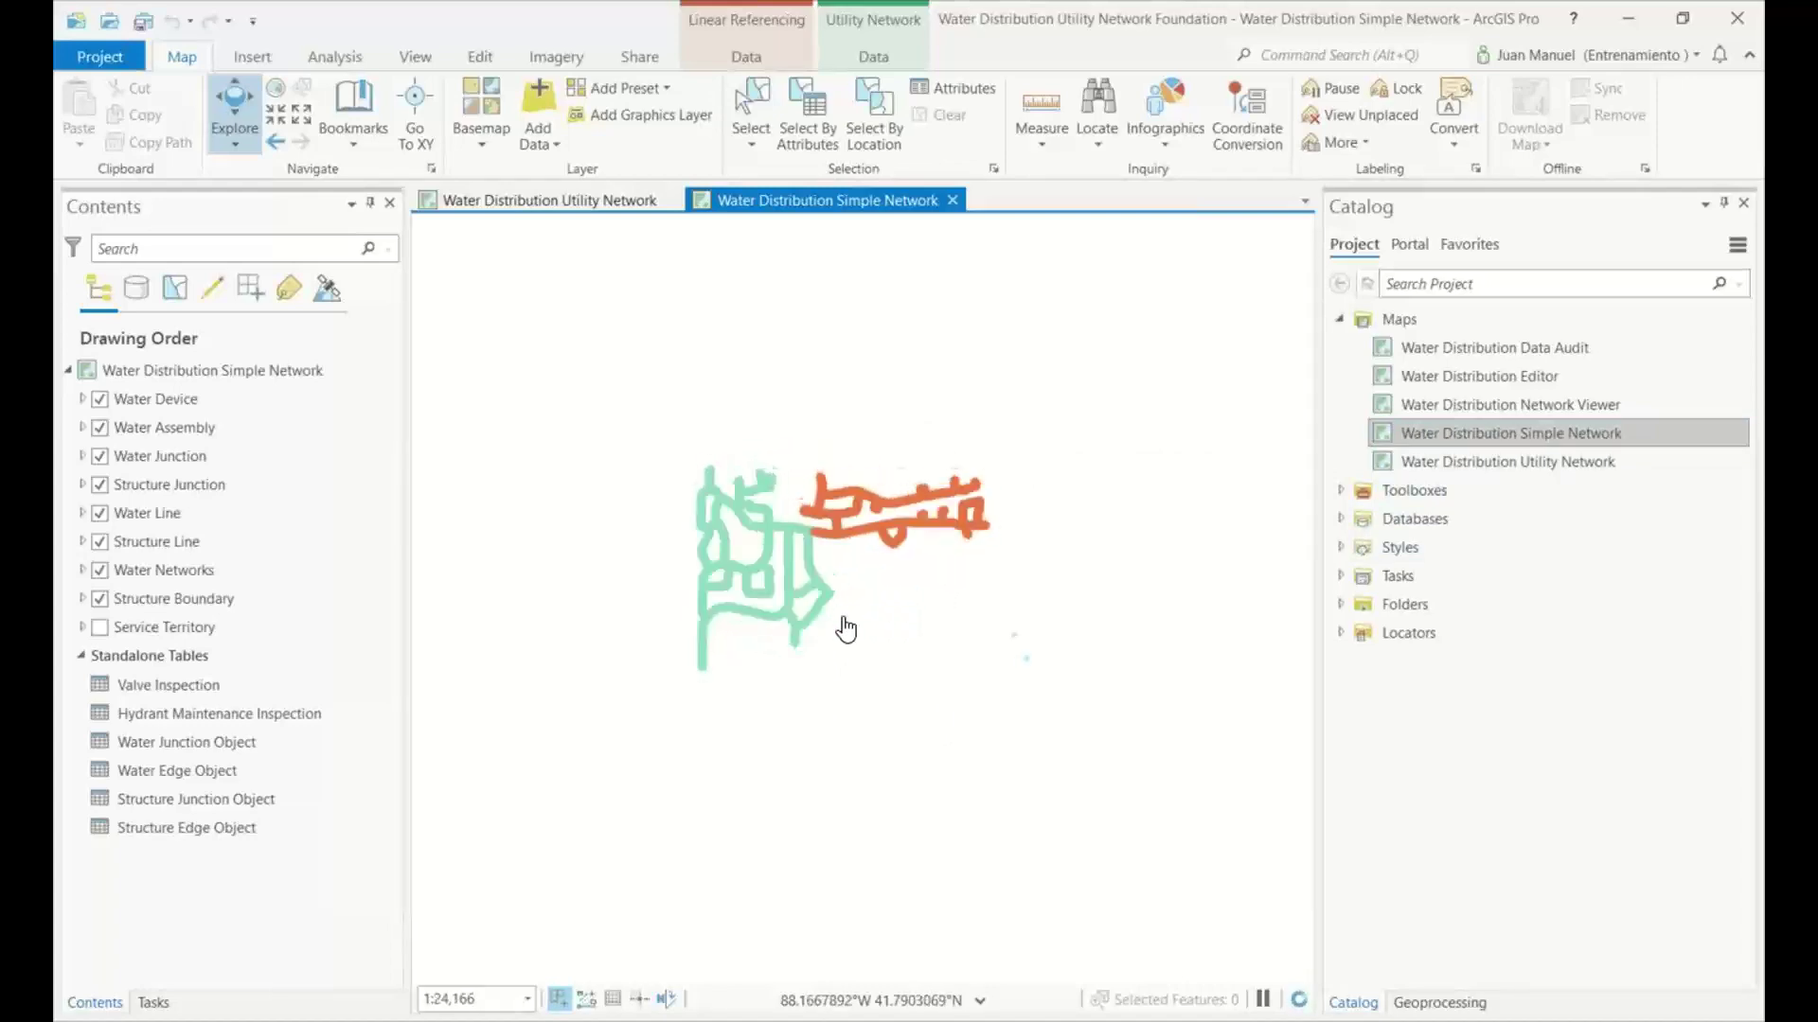
scroll(844, 625, up, 5)
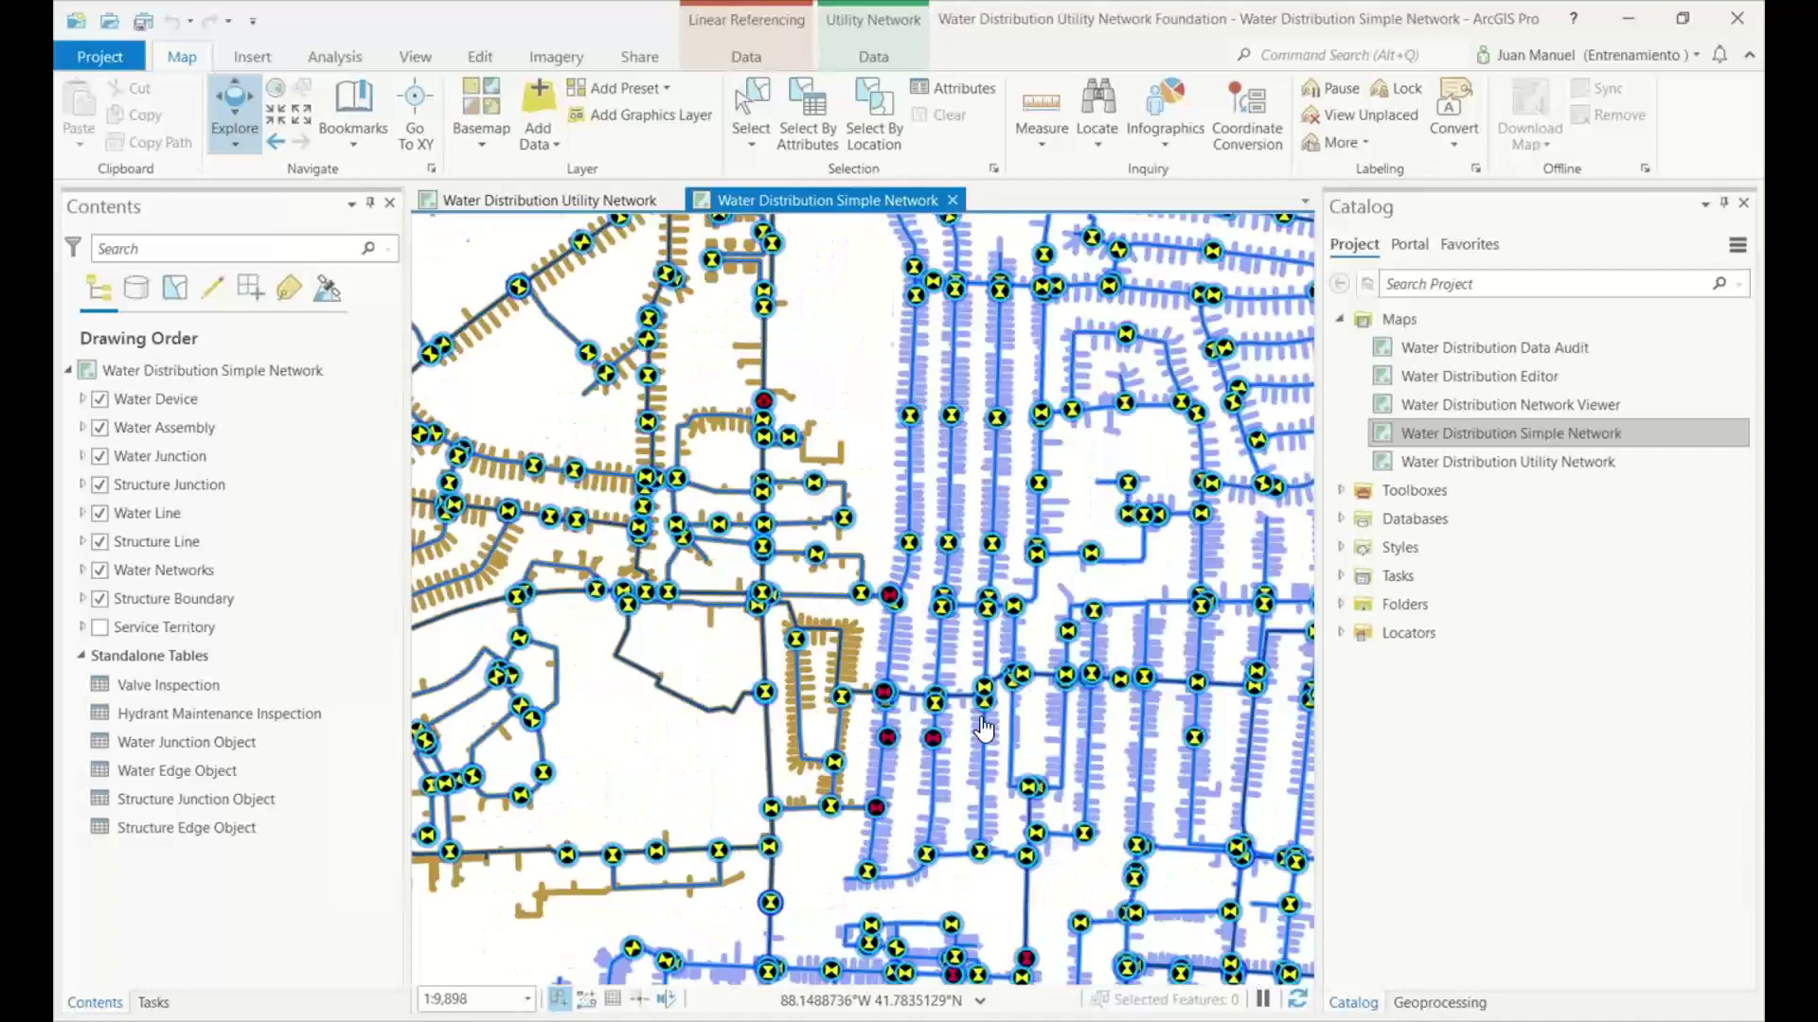
scroll(984, 729, up, 2)
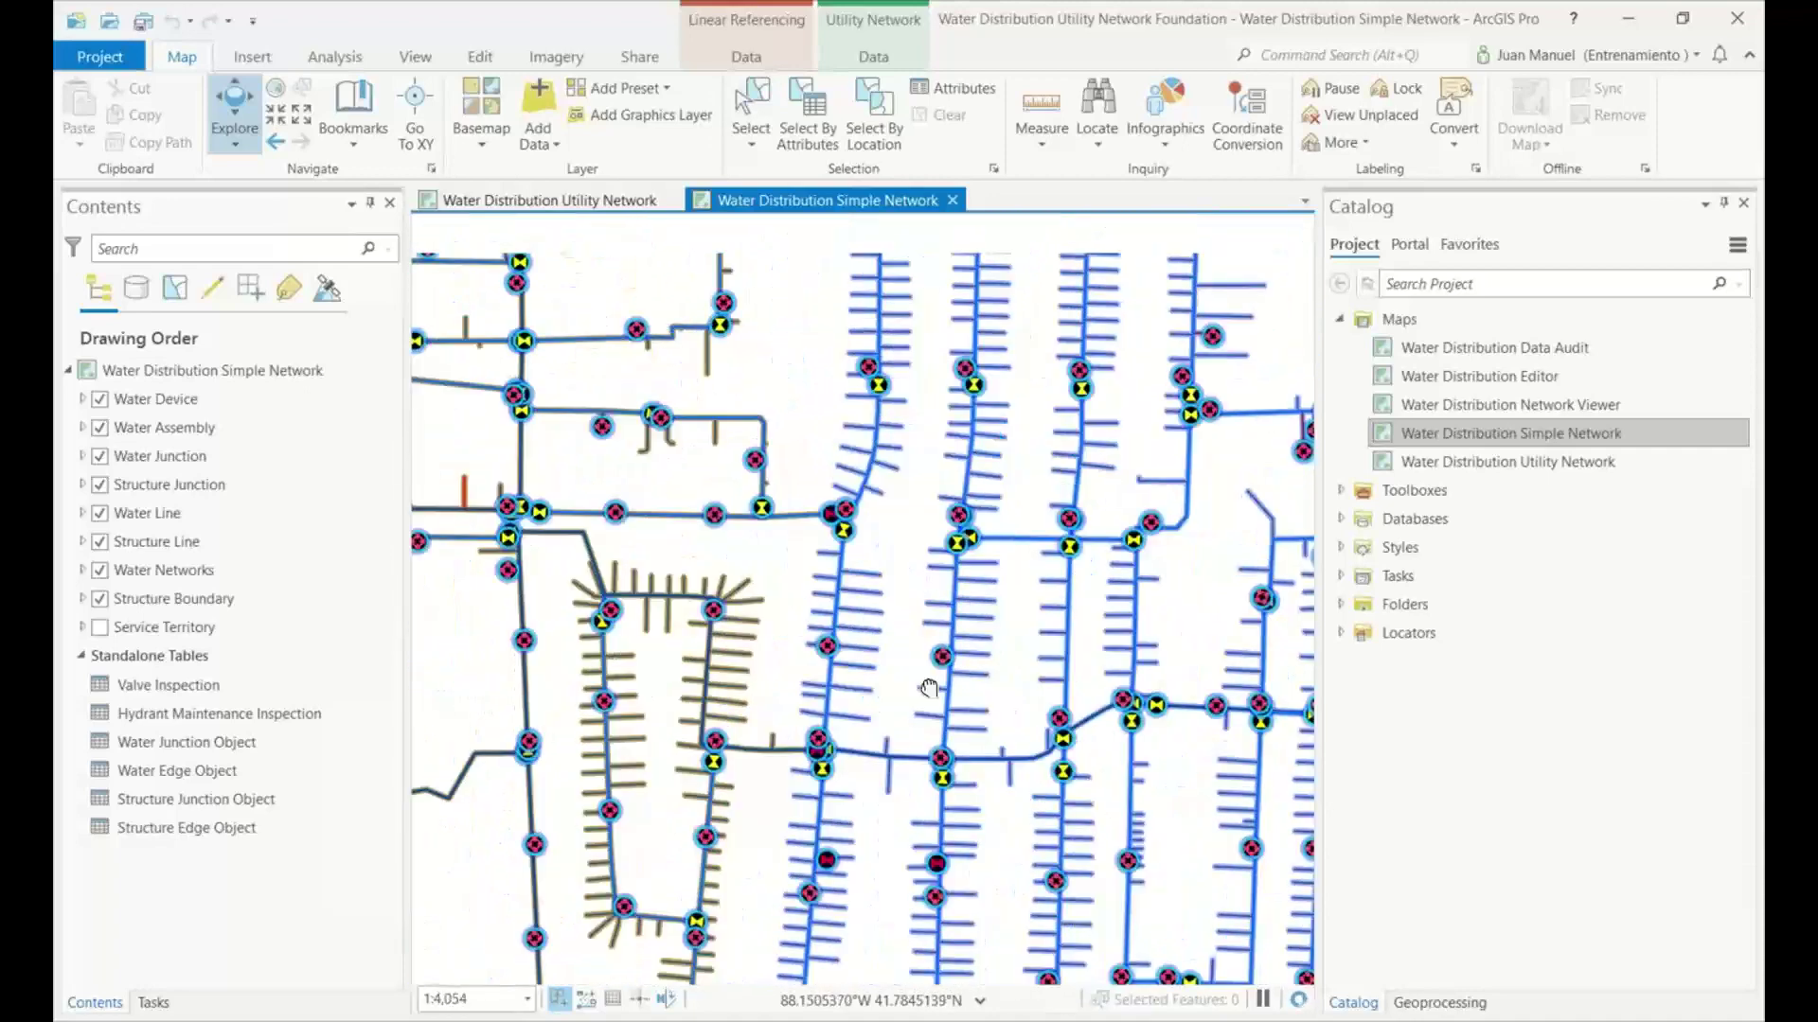
scroll(929, 688, up, 1)
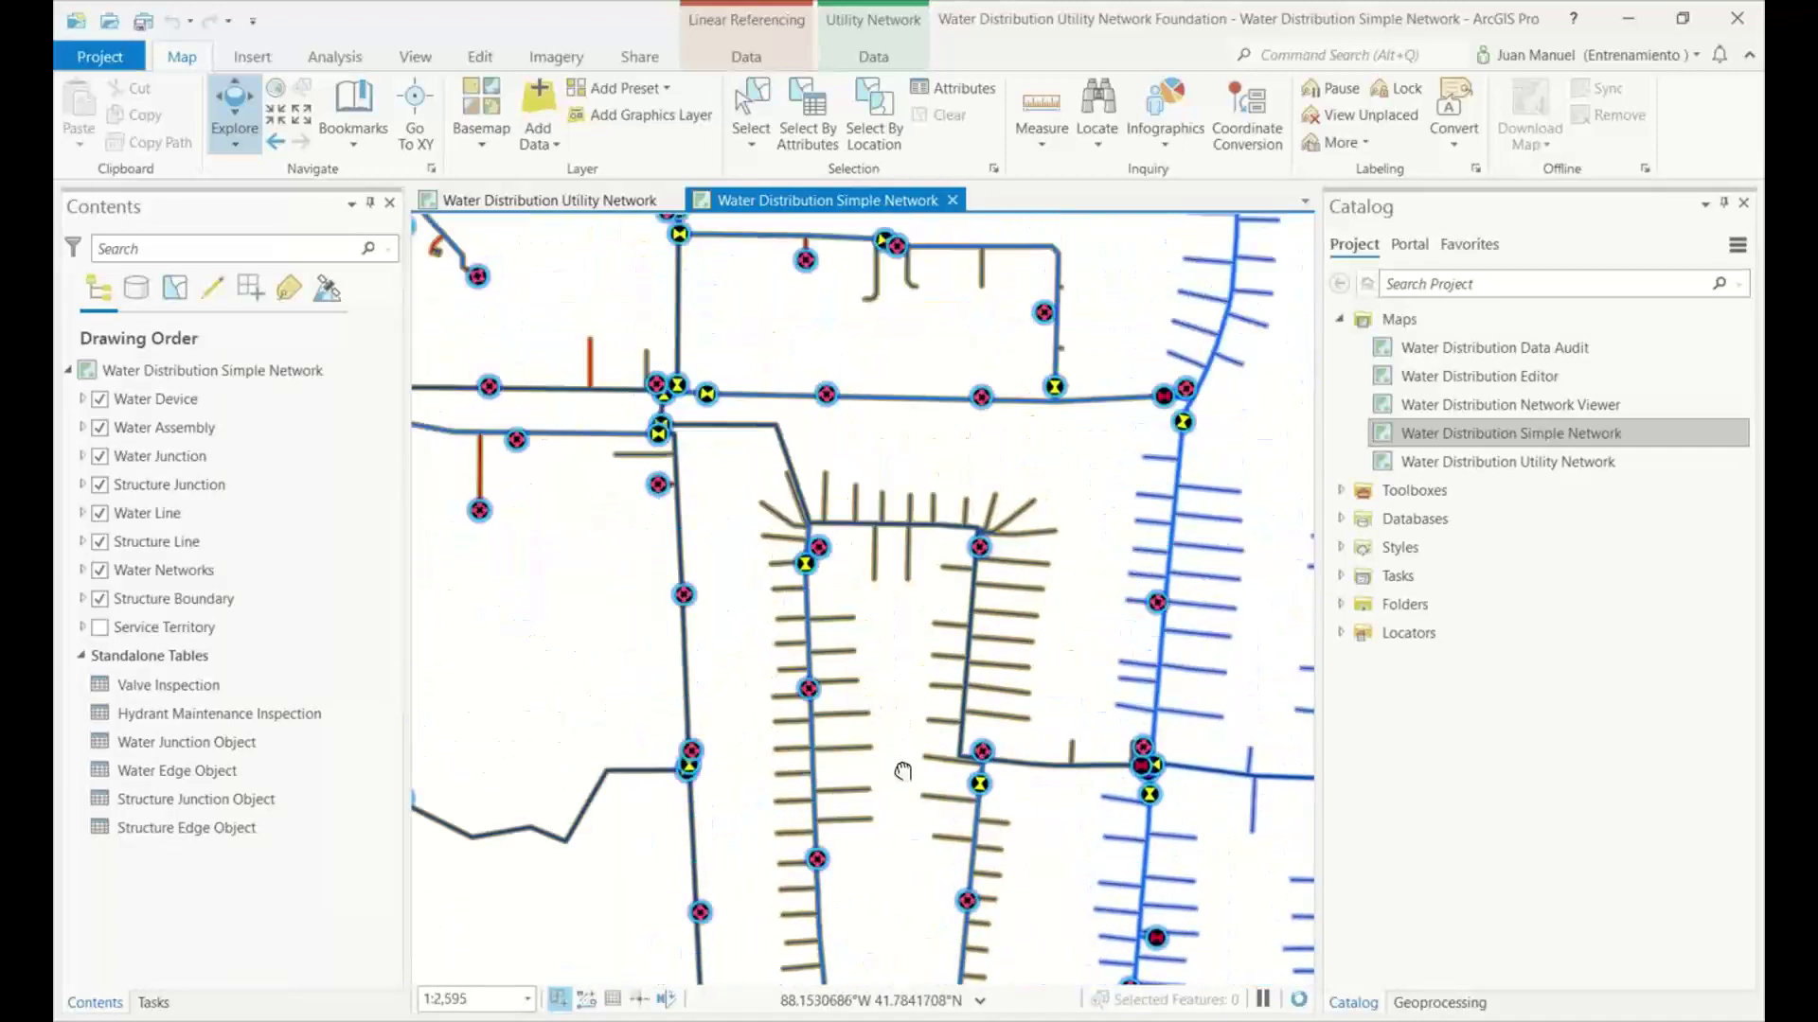
drag(840, 563, 1032, 695)
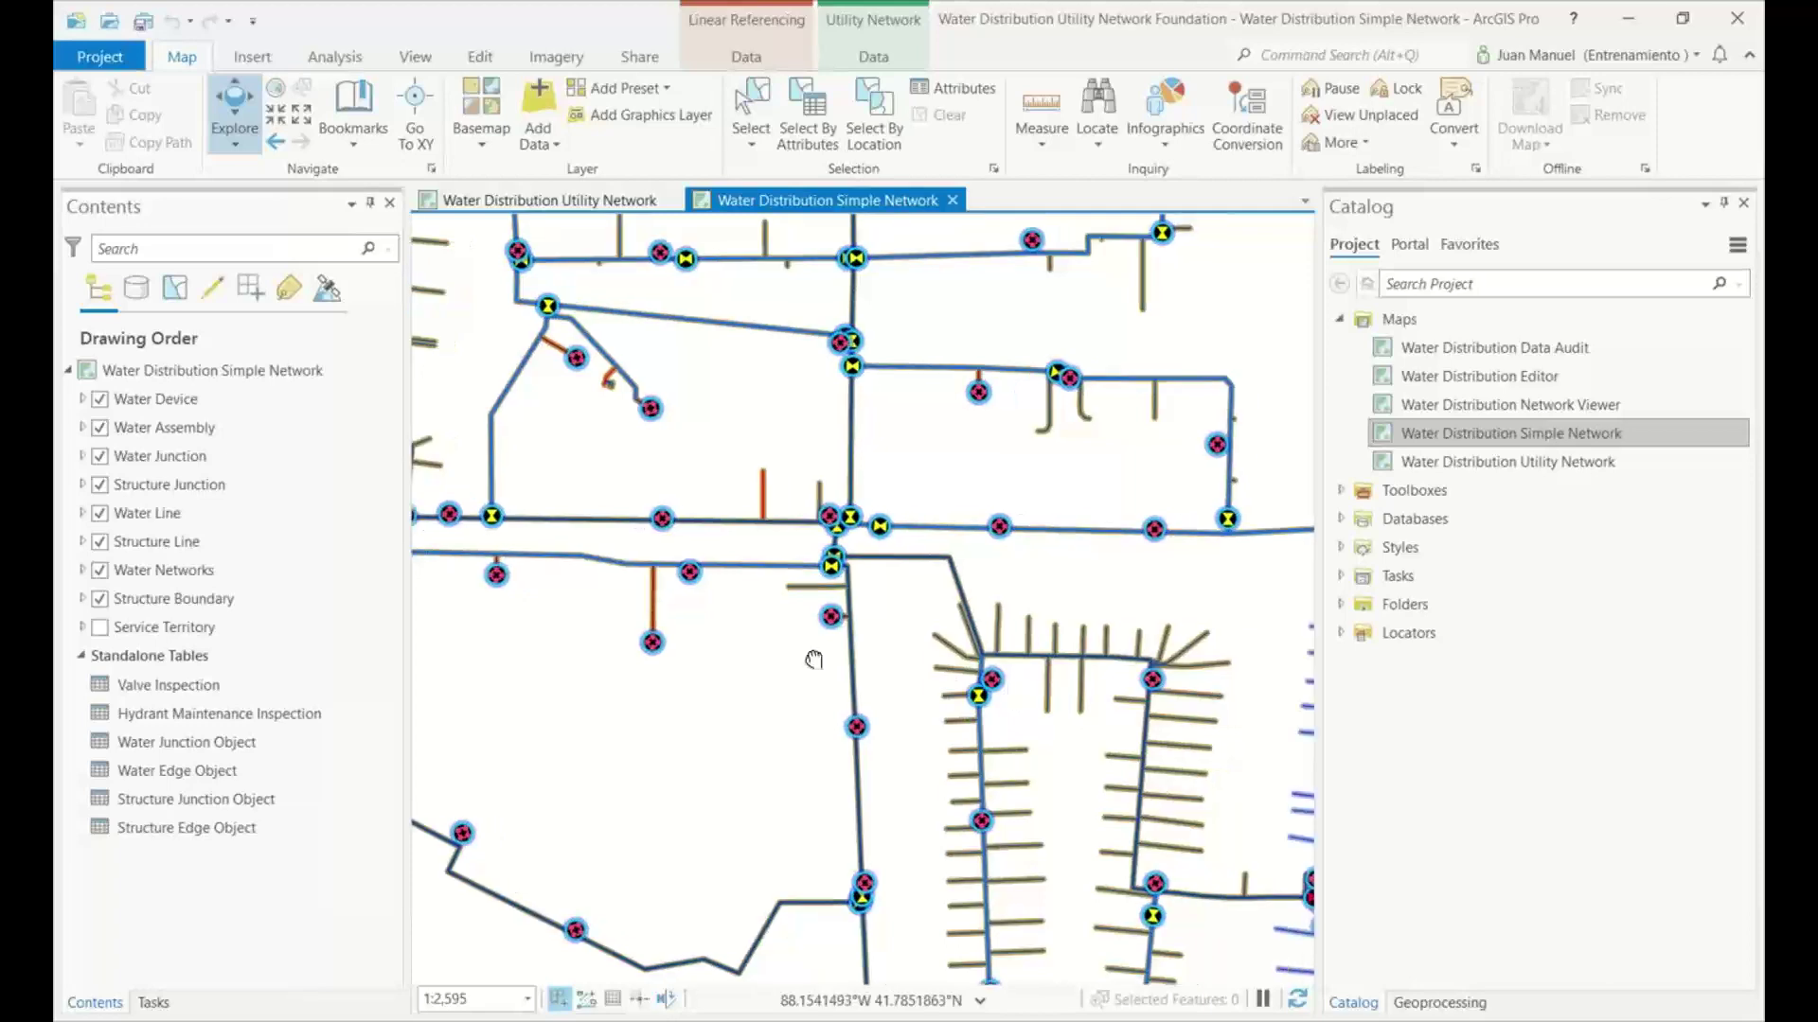
drag(812, 657, 698, 650)
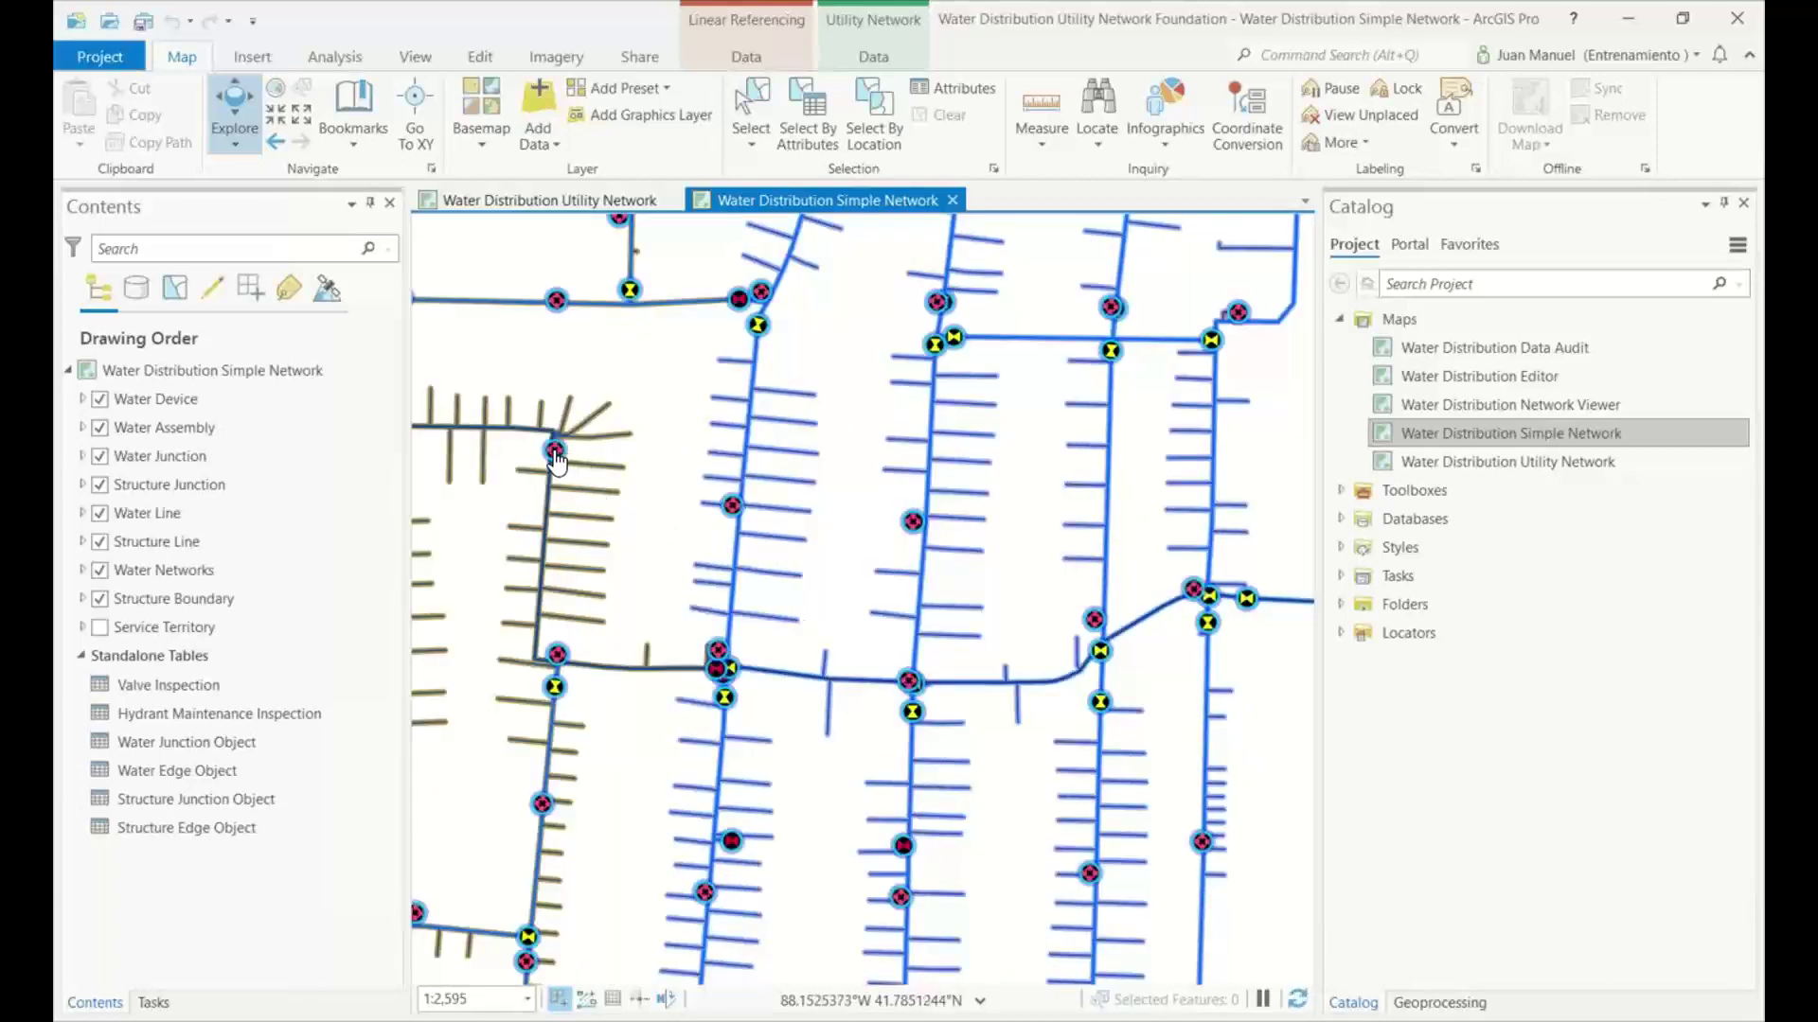
Identify fire hydrant Fr-Hydrnt-805 beside the brown service lines and read through its attributes.
click(554, 451)
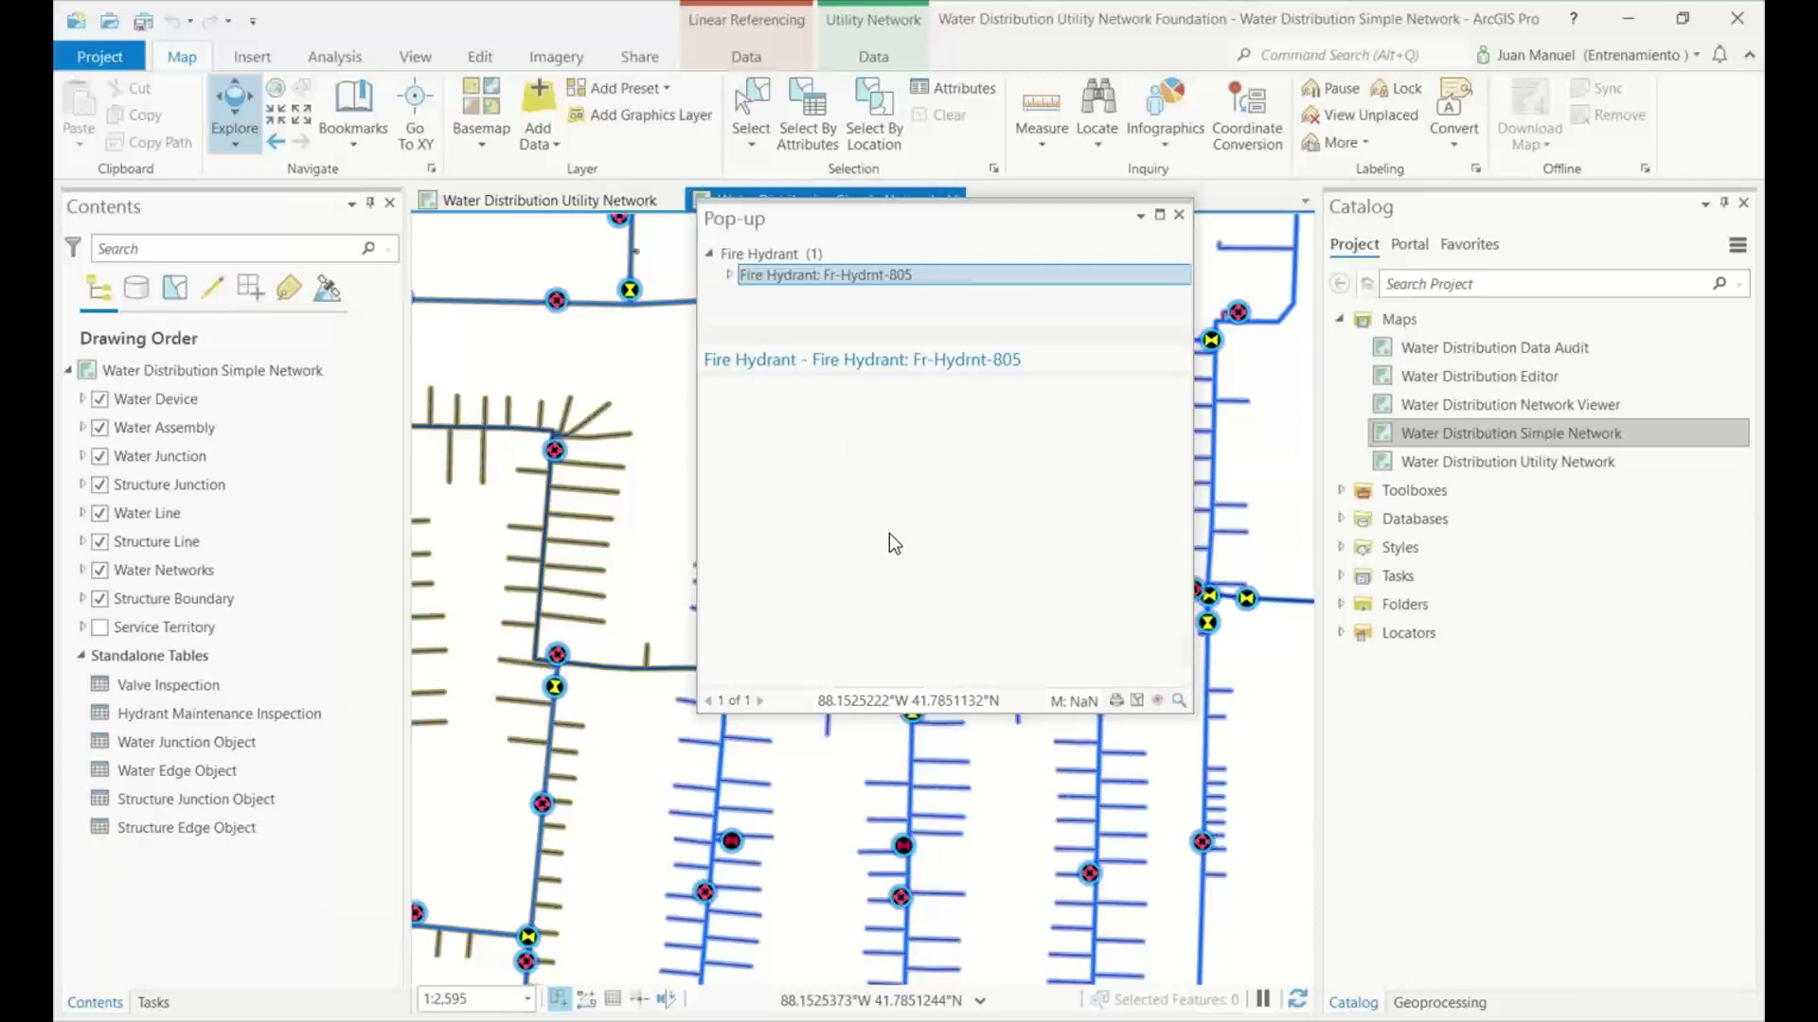
scroll(890, 534, down, 3)
scroll(889, 532, down, 6)
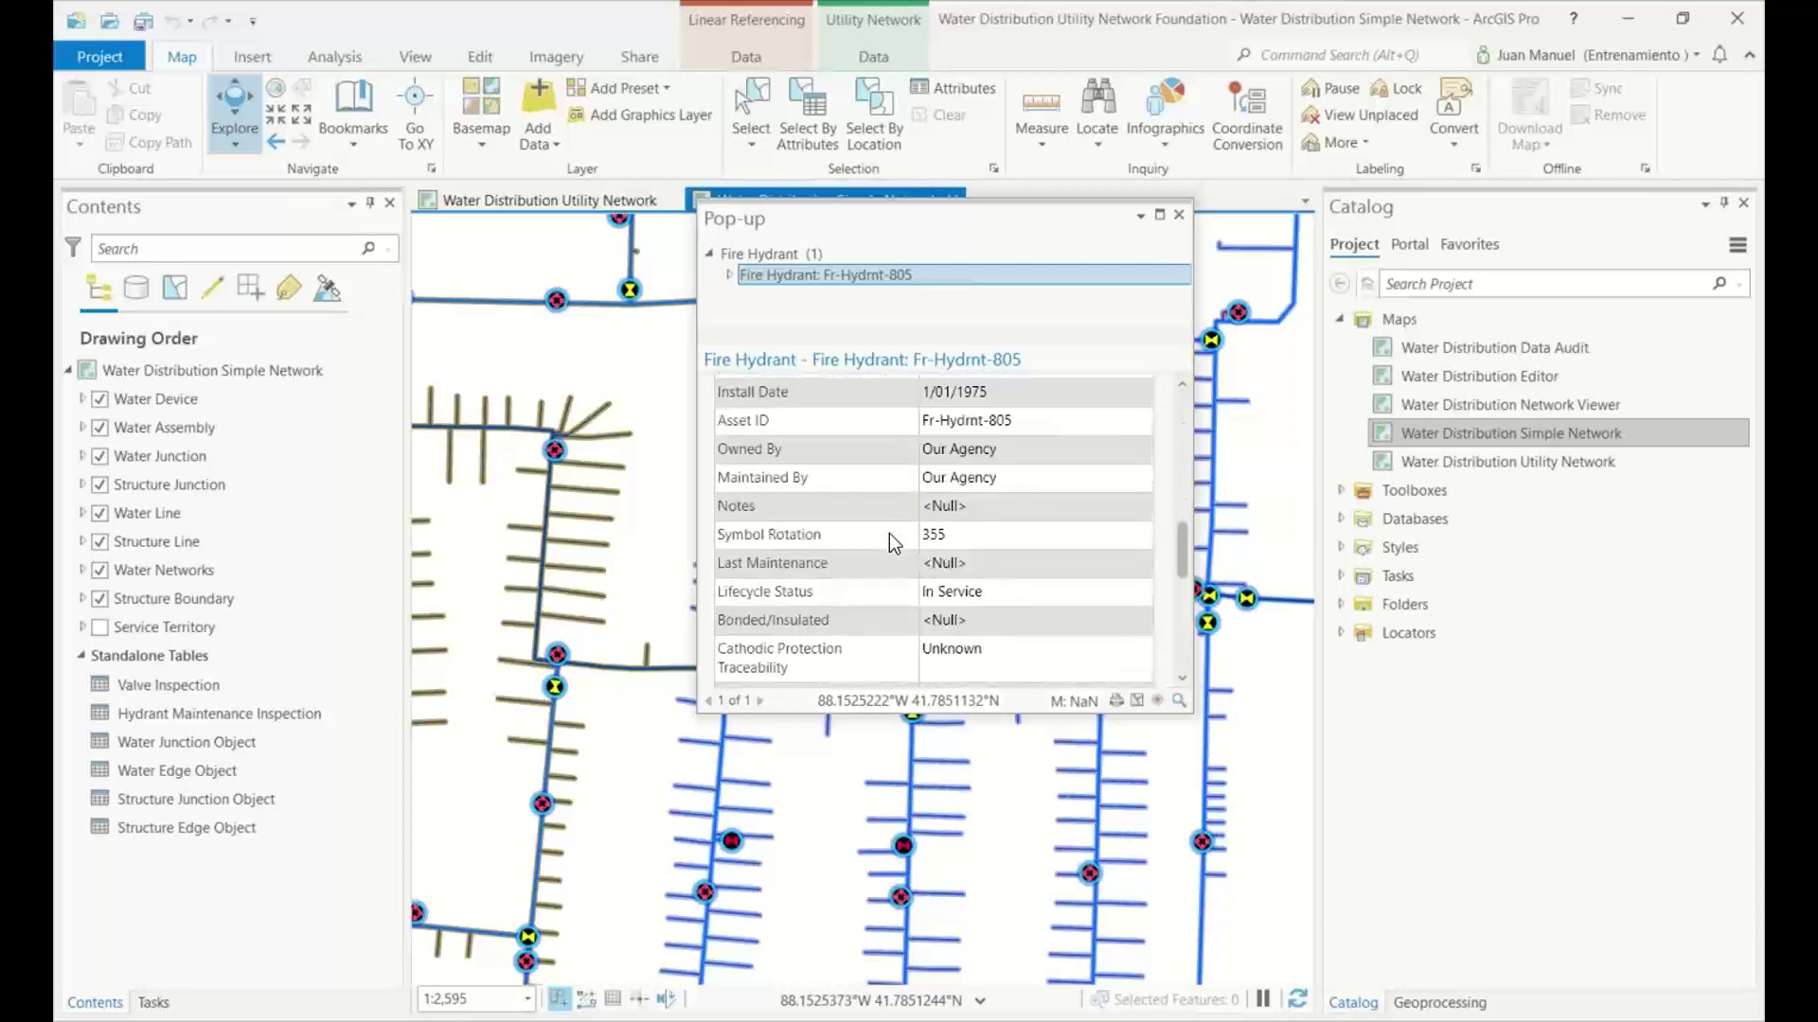
Finish reading the attributes of fire hydrant Fr-Hydrnt-805 and close its pop-up.
scroll(889, 532, up, 2)
scroll(889, 532, up, 2)
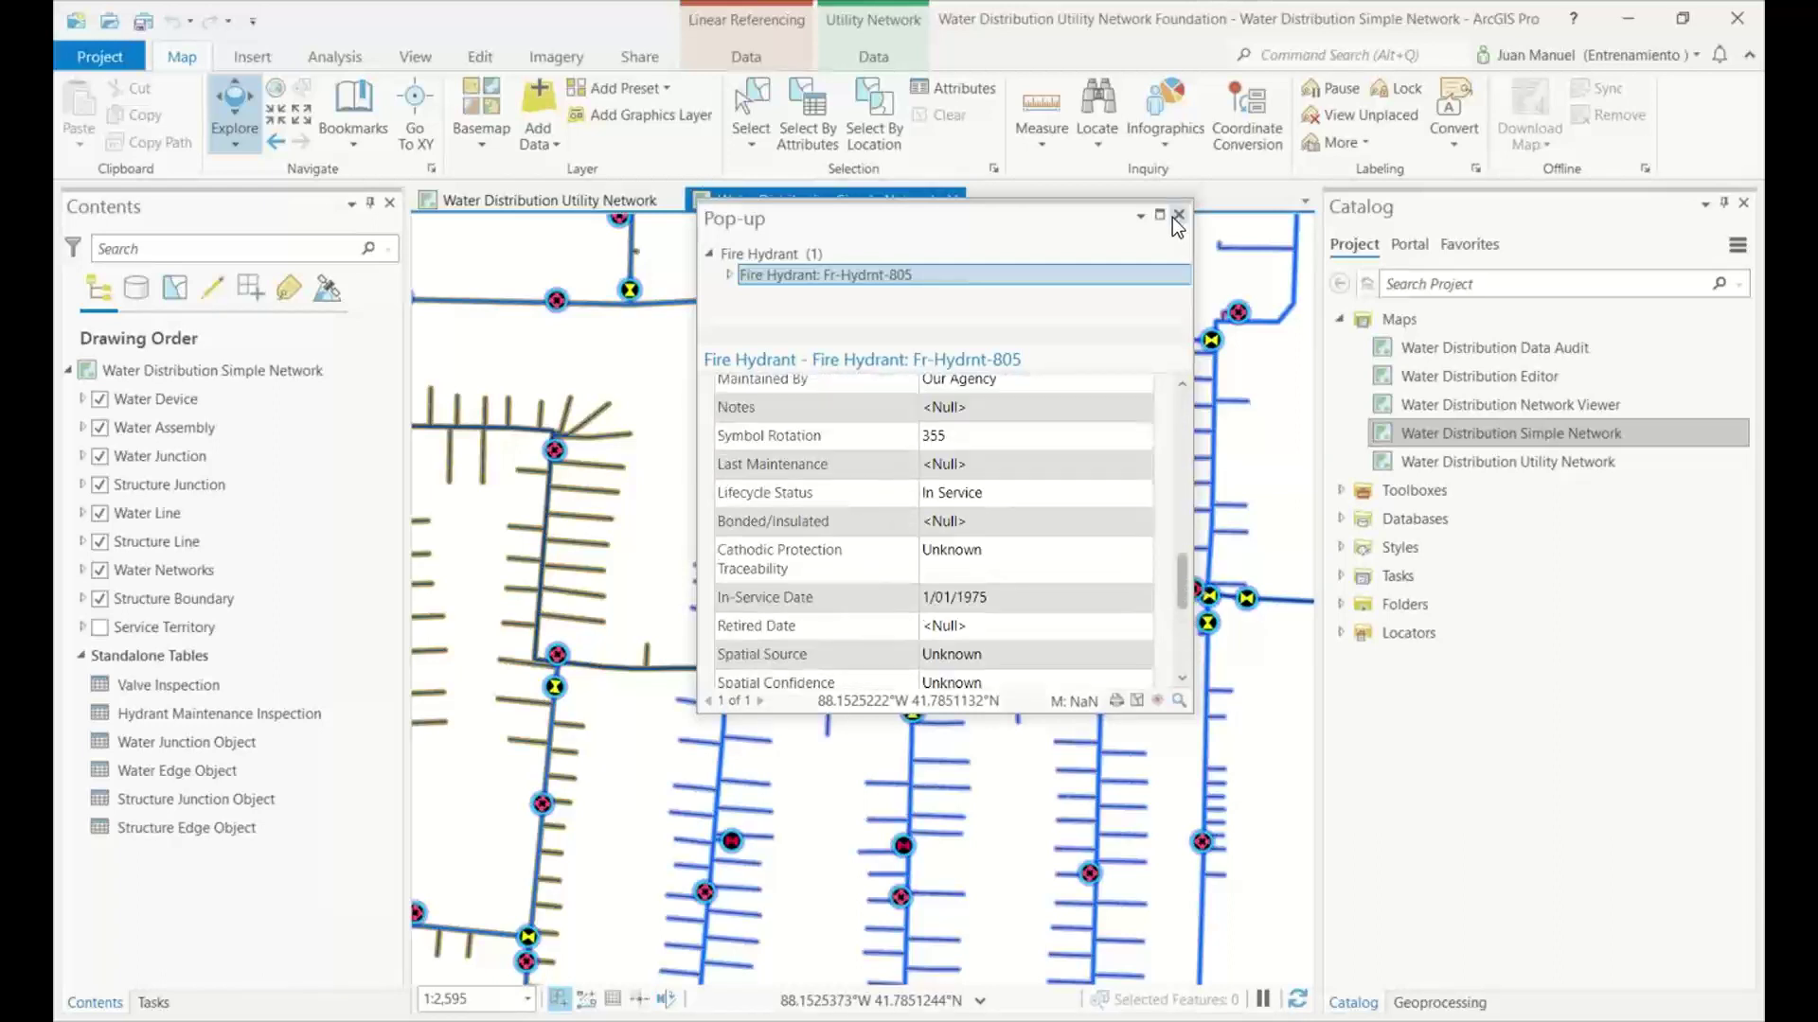
click(1179, 216)
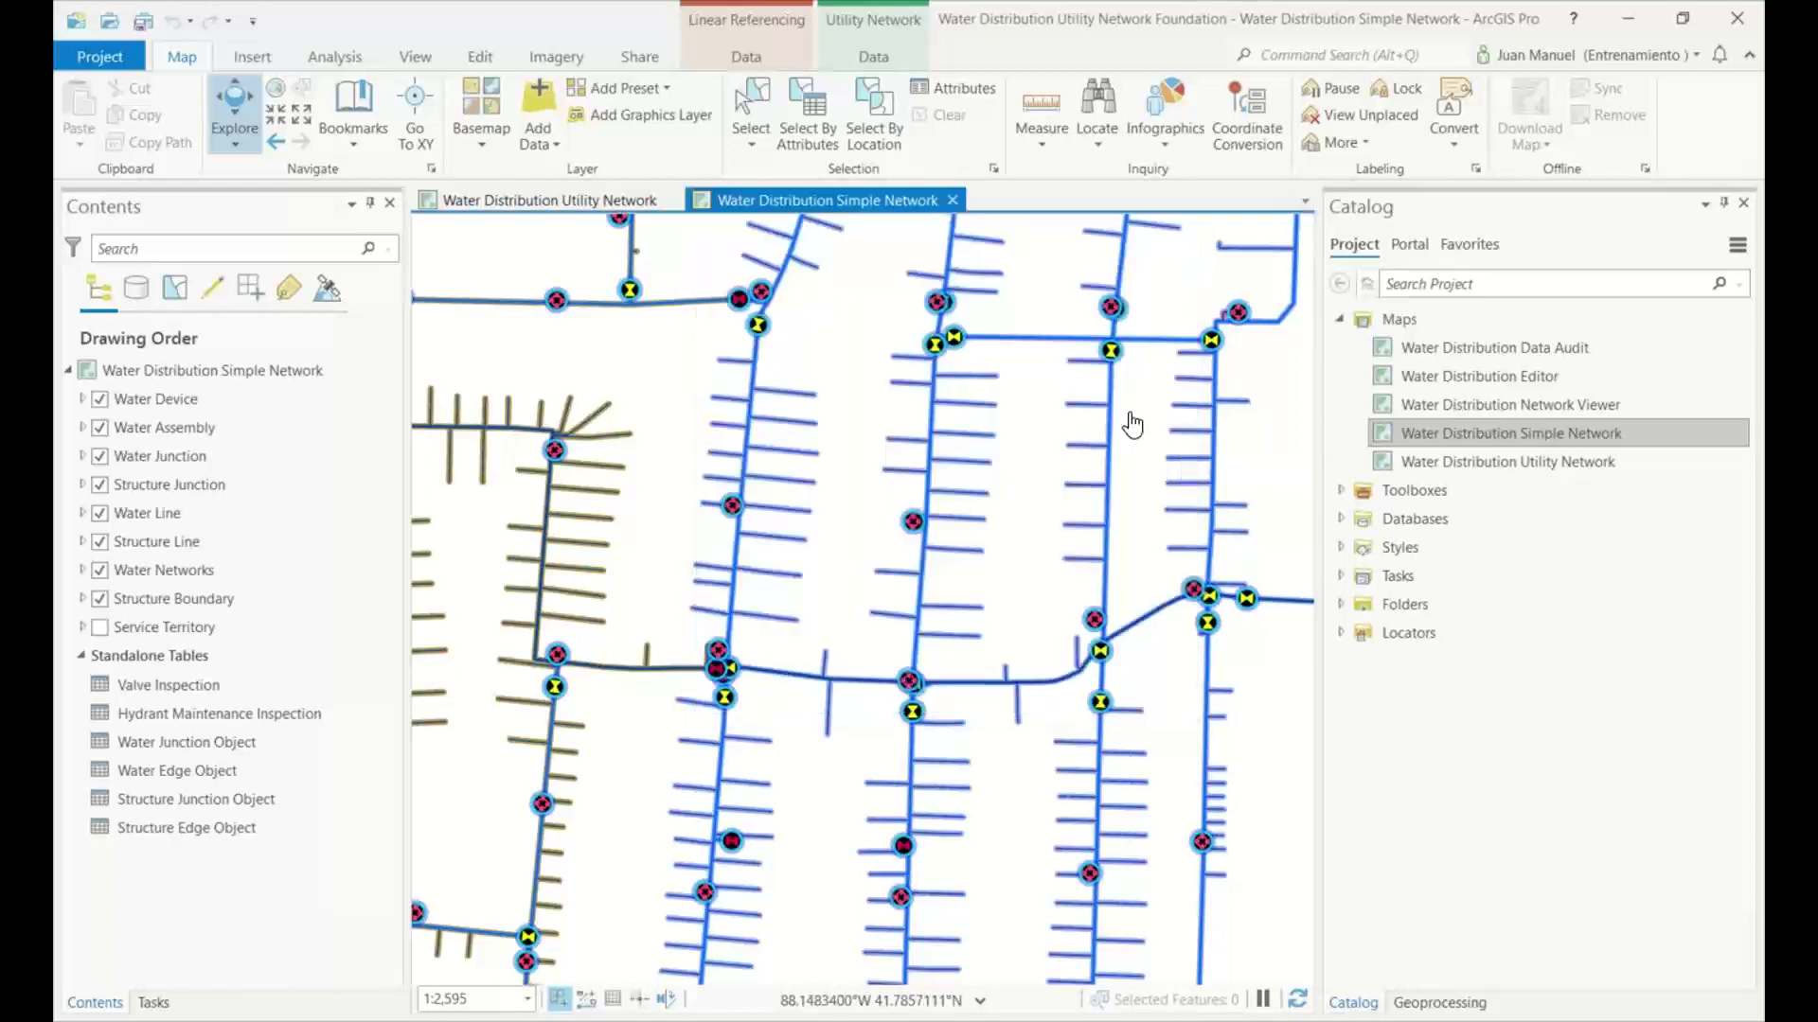
Expand the project databases and examine the UtilityNetwork feature dataset inside WaterDistribution_UtilityNetwork.gdb.
click(1340, 520)
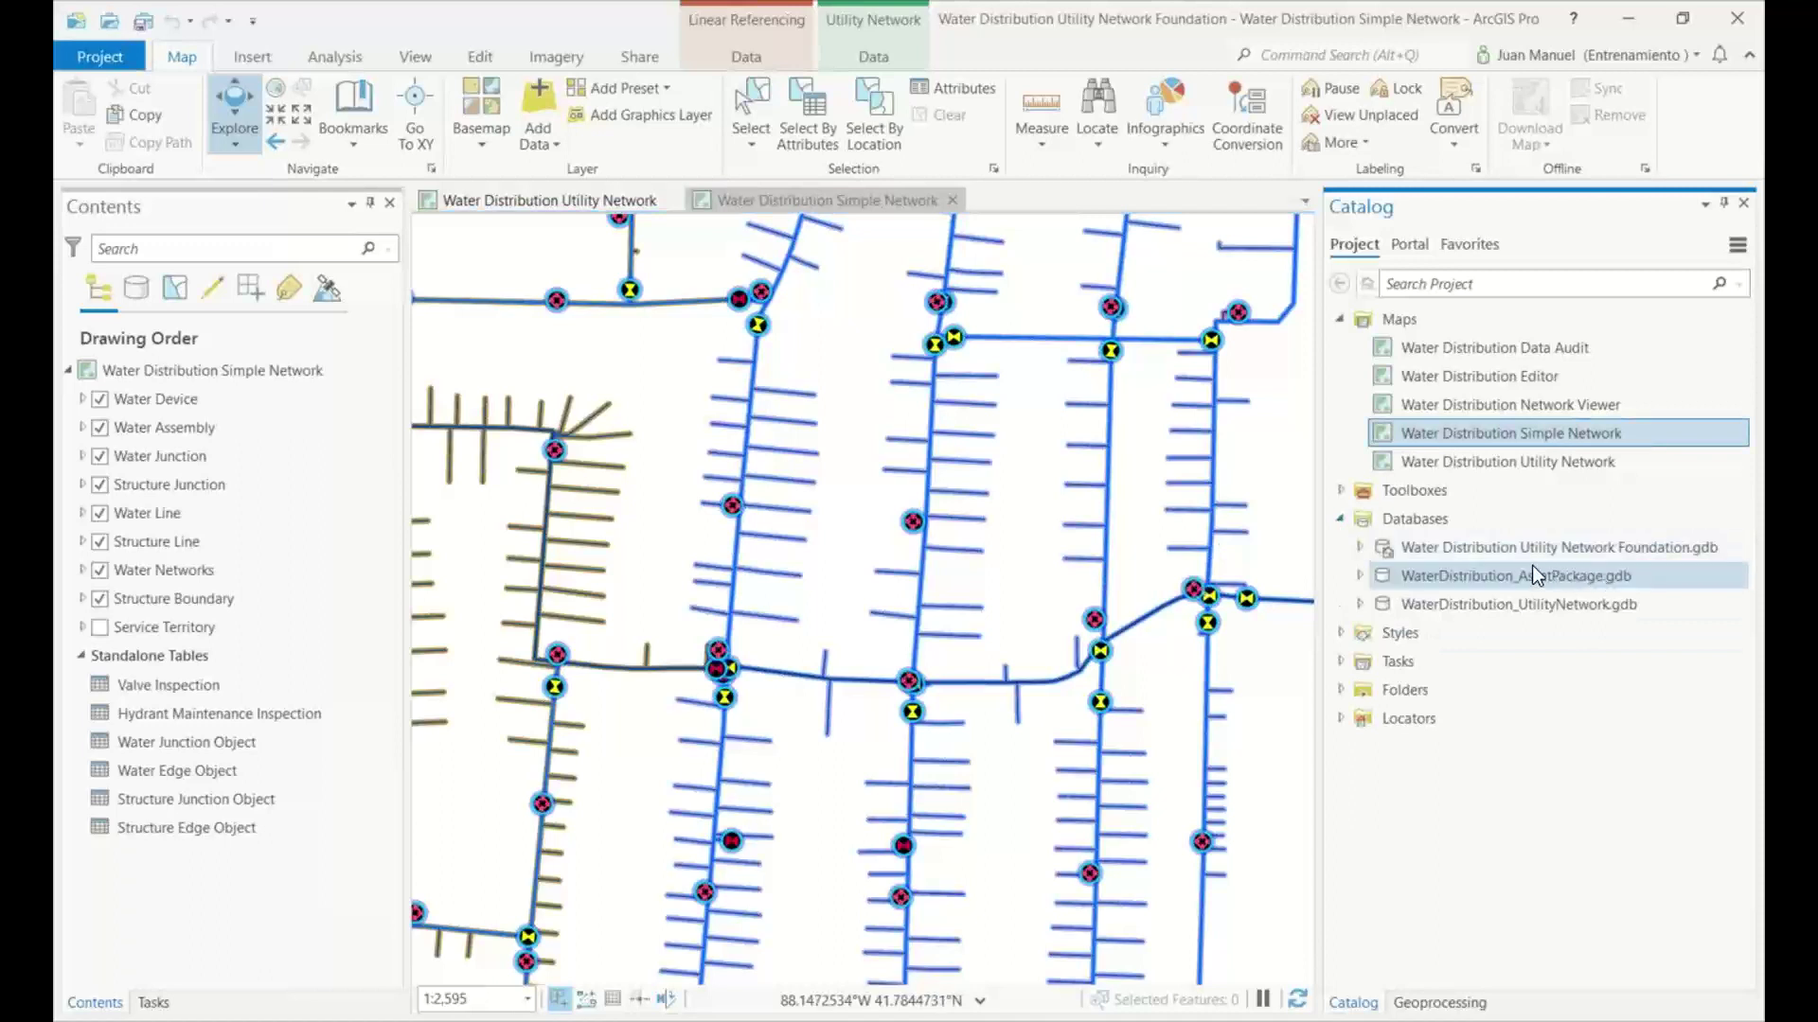
click(1443, 582)
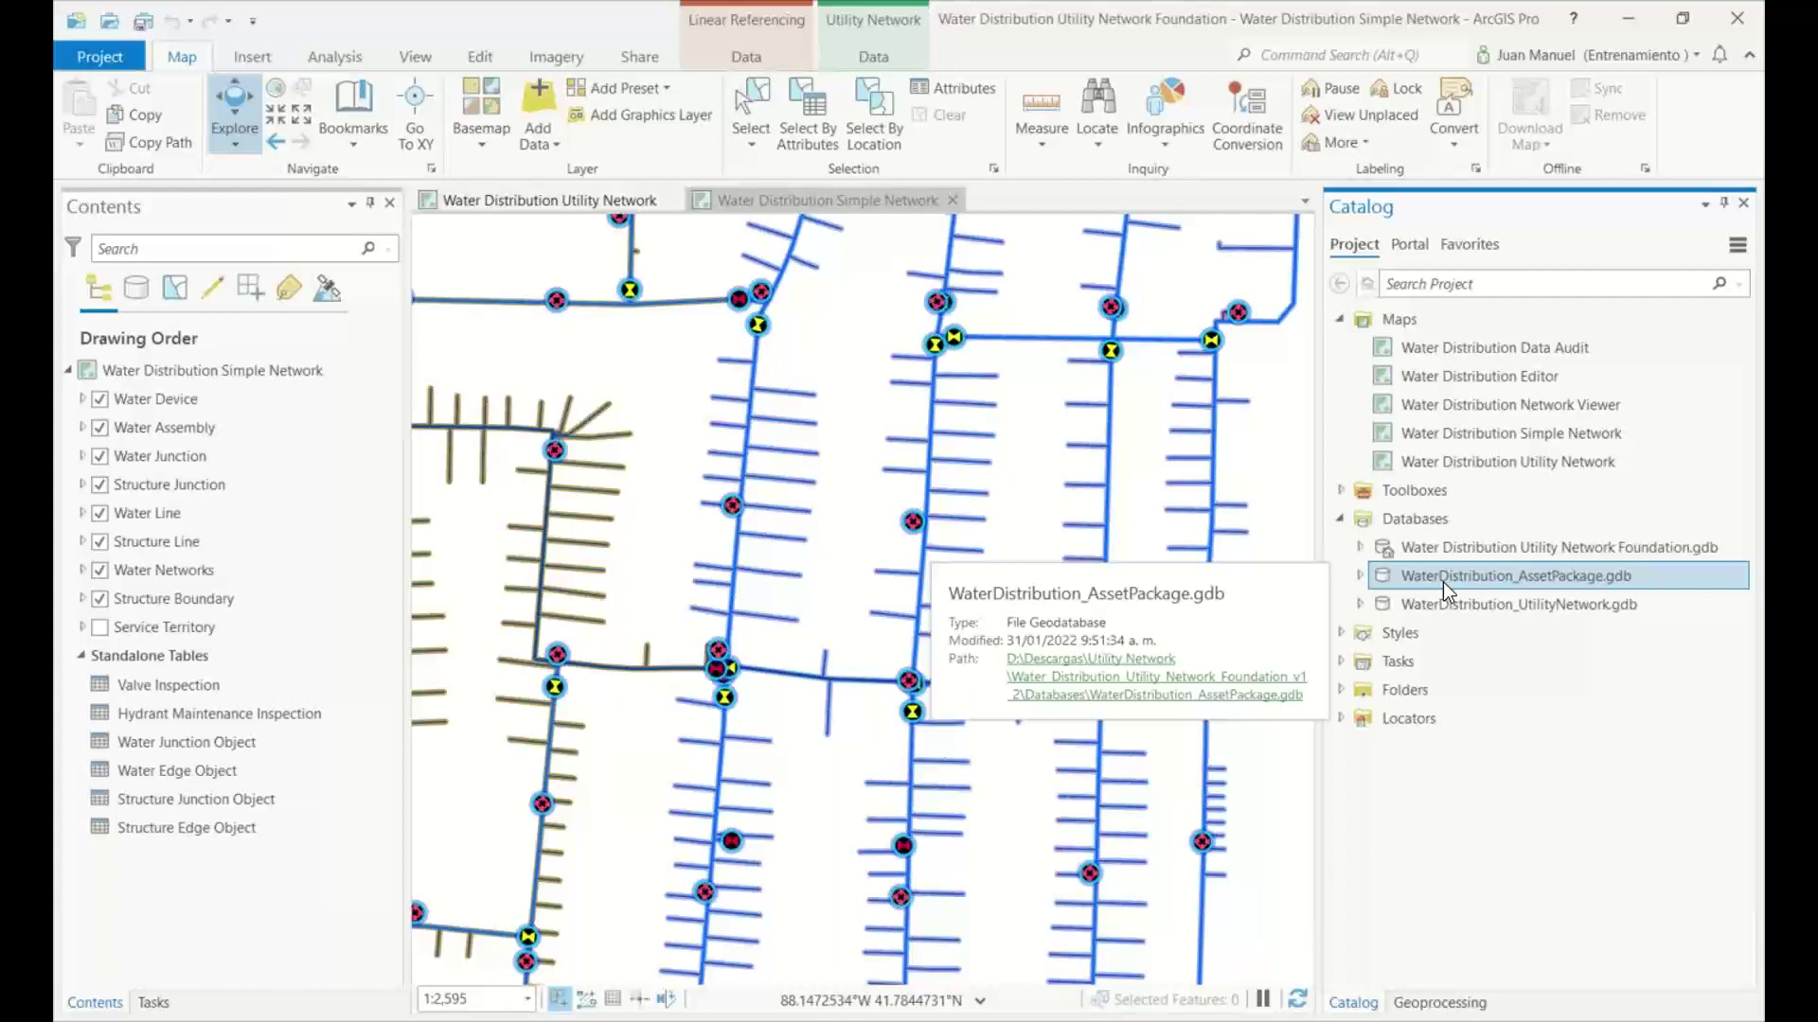
click(1401, 603)
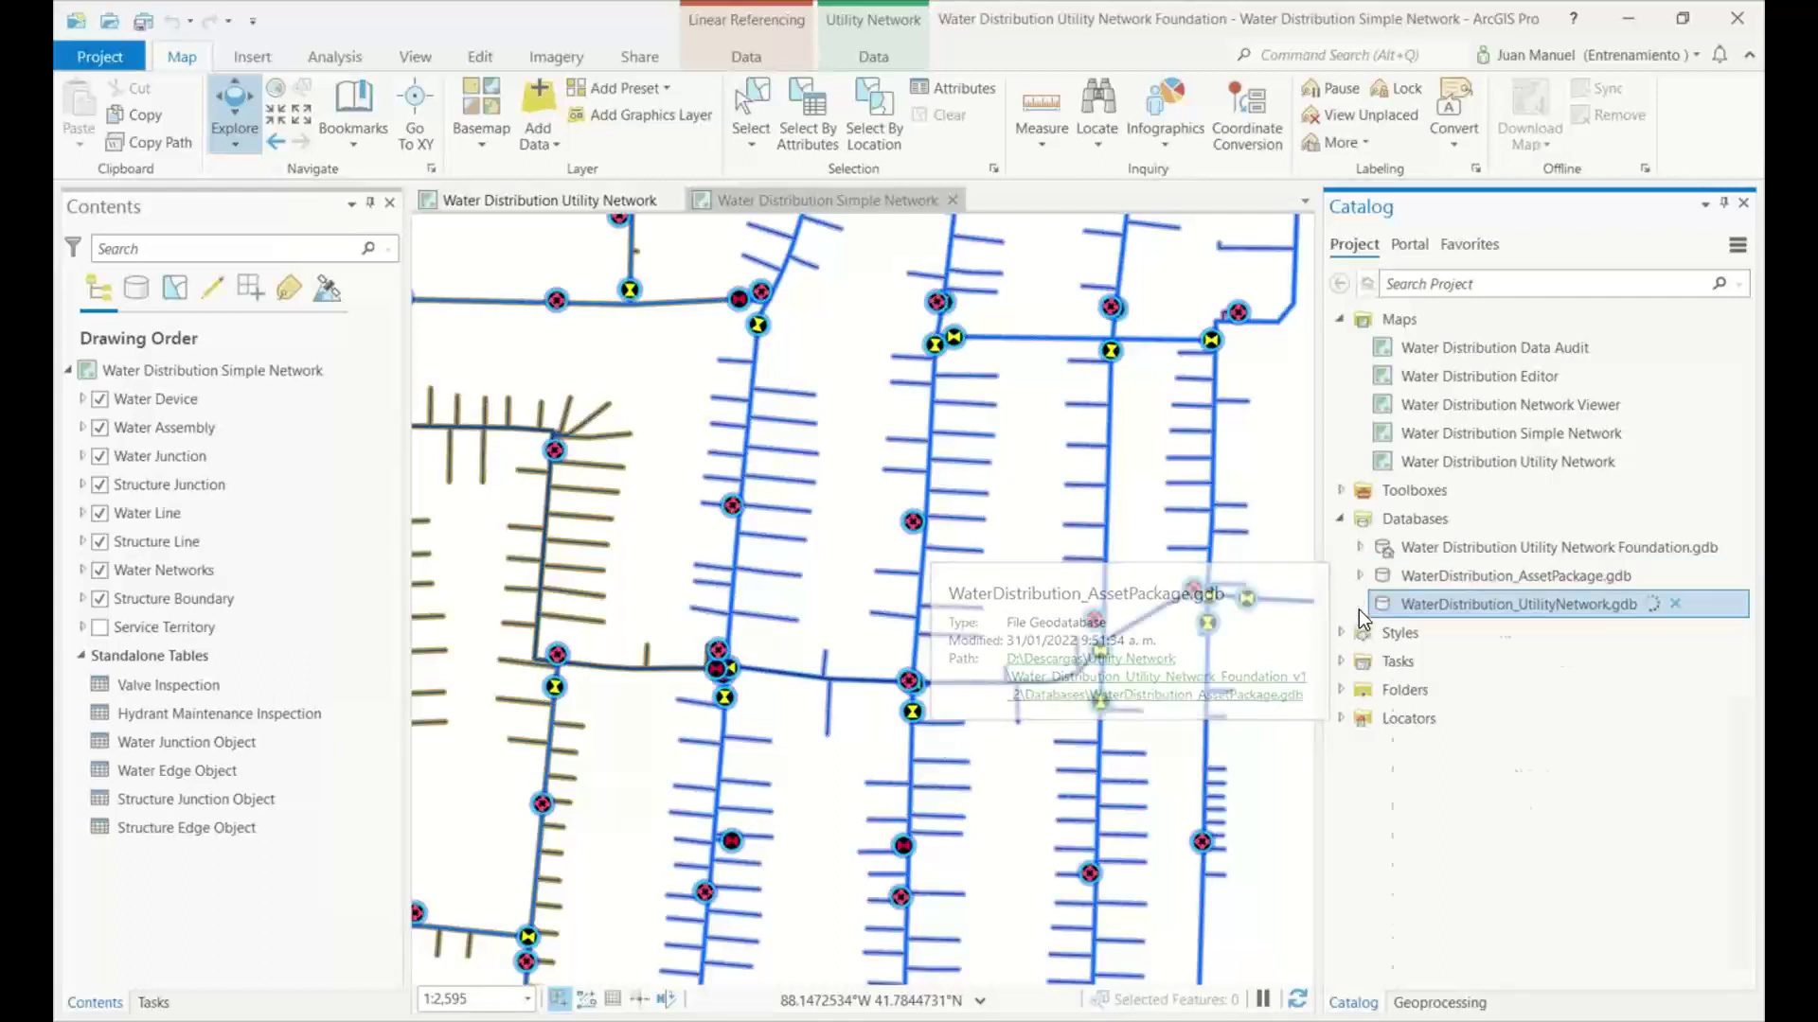
click(1360, 607)
click(1377, 636)
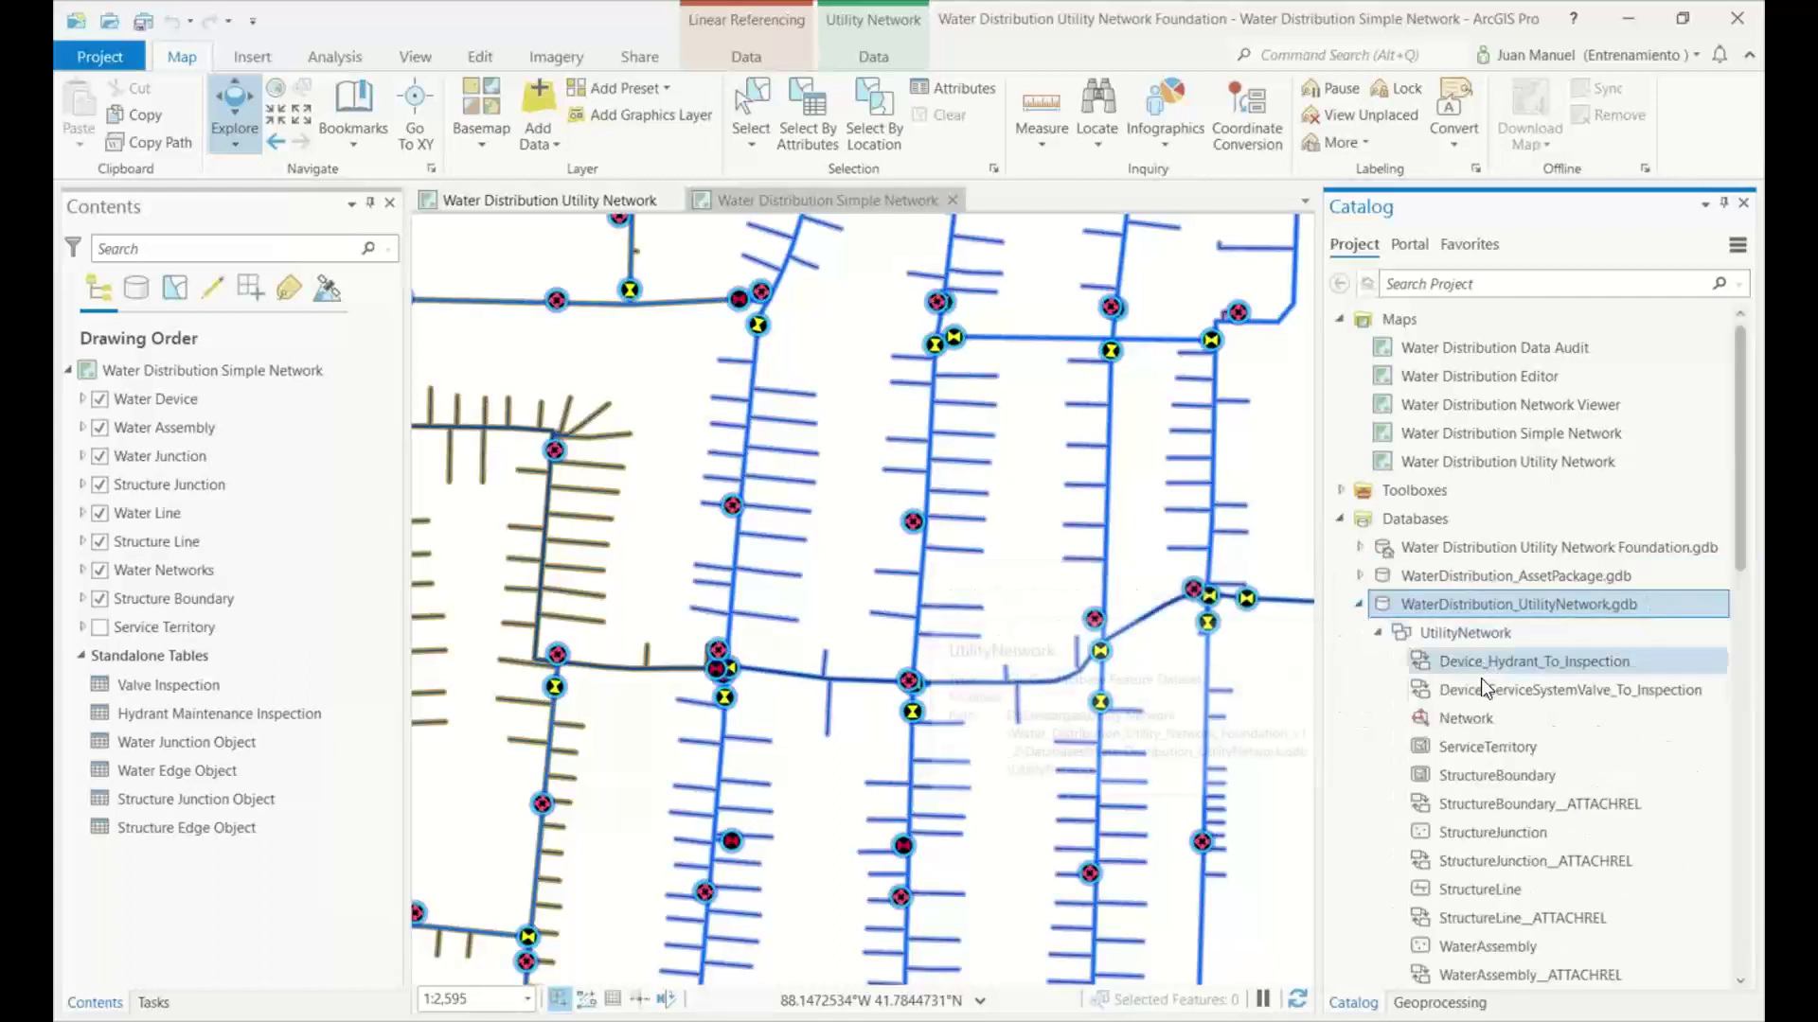
scroll(1479, 774, down, 2)
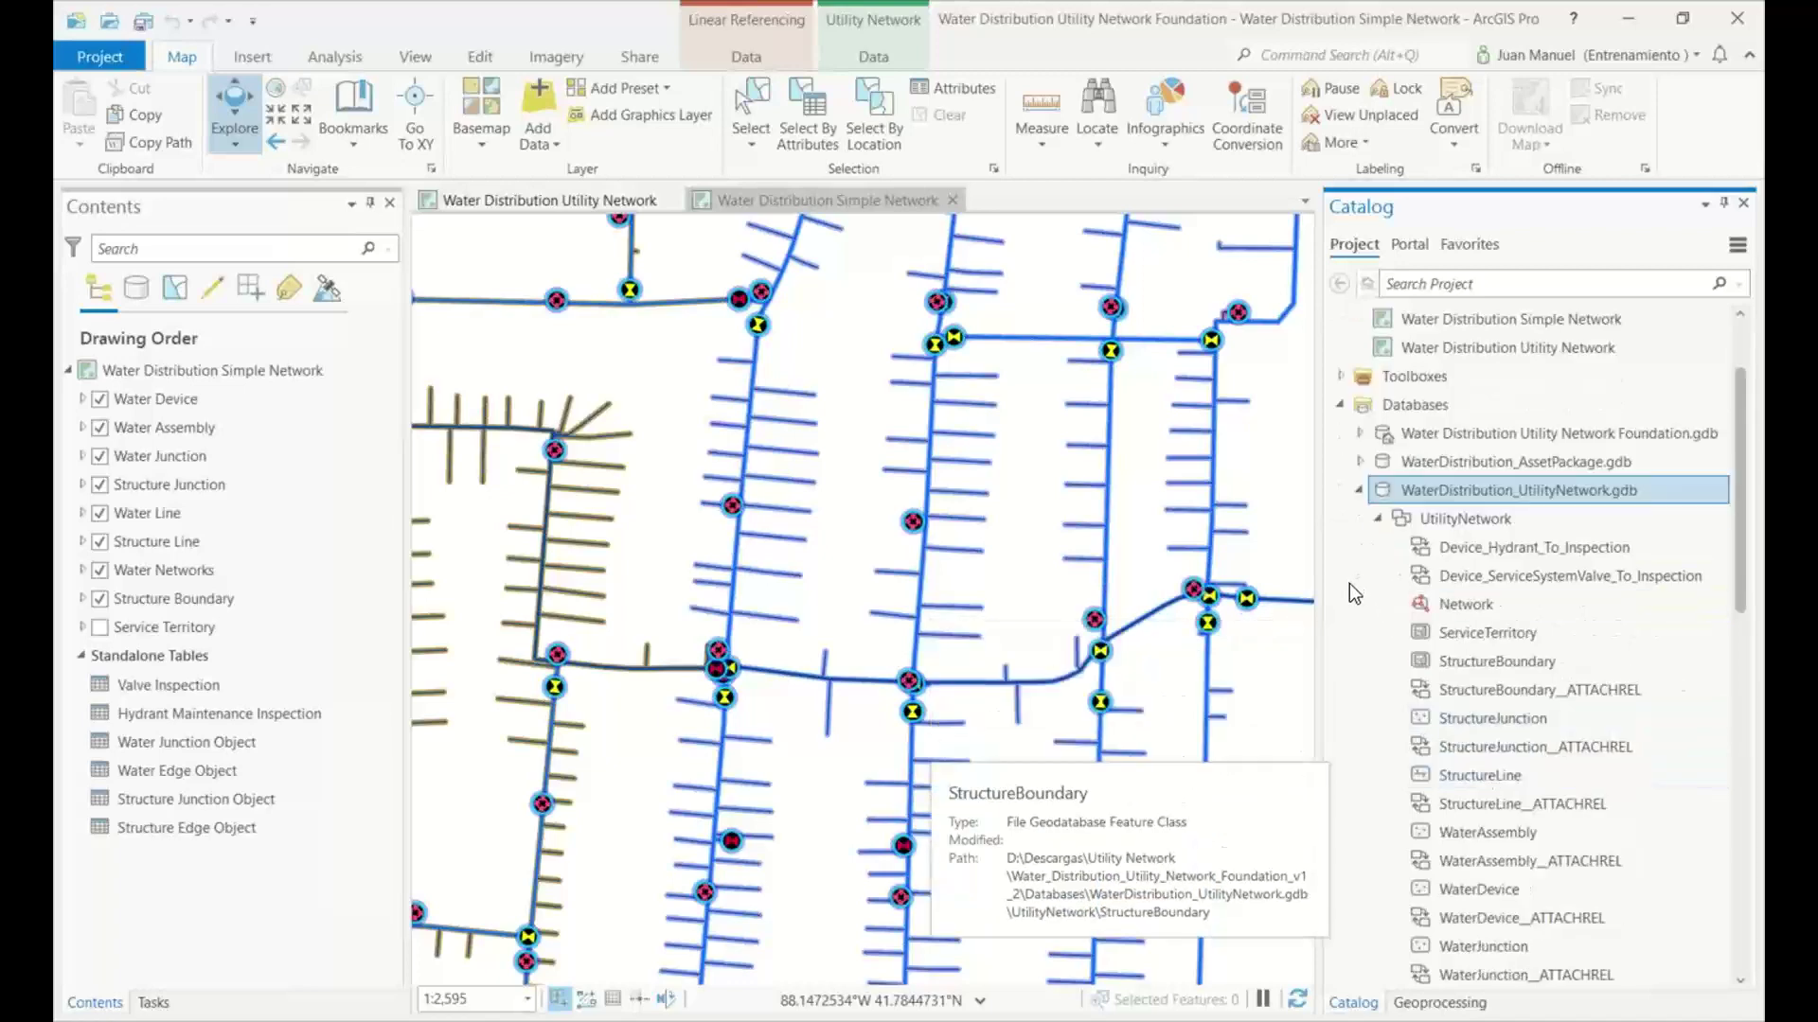
scroll(1480, 548, down, 3)
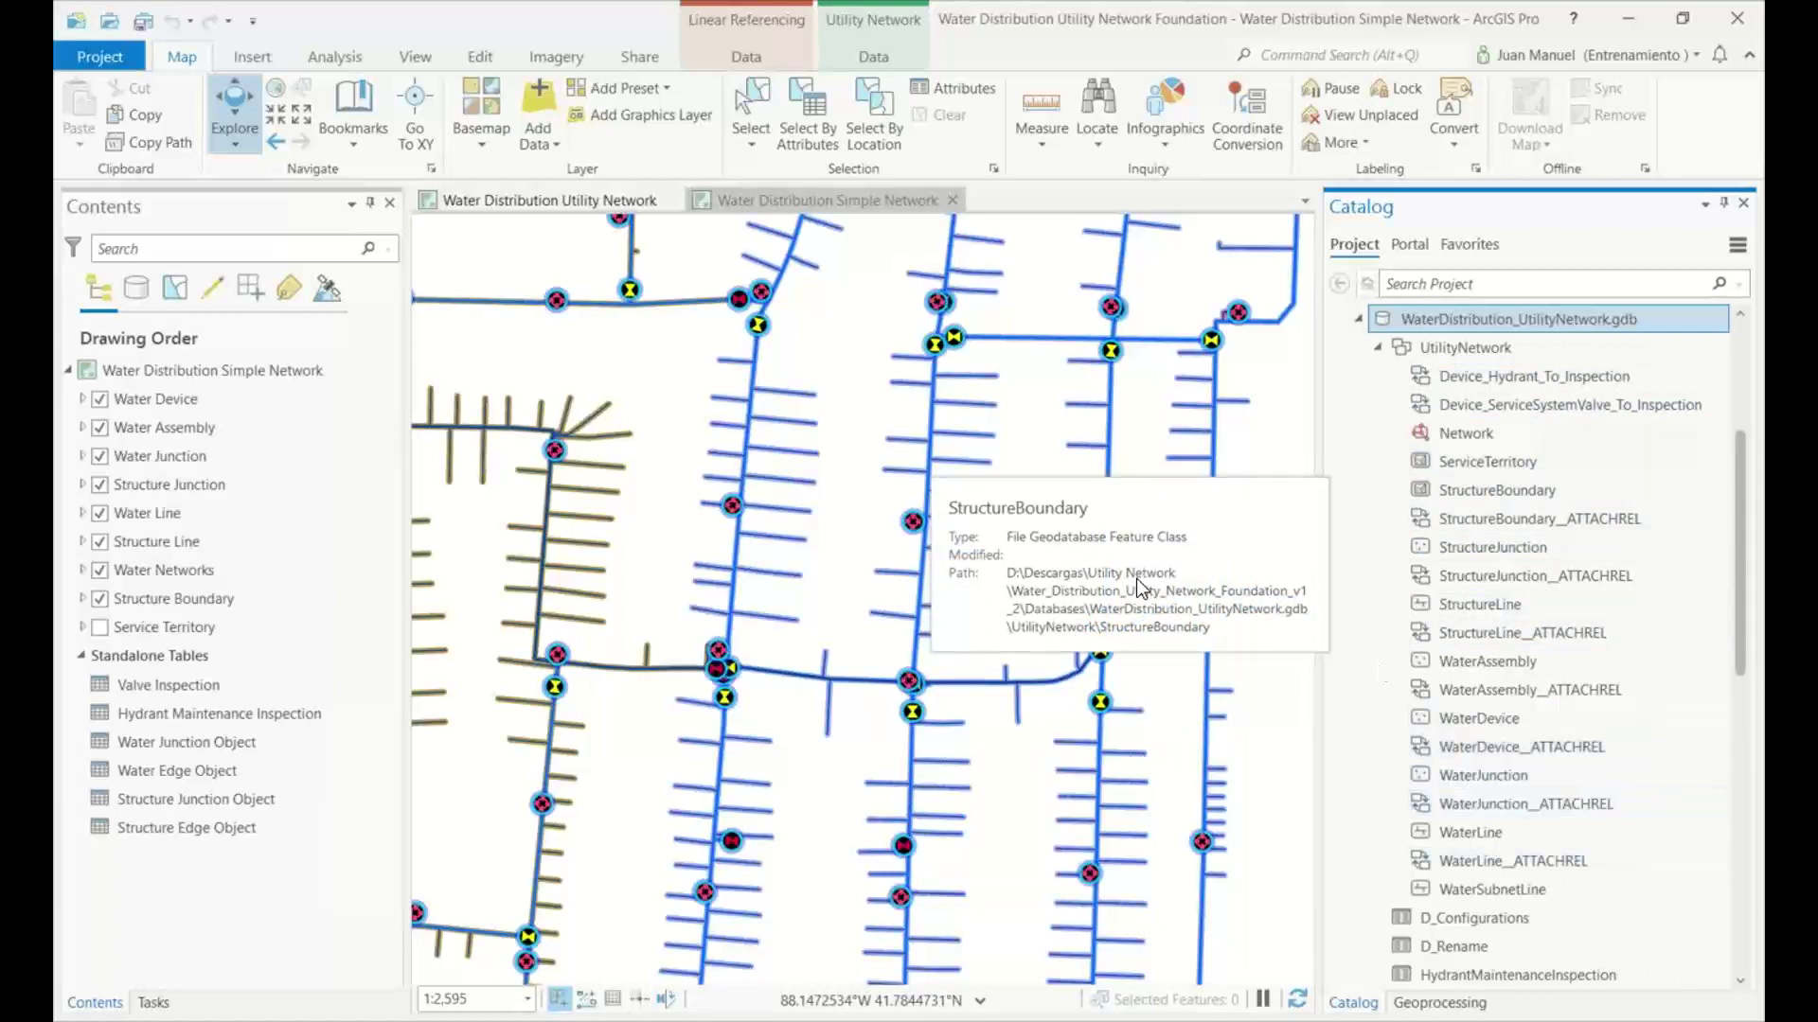
Compare the Water Device and Water Junction layers with the Network and StructureBoundary items in the geodatabase, and return to the presentation.
click(184, 399)
click(187, 458)
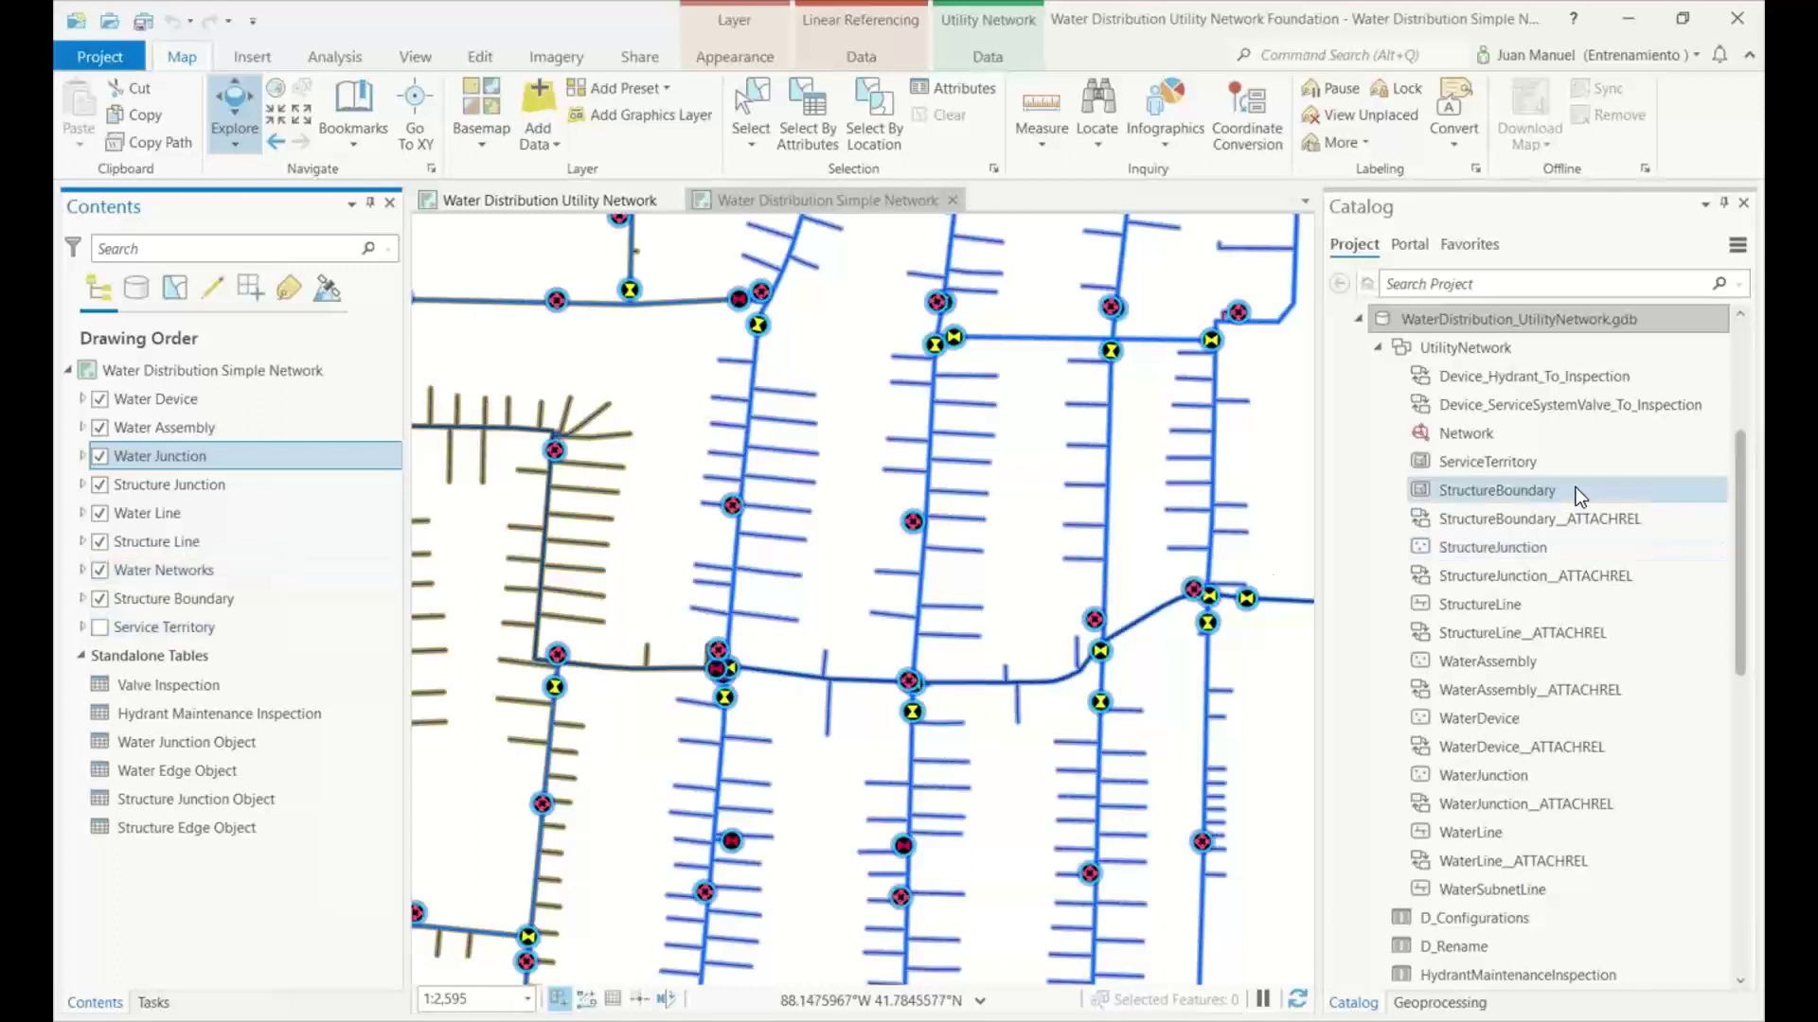
click(1468, 428)
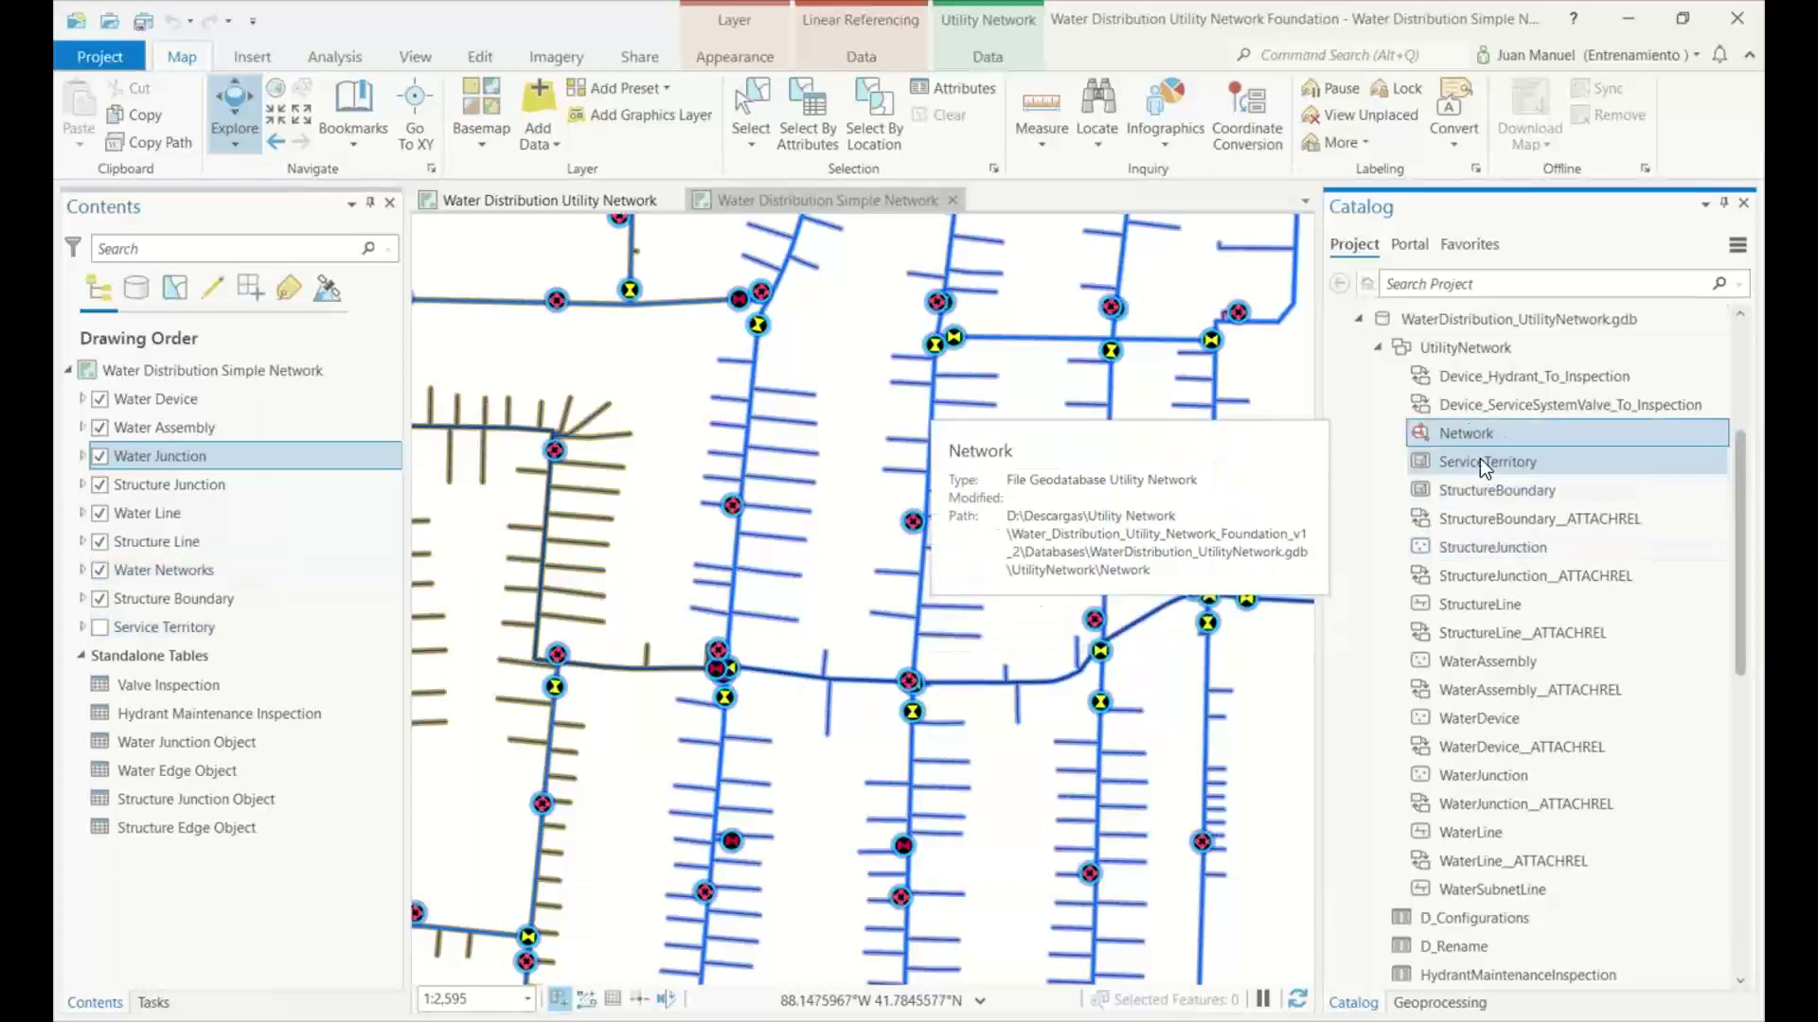
click(1477, 491)
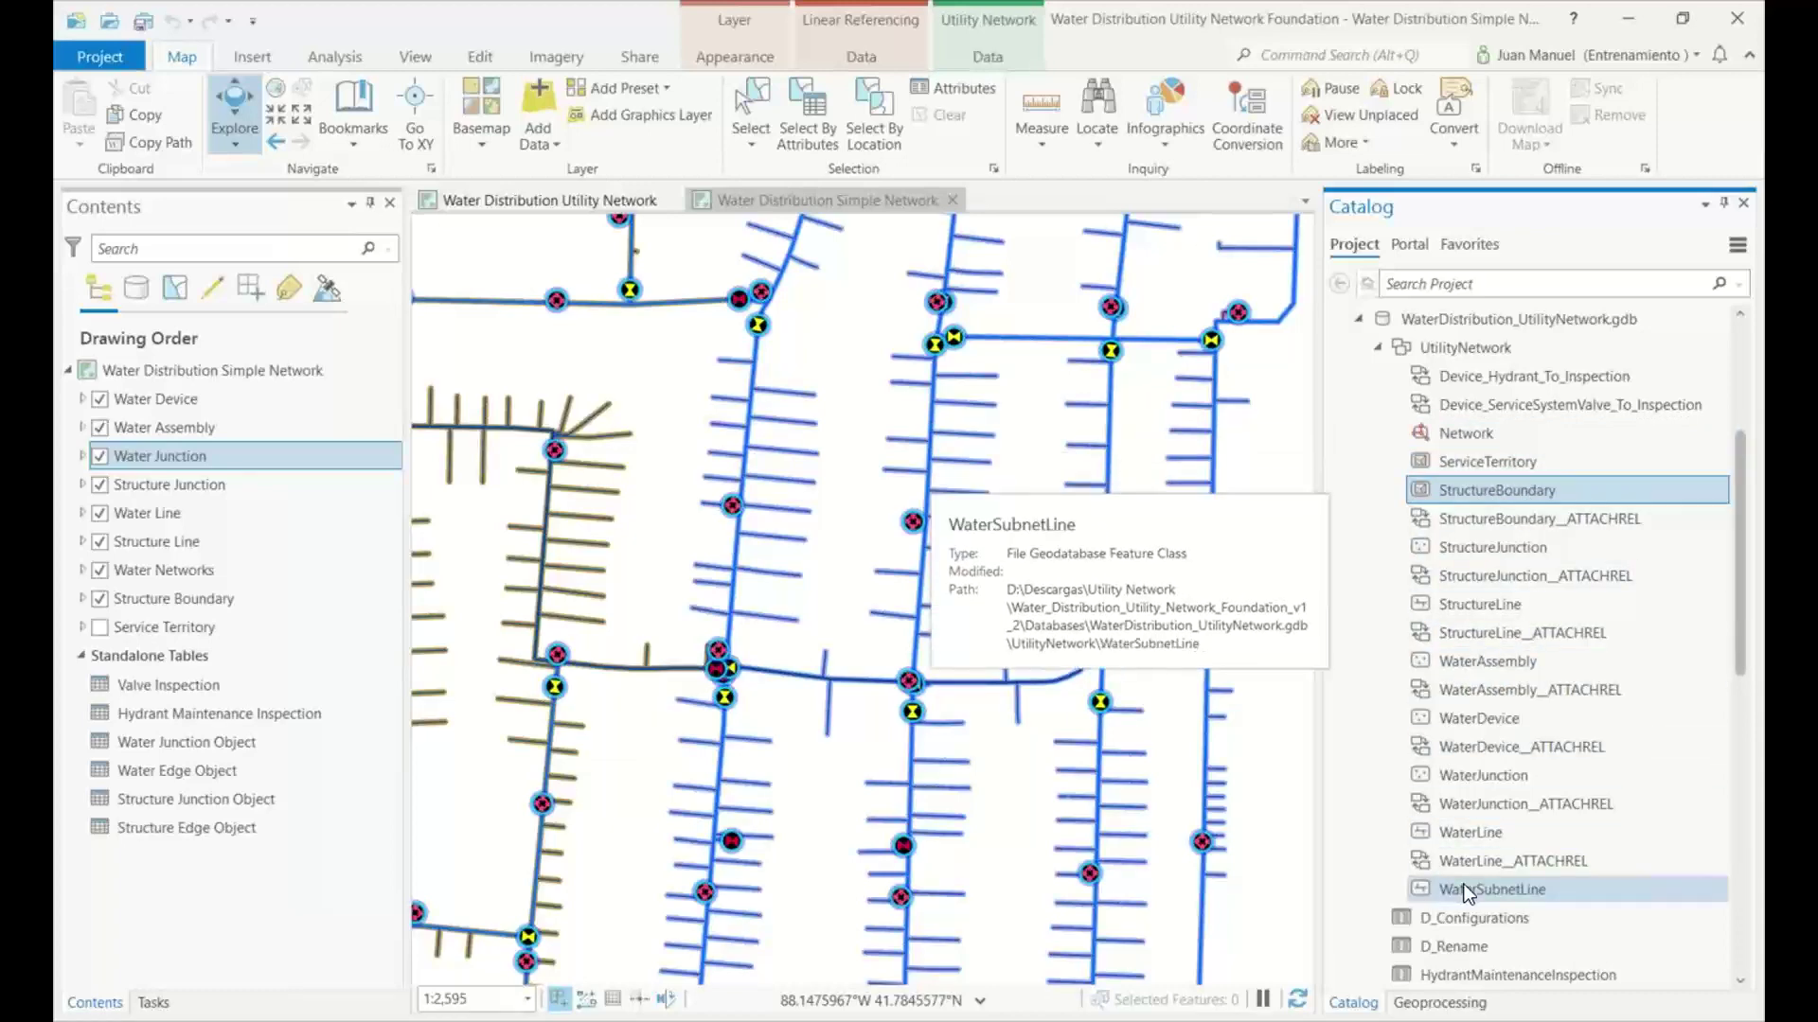
scroll(1475, 606, up, 1)
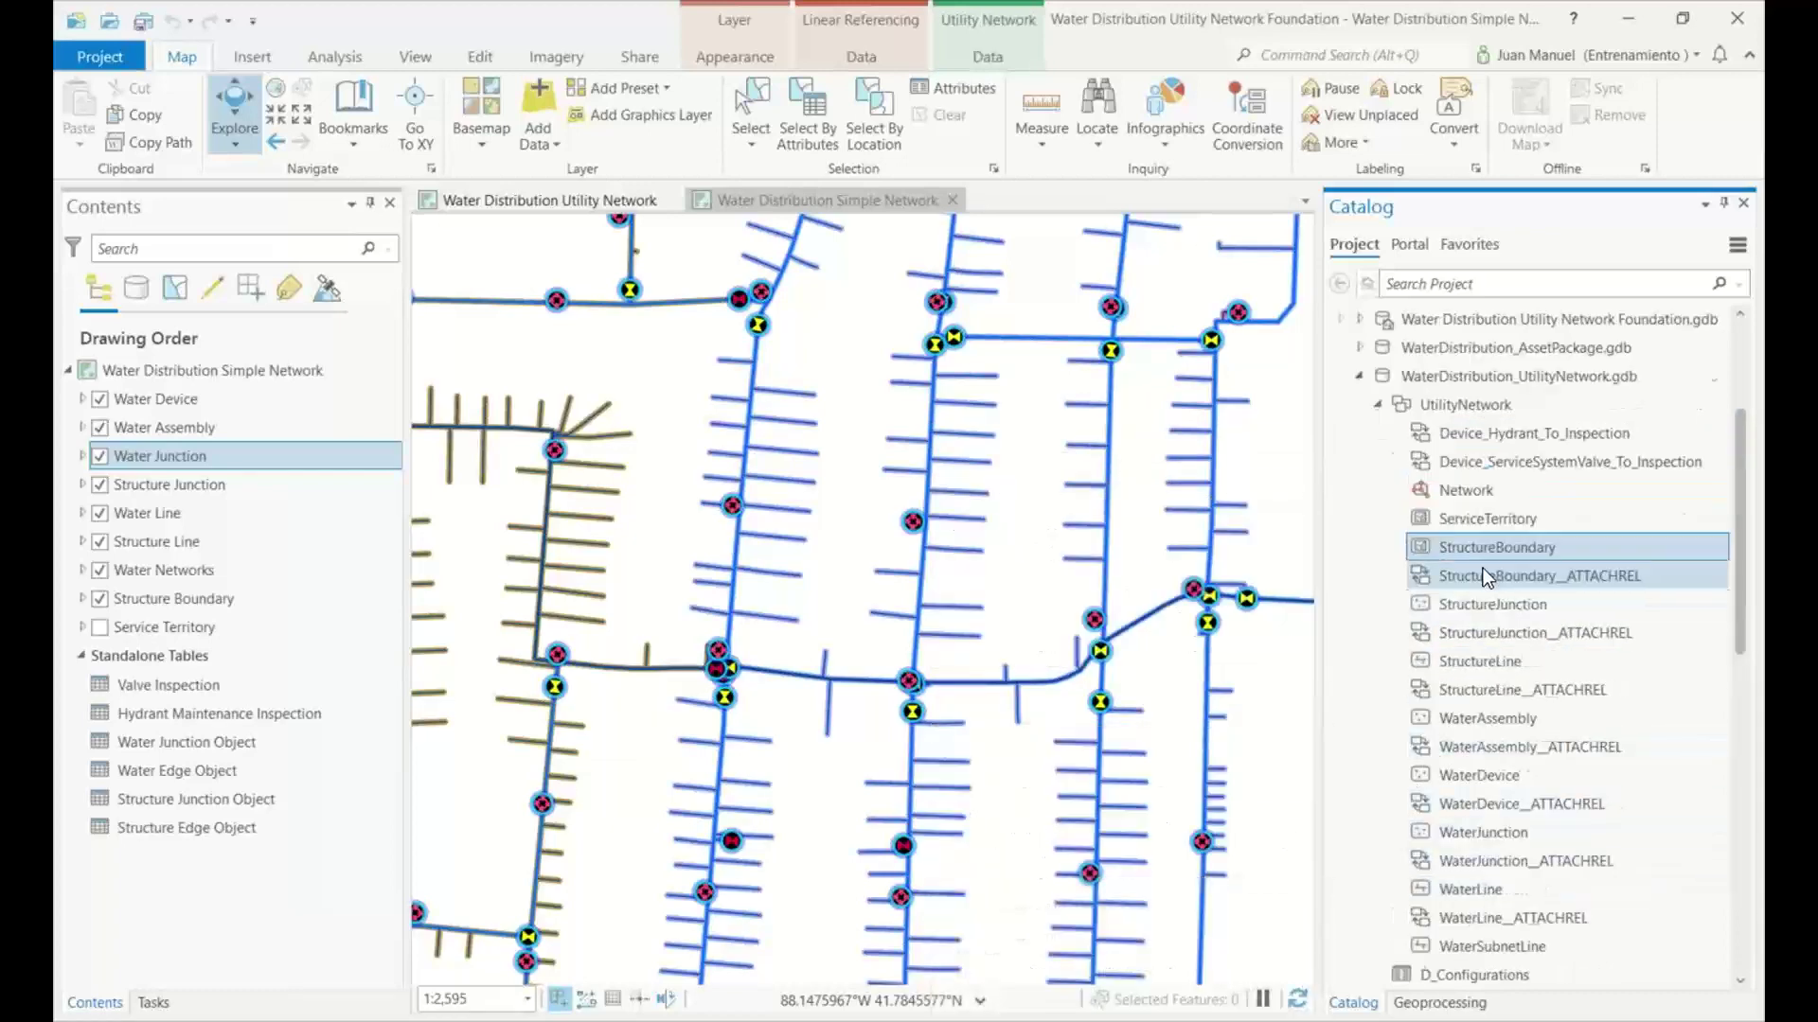
mouse_move(1465, 597)
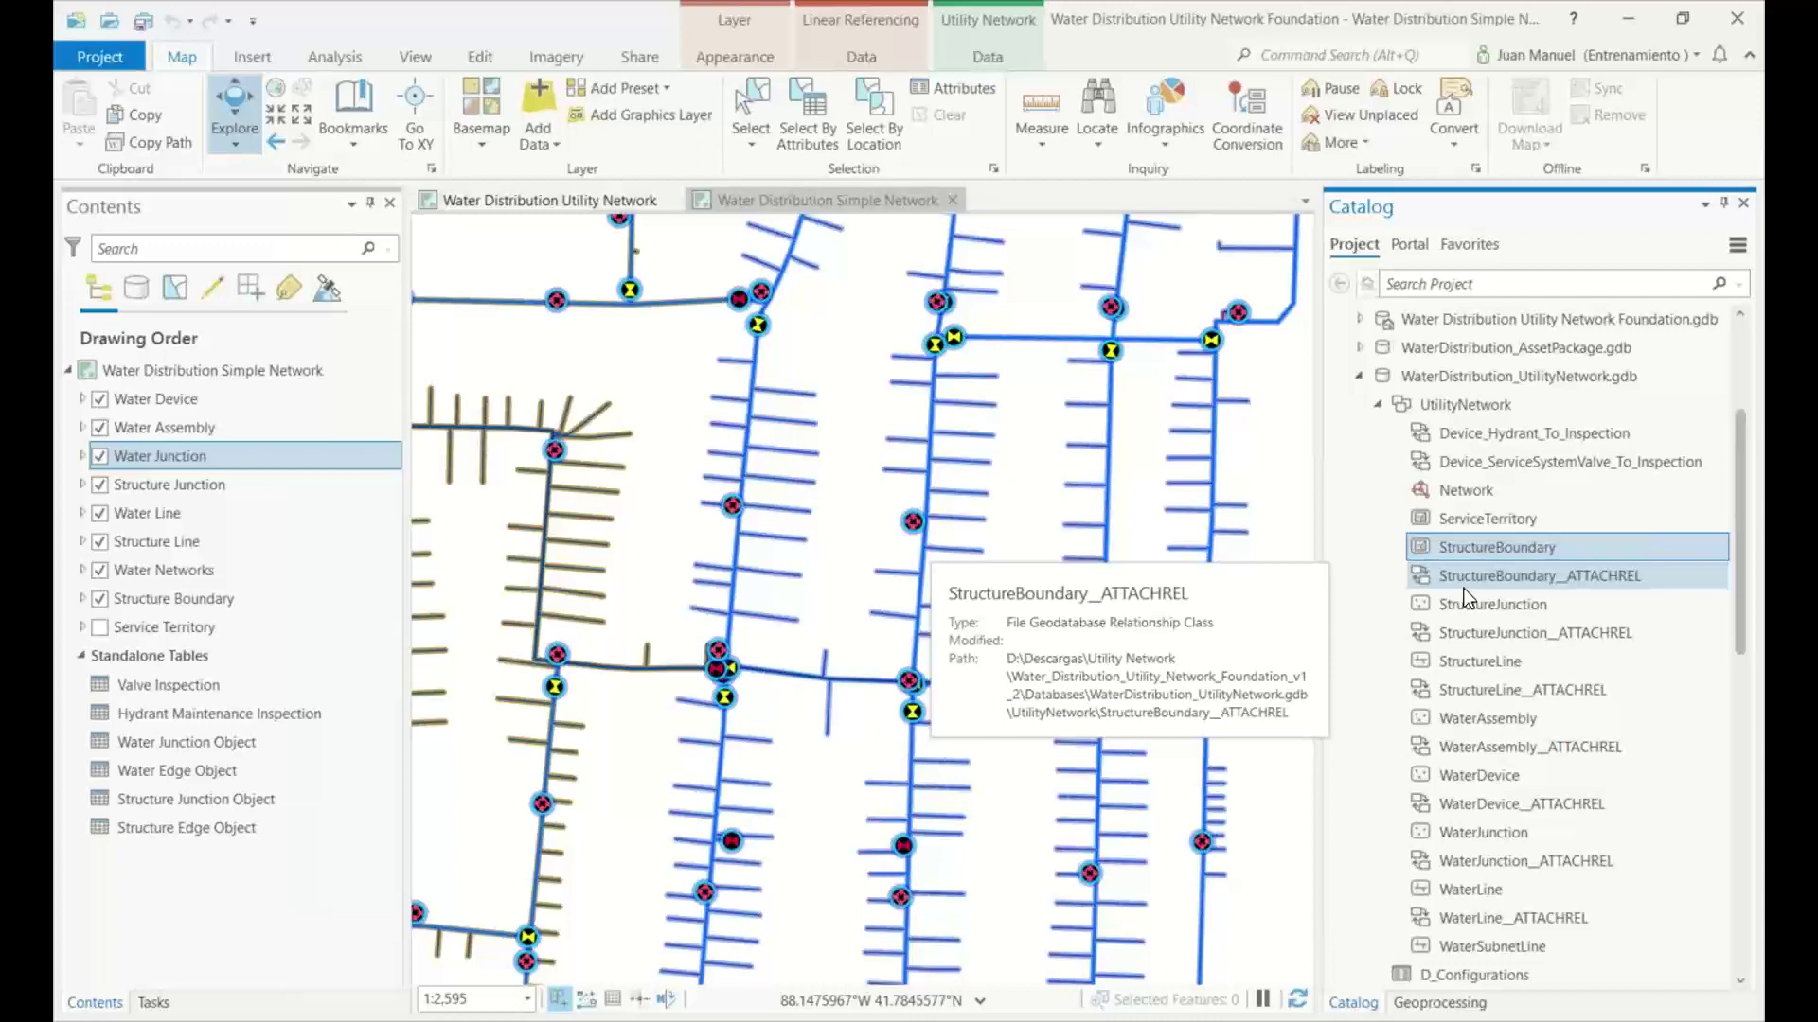
click(1630, 18)
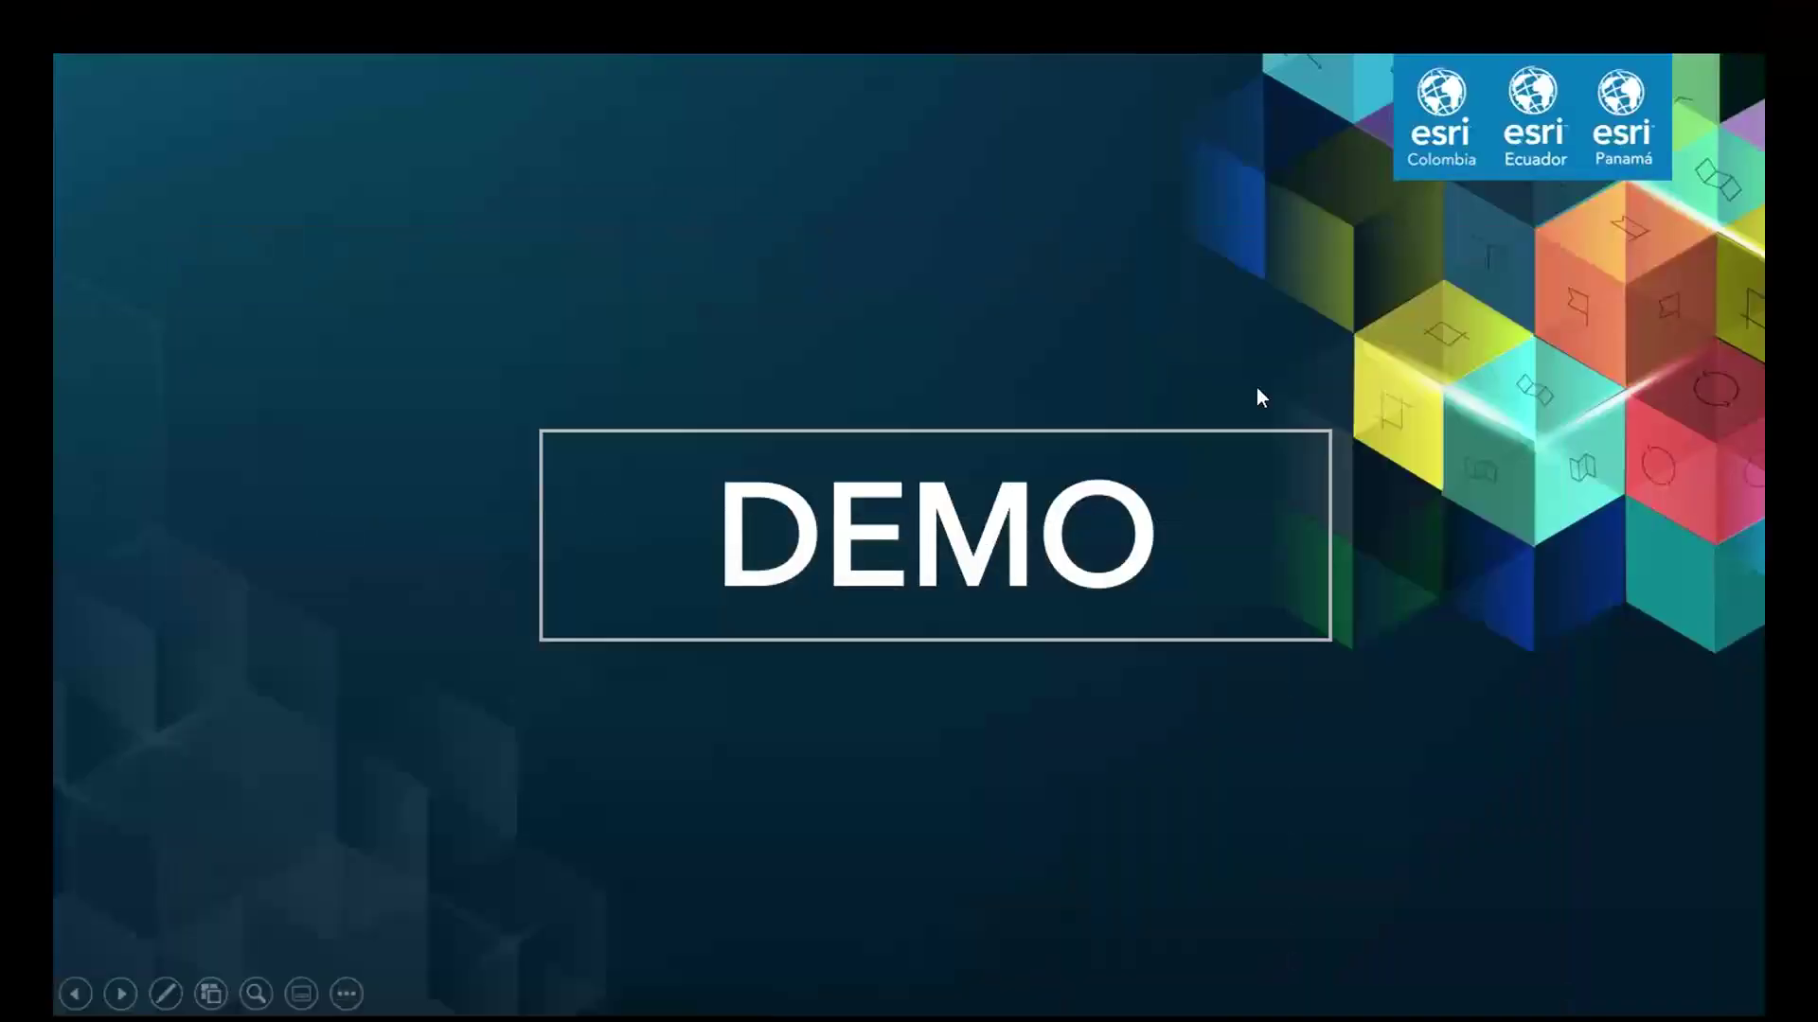
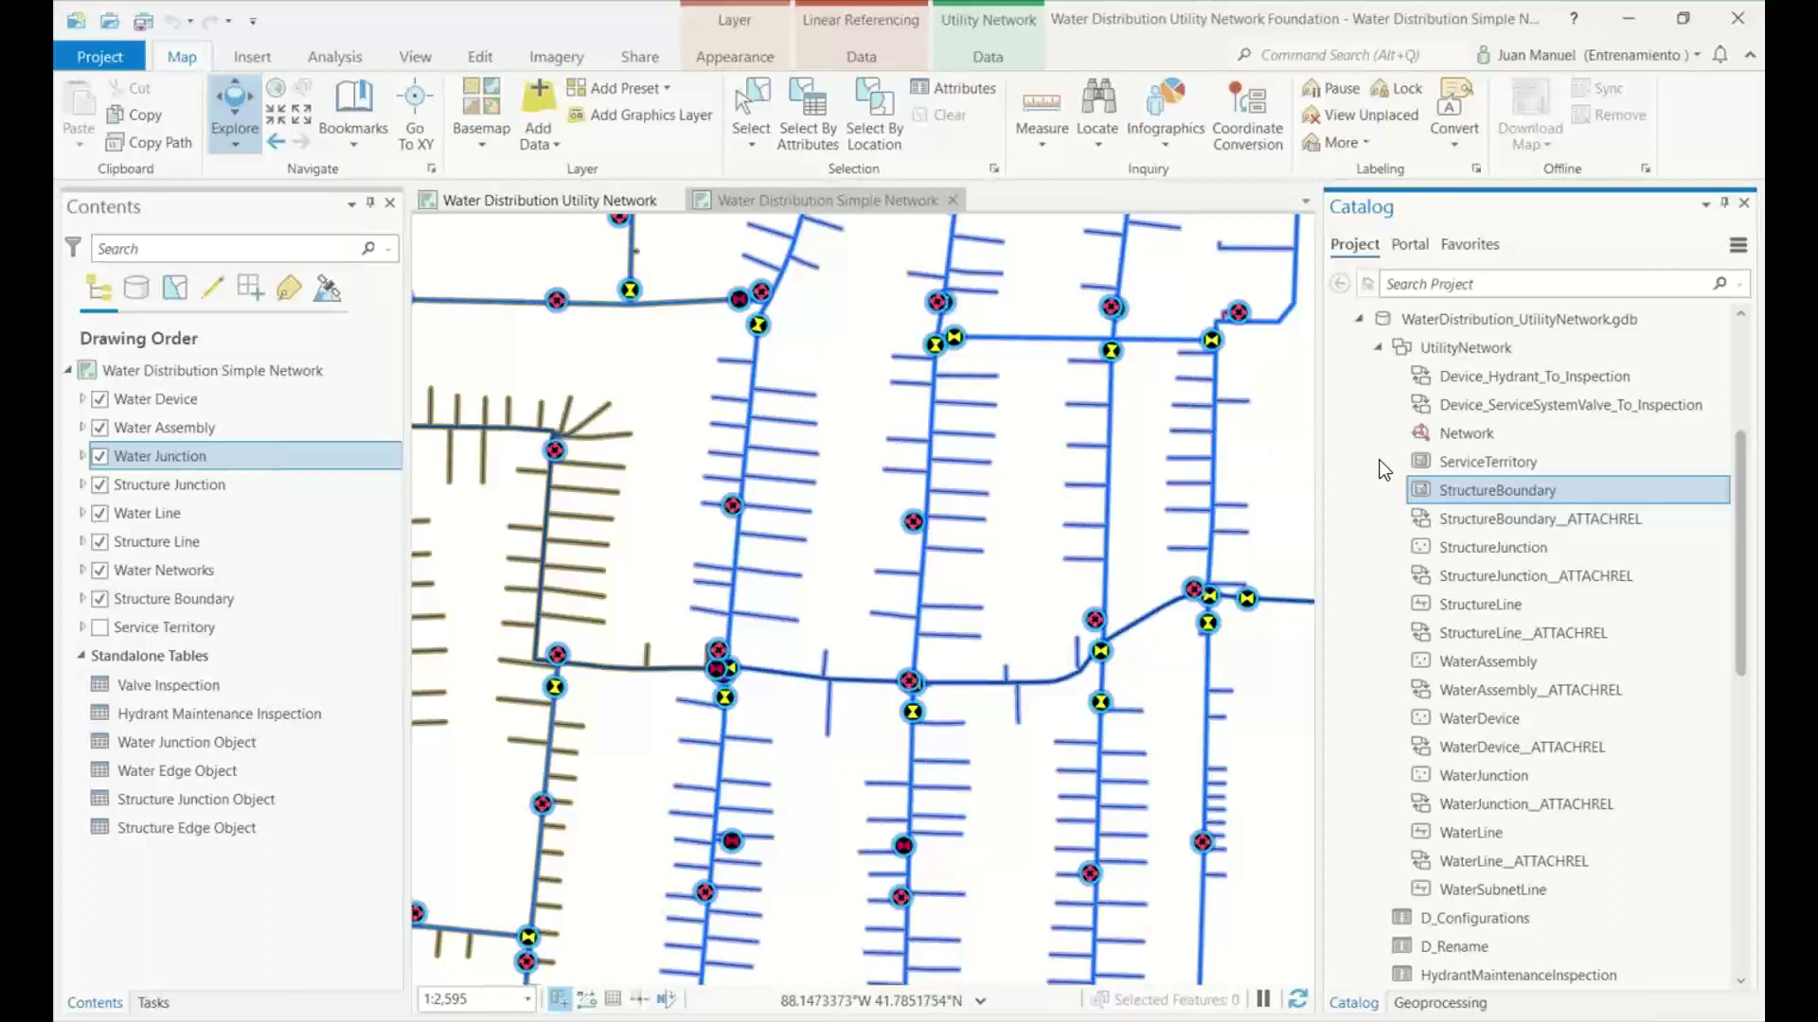
Point out the Network dataset in the geodatabase, consult the Utility Network data model slide, and return to ArcGIS Pro.
click(1458, 433)
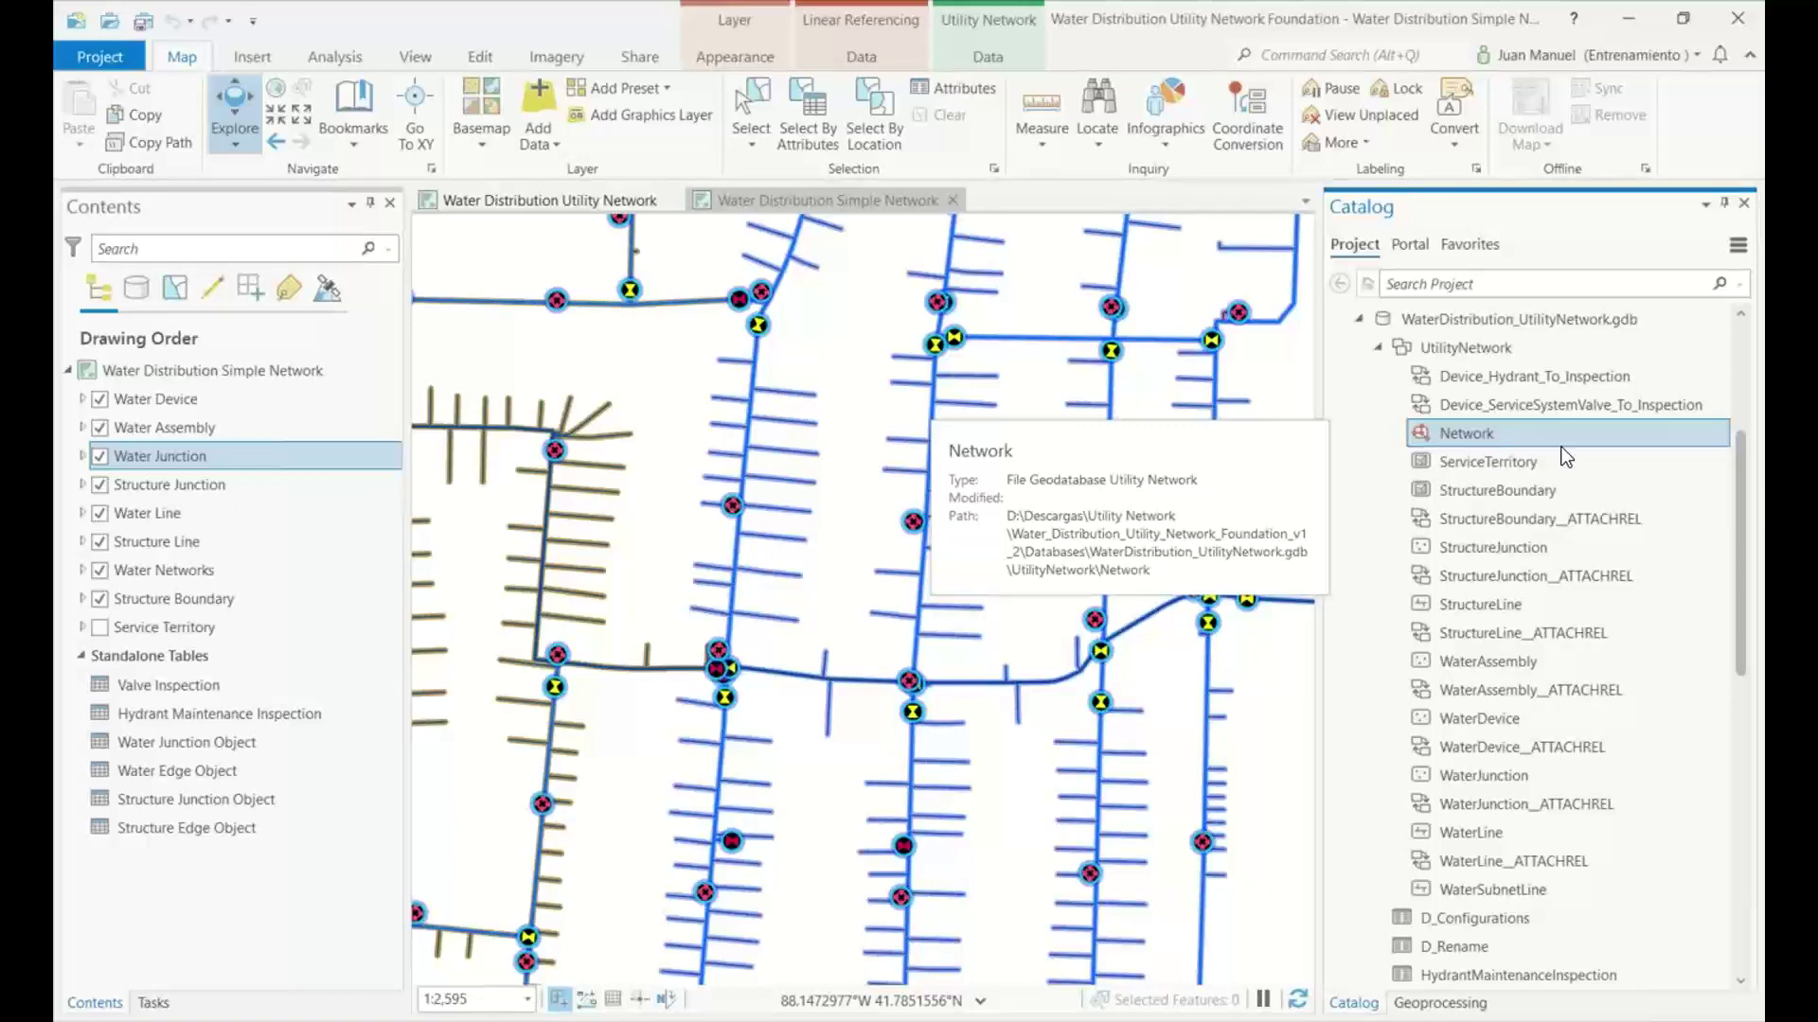
key(alt+Tab)
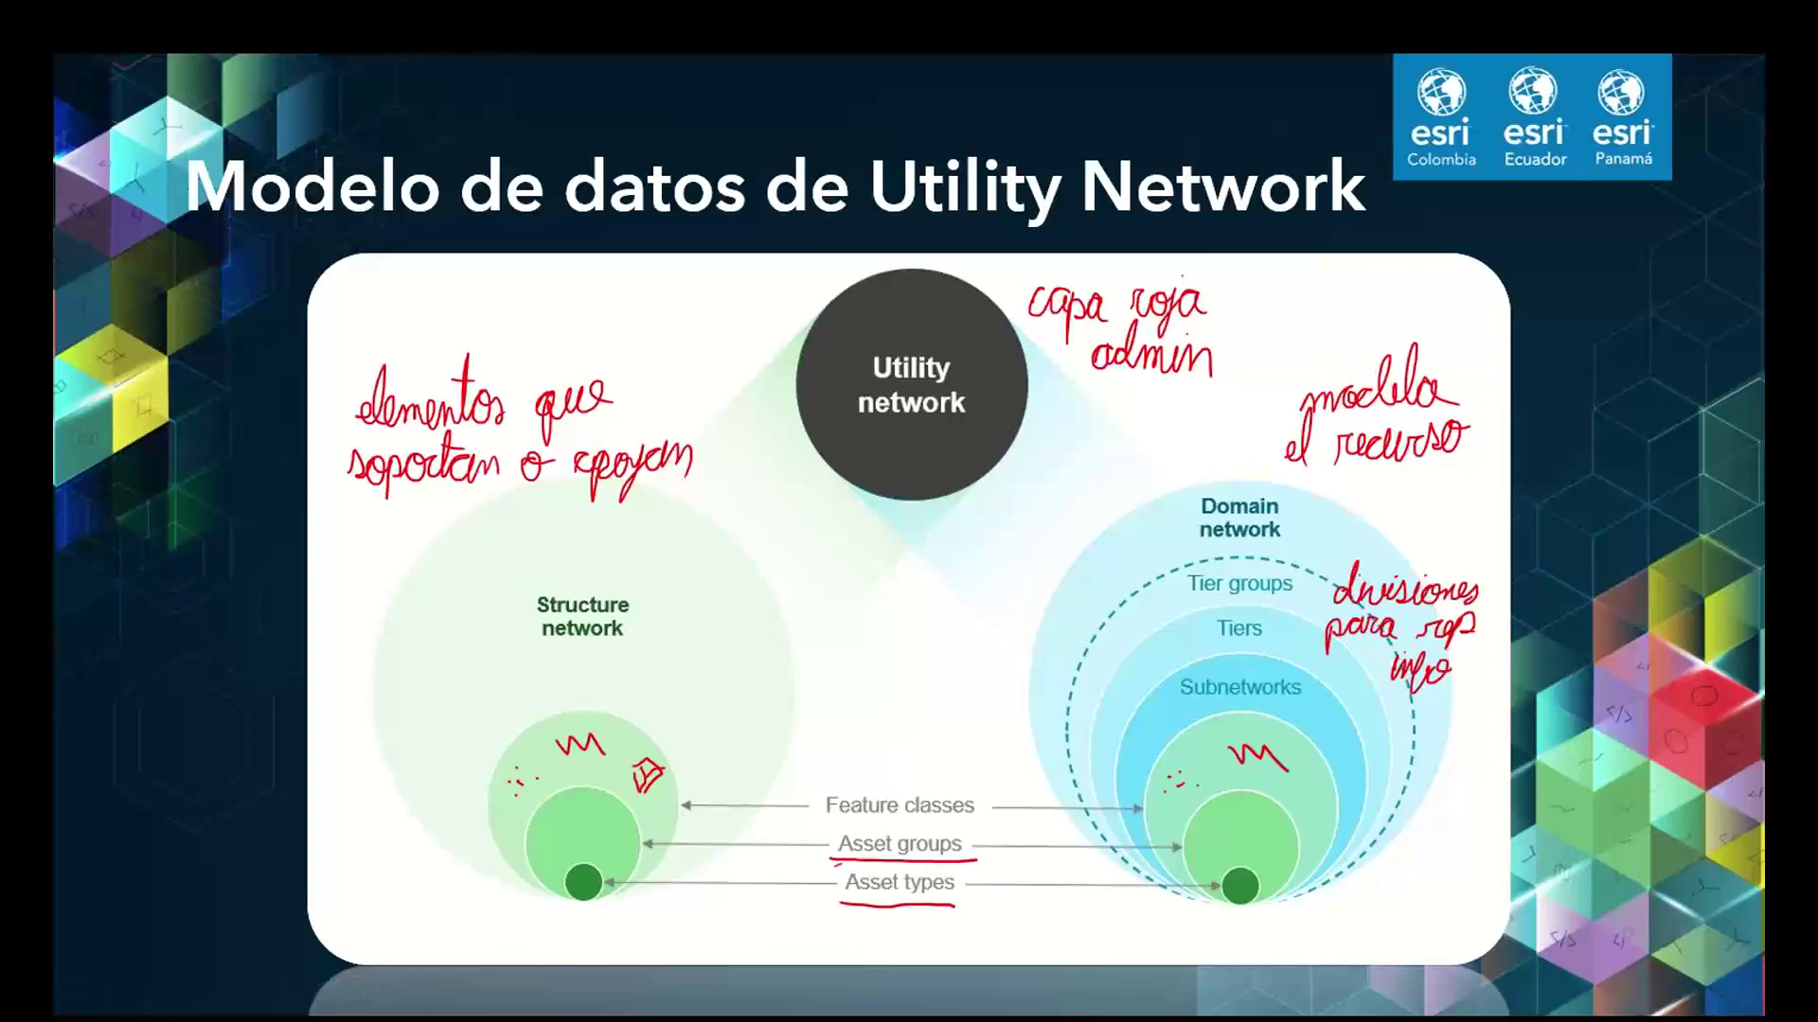
key(alt+Tab)
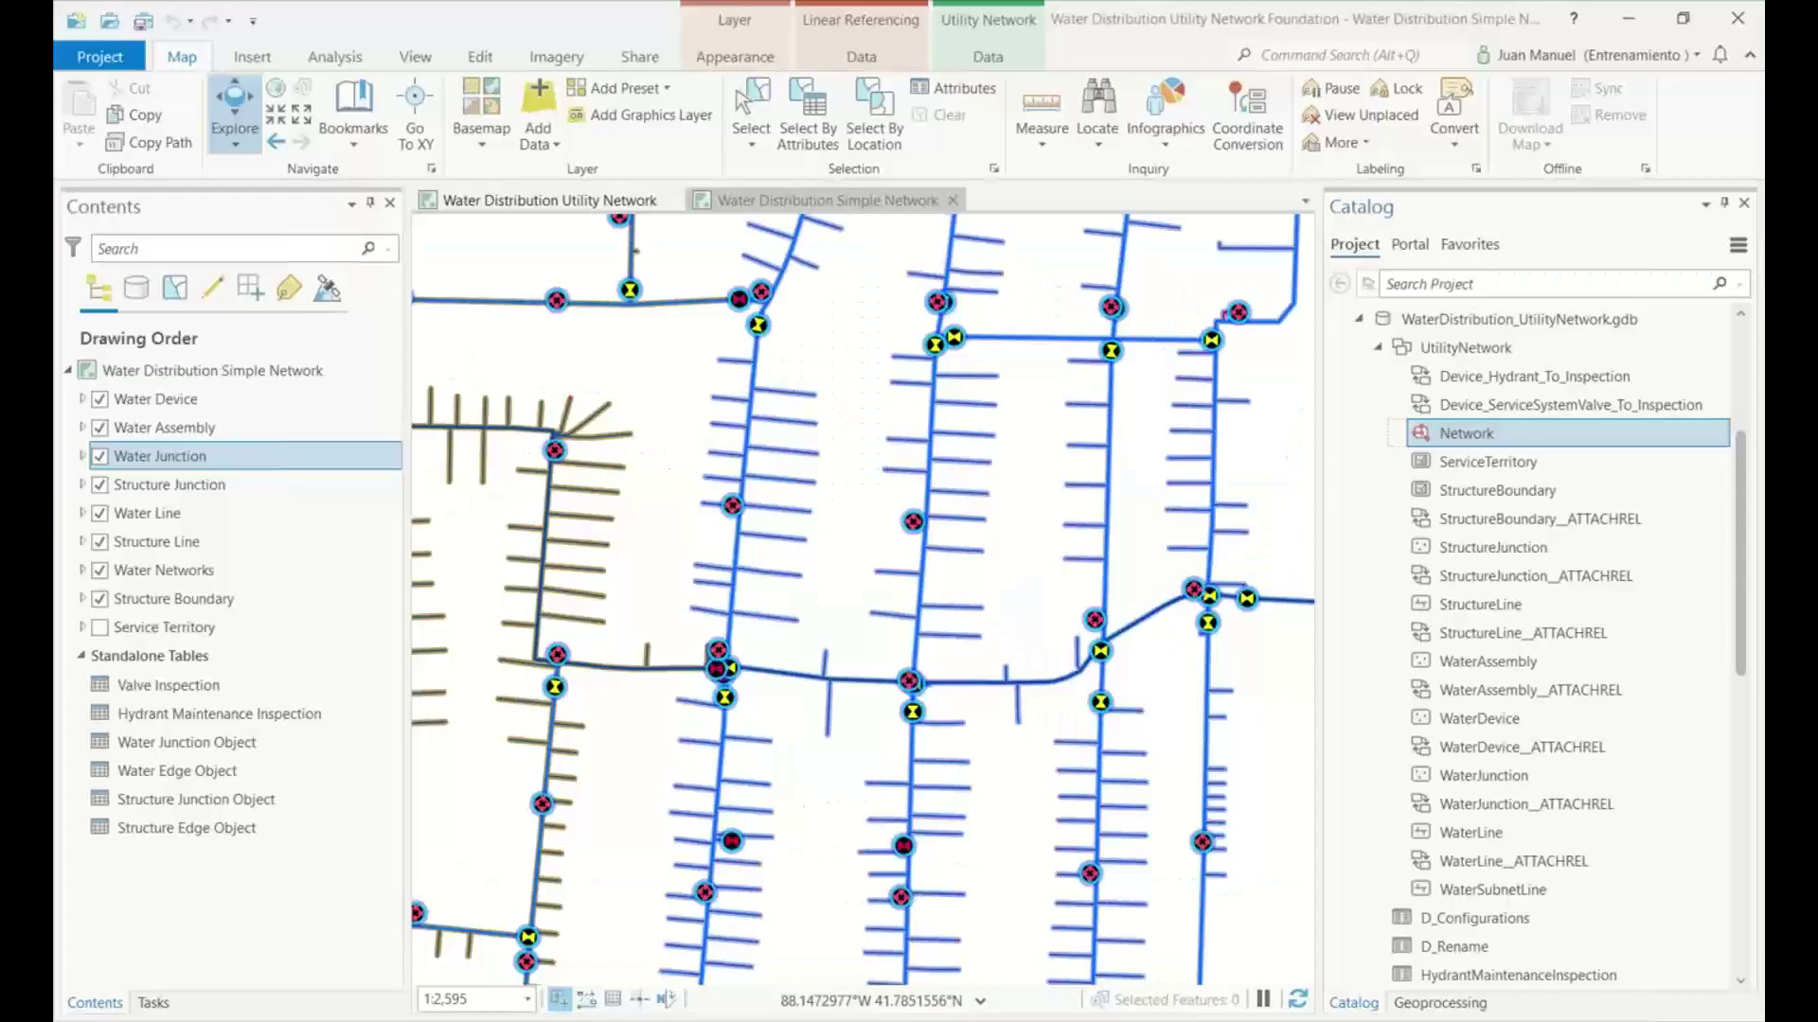
Select the StructureBoundary, StructureJunction and StructureLine feature classes together in the UtilityNetwork dataset.
click(1484, 494)
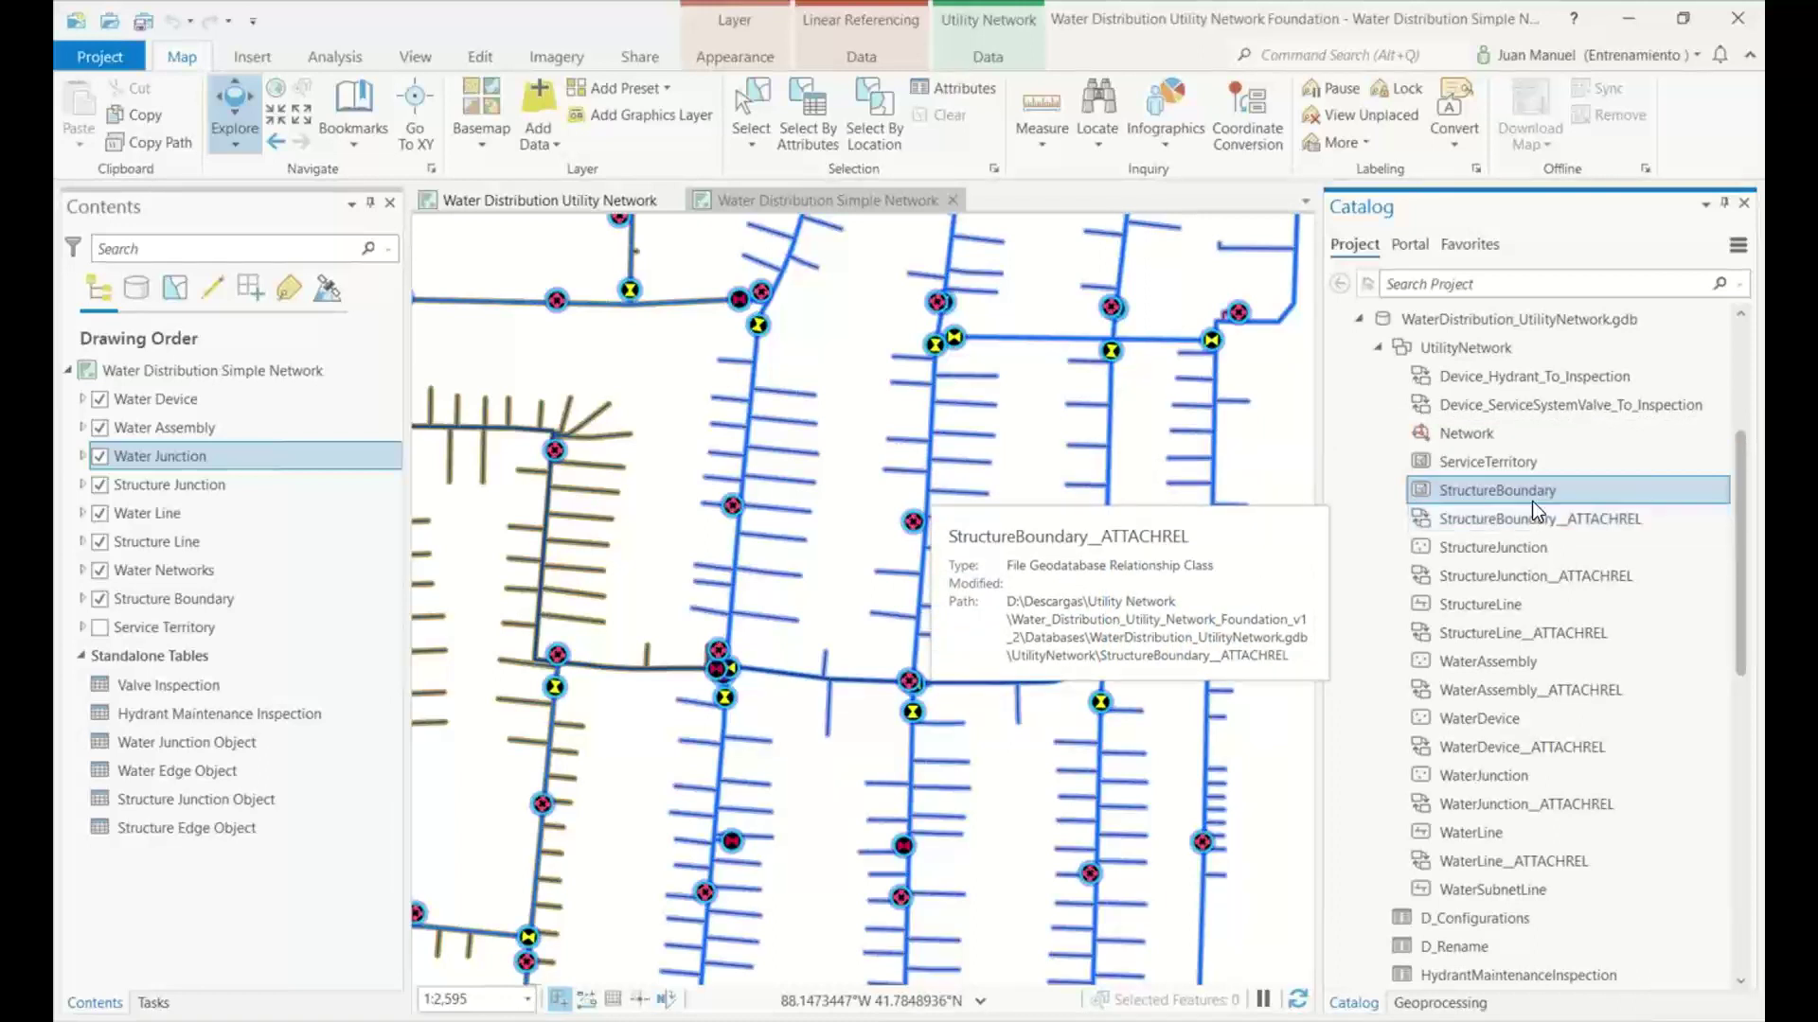
ctrl+click(1441, 550)
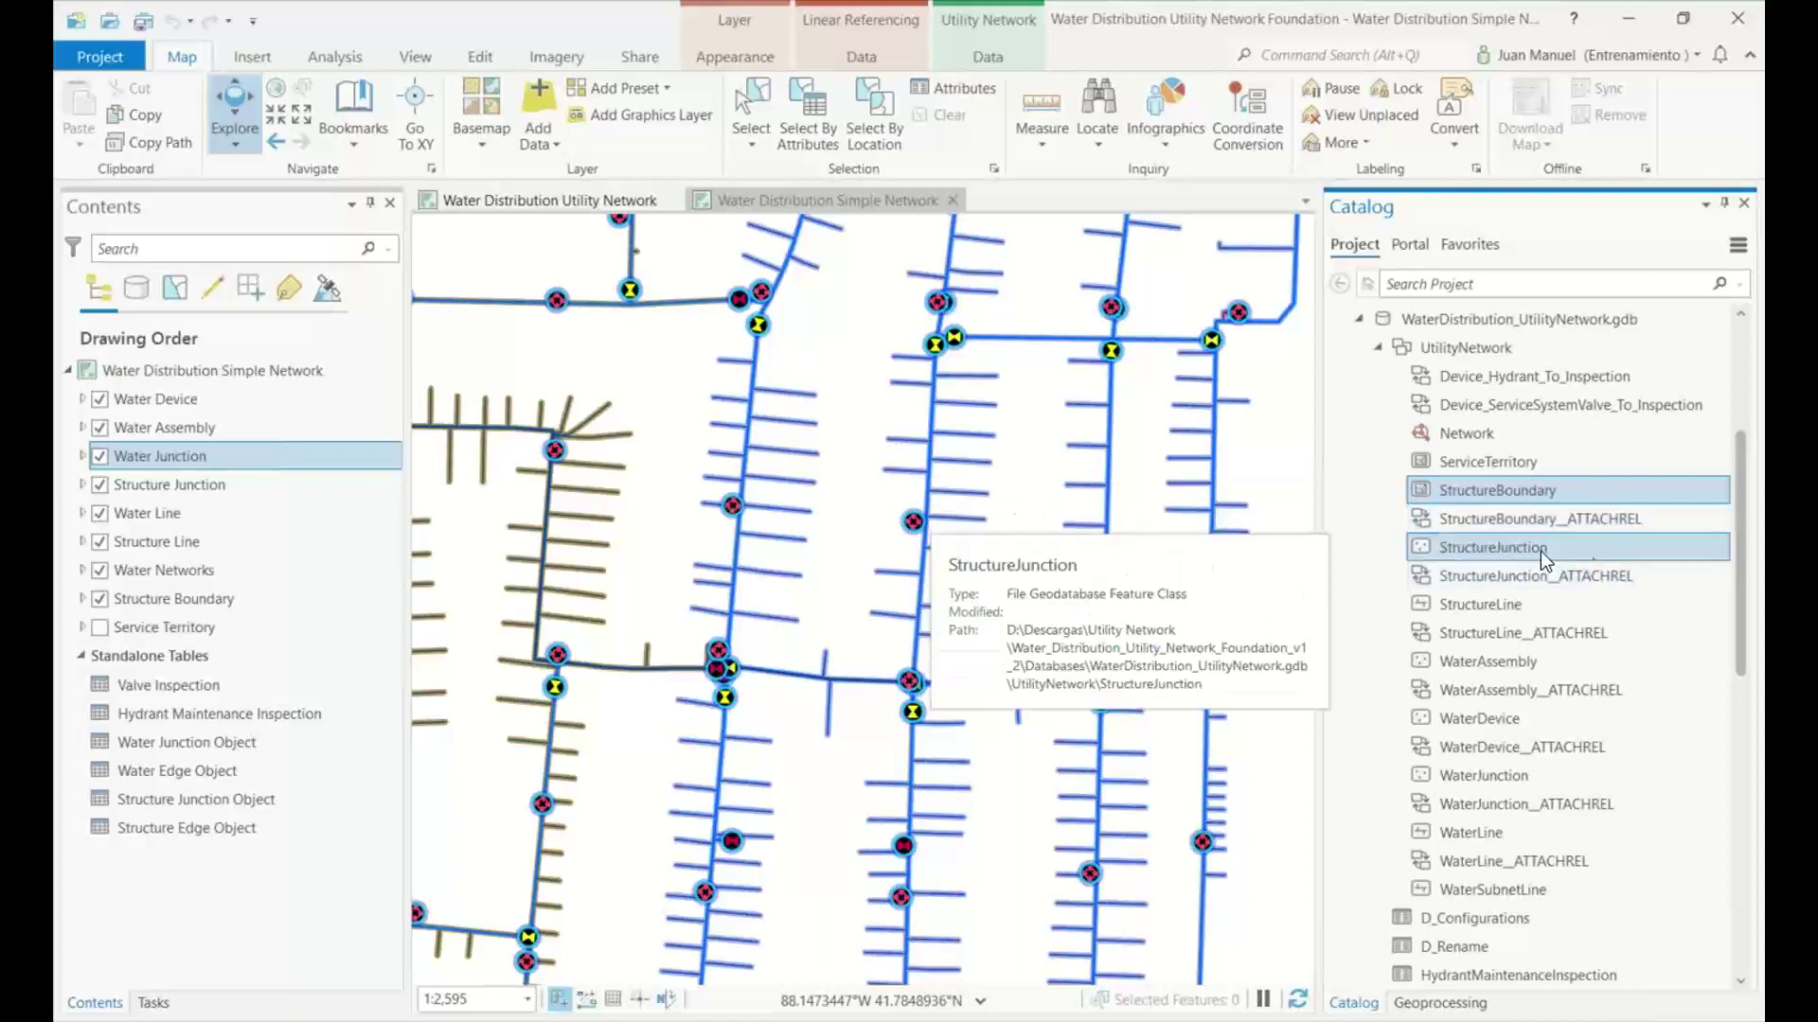
ctrl+click(1464, 607)
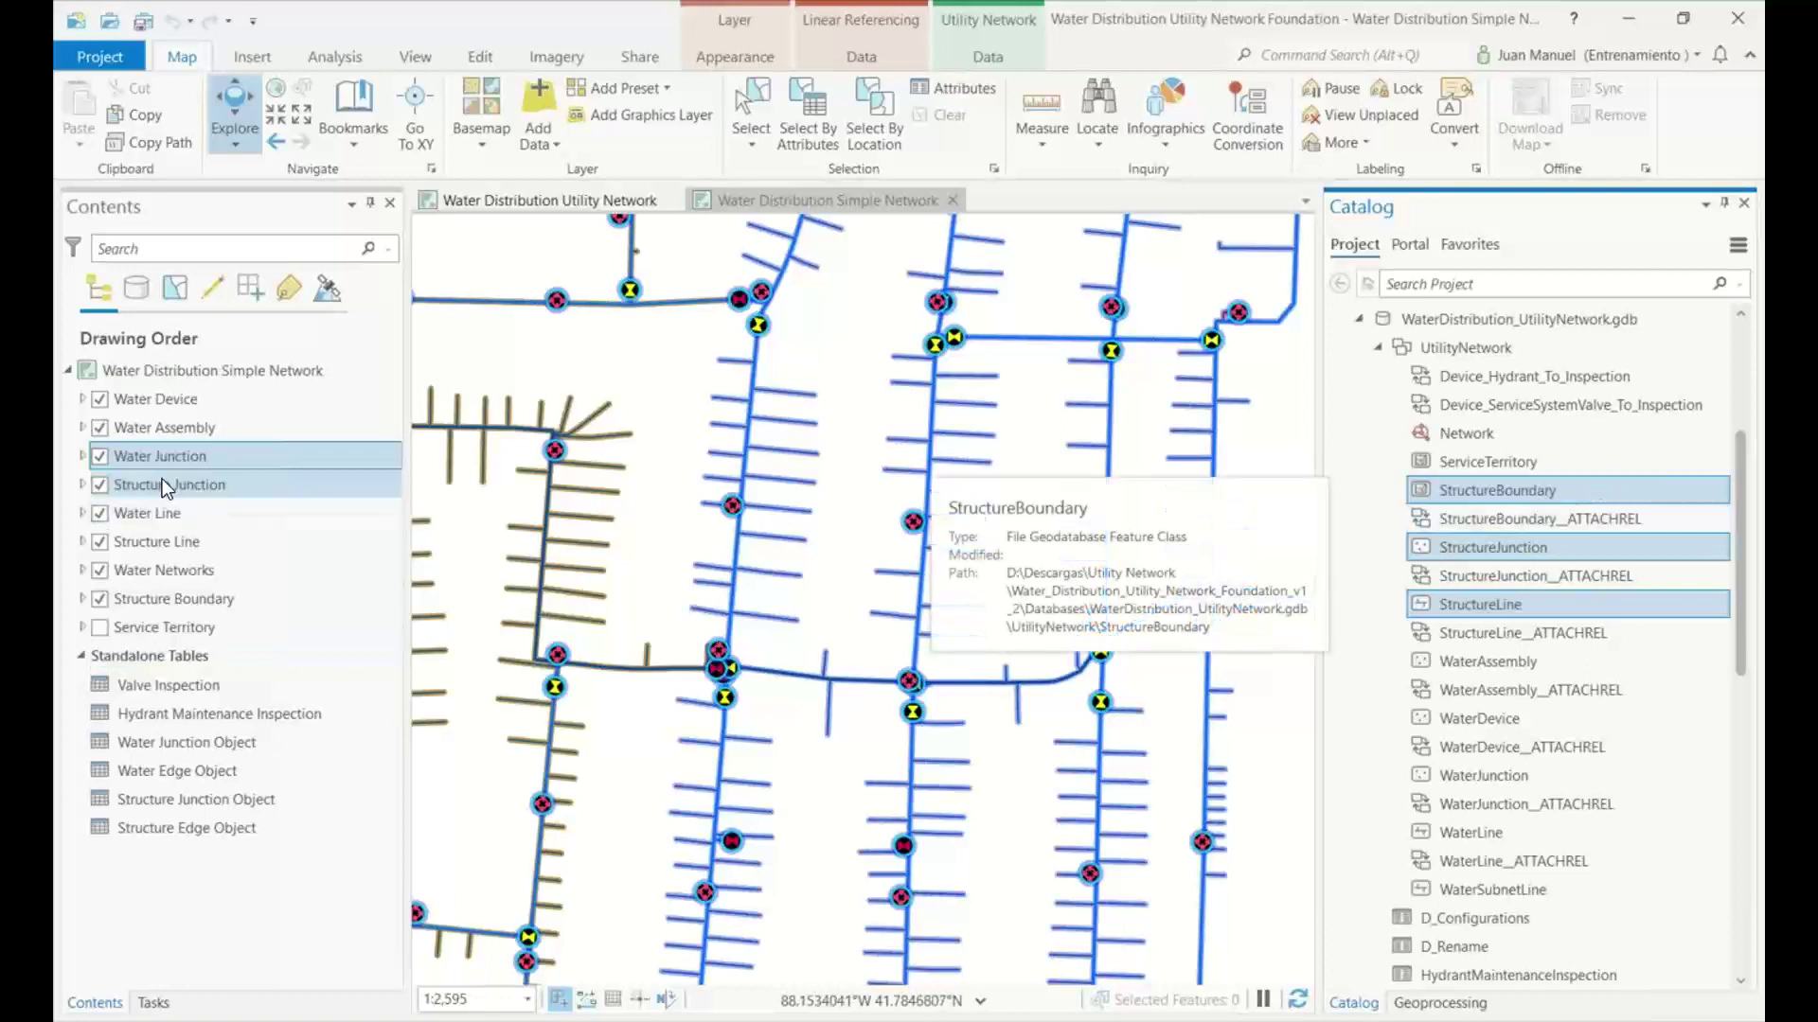
Select the matching Structure Boundary, Structure Junction and Structure Line layers together in the map's layer list.
click(291, 599)
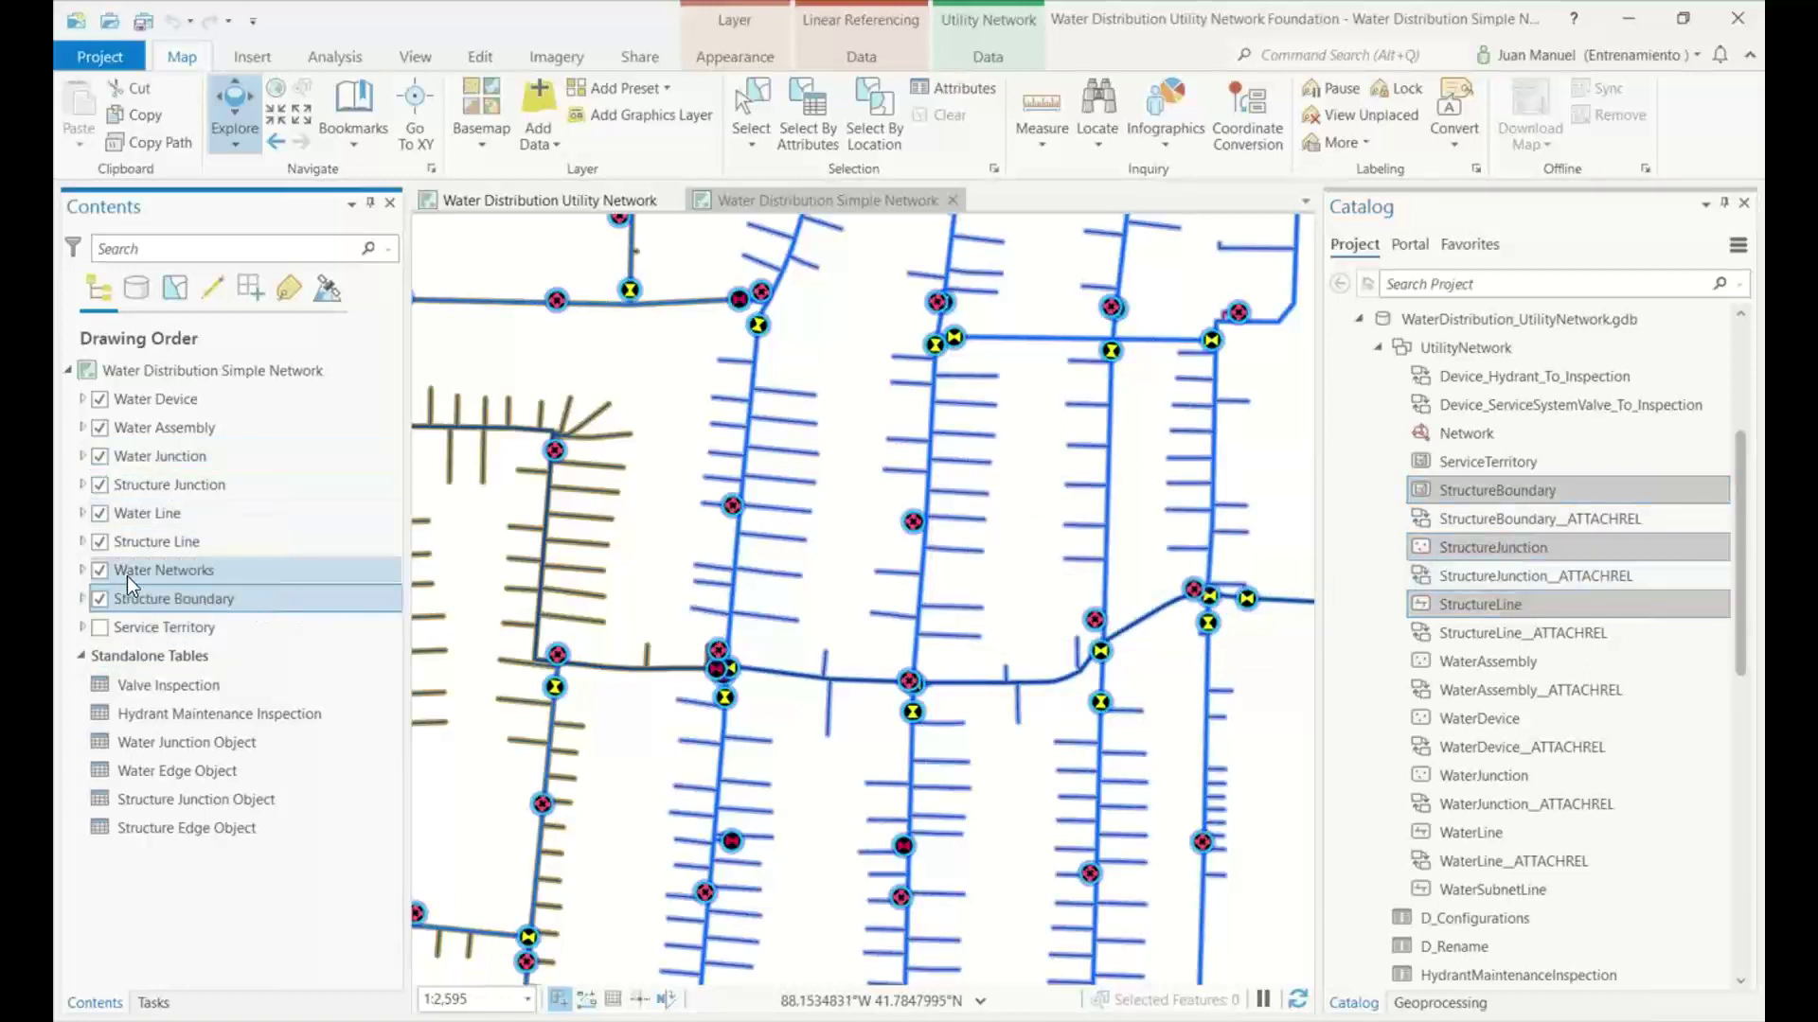
ctrl+click(197, 485)
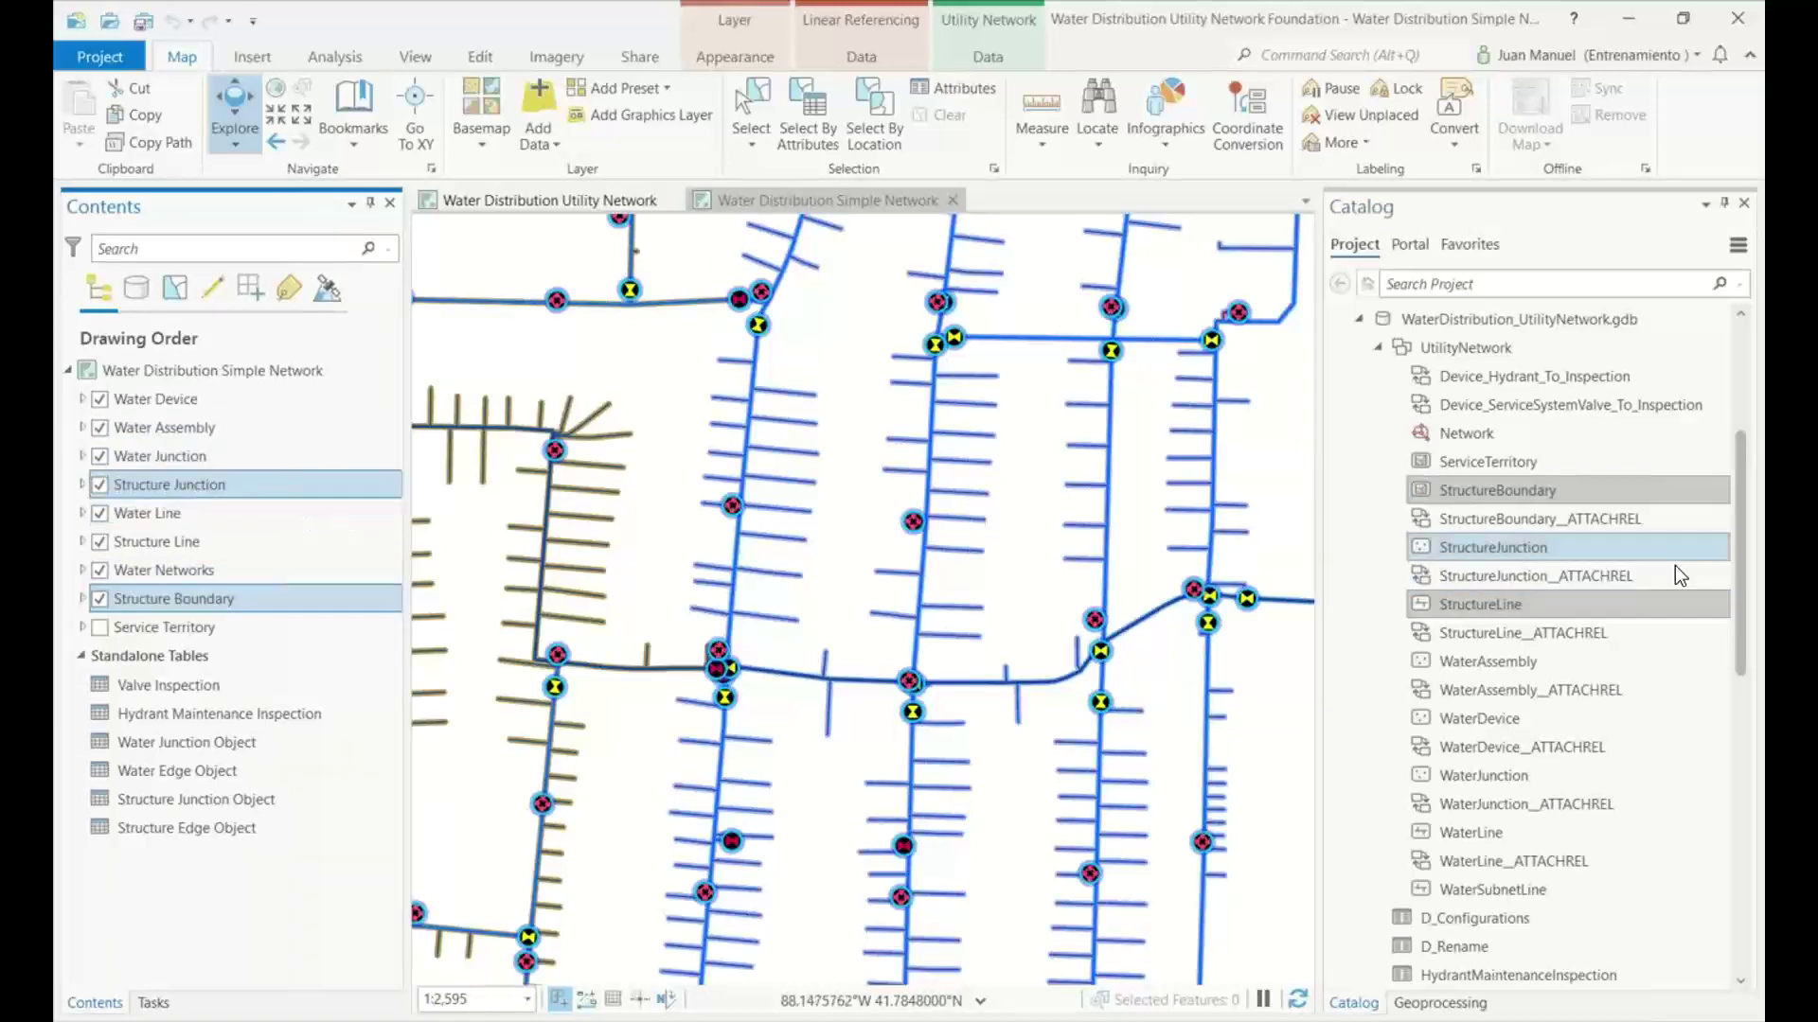
ctrl+click(205, 545)
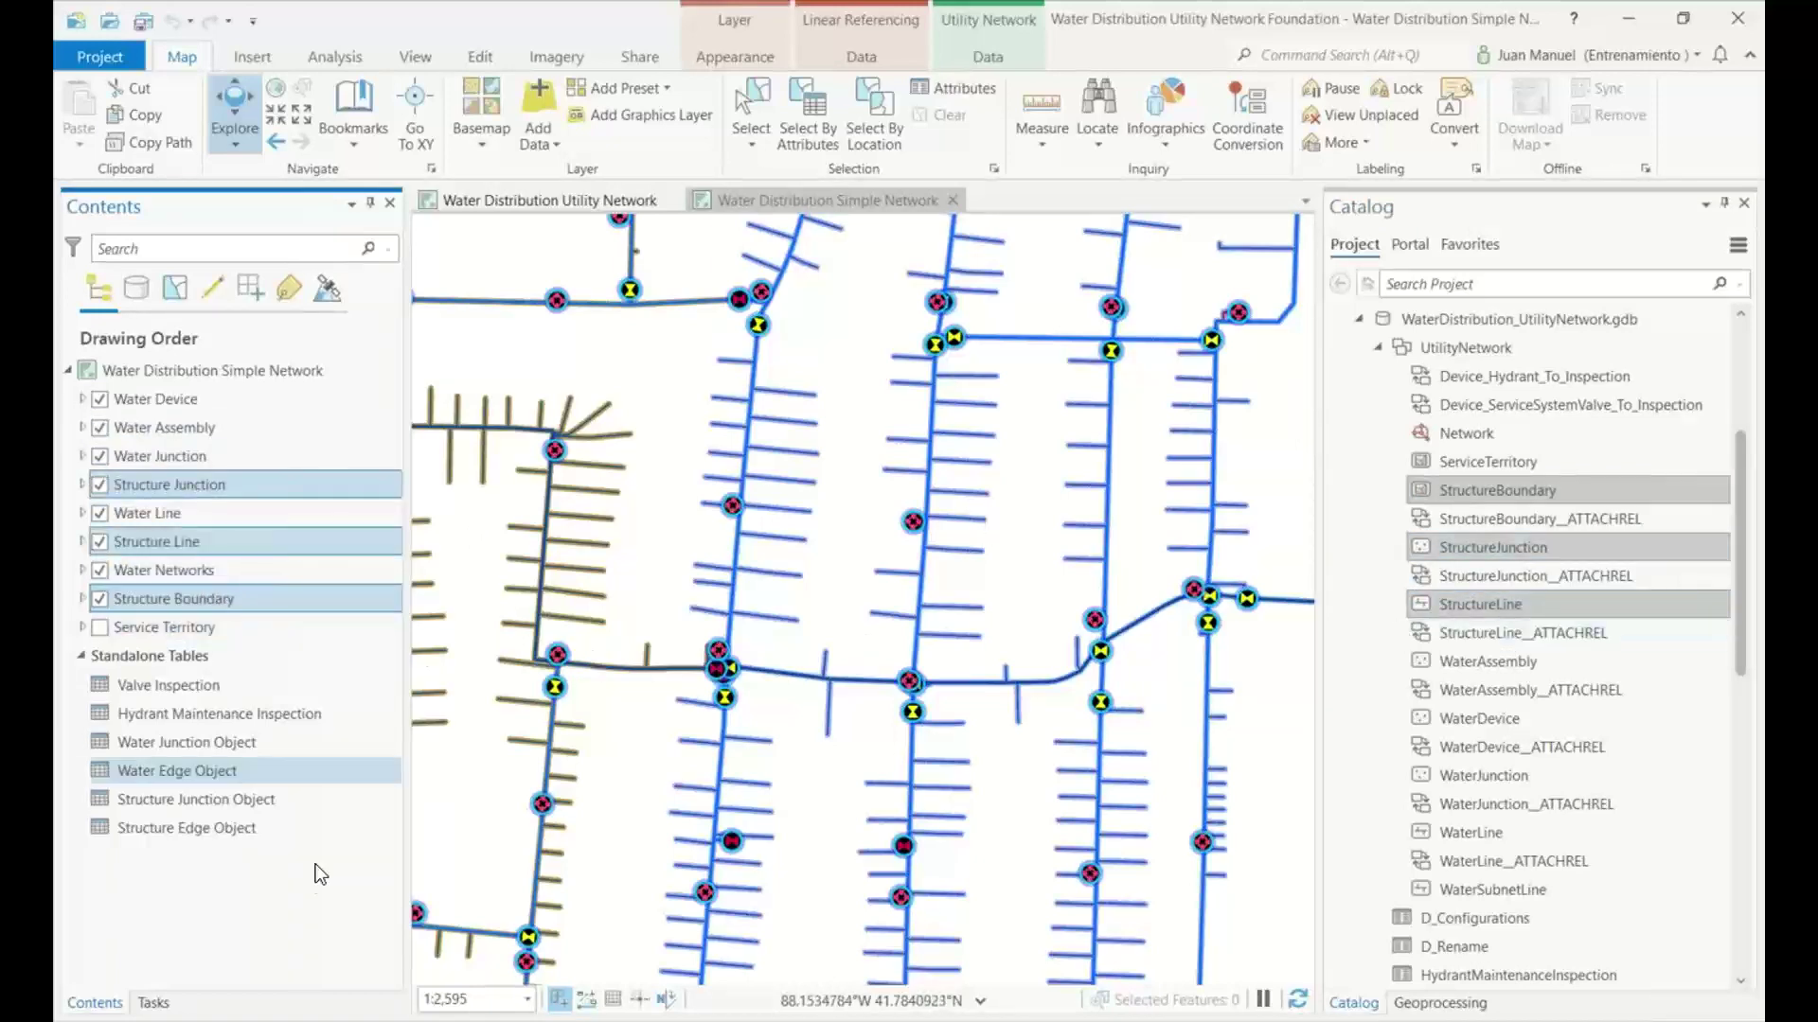
ctrl+click(242, 716)
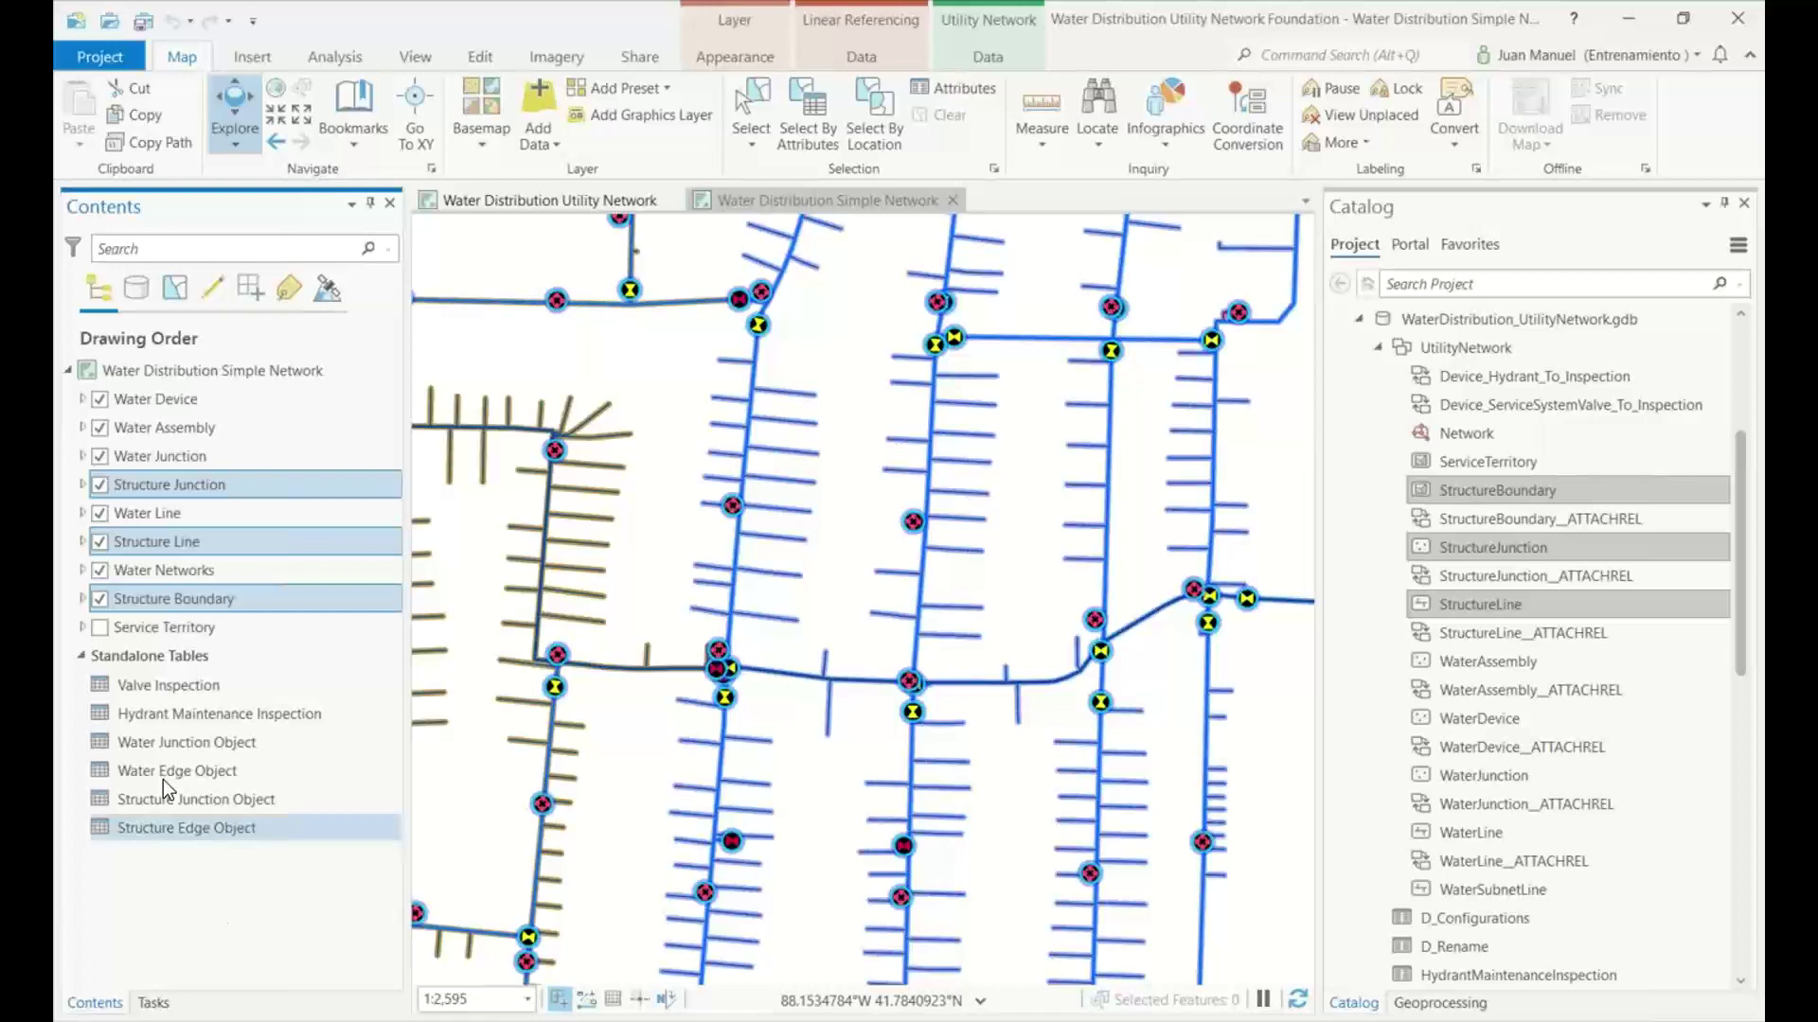
Expand the Structure Boundary layer to list its sublayers, keeping the Pipe Vault Boundary legend collapsed.
click(80, 599)
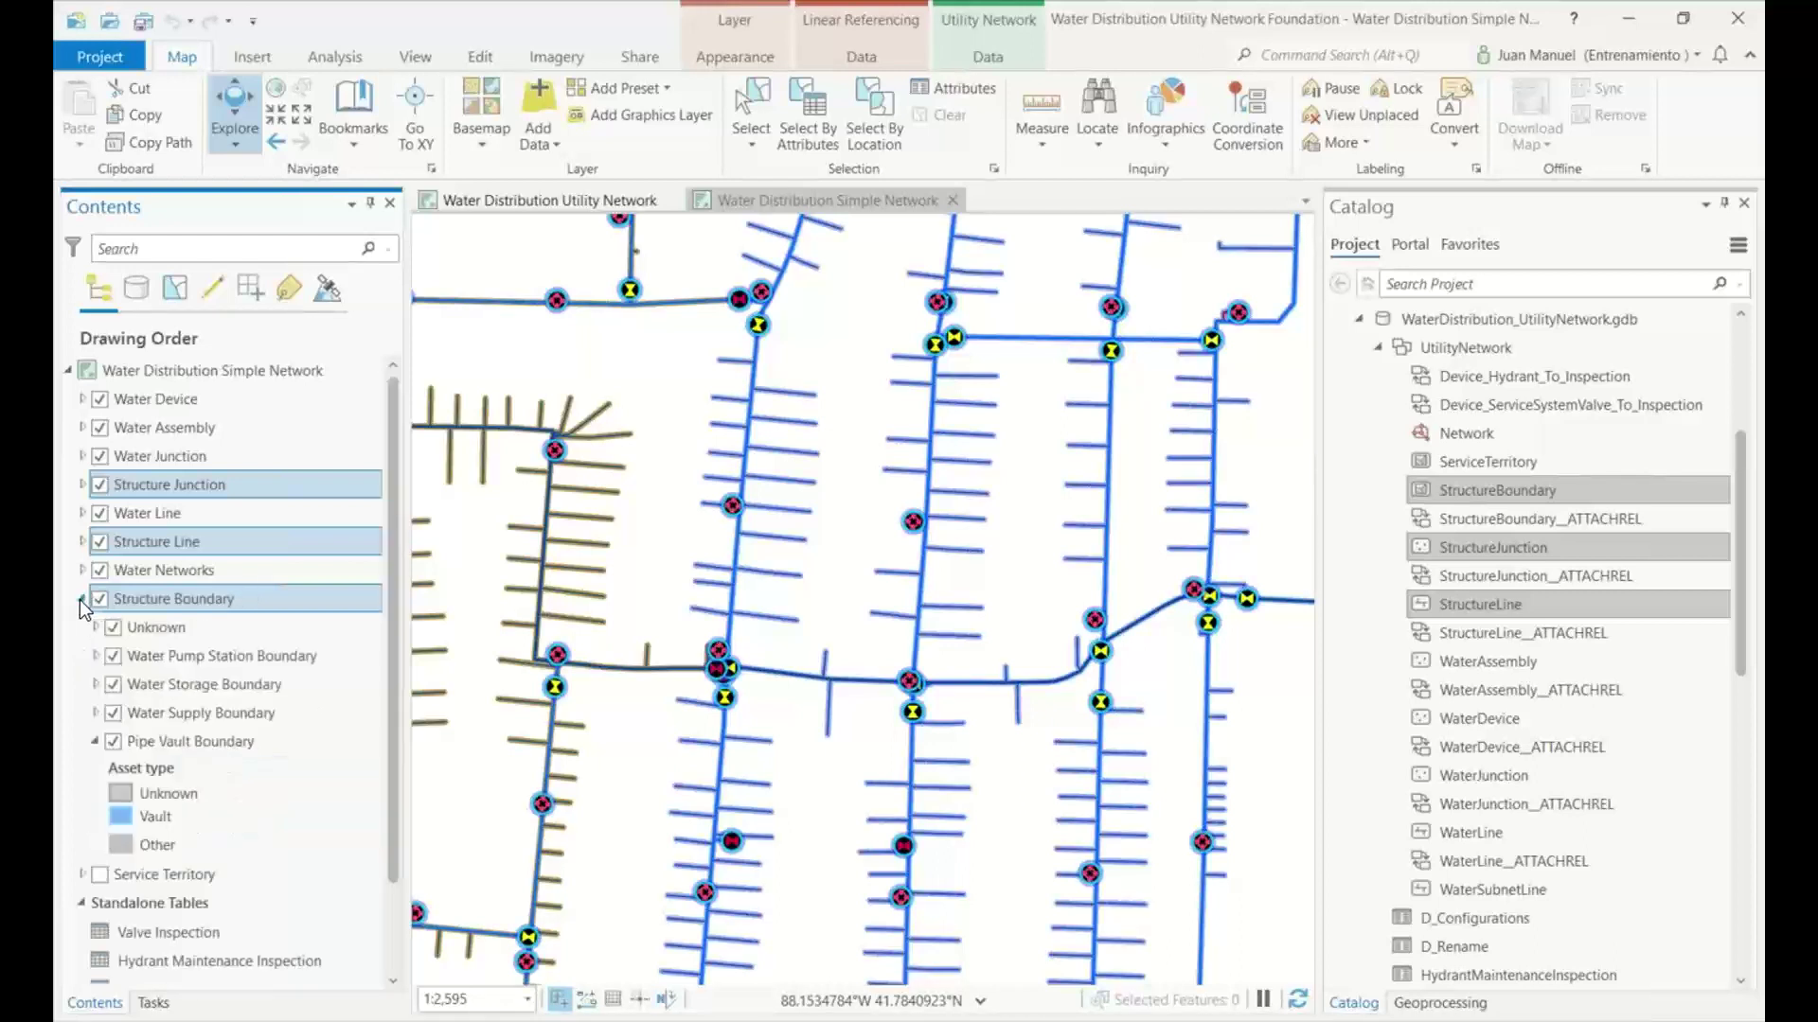
click(194, 629)
click(94, 741)
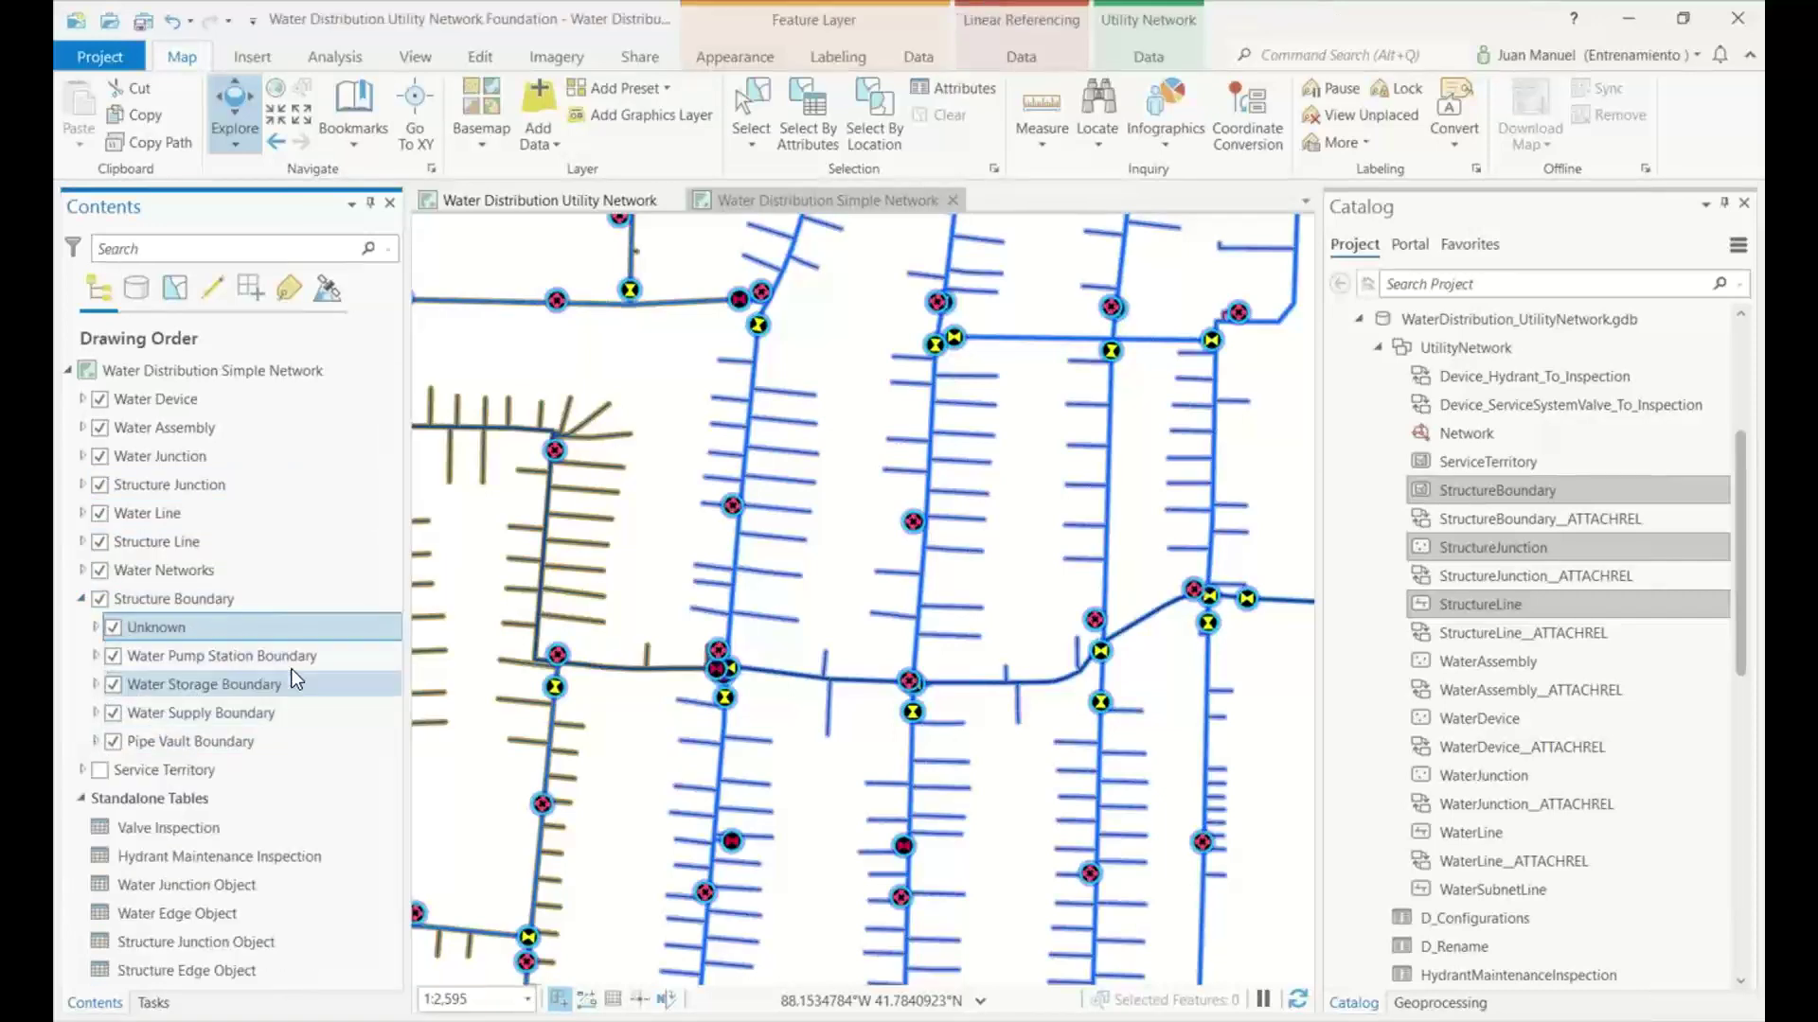
Go through the Structure Boundary asset groups, from Unknown and Water Pump Station to Water Storage, Water Supply and Pipe Vault.
click(230, 660)
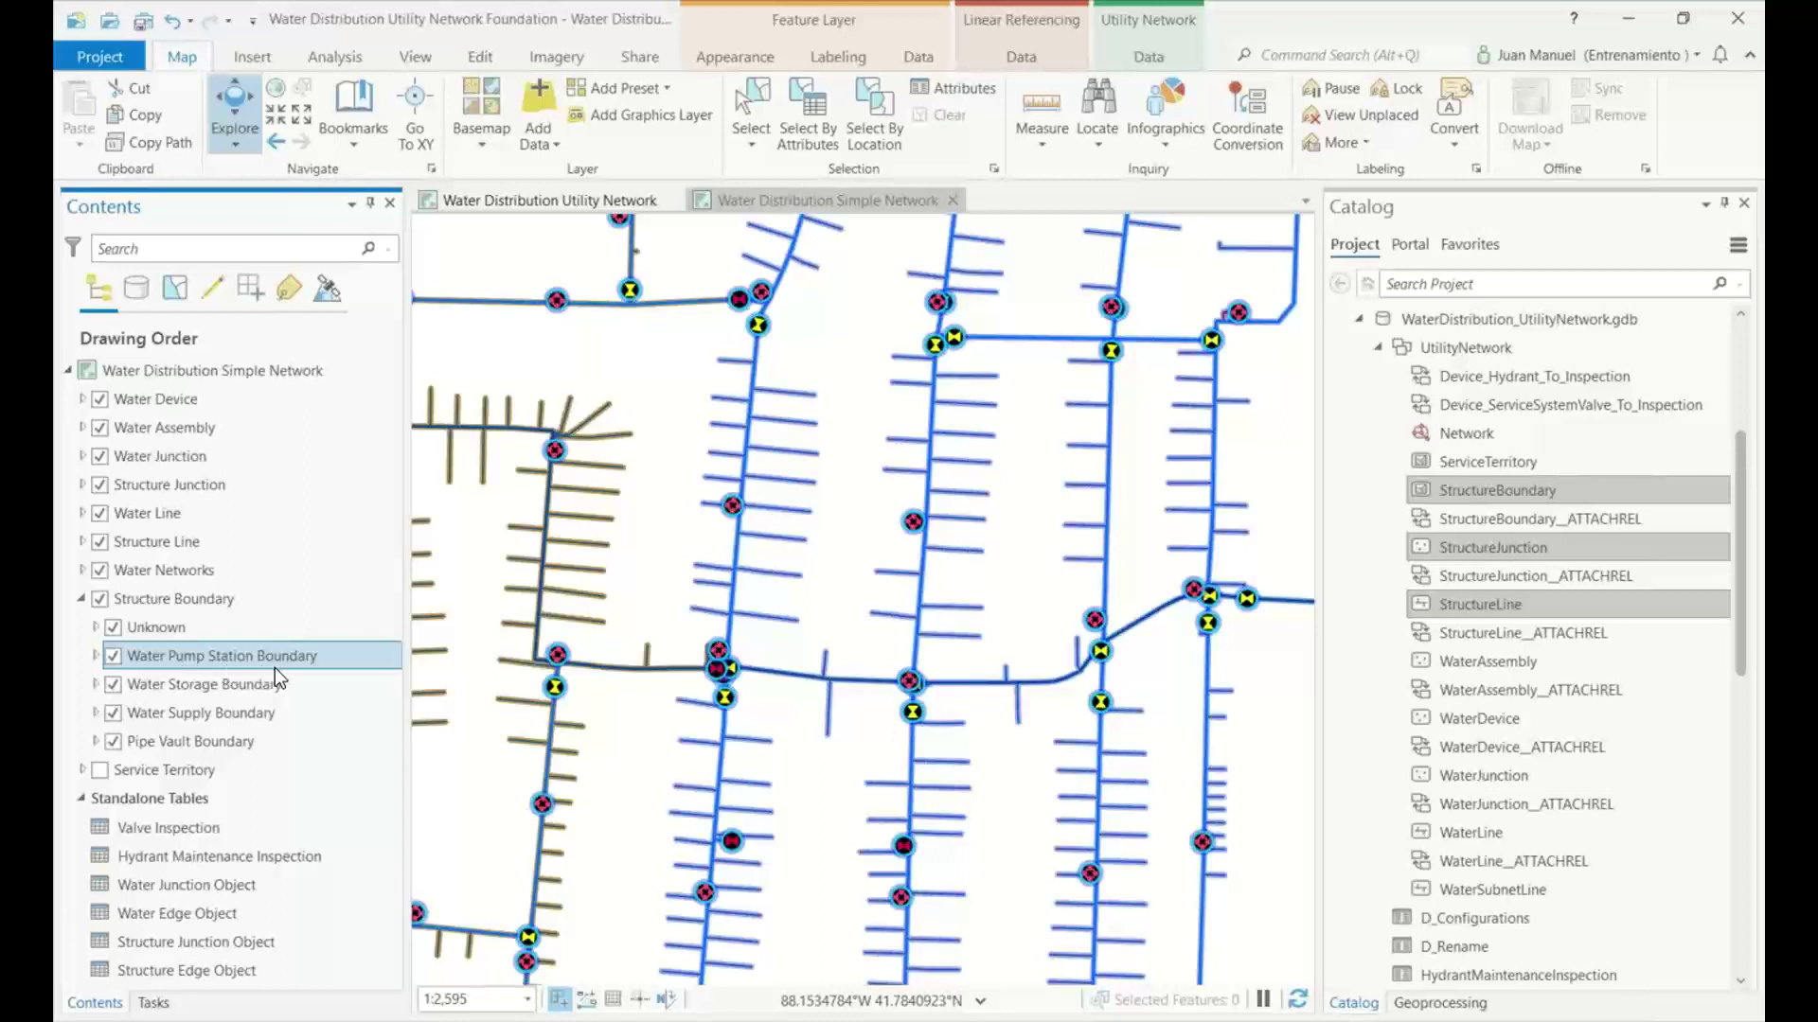
click(232, 685)
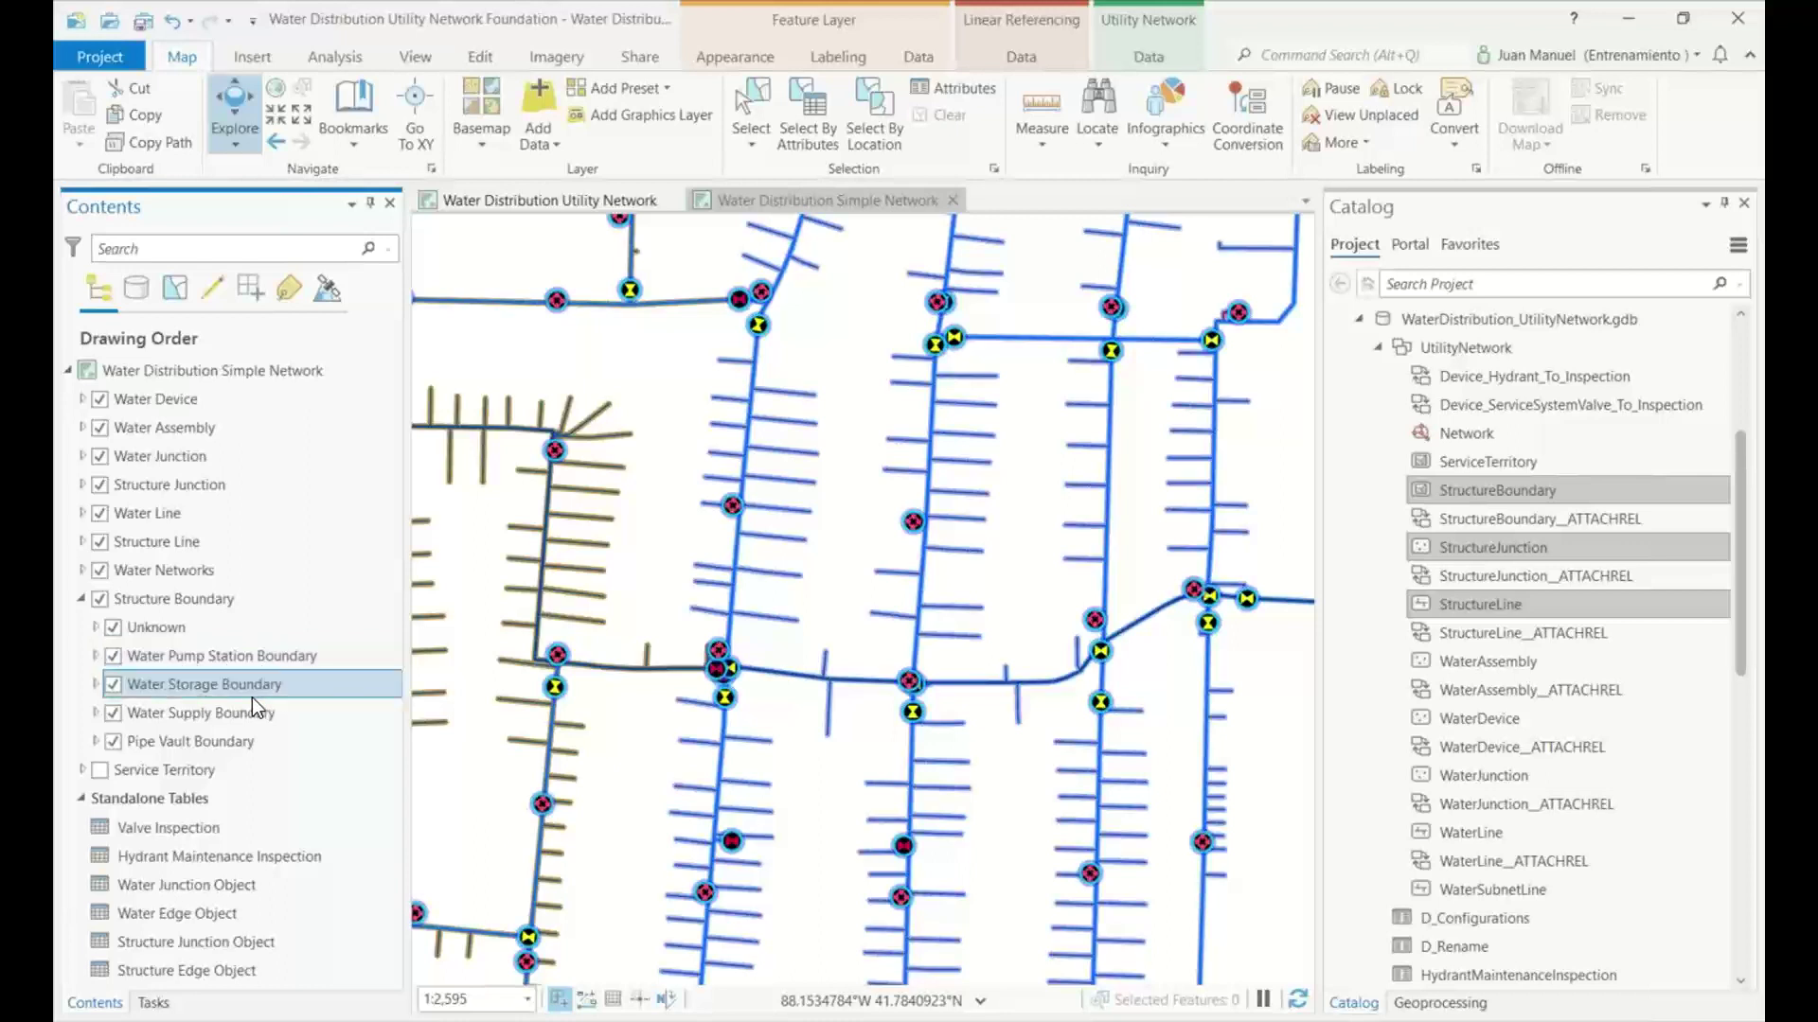
click(231, 718)
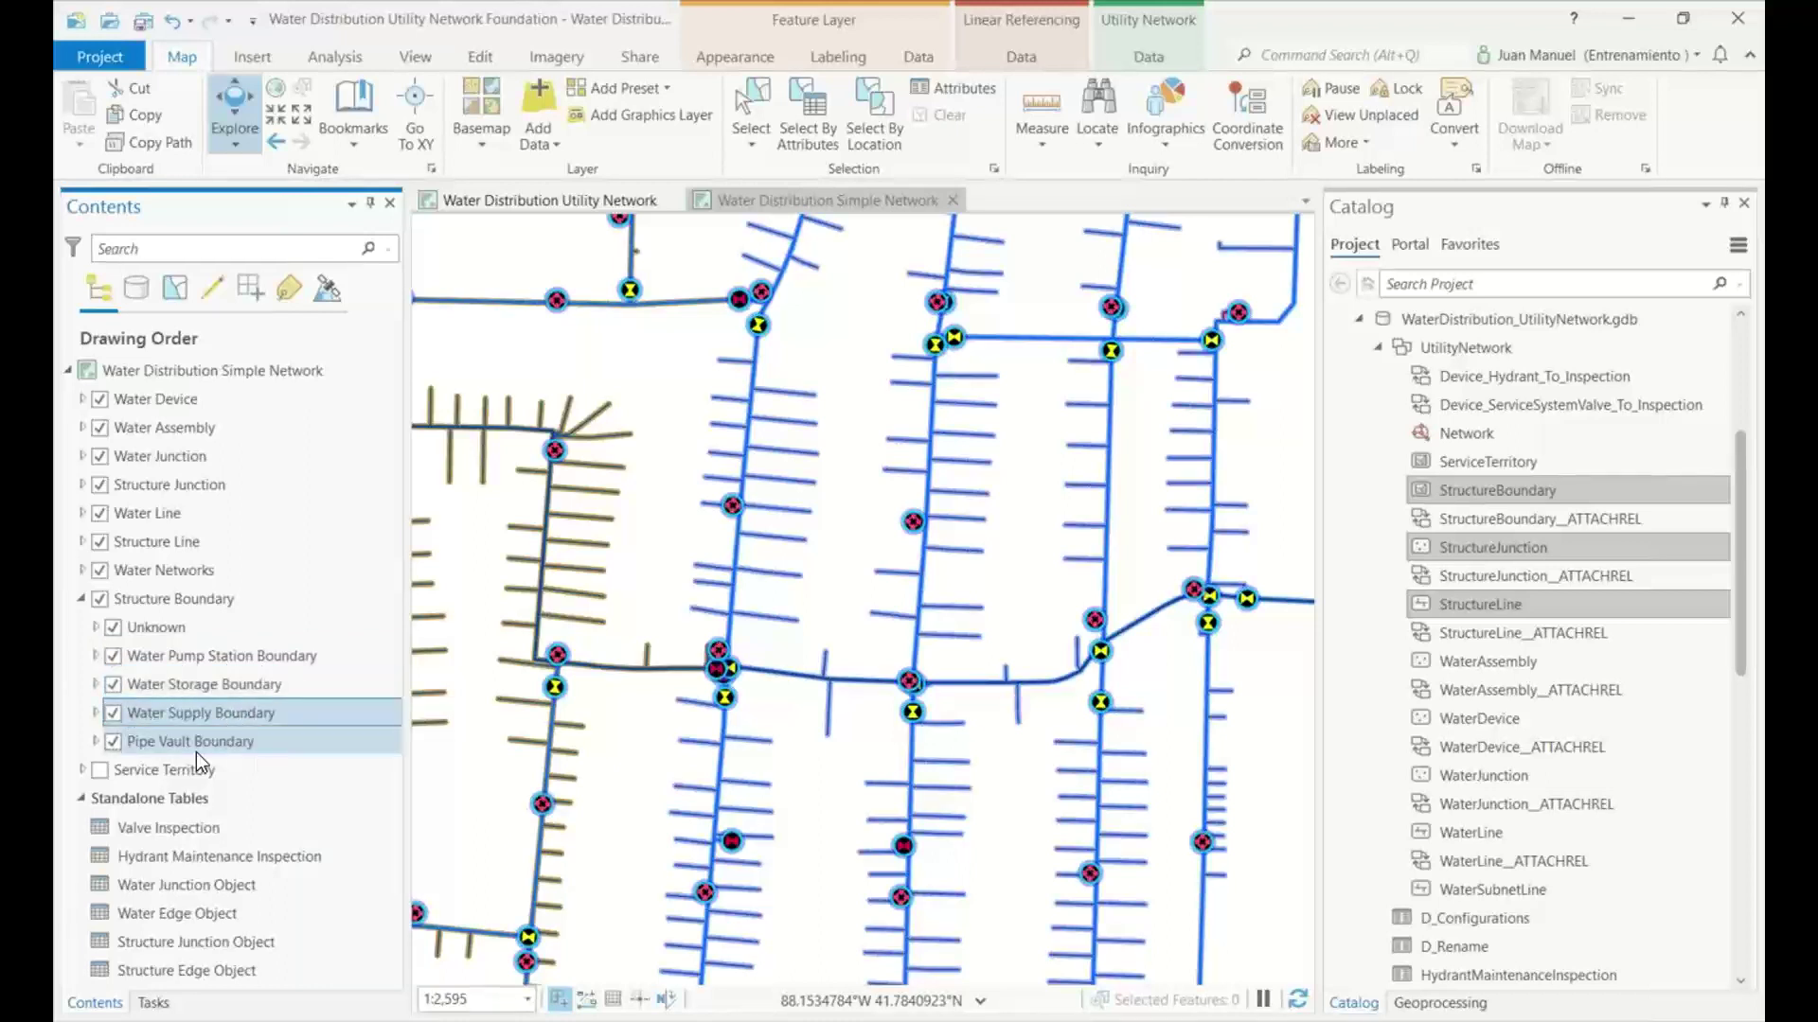
click(228, 746)
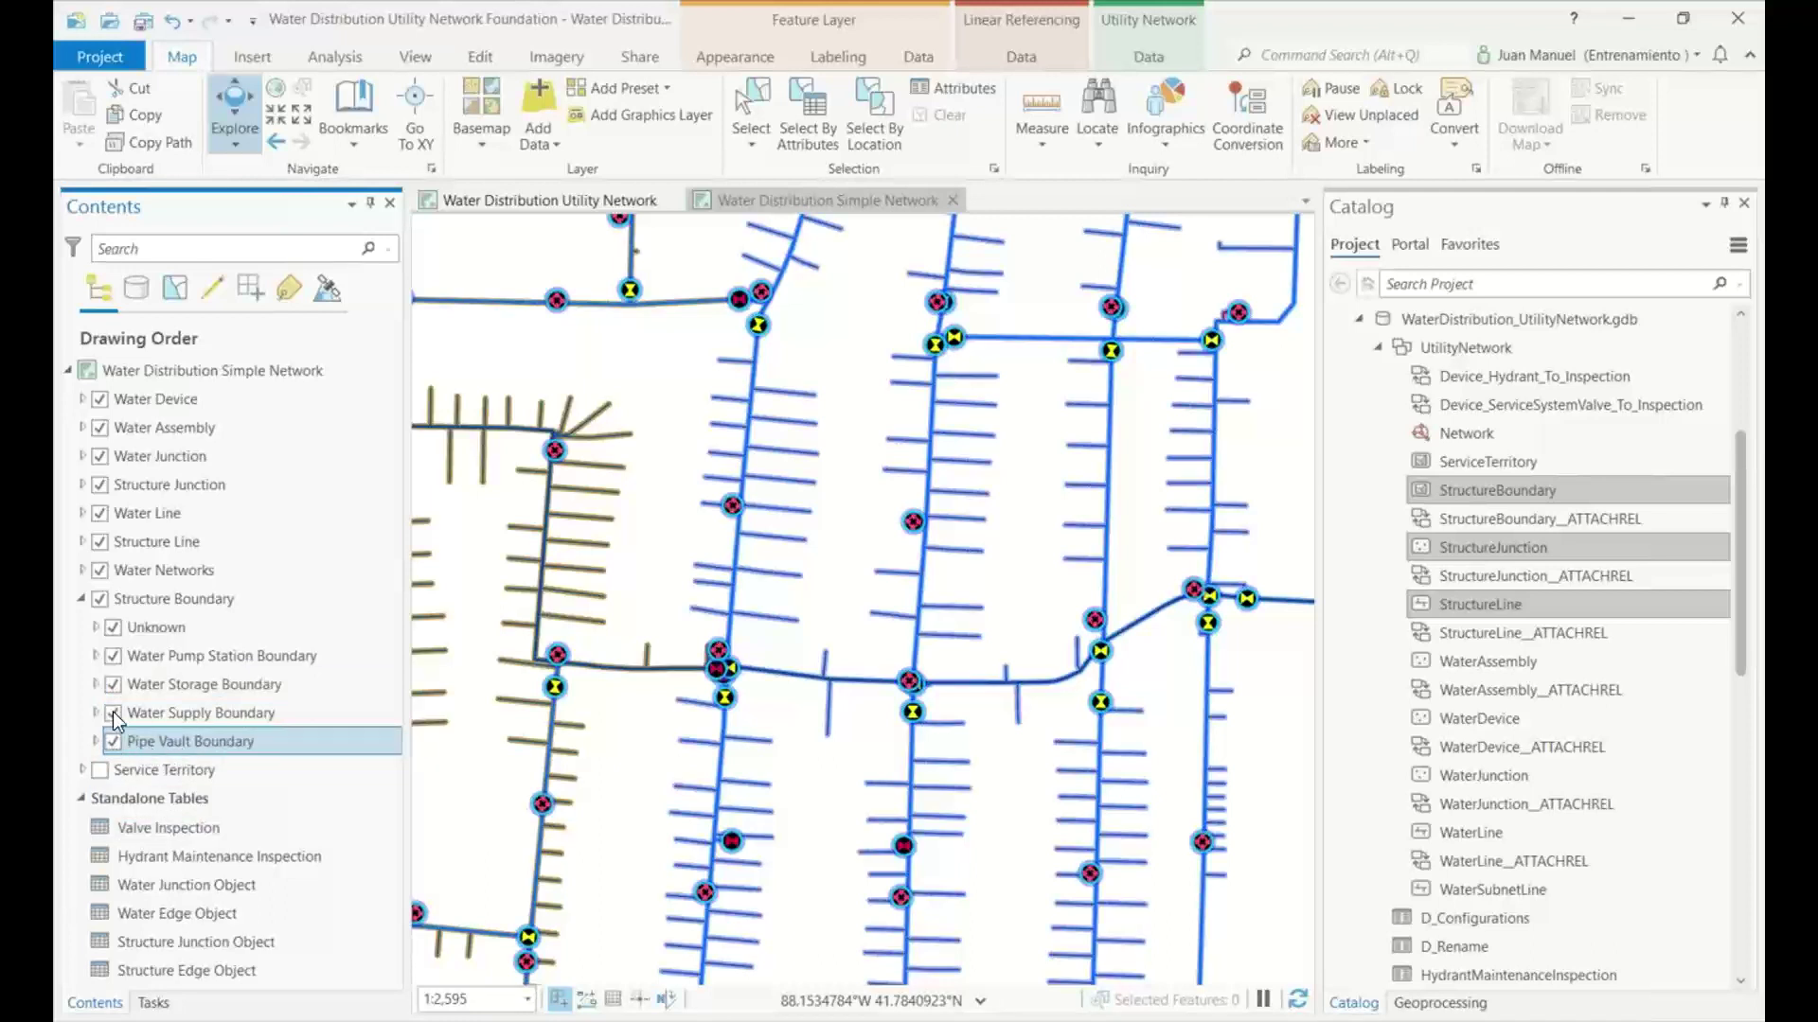
click(163, 631)
click(172, 660)
click(171, 688)
click(167, 717)
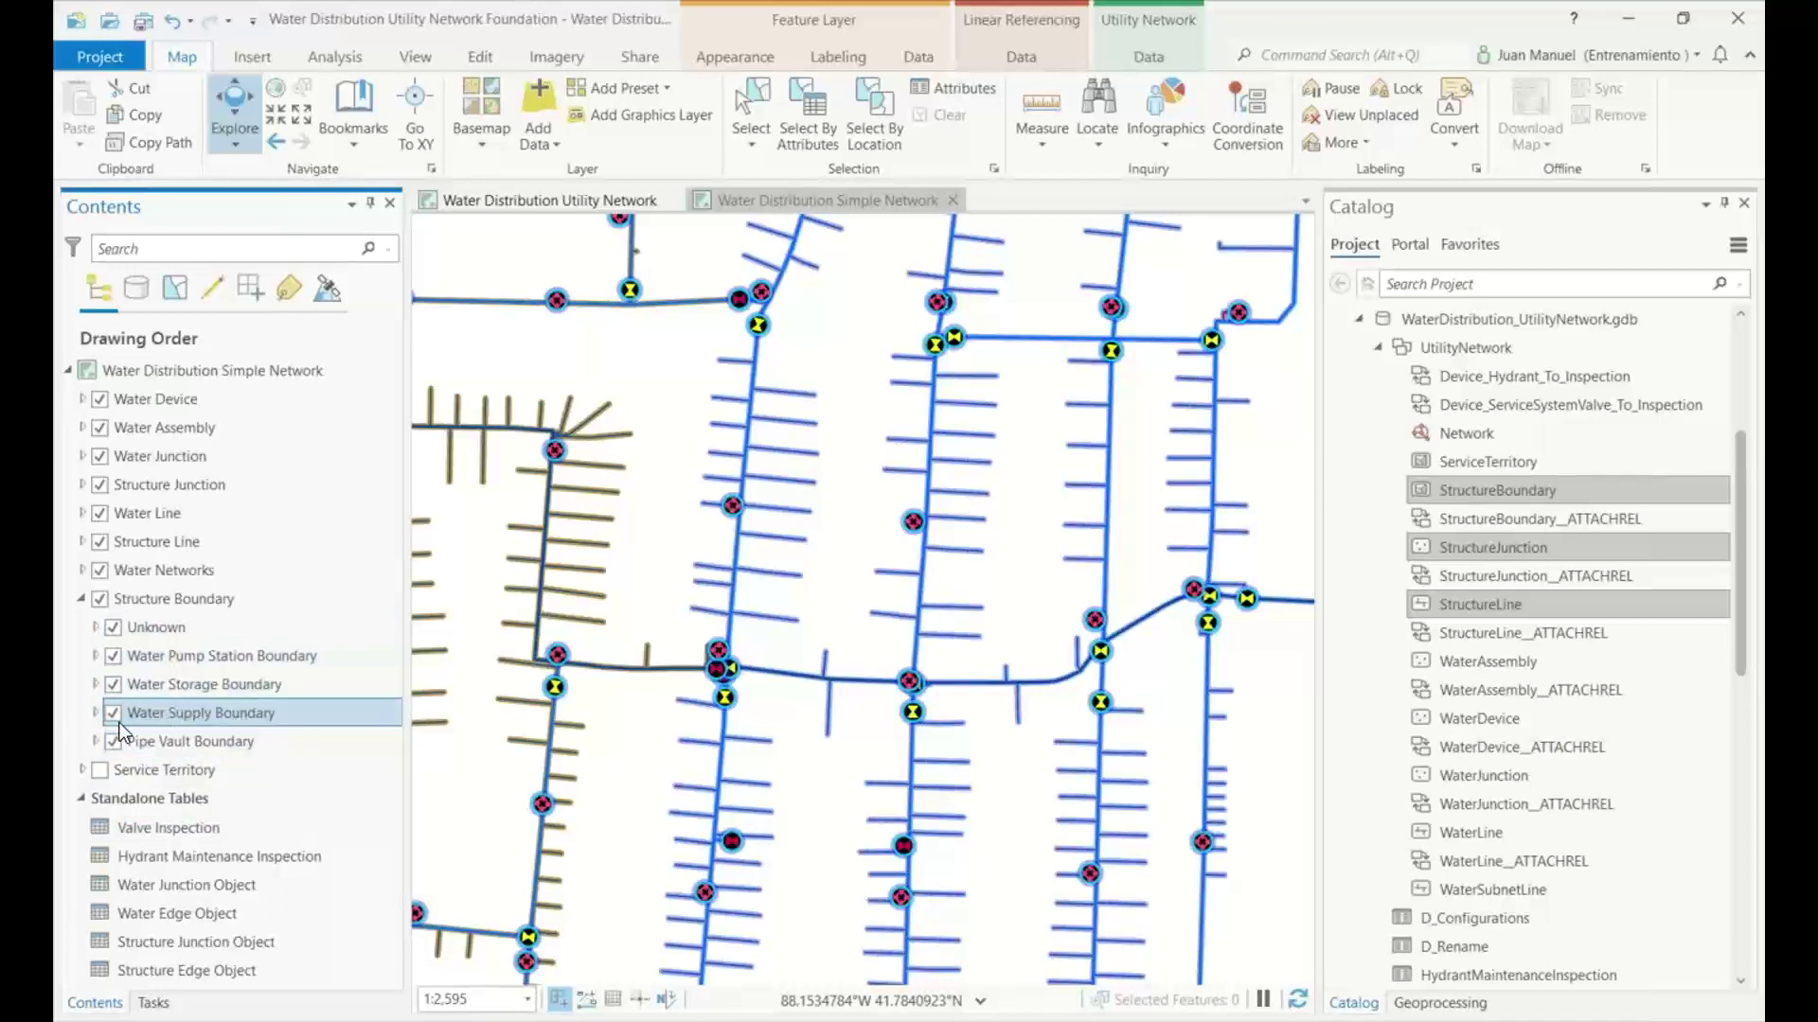
Examine the asset types listed under Water Supply Boundary and Water Pump Station Boundary, leaving the pump station list collapsed.
click(96, 713)
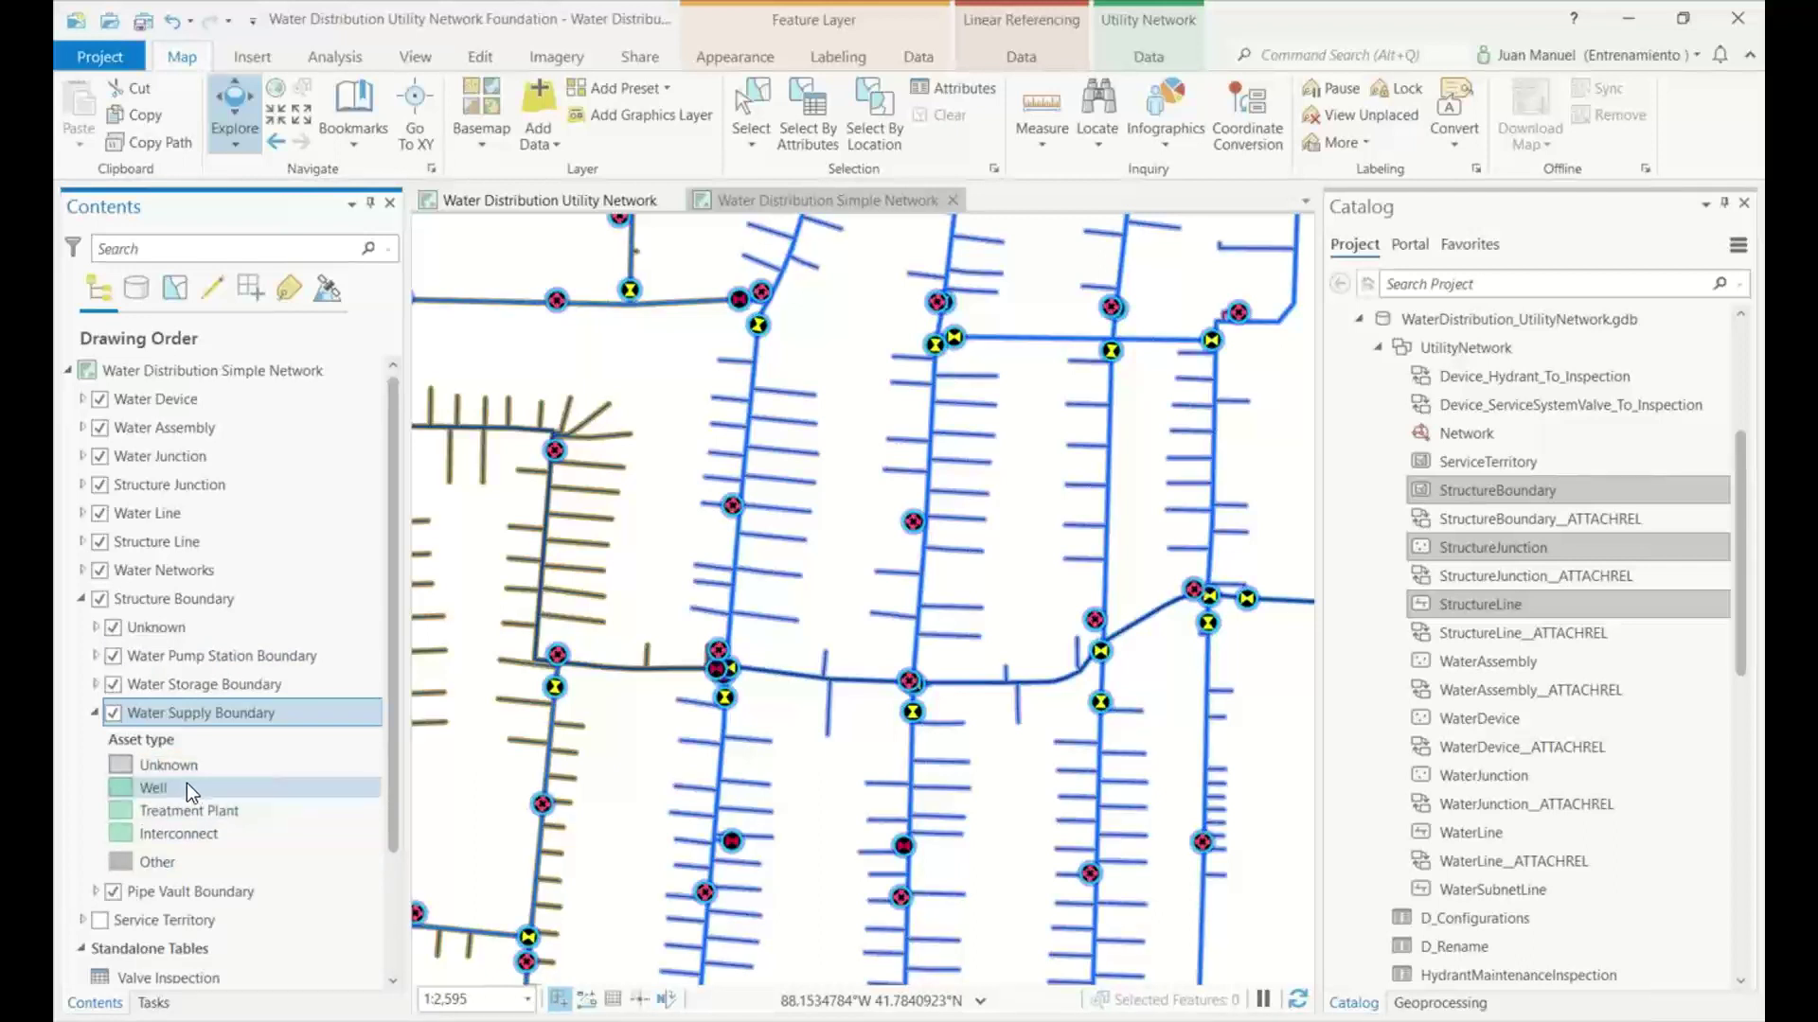
click(94, 657)
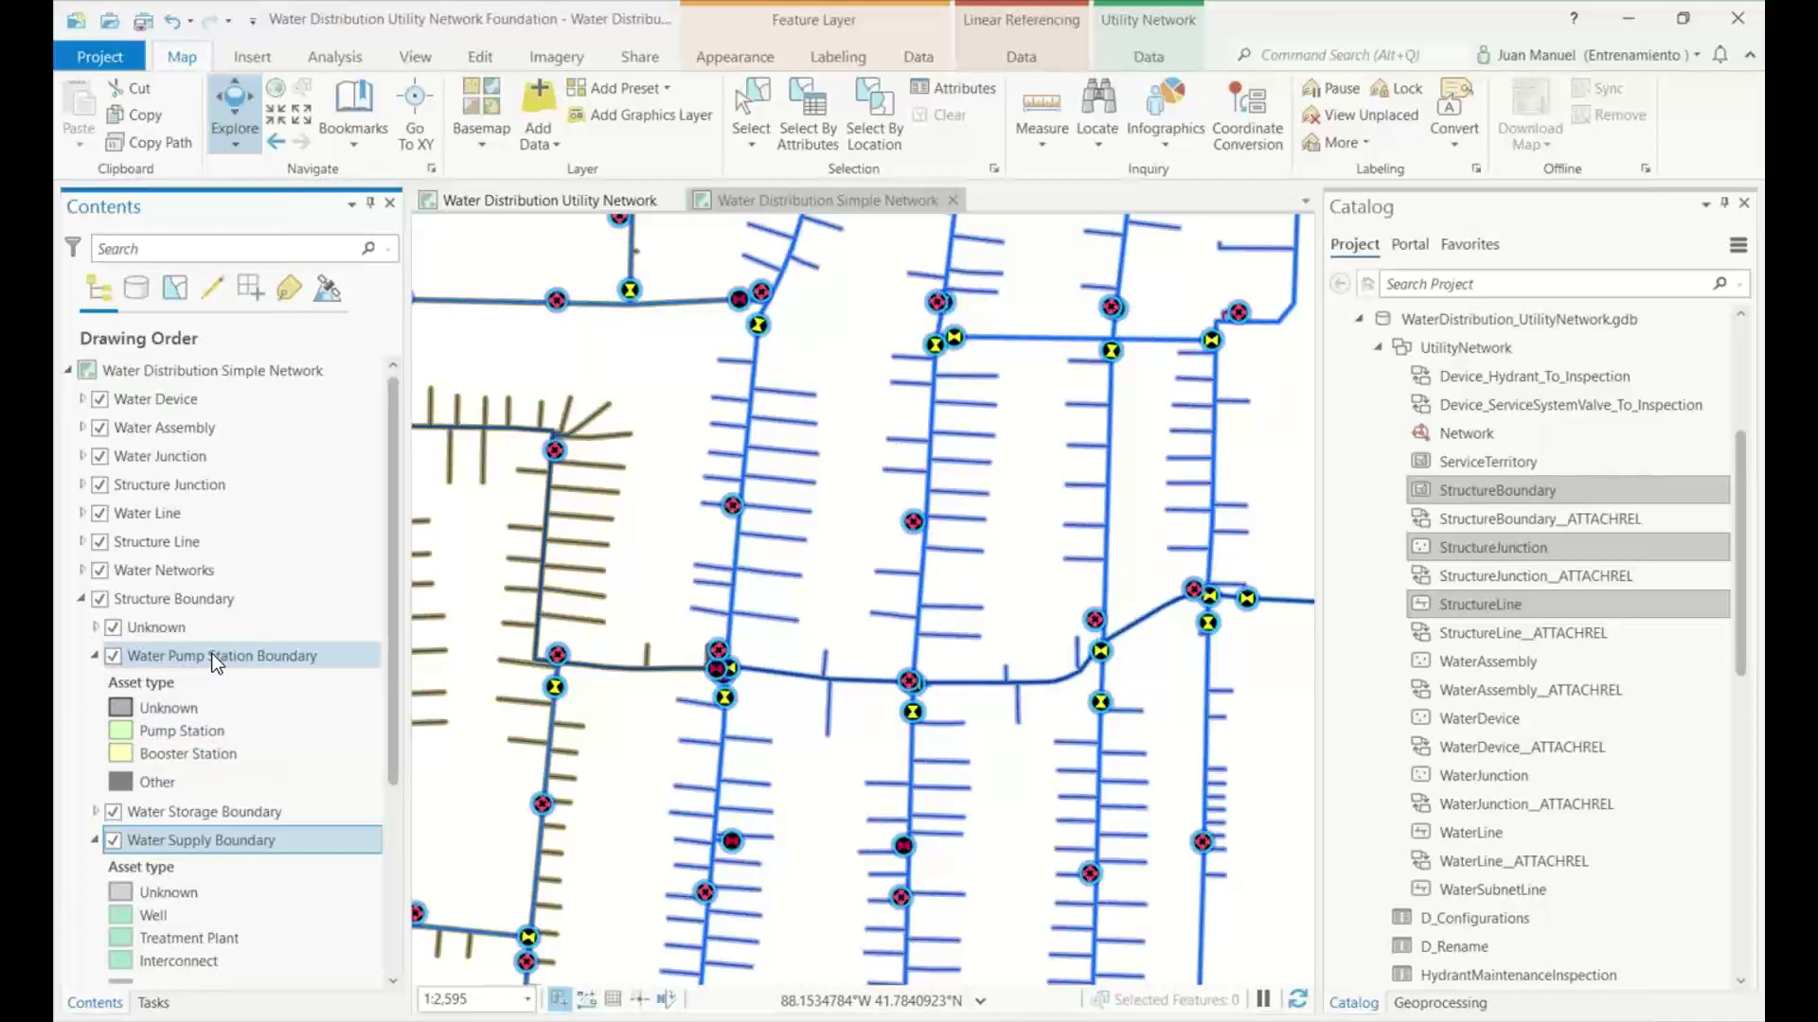
click(94, 655)
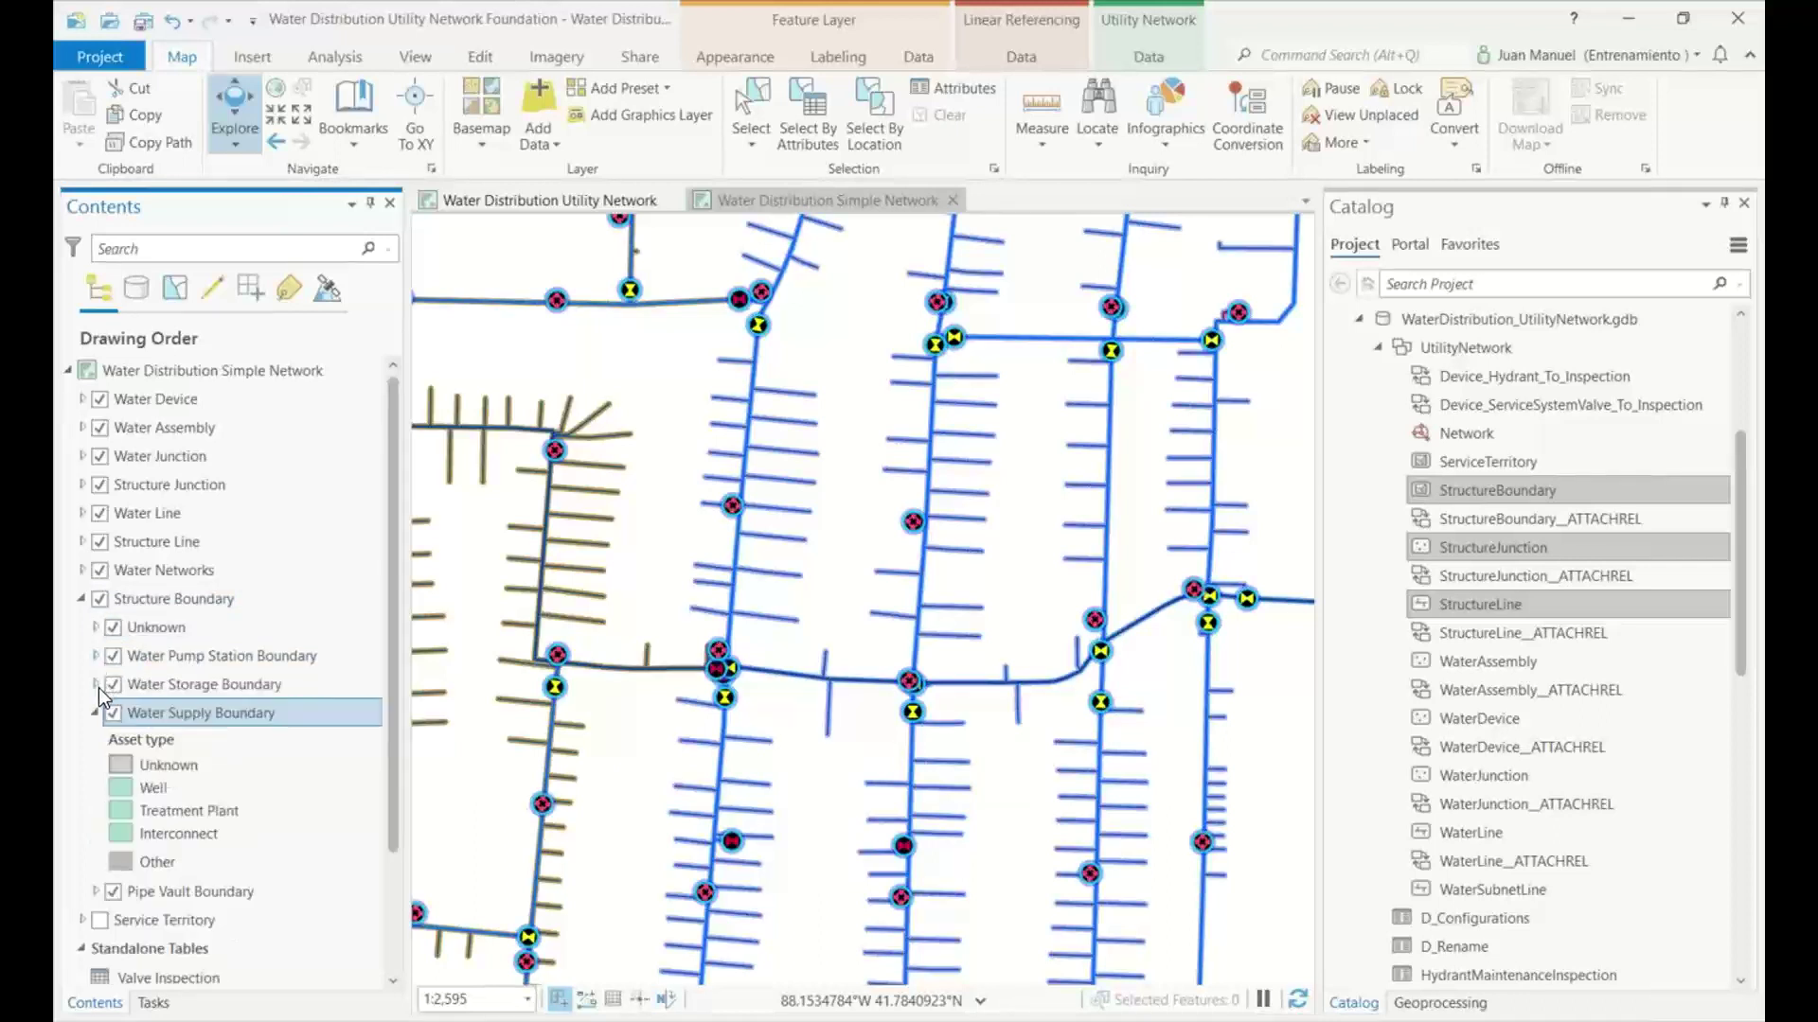
Collapse the Water Supply Boundary and Structure Boundary entries, and add the ServiceTerritory feature class to the geodatabase selection.
click(96, 713)
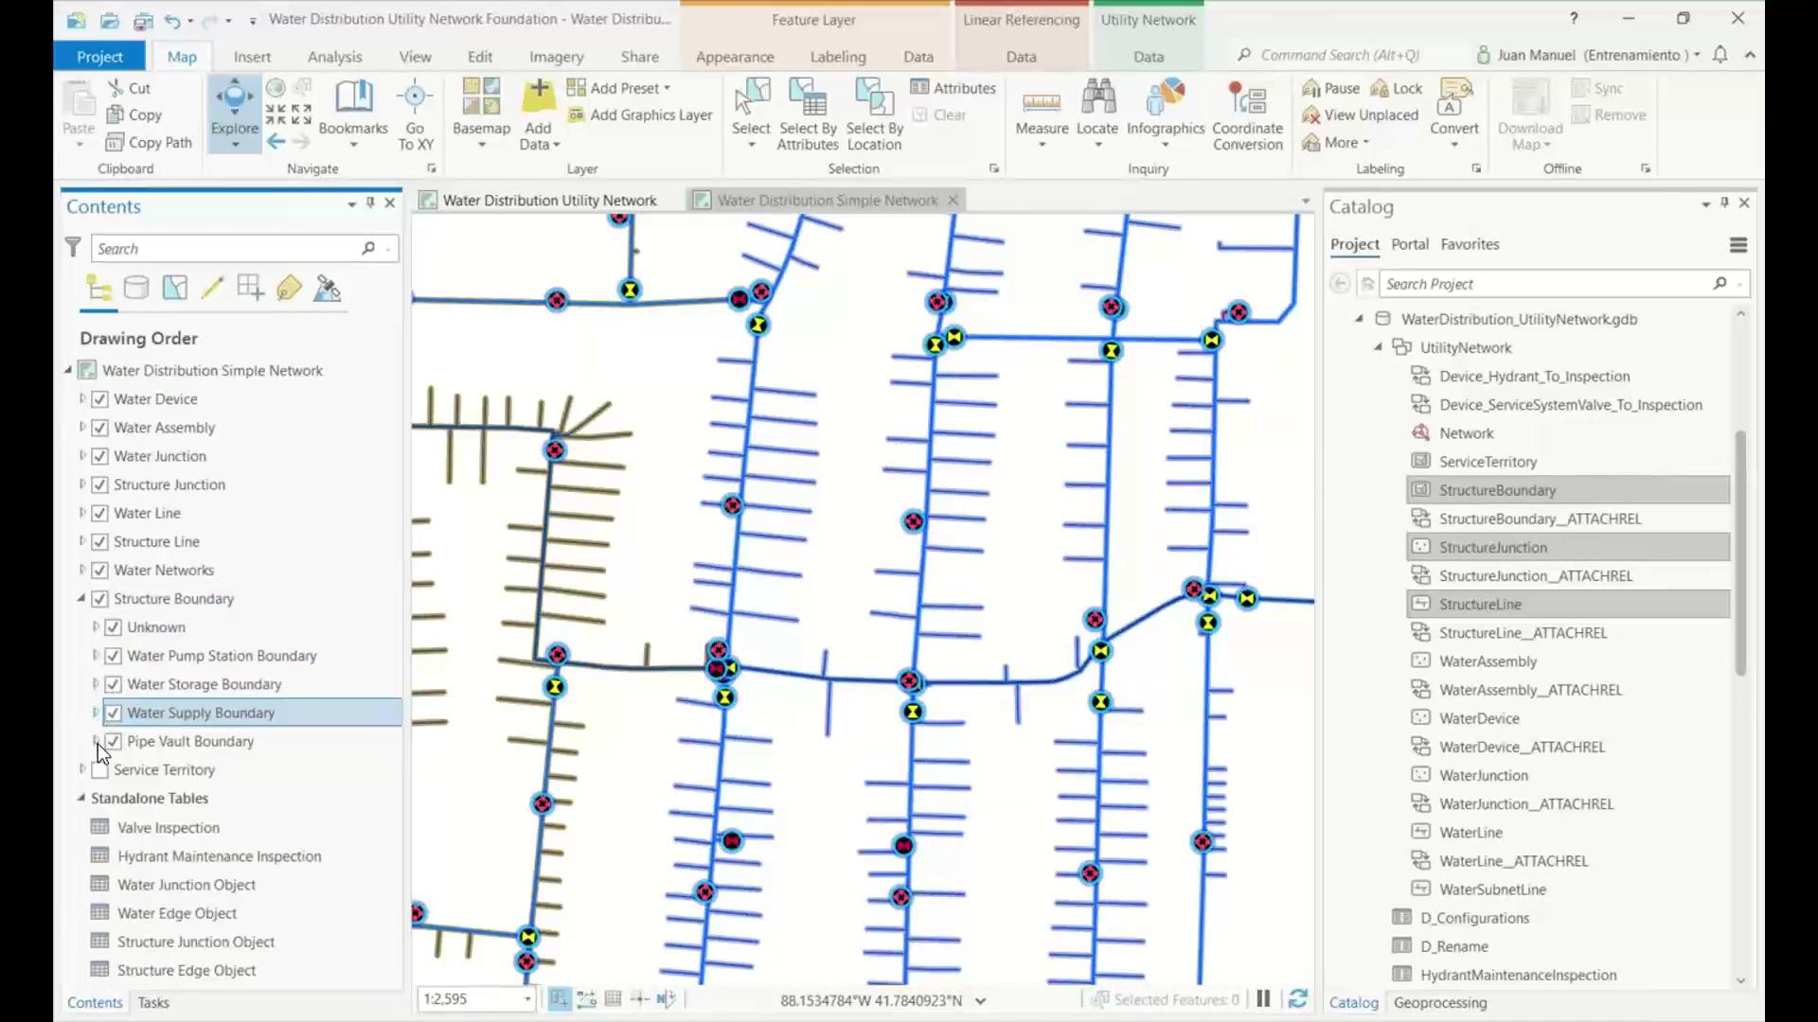
click(81, 598)
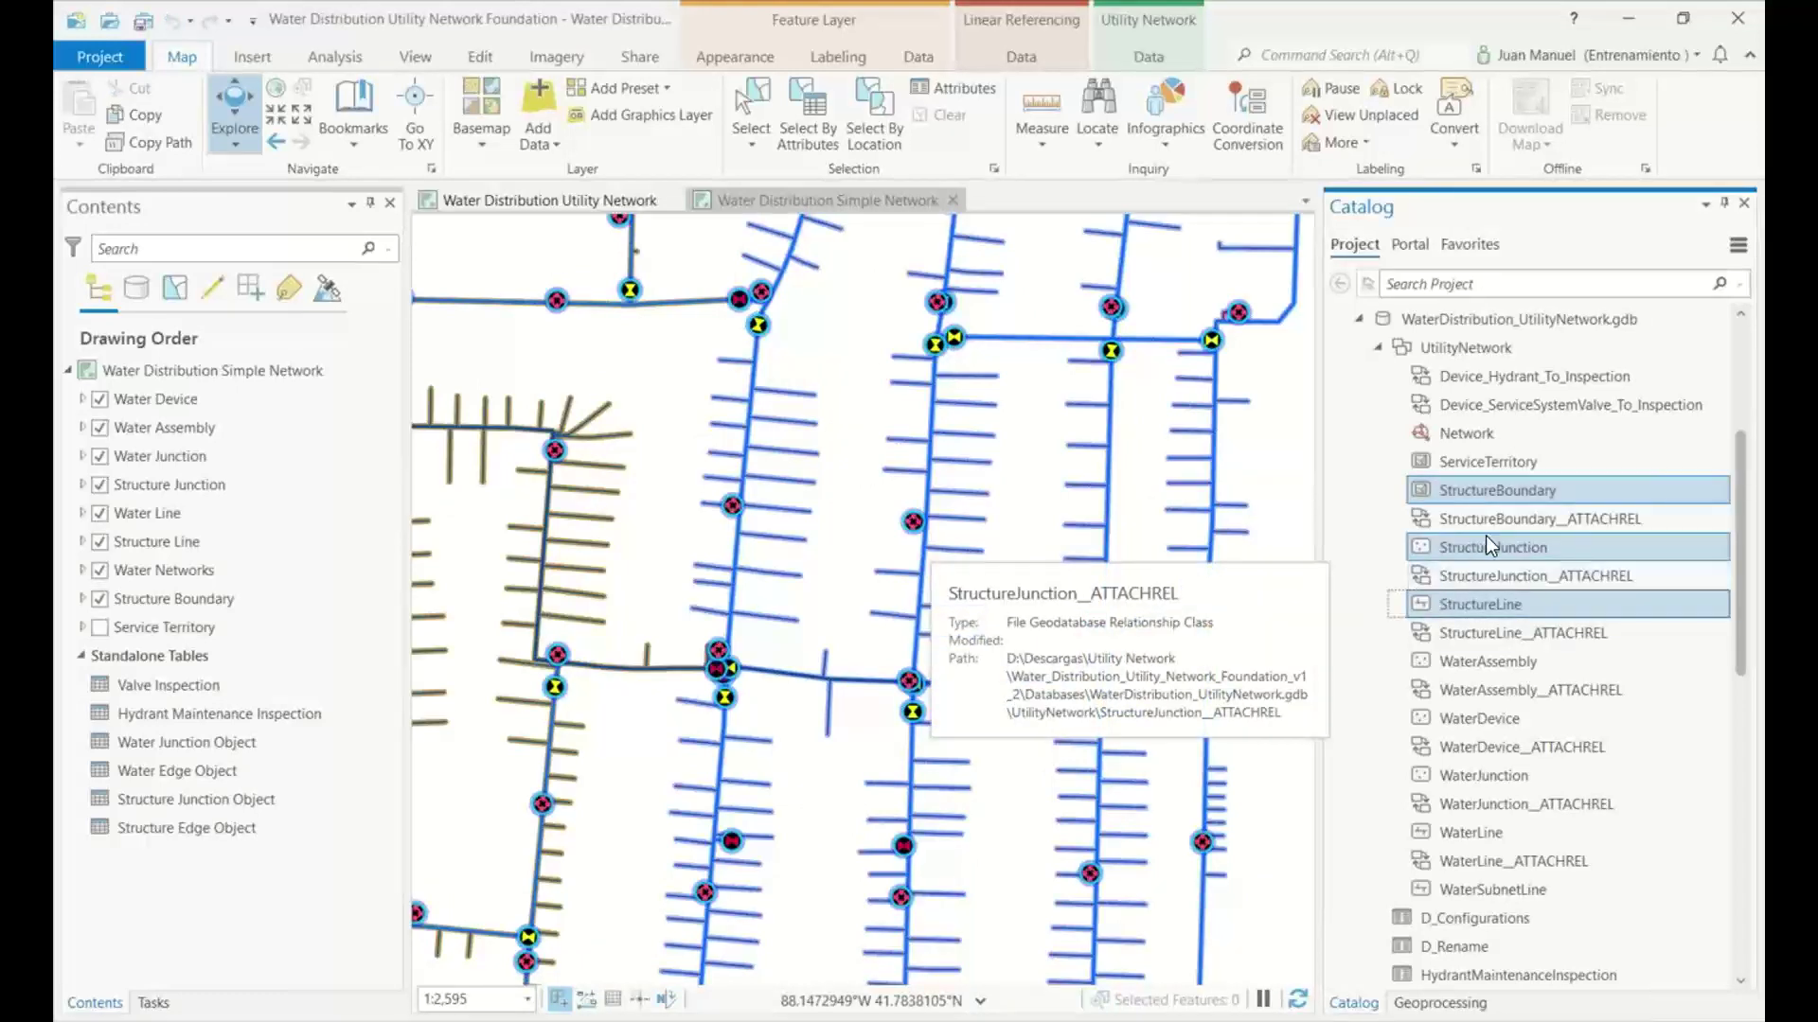
mouse_move(1471, 445)
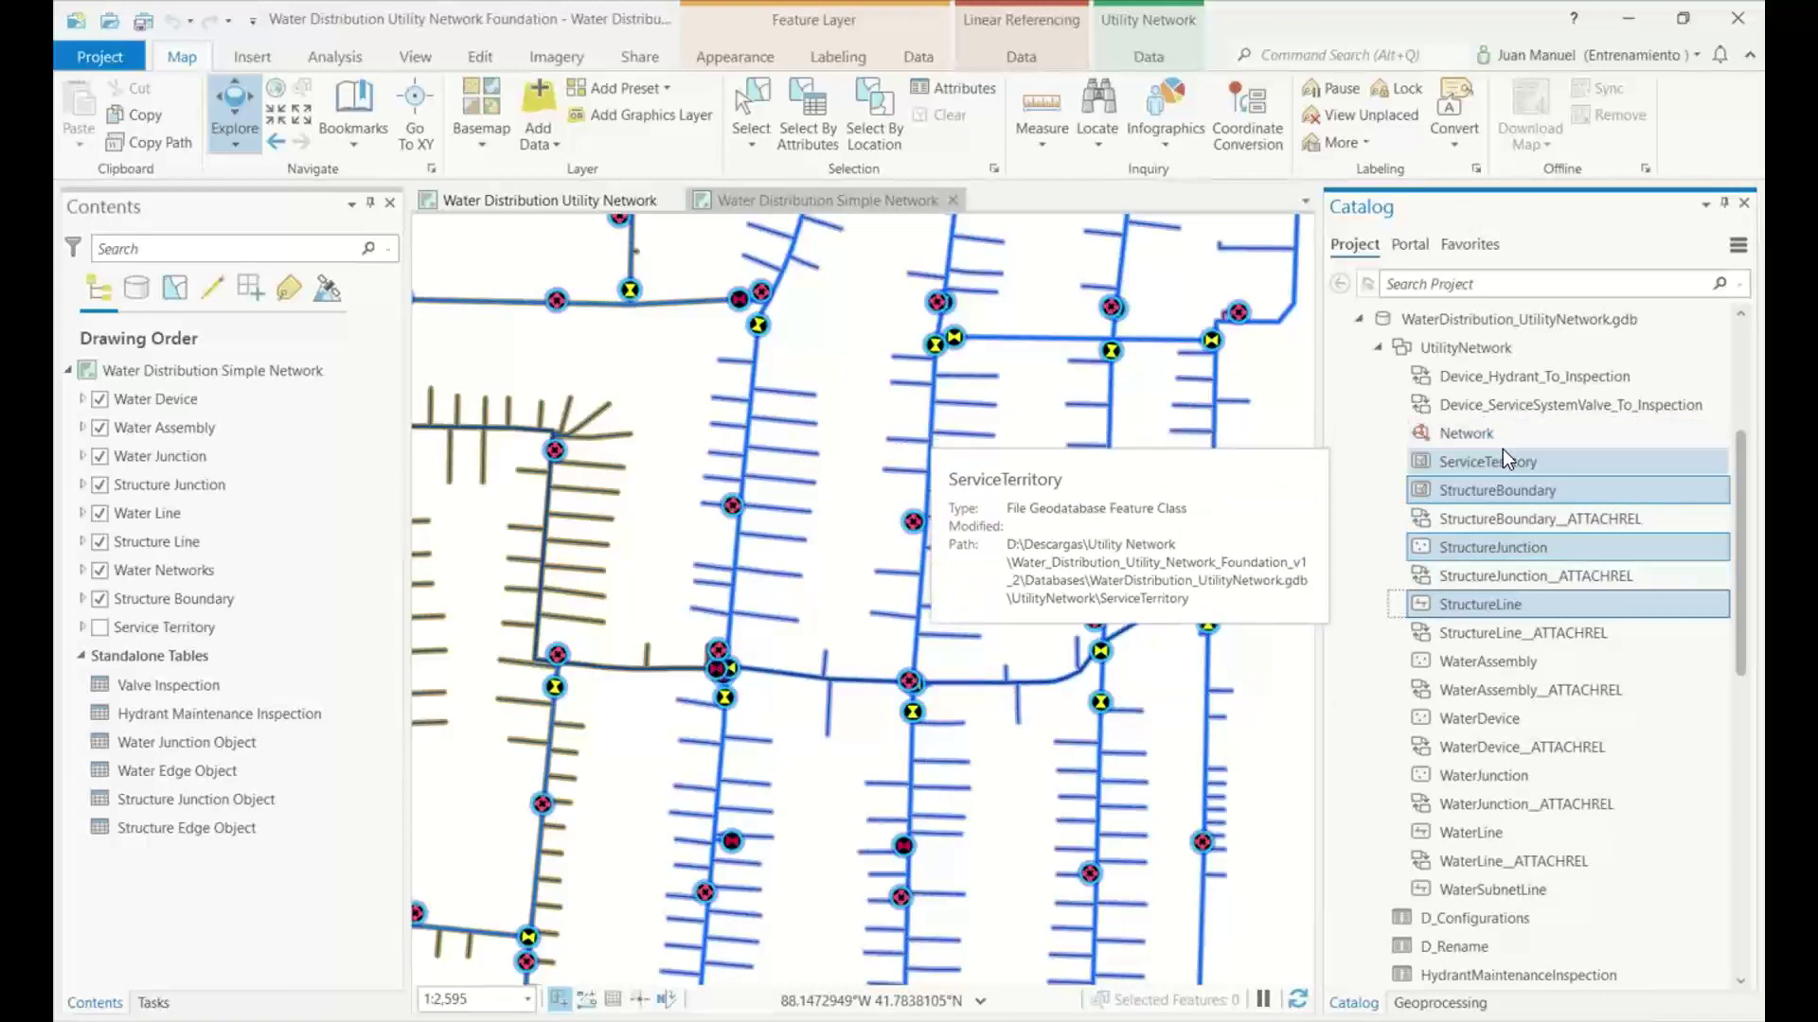
ctrl+click(1495, 460)
Select the WaterAssembly, WaterDevice, WaterJunction, WaterLine and WaterSubnetLine feature classes together in the geodatabase's UtilityNetwork dataset.
click(1515, 663)
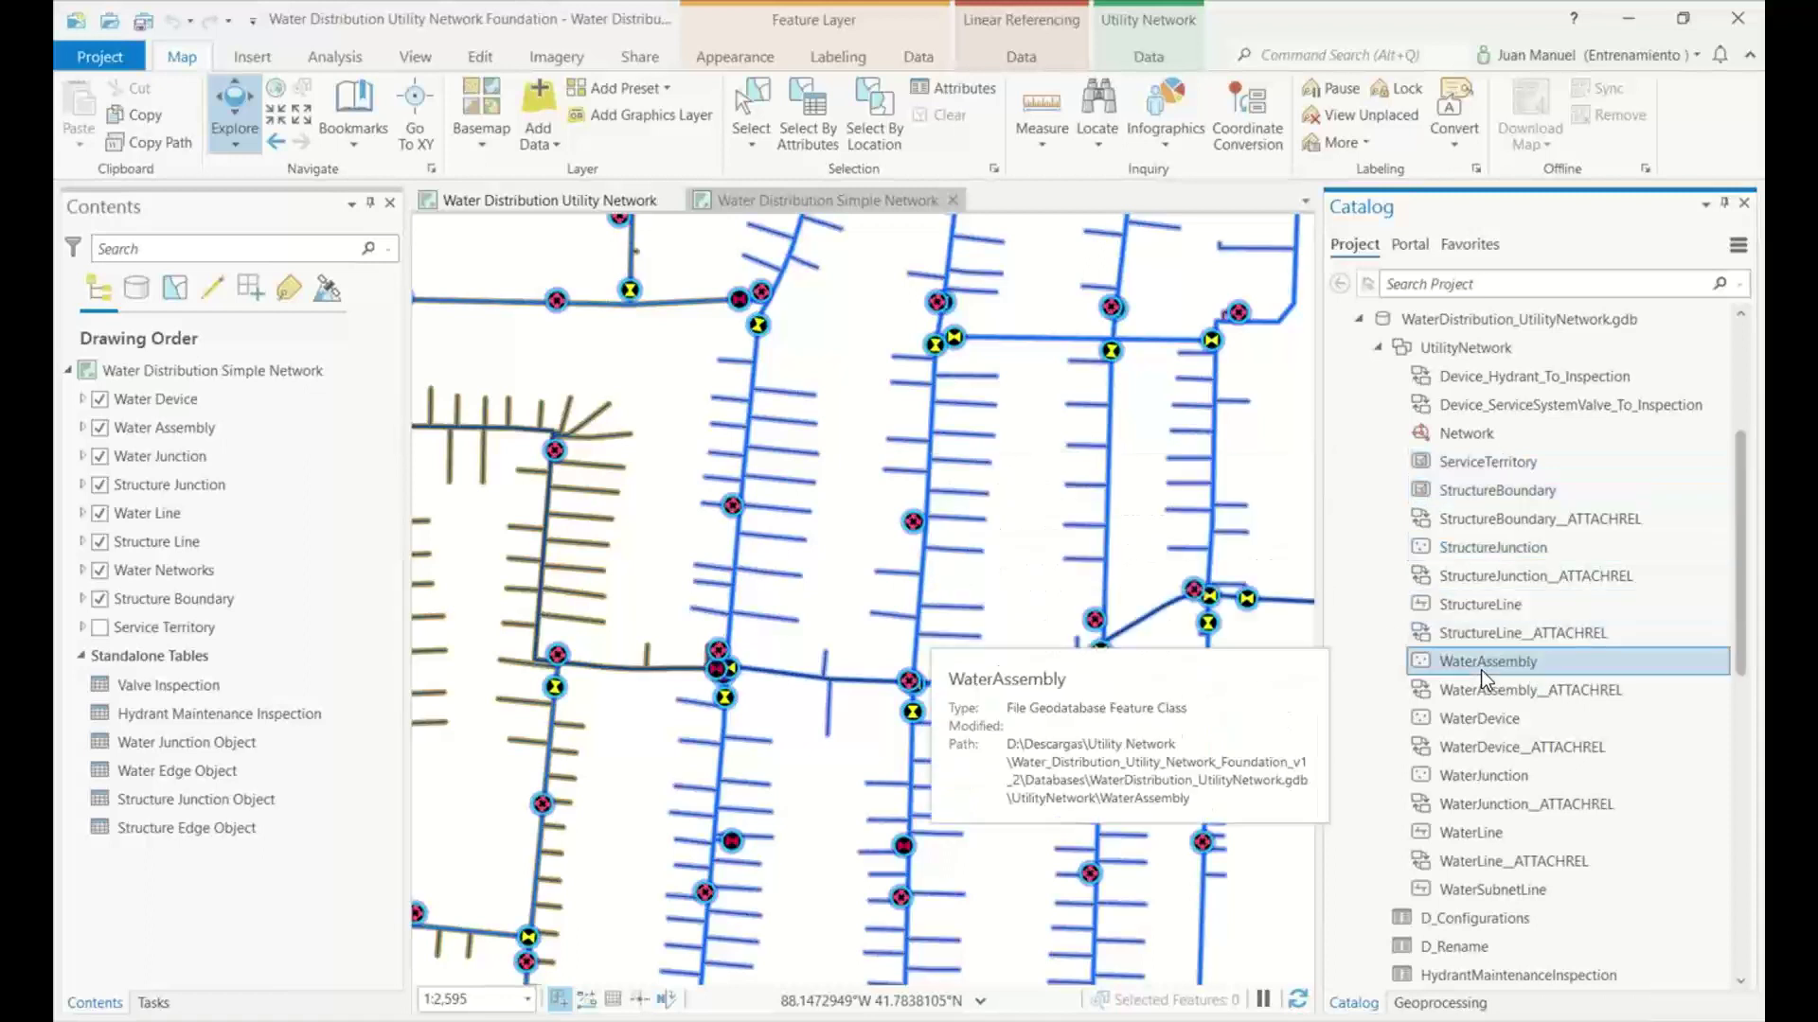
ctrl+click(1495, 718)
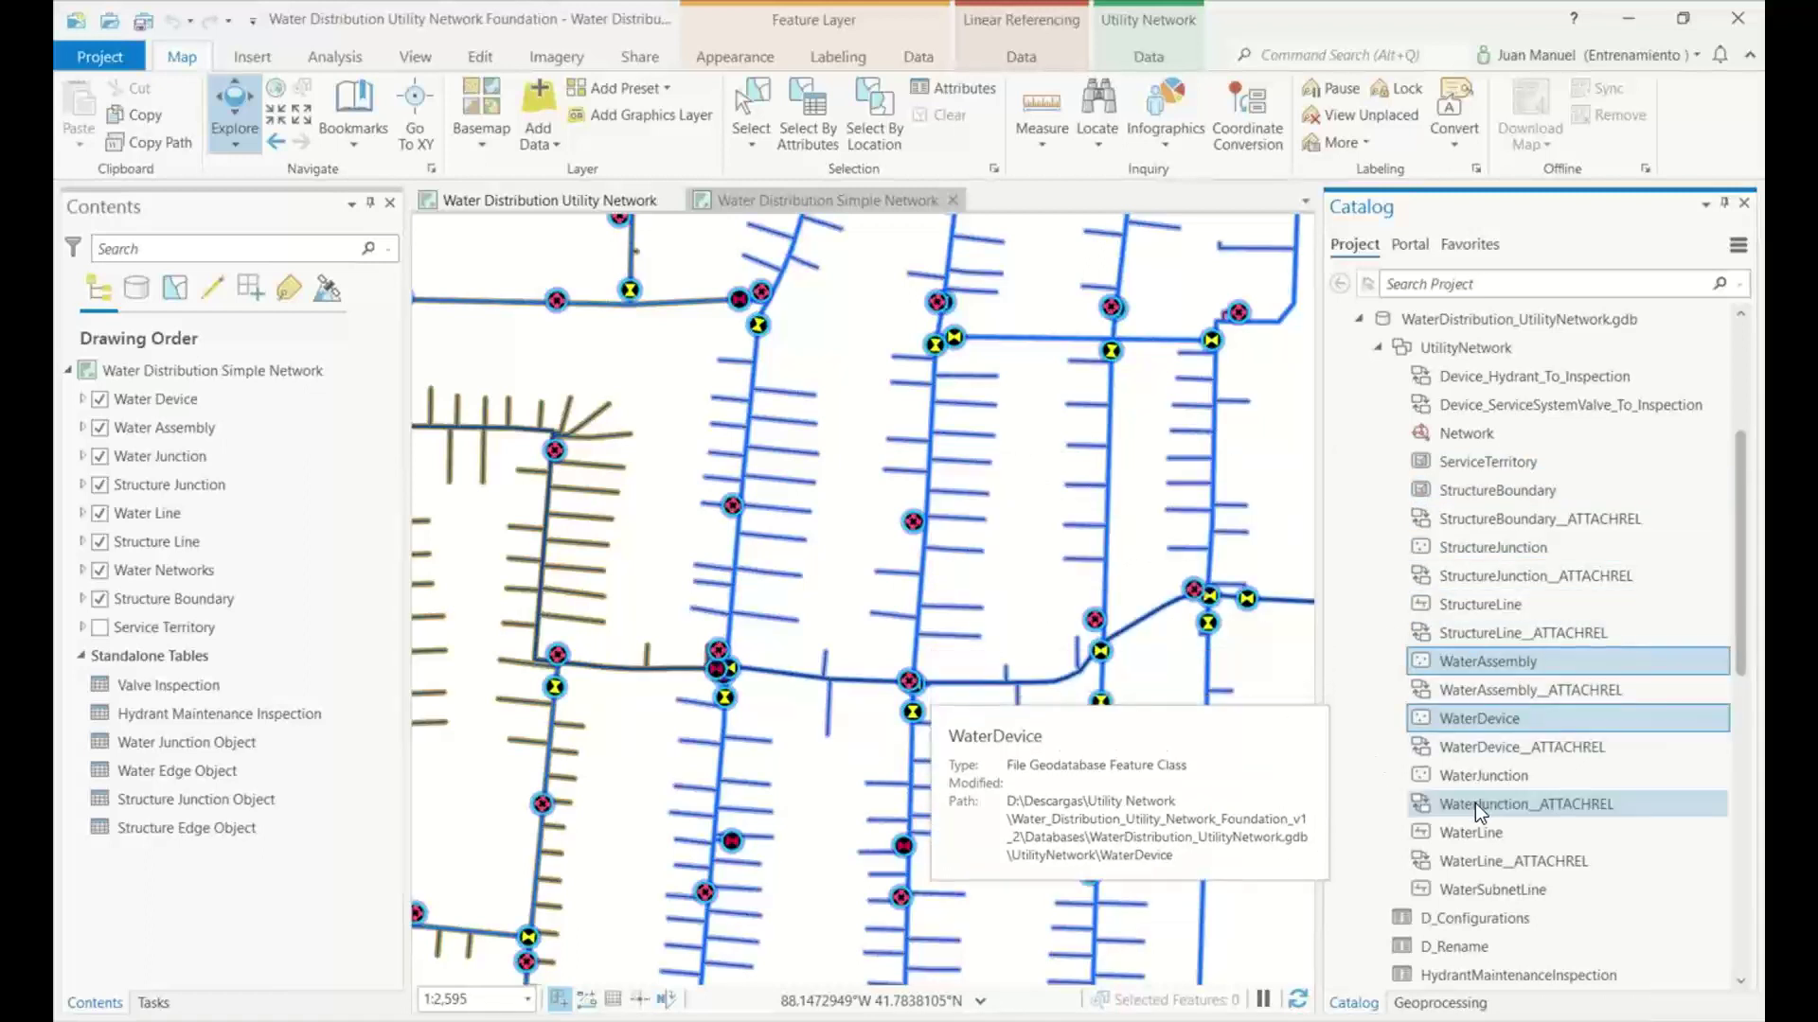
ctrl+click(1435, 777)
ctrl+click(1491, 833)
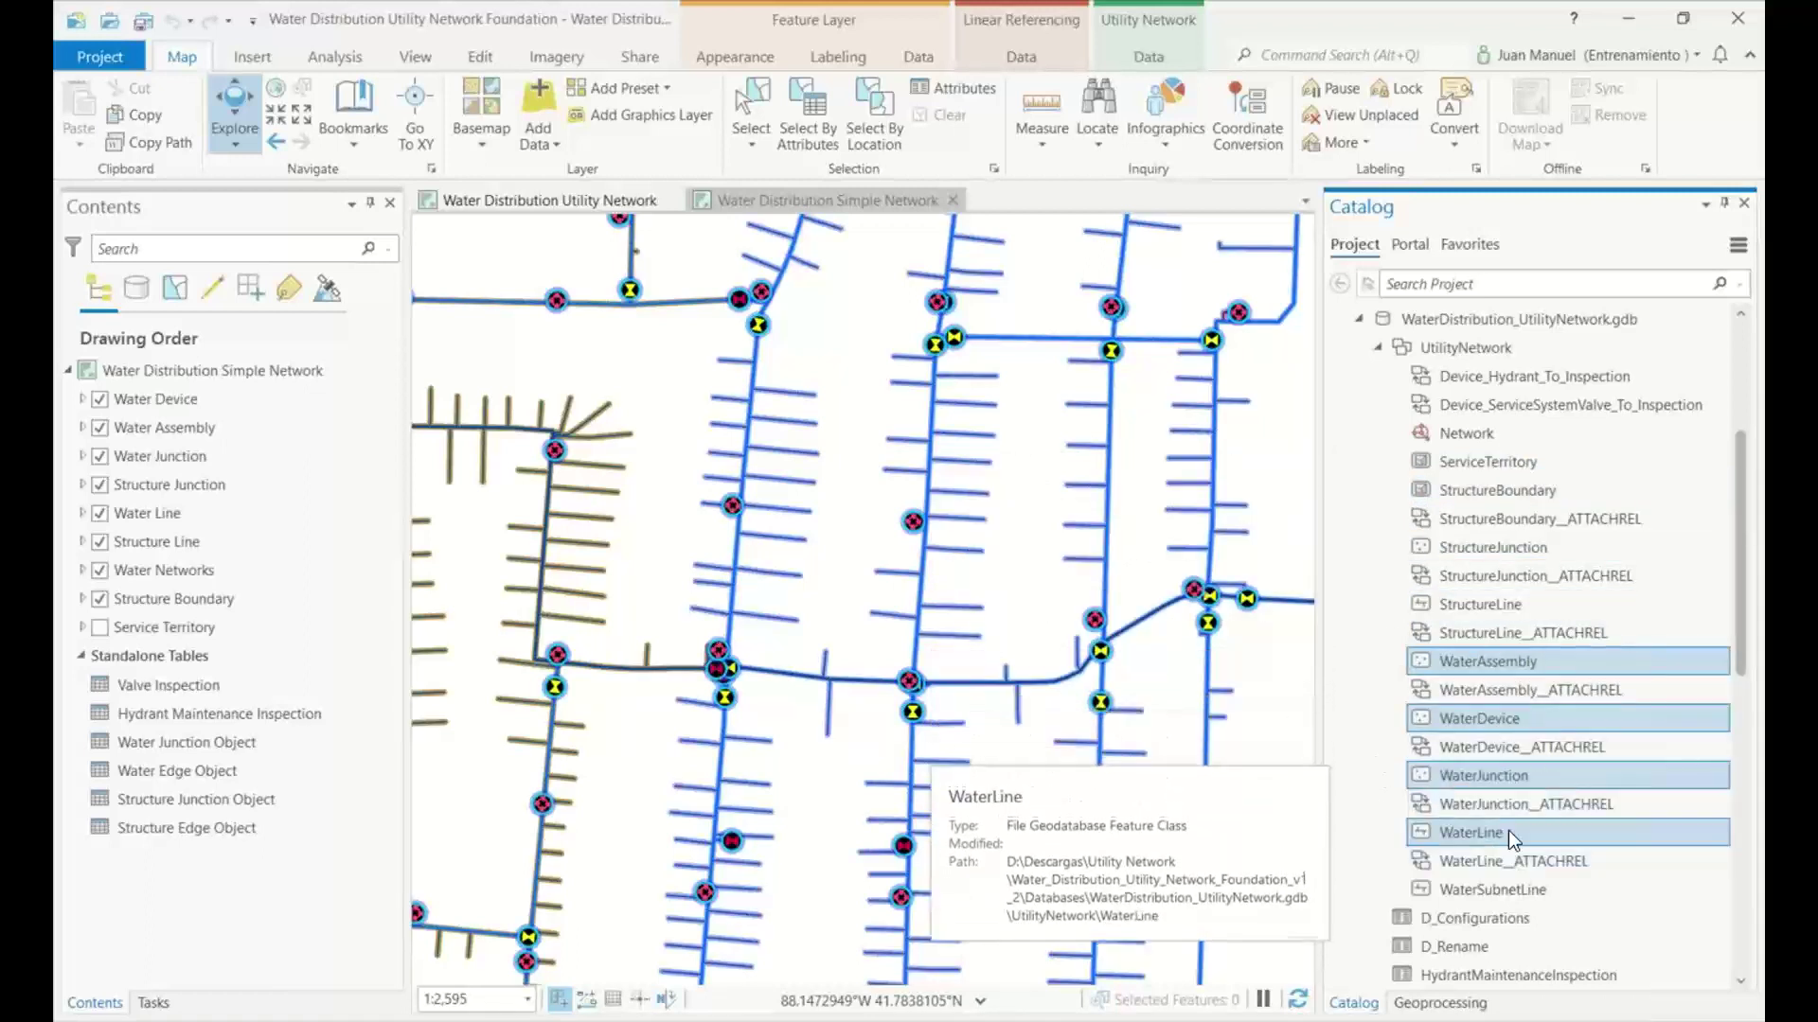
ctrl+click(1483, 895)
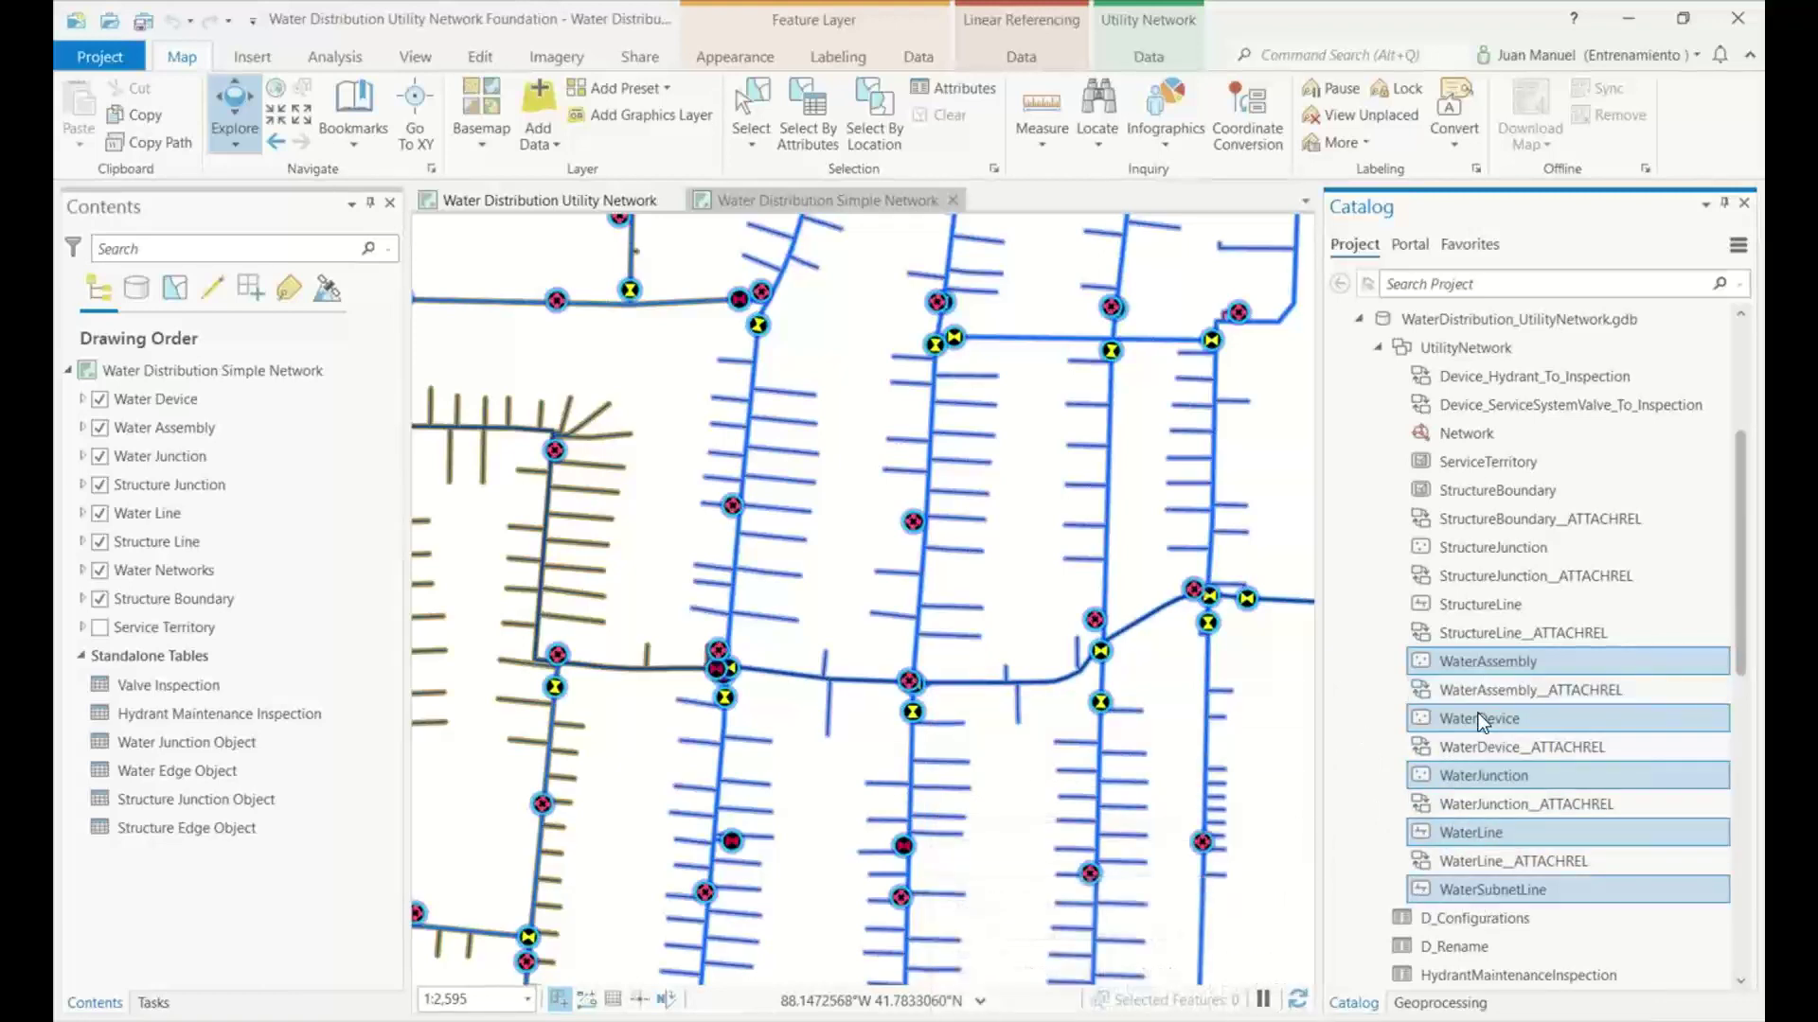
mouse_move(1460, 780)
Select the Water Assembly, Water Device, Water Junction, Water Line and Structure Line layers together in the map's layer list.
click(186, 426)
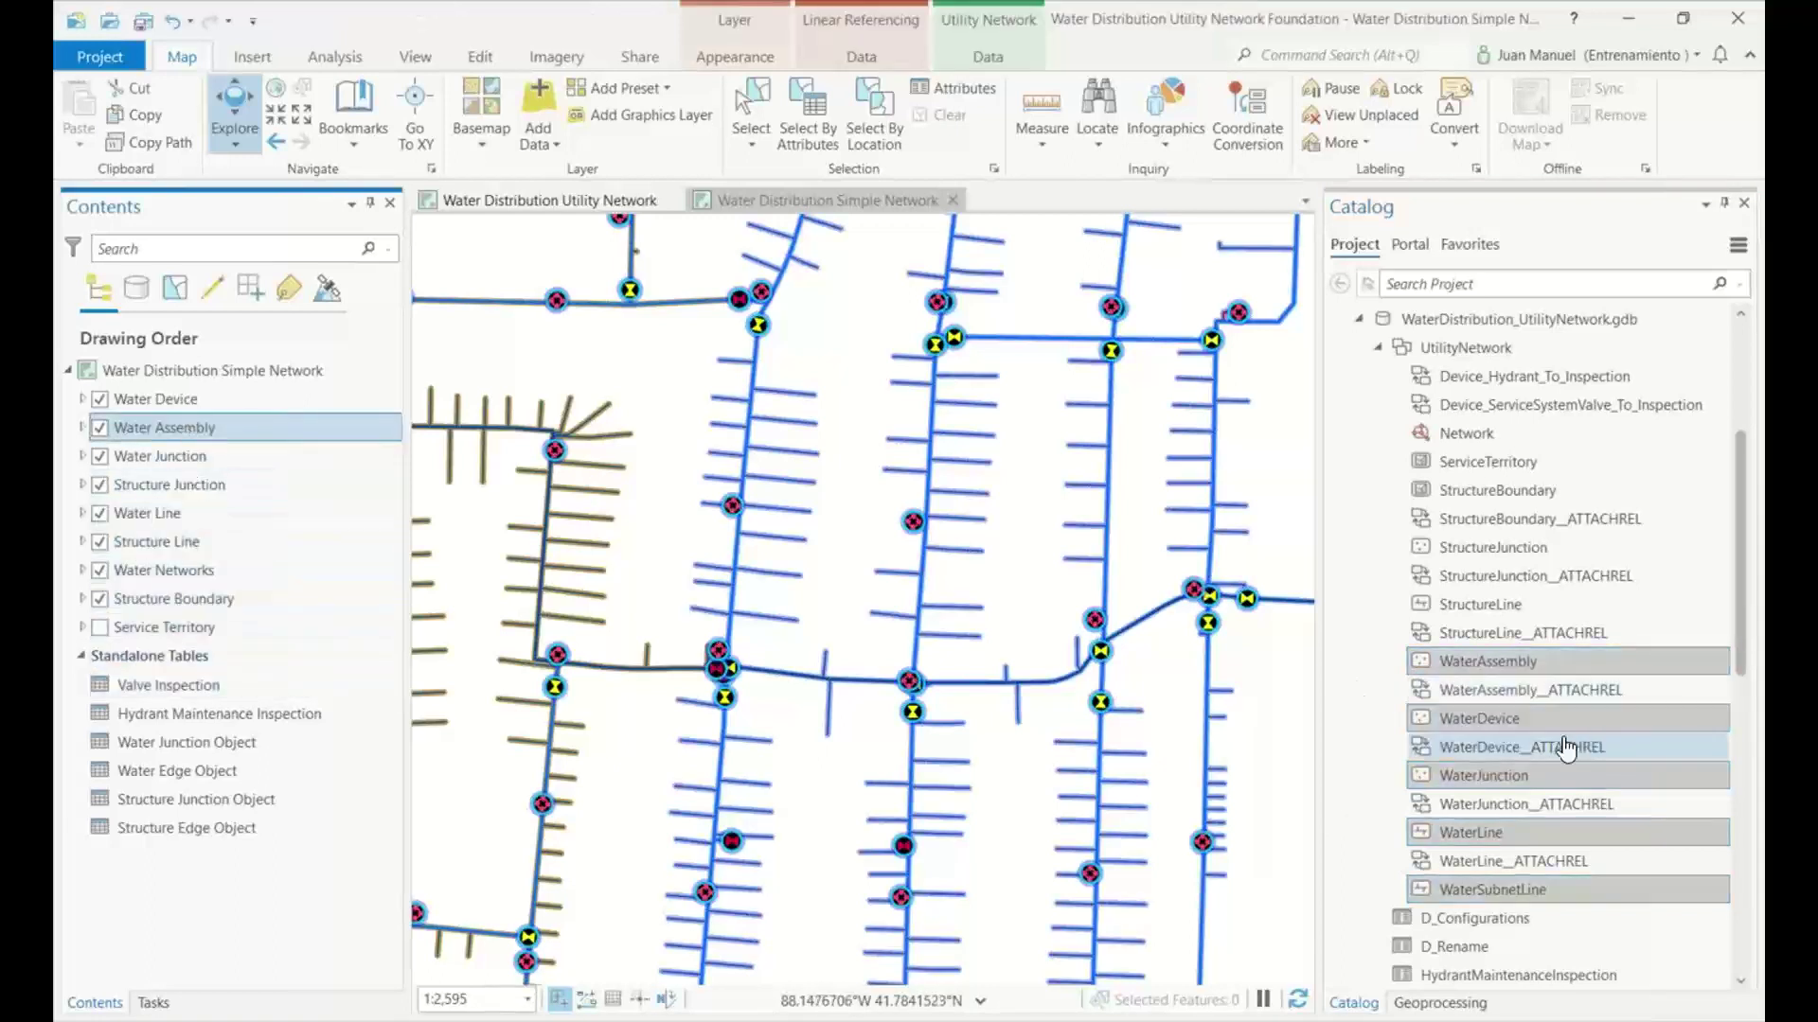
ctrl+click(173, 400)
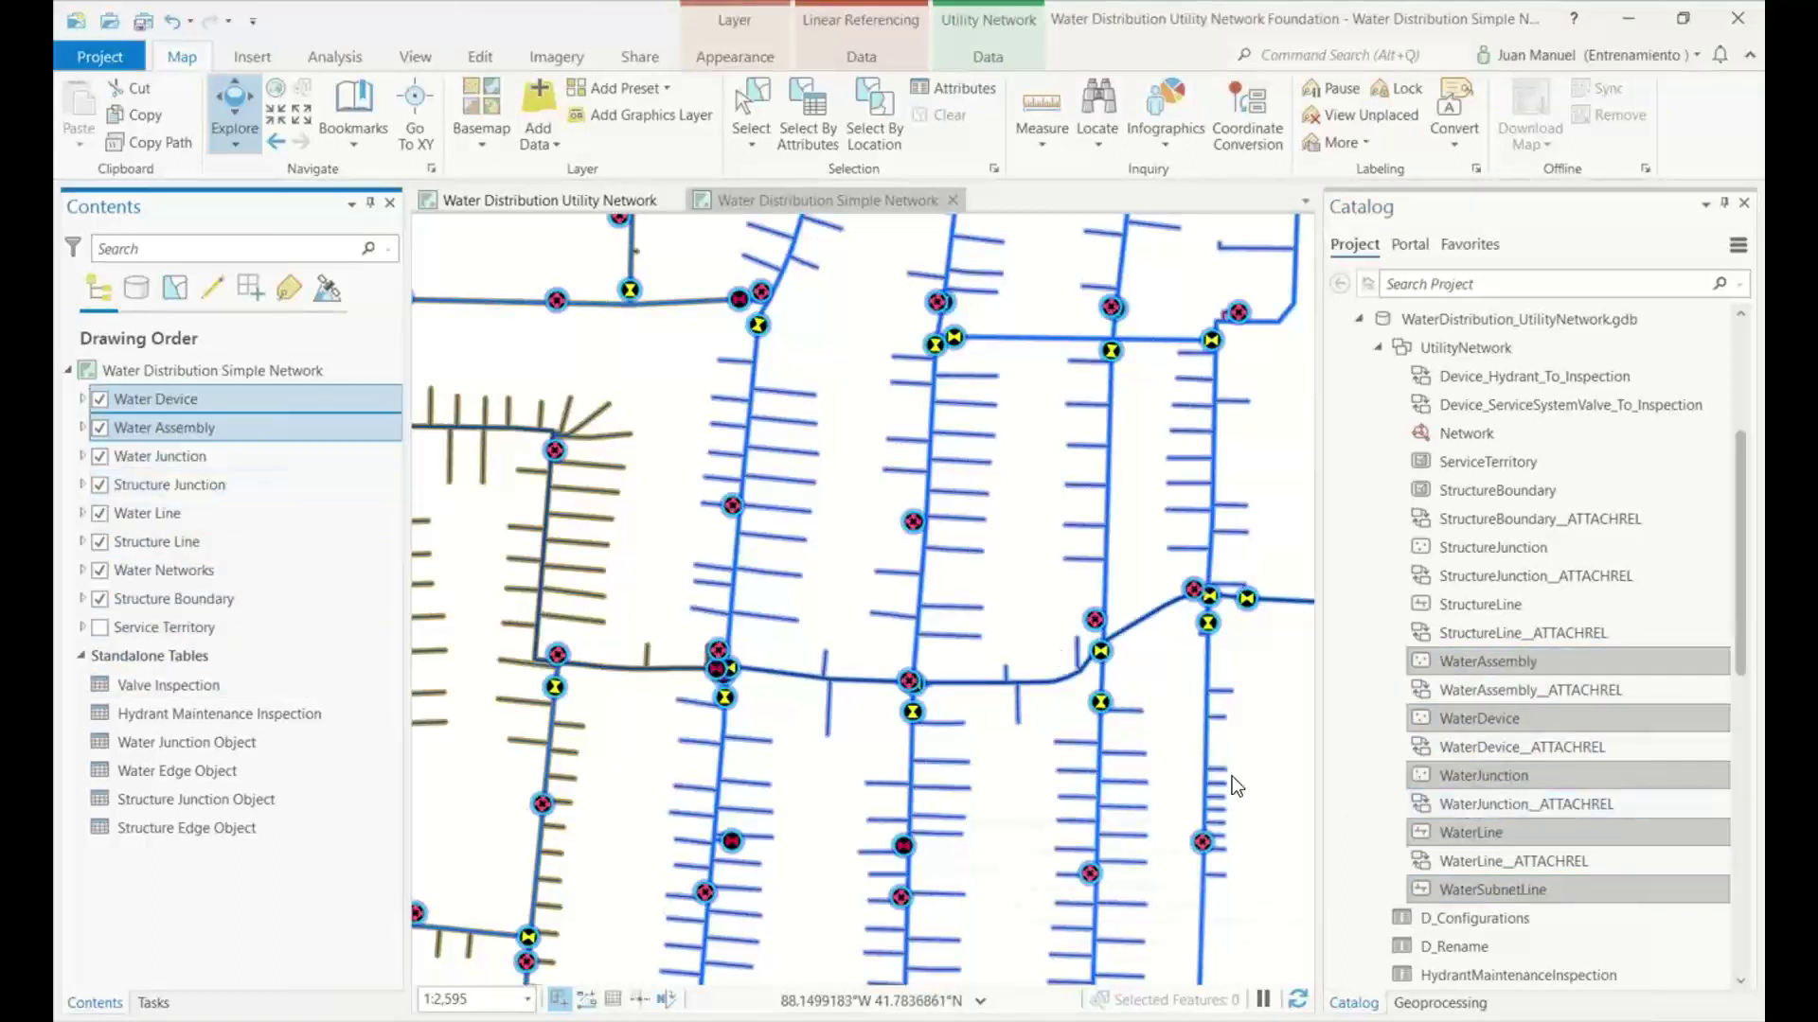
ctrl+click(168, 453)
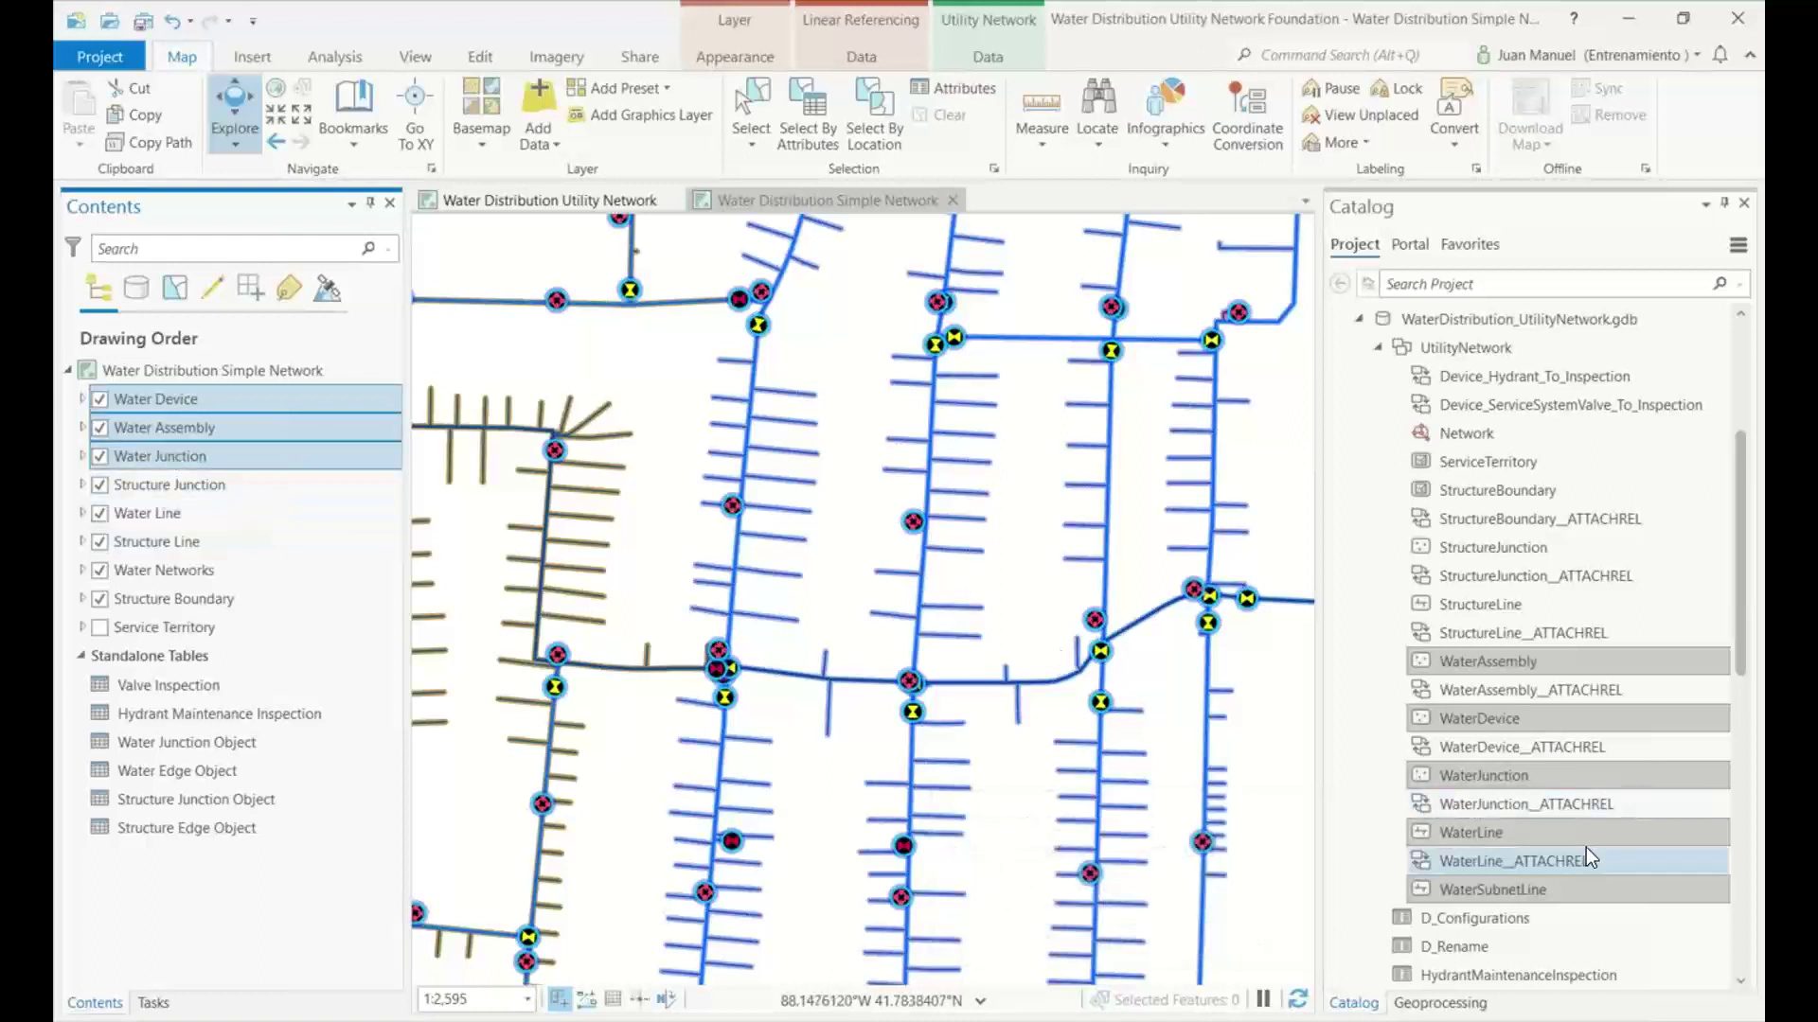
ctrl+click(167, 521)
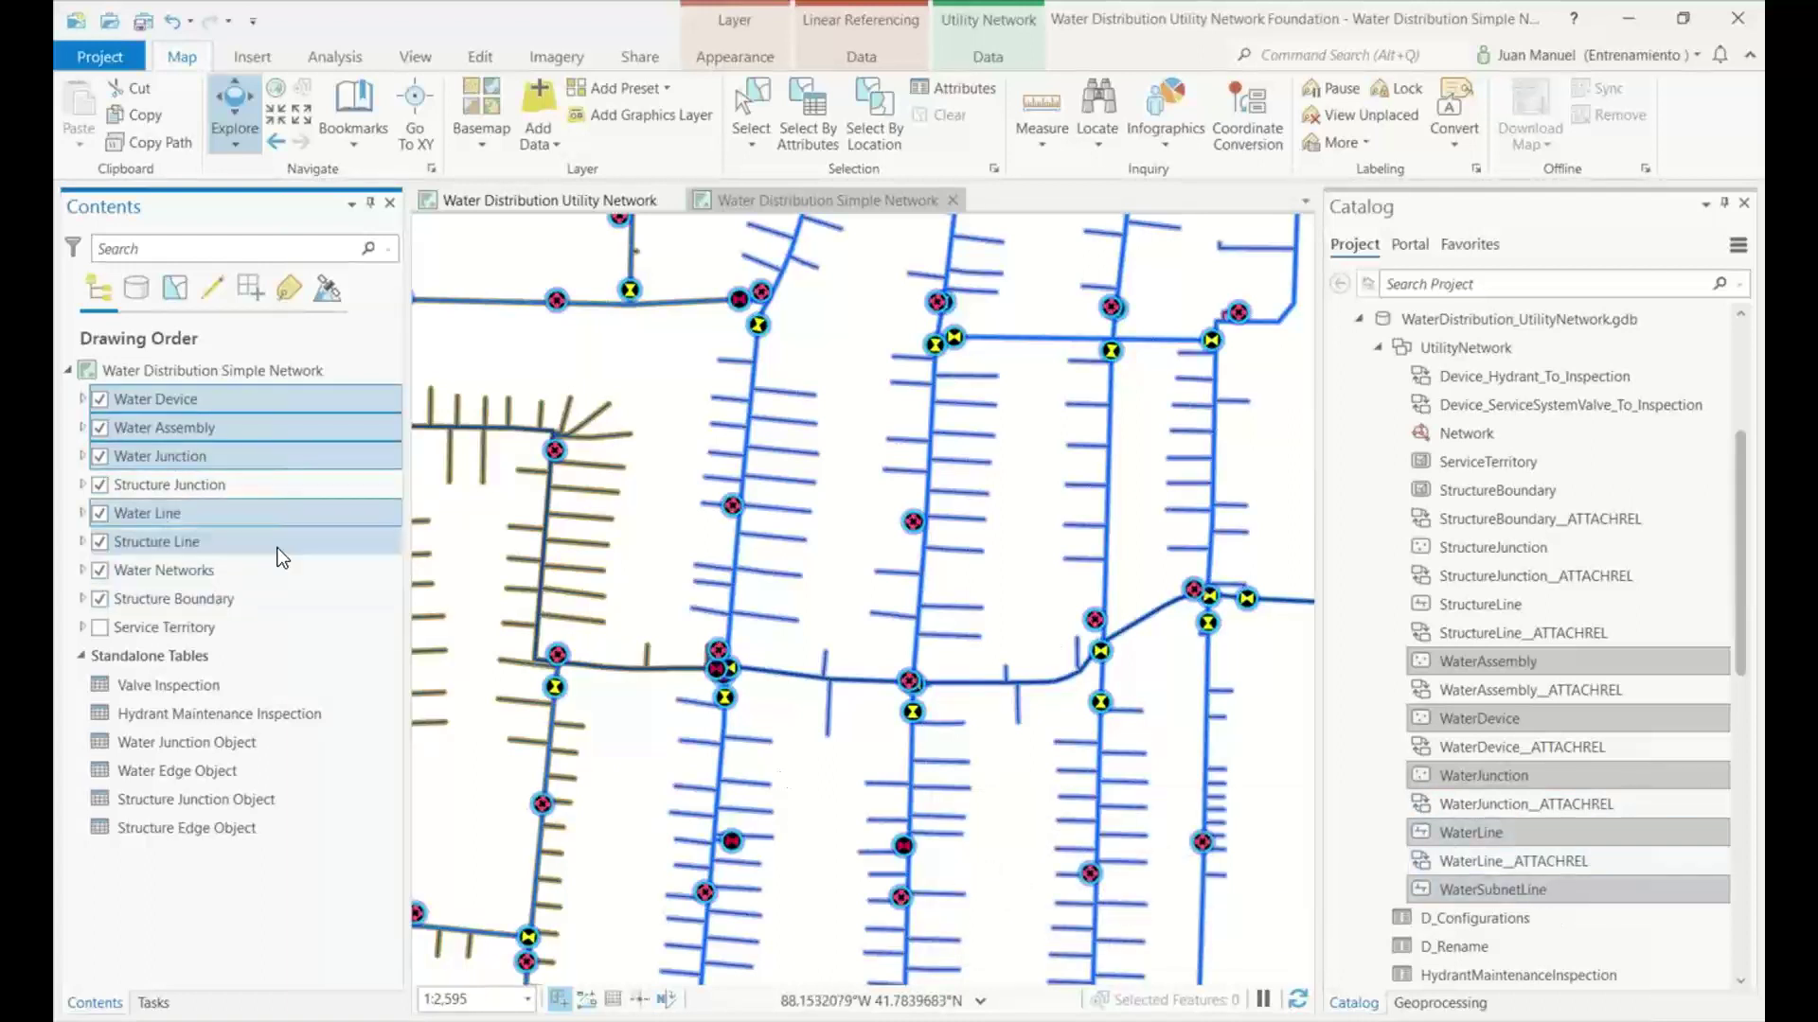
ctrl+click(228, 542)
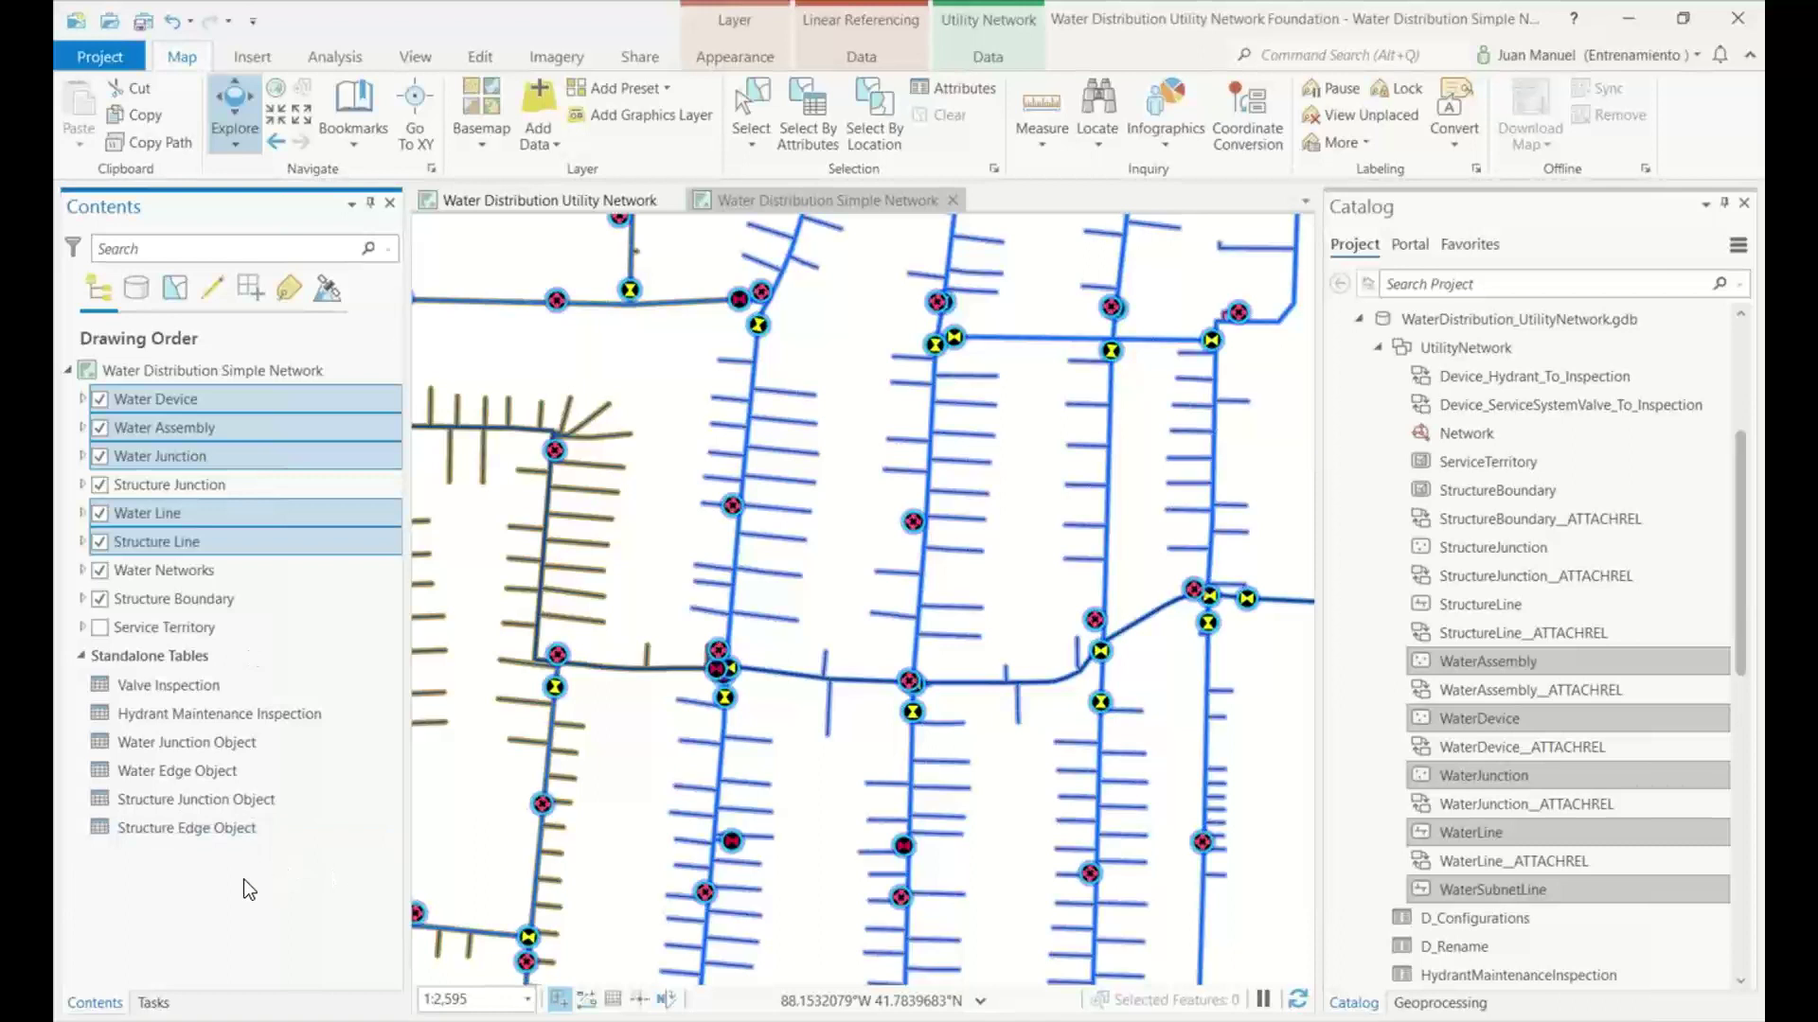
Expand the Water Device layer and go through its asset groups, from Unknown and Controller to Monitoring.
click(82, 399)
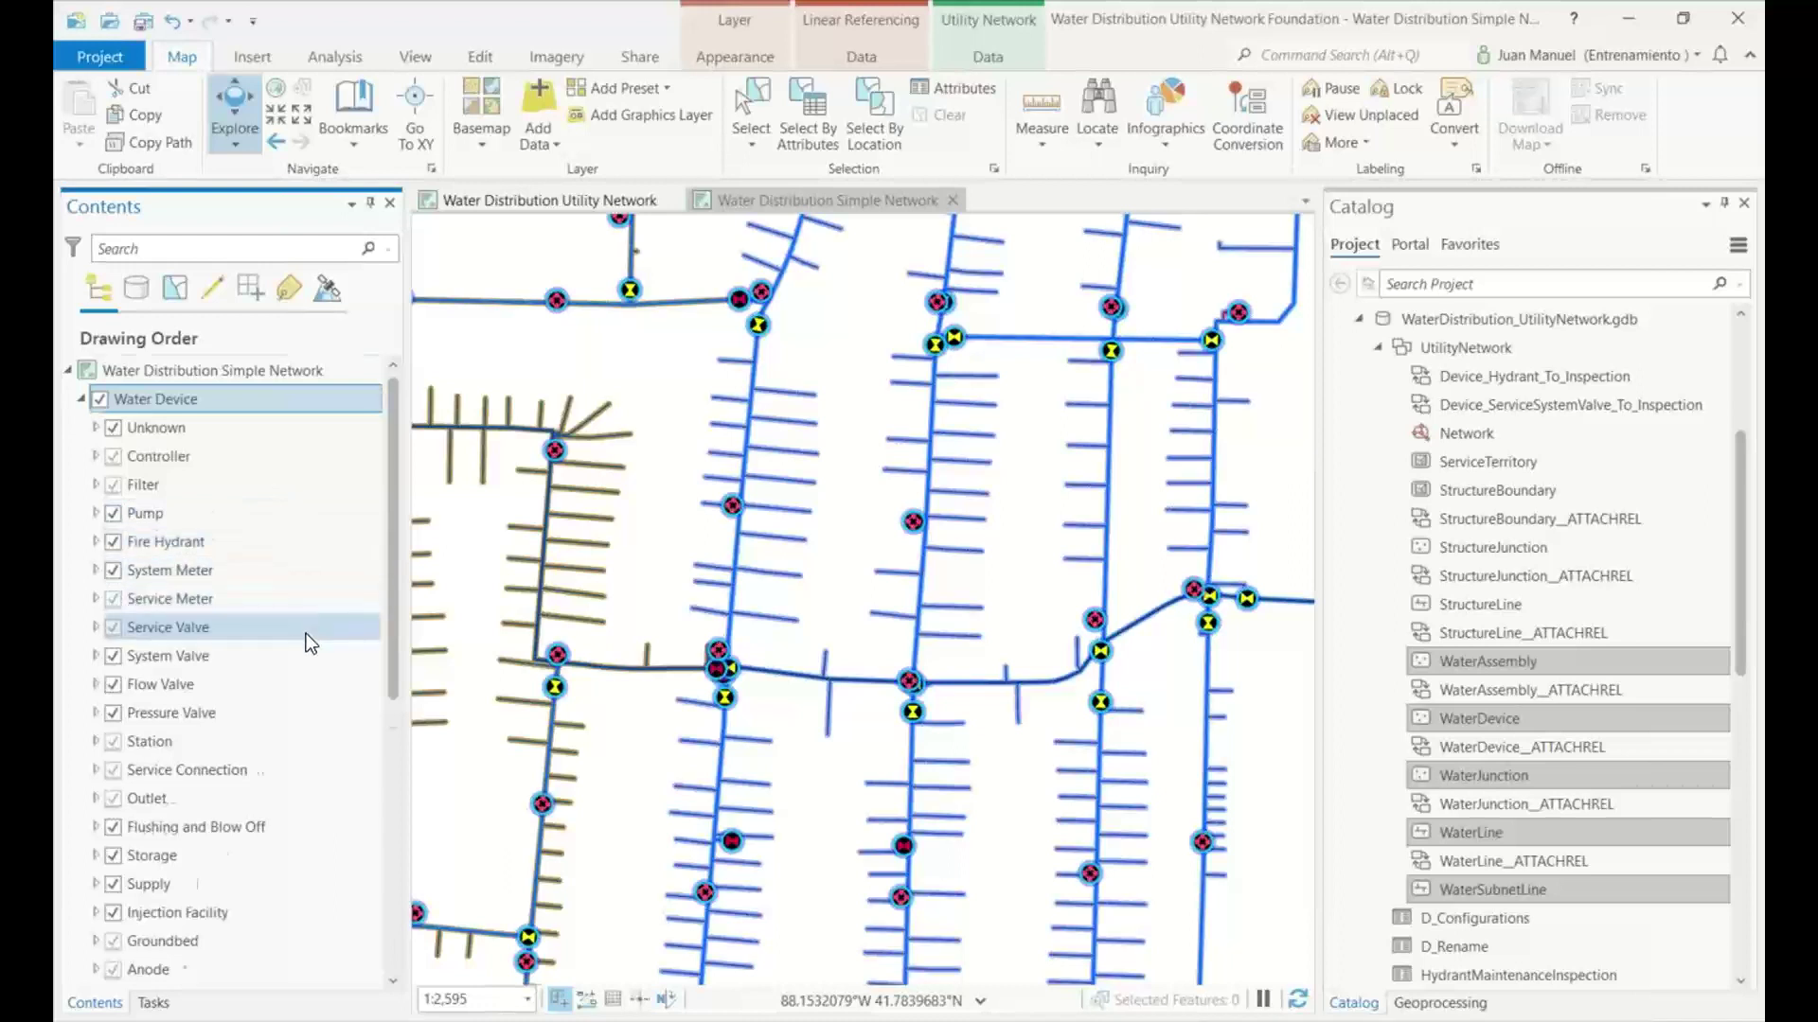
scroll(308, 634, down, 1)
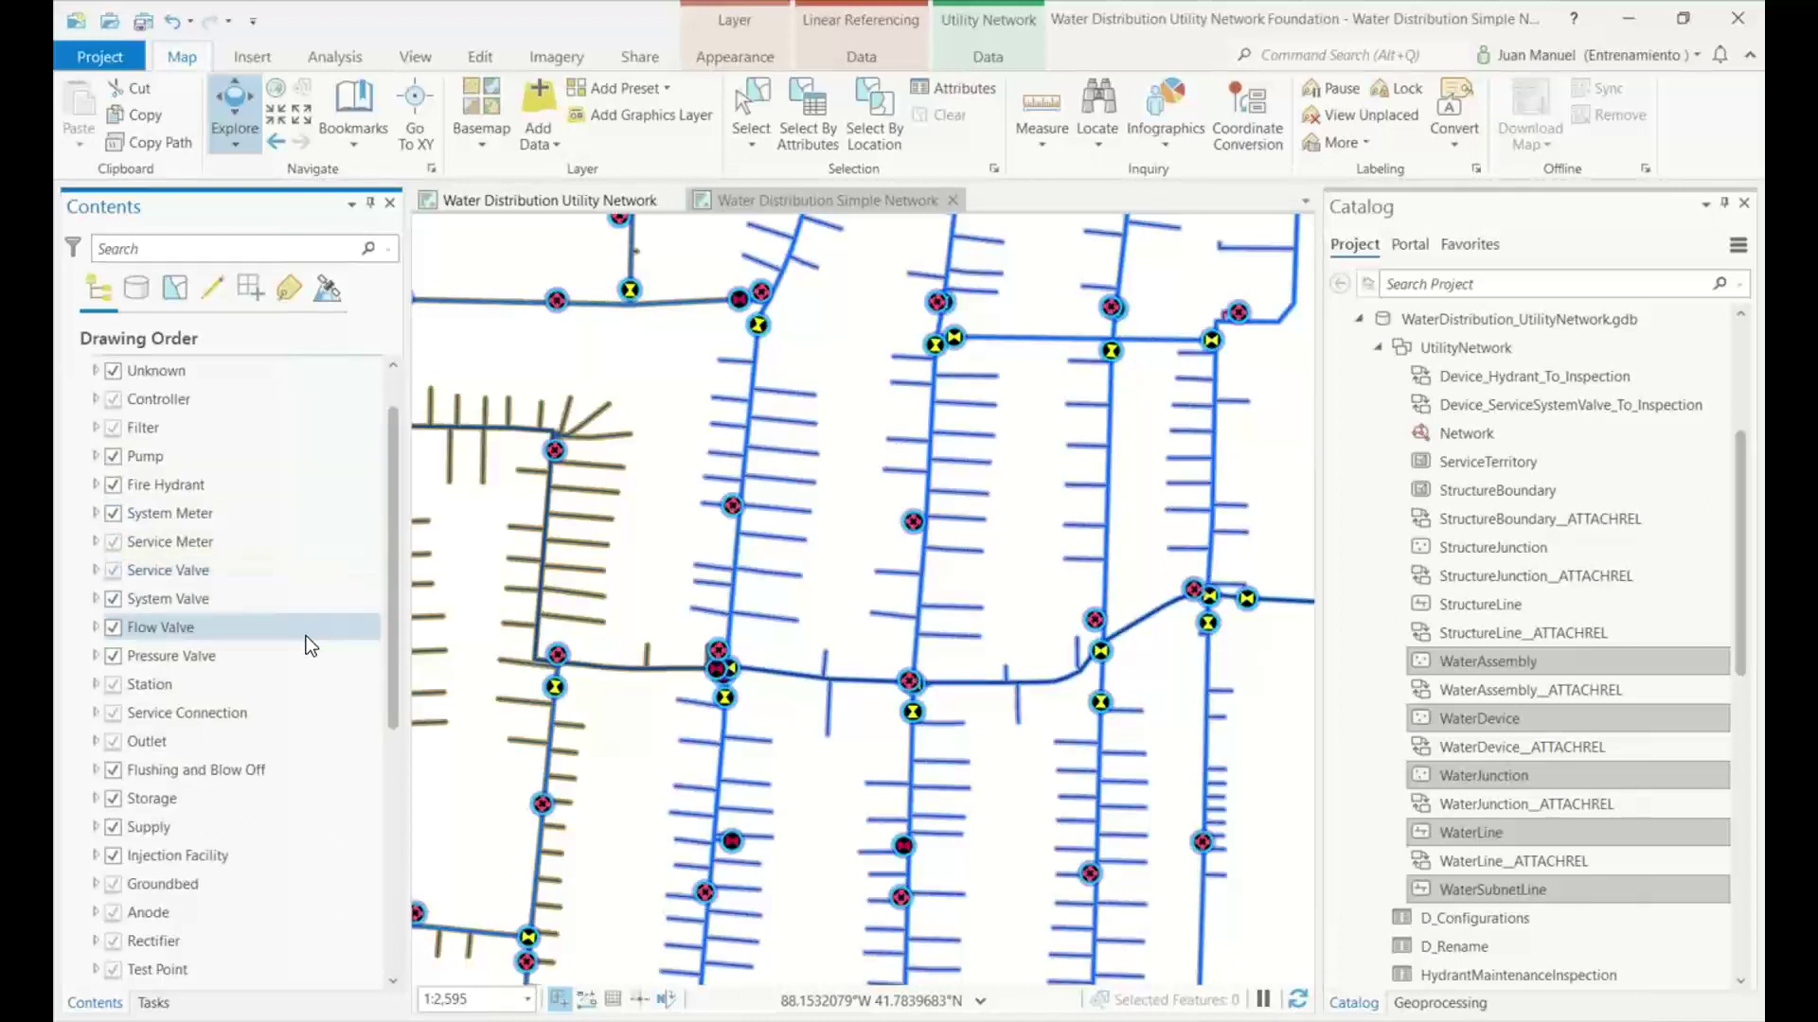
scroll(308, 644, down, 1)
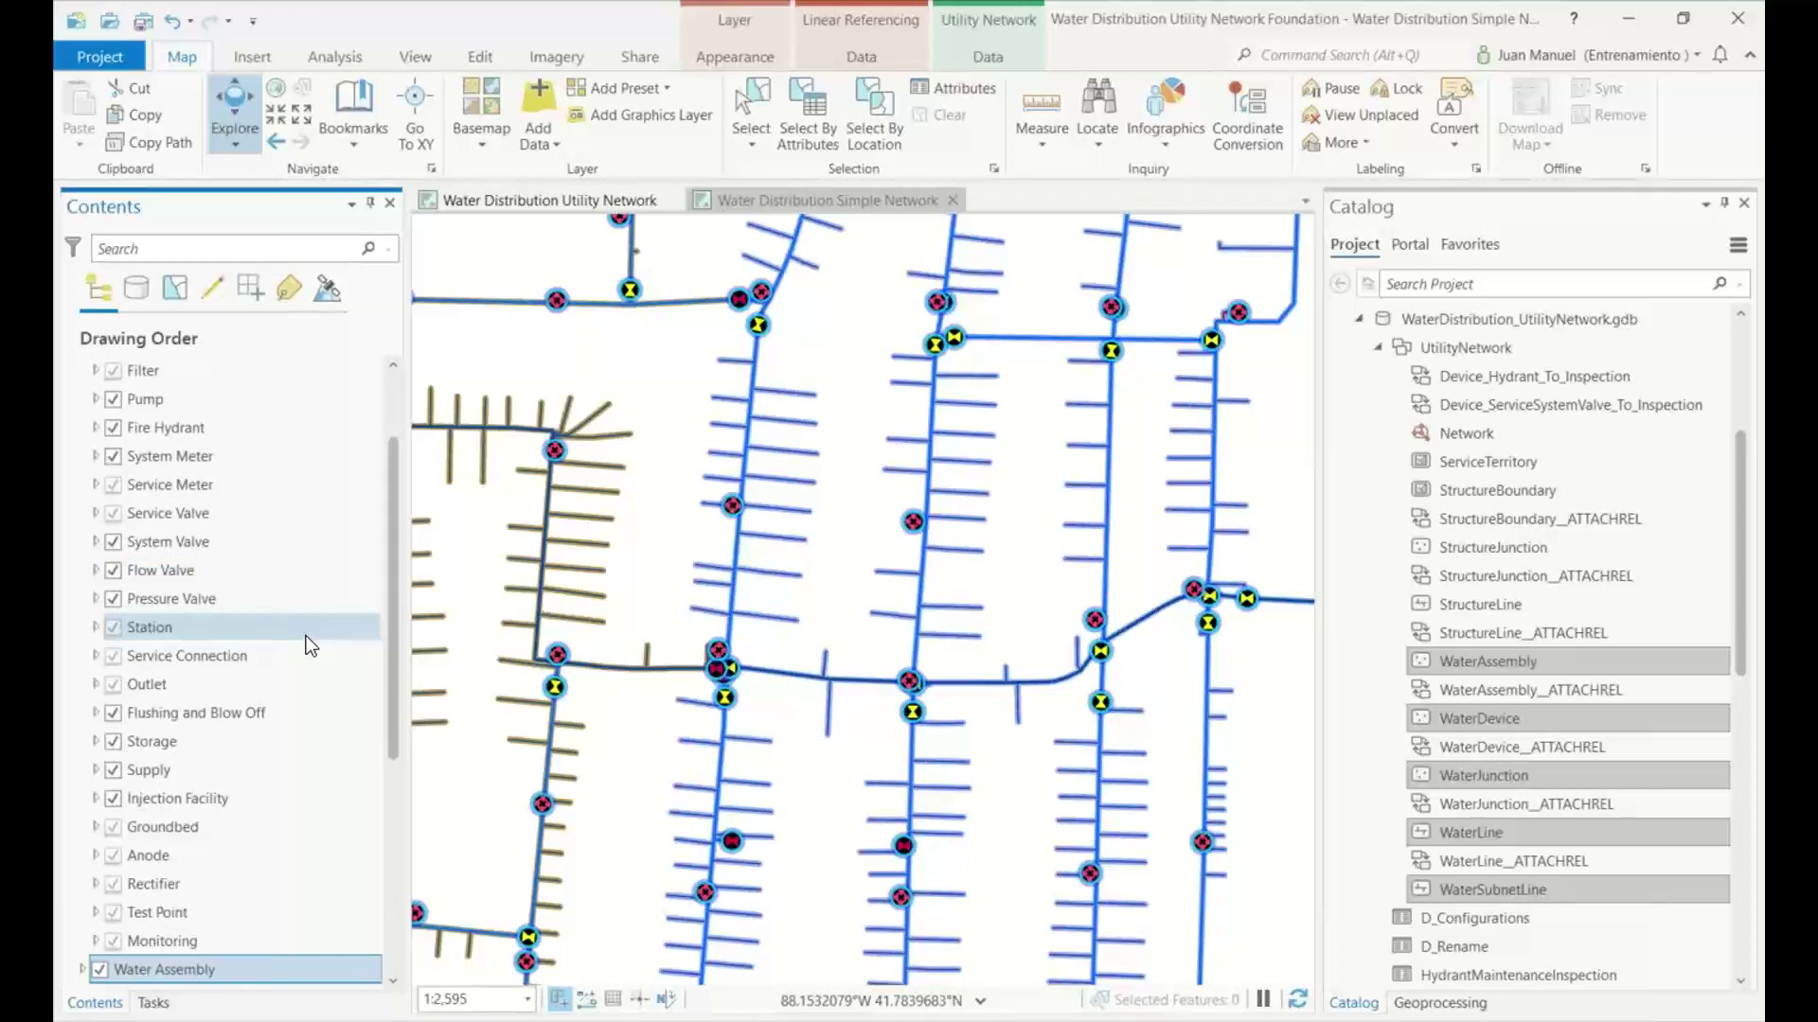
scroll(308, 645, down, 3)
scroll(308, 646, up, 2)
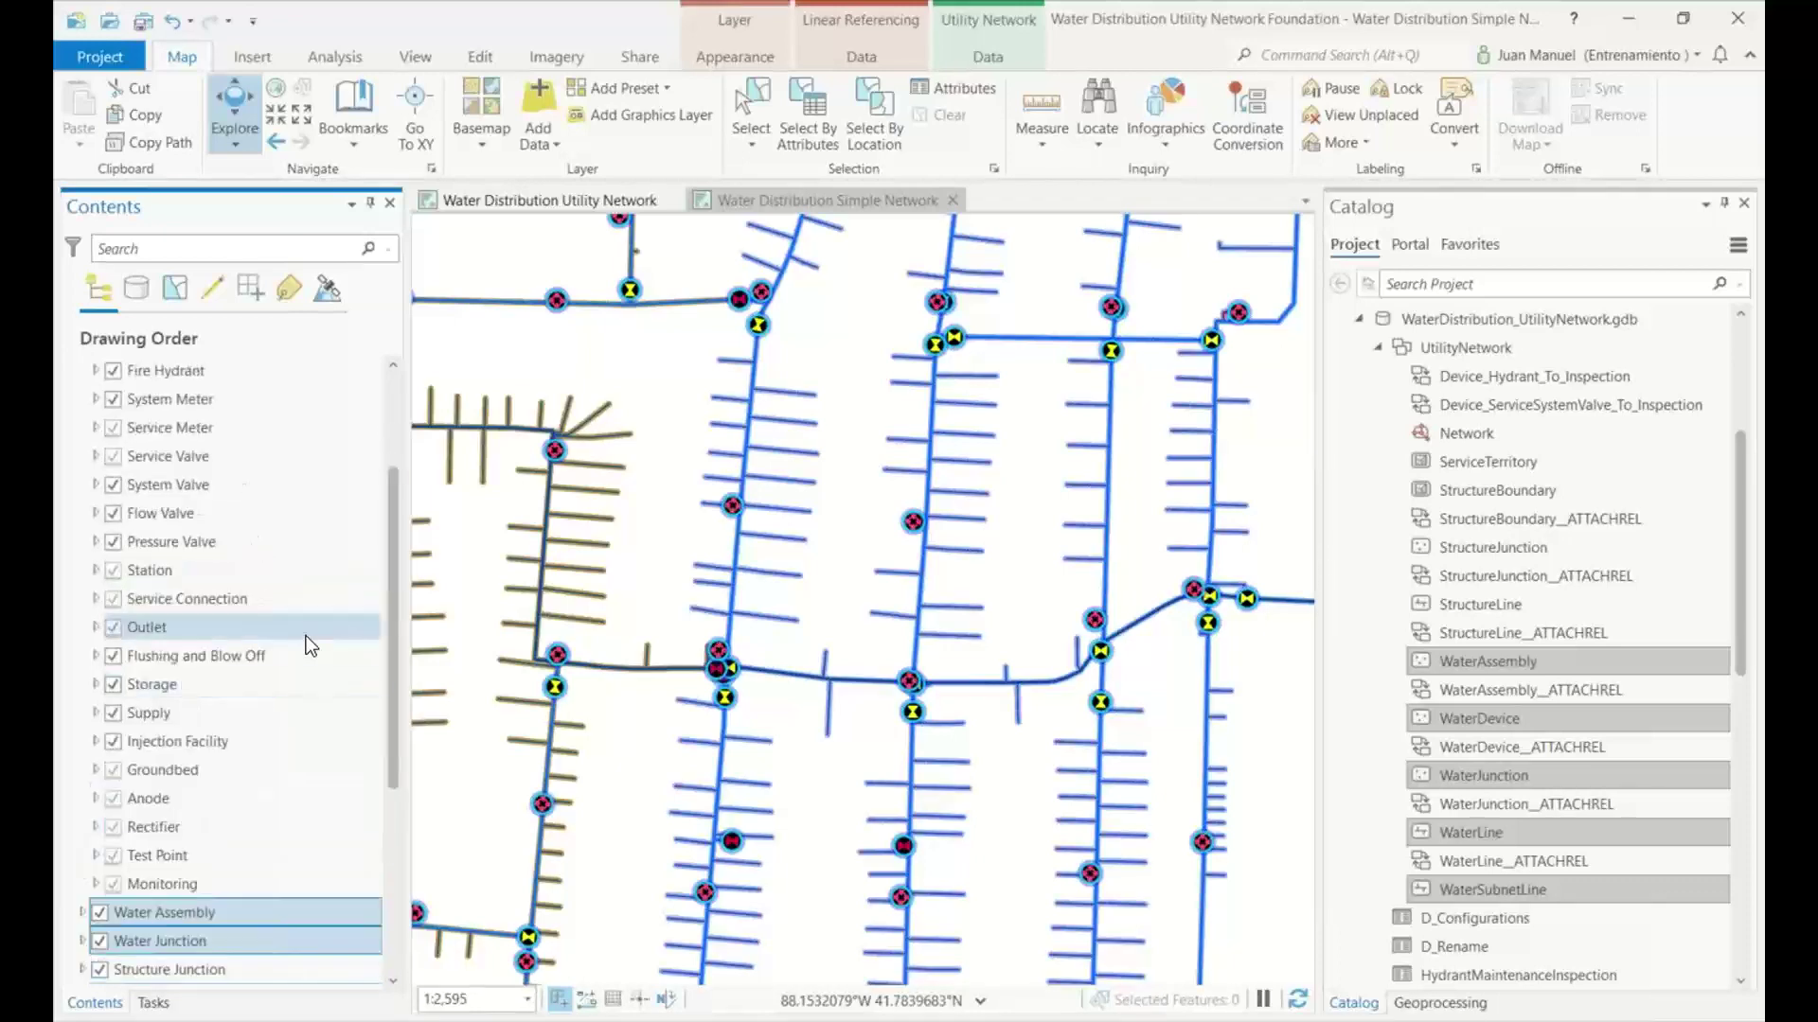
scroll(306, 645, up, 3)
scroll(306, 646, down, 1)
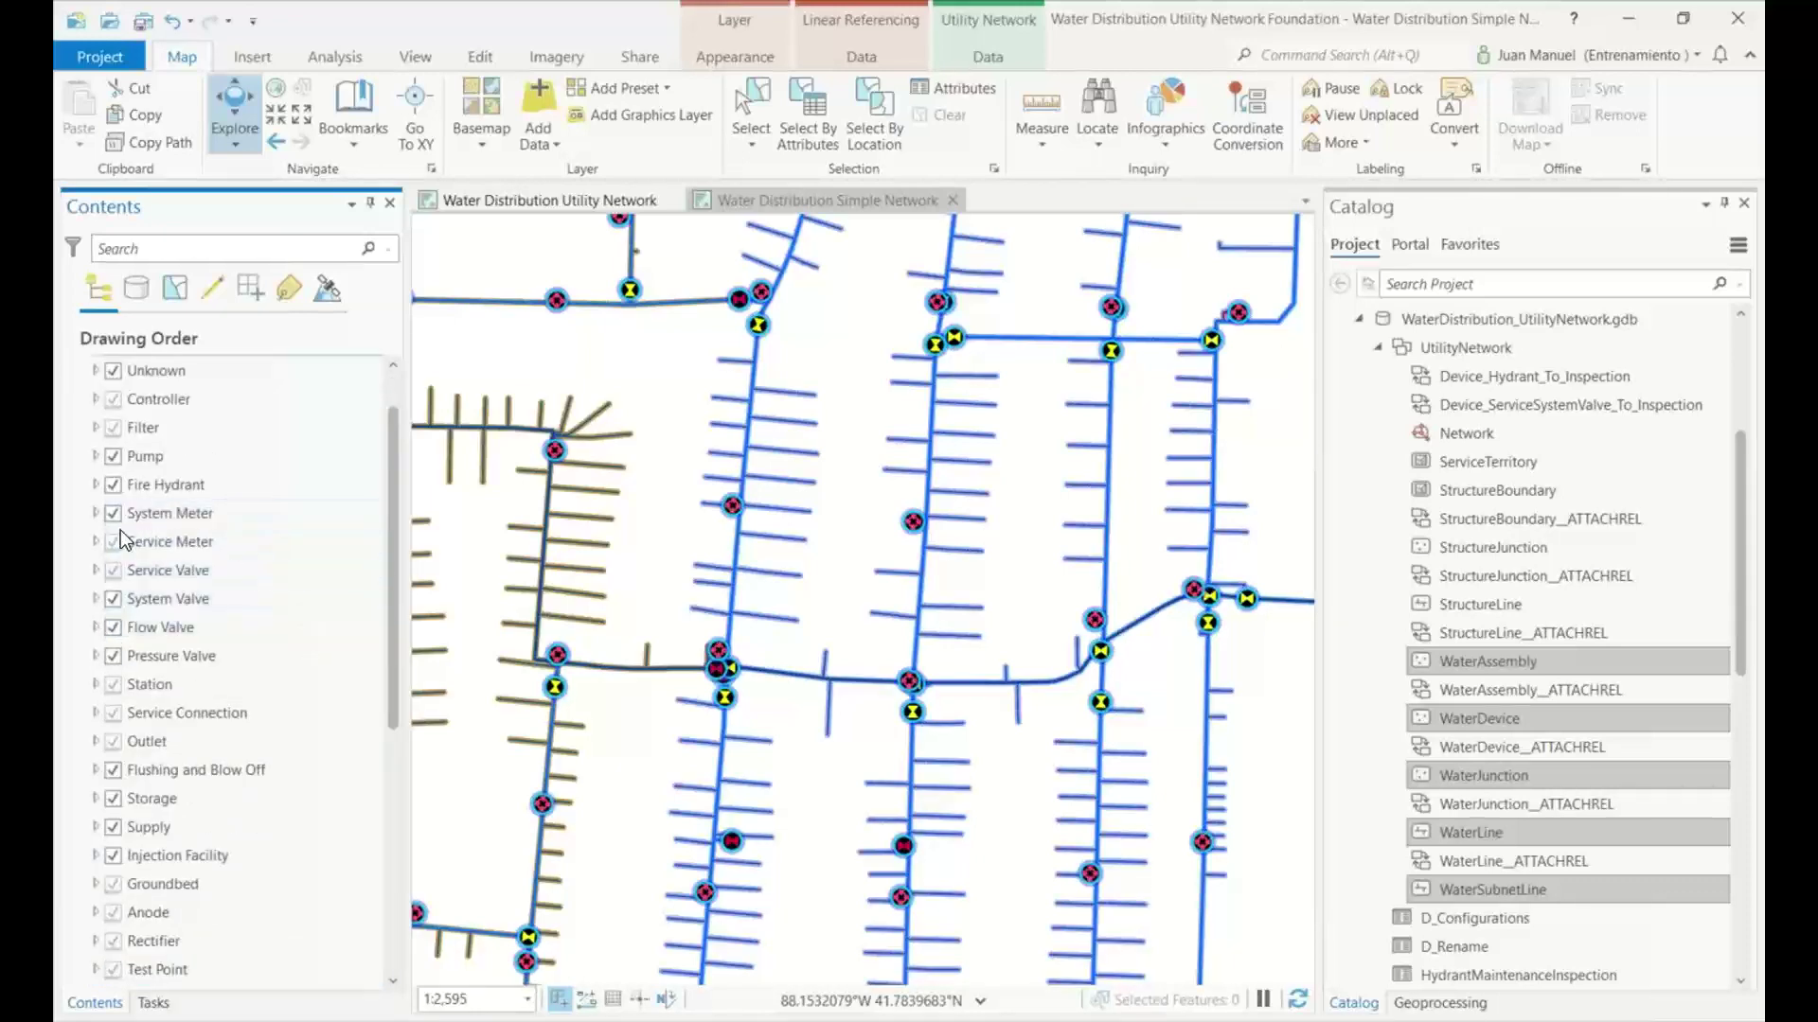
Examine the asset types under the Flow Valve group of Water Device, leaving the group collapsed.
click(94, 628)
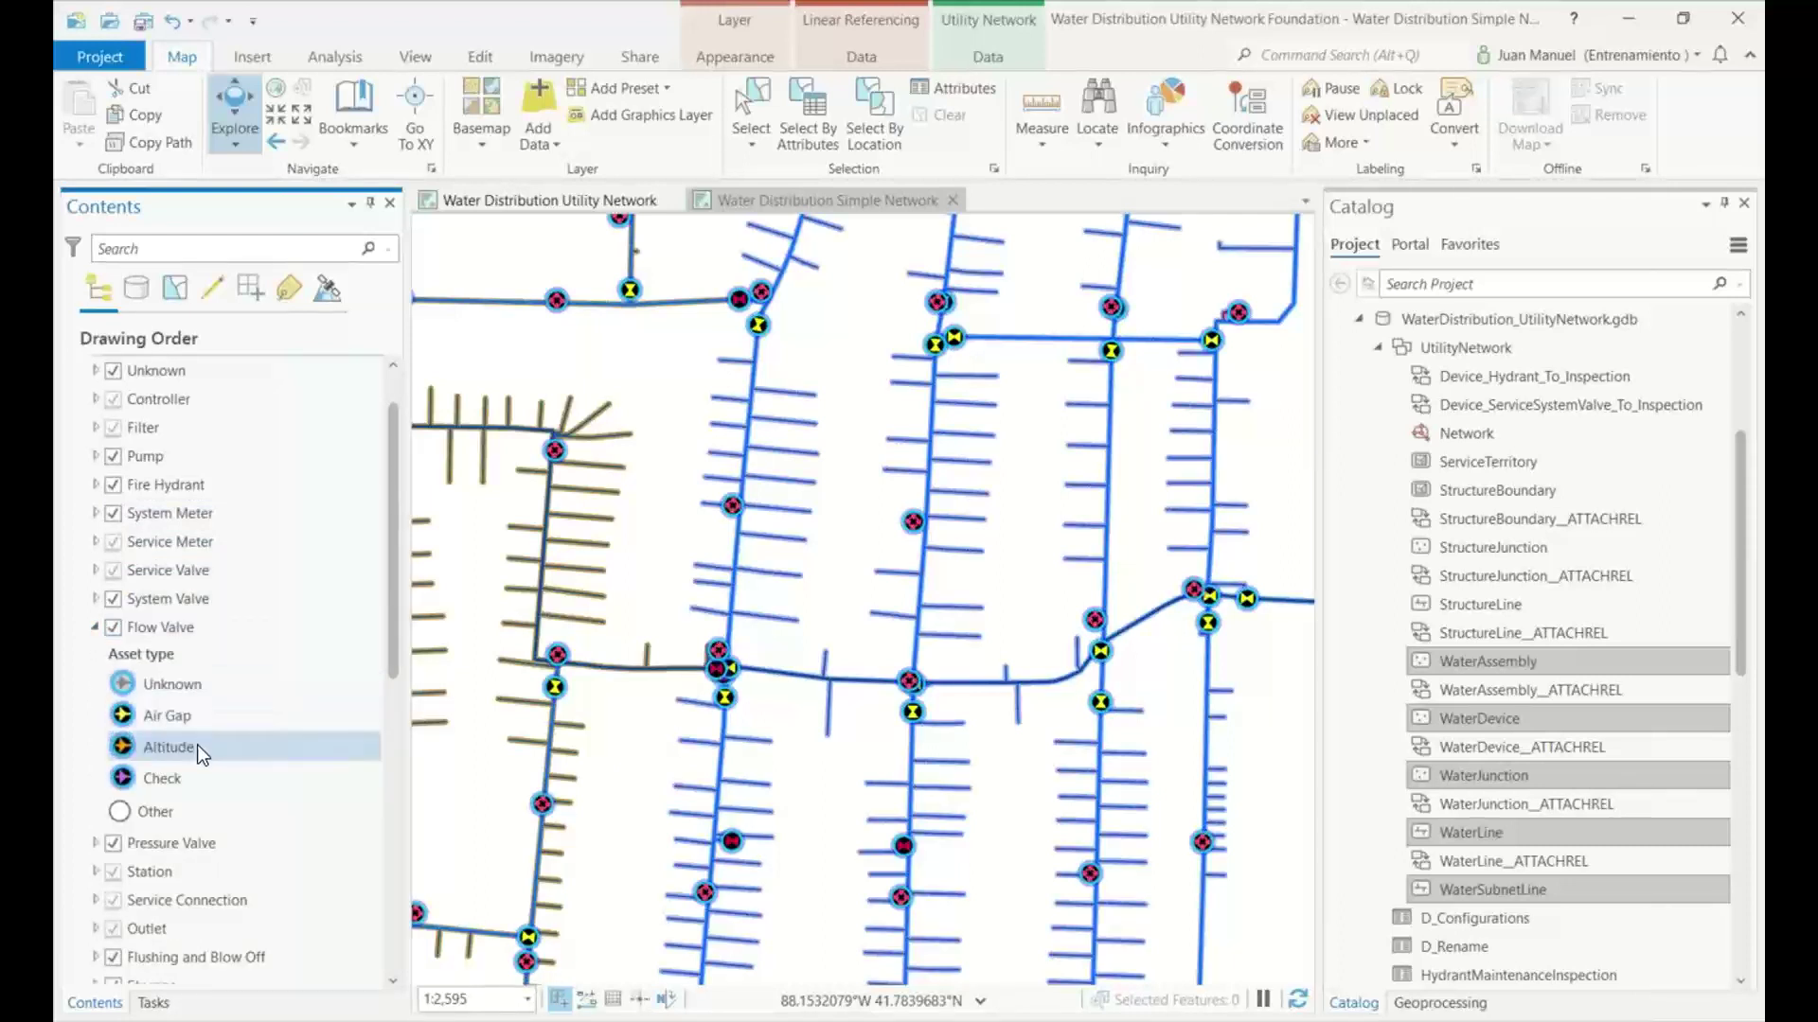
click(96, 631)
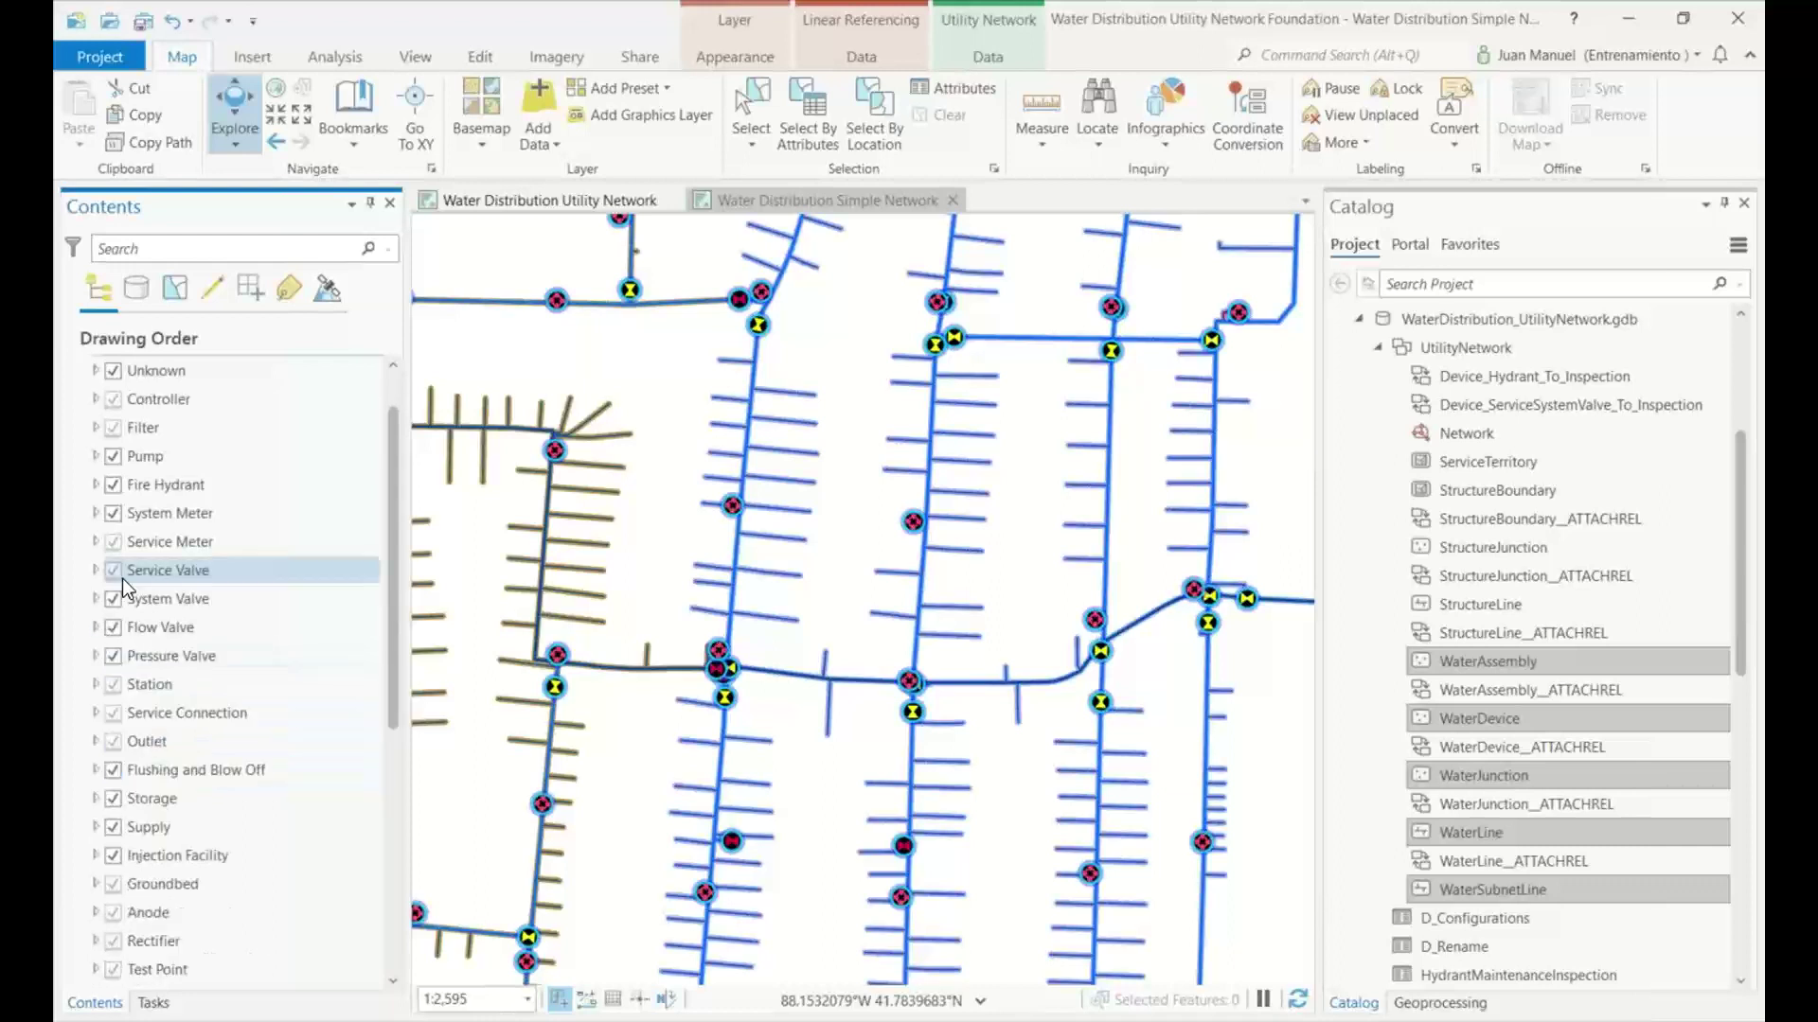
scroll(127, 708, down, 1)
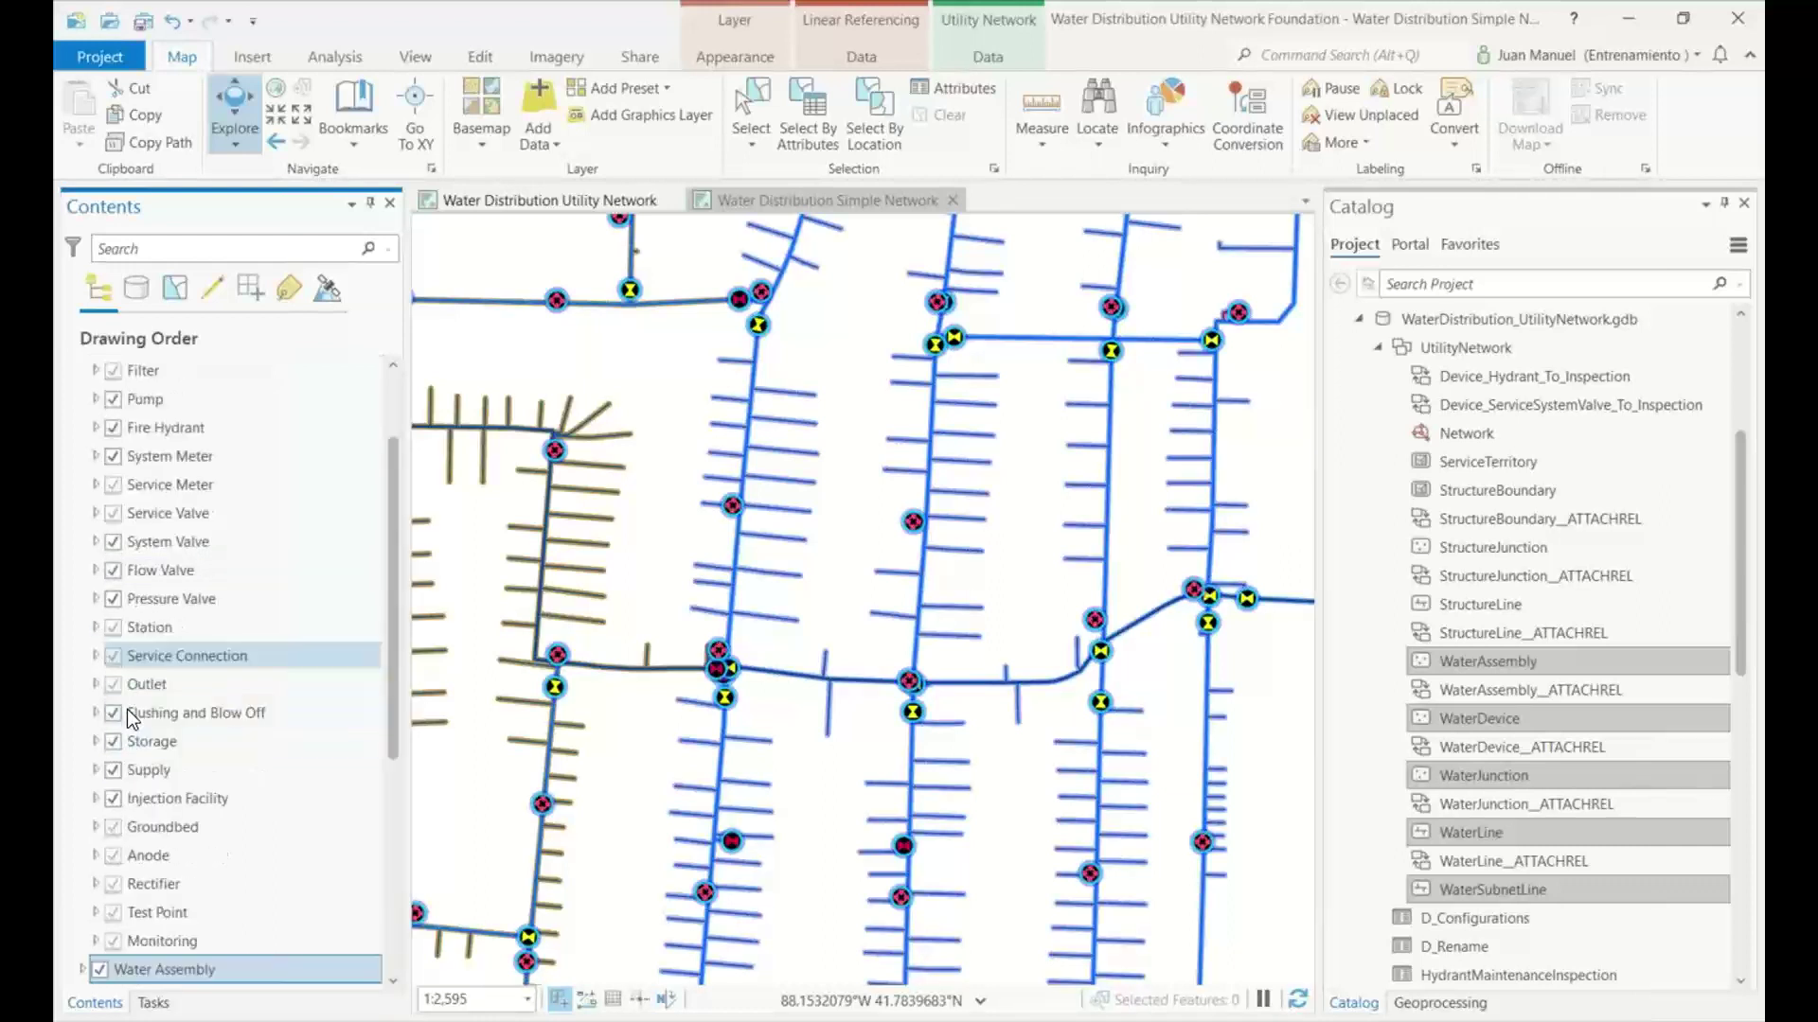
Examine the active and inactive asset types of the Fire Hydrant group in Water Device, leaving the group collapsed.
scroll(127, 708, up, 2)
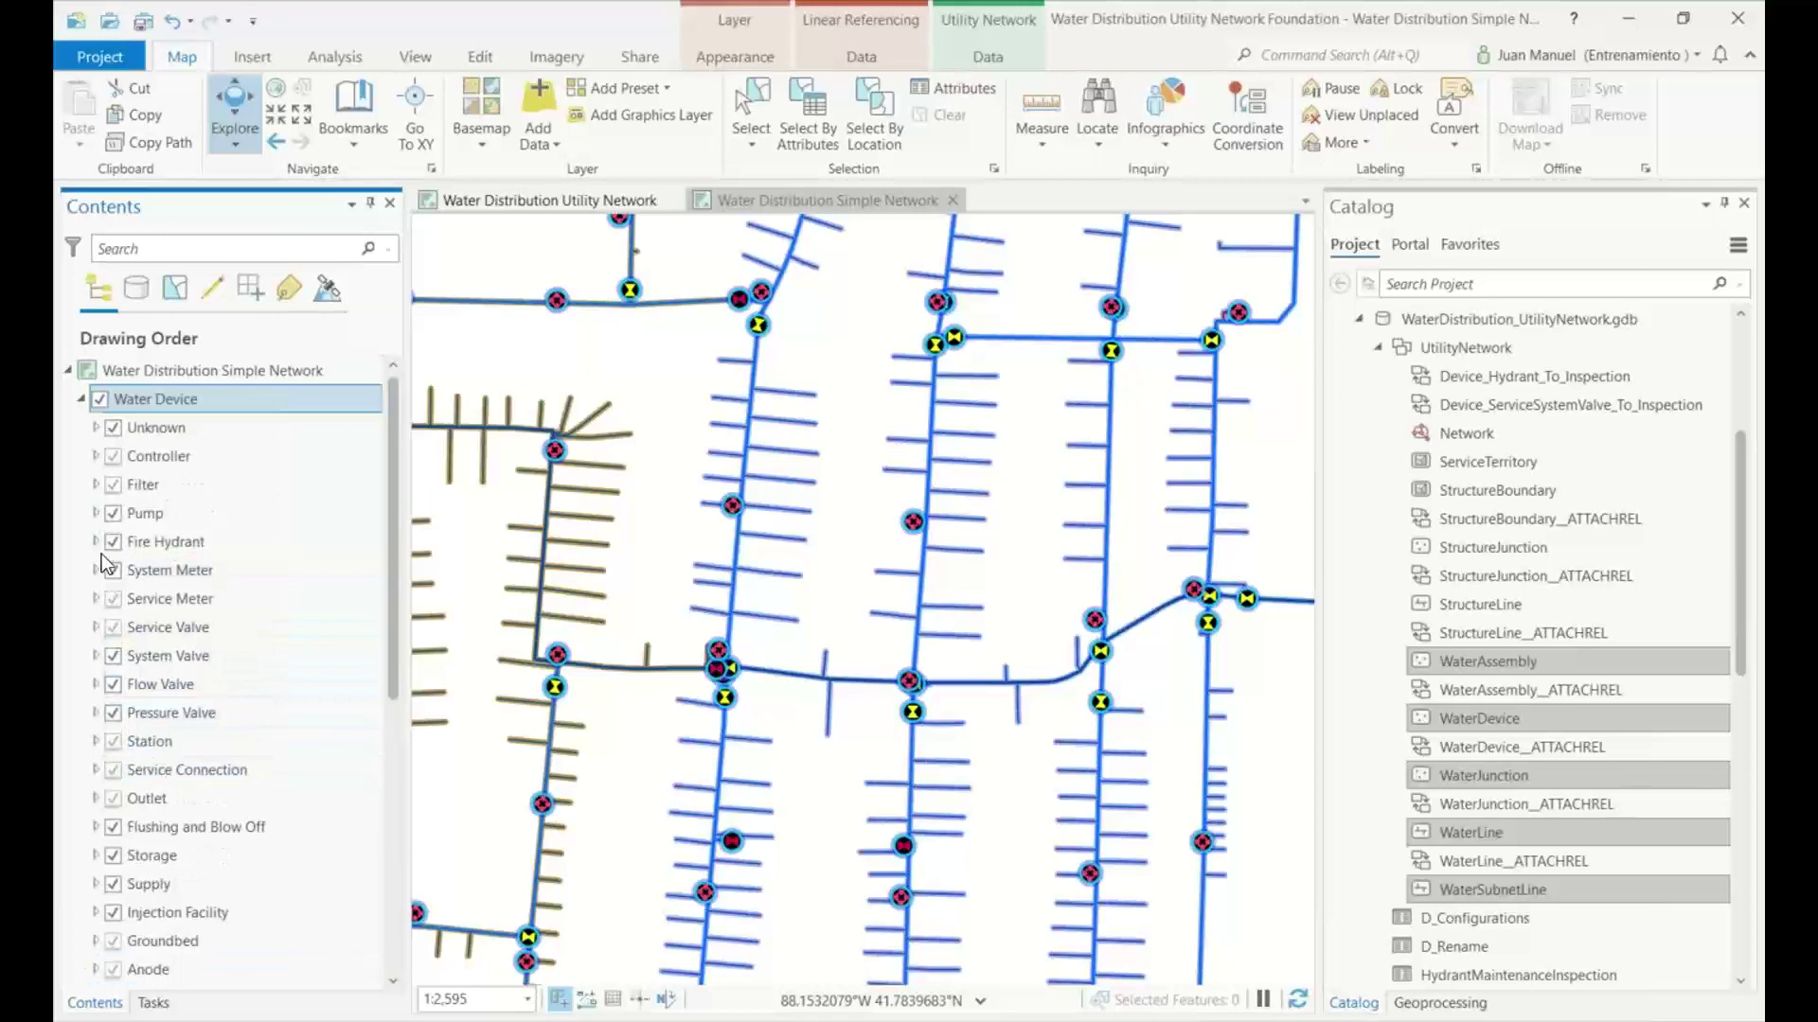
click(95, 542)
click(229, 632)
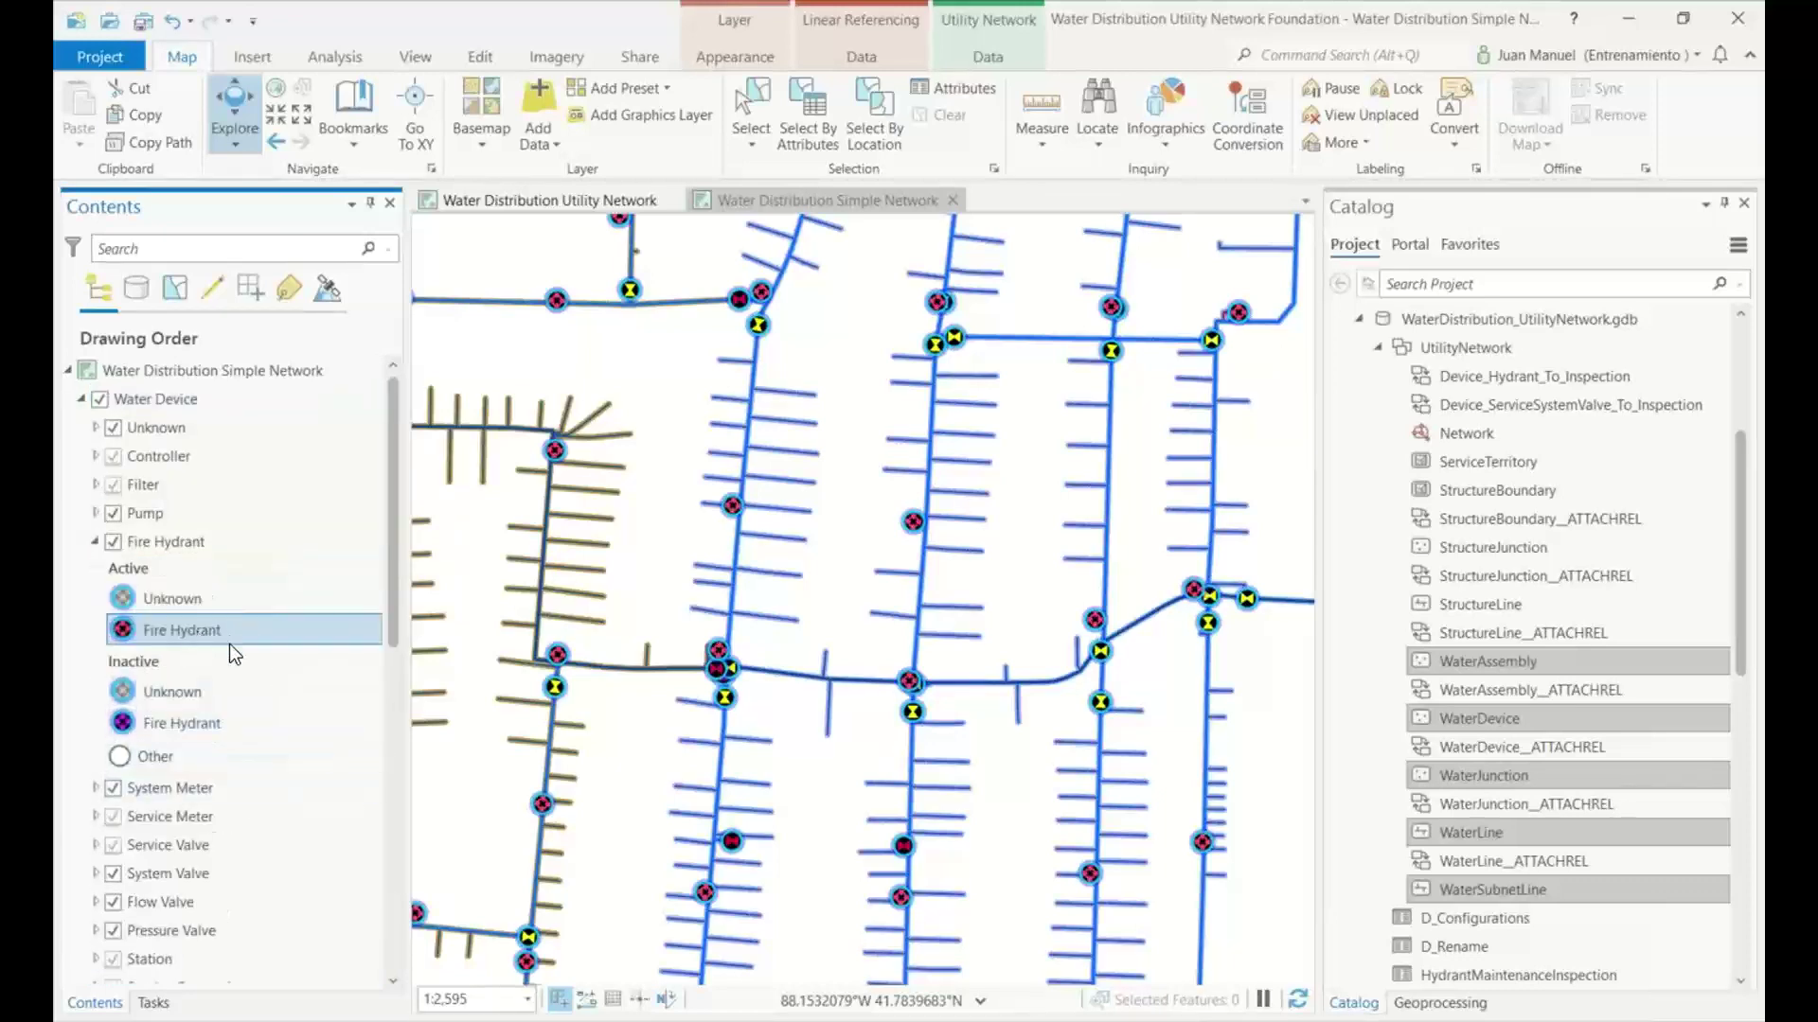
click(147, 571)
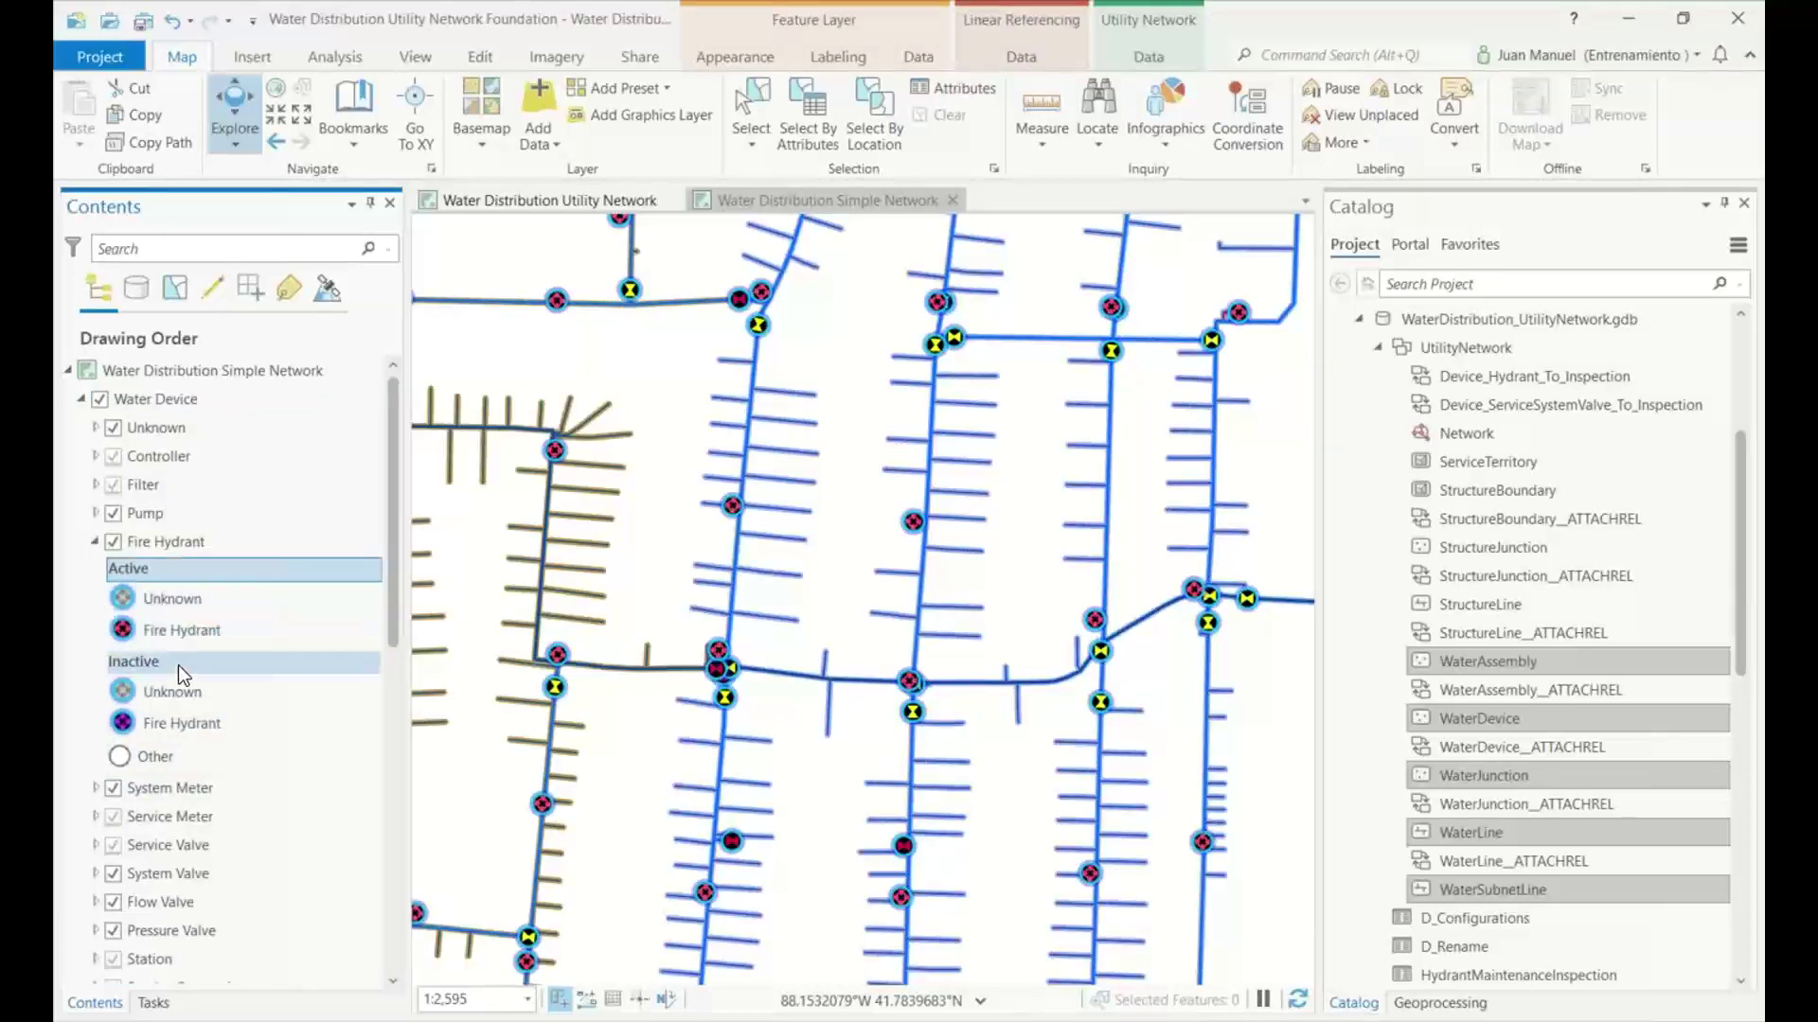
click(192, 625)
click(195, 610)
ctrl+click(203, 636)
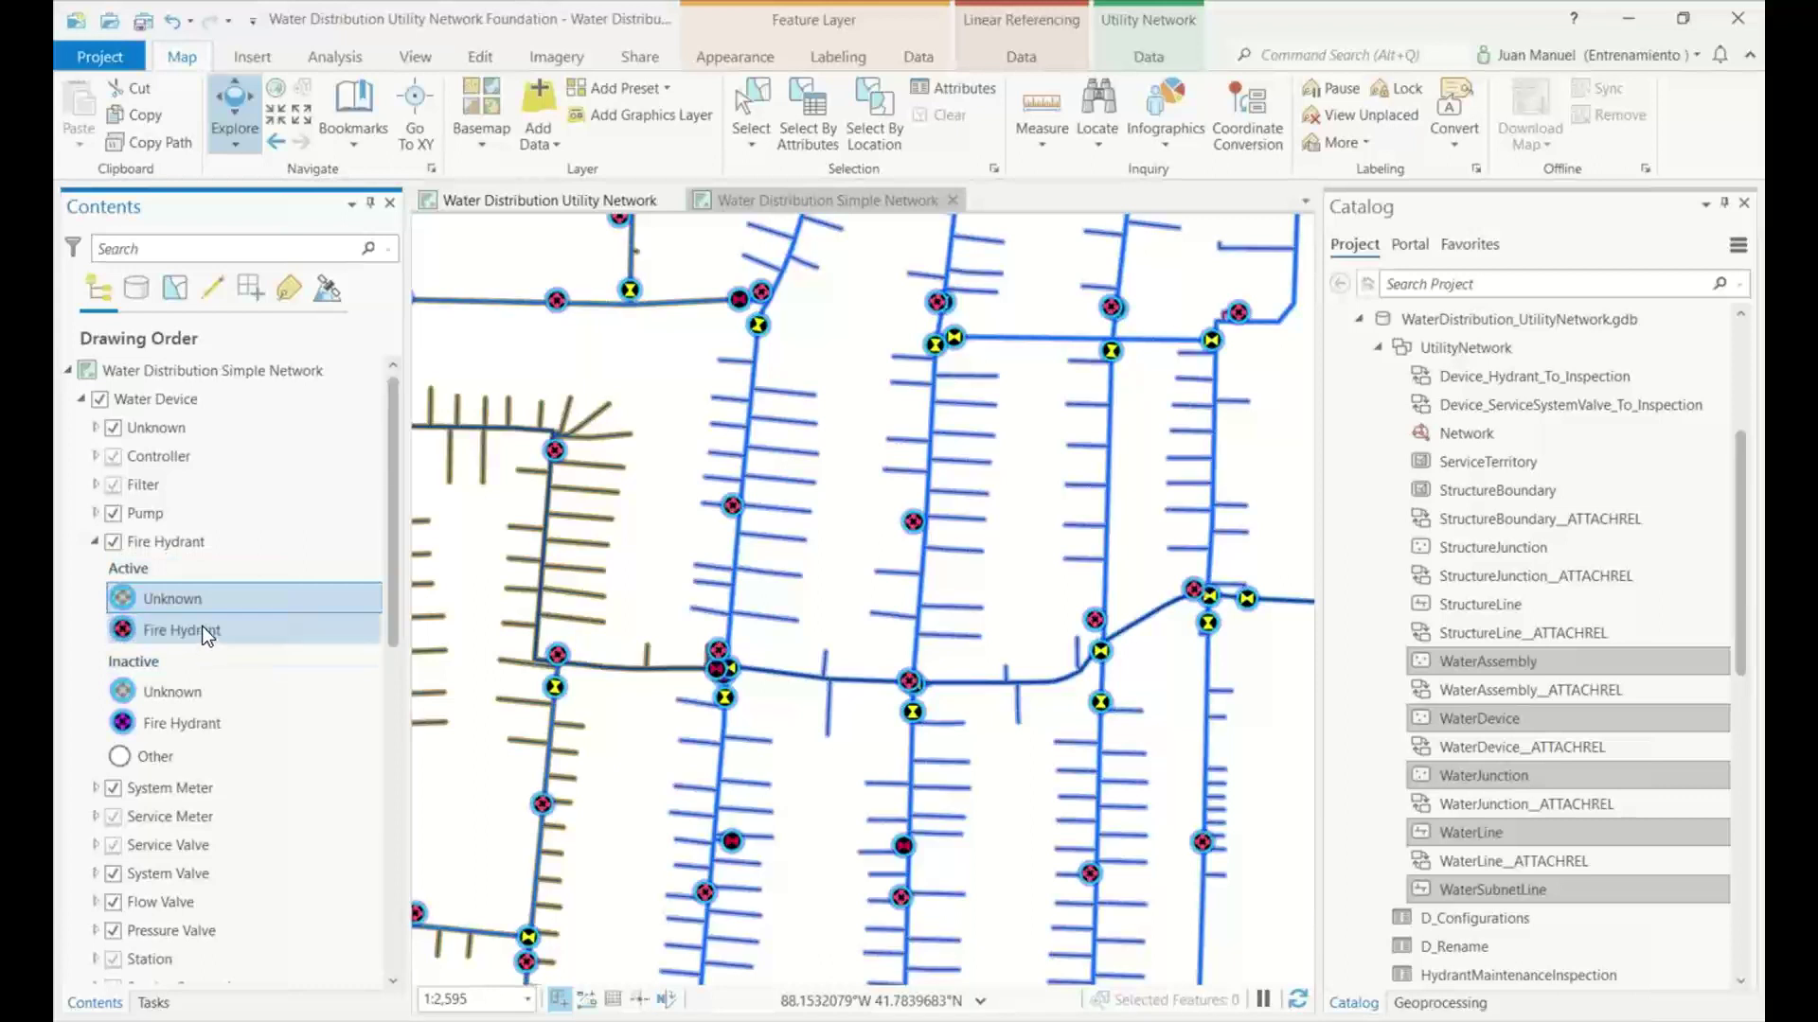
ctrl+click(201, 627)
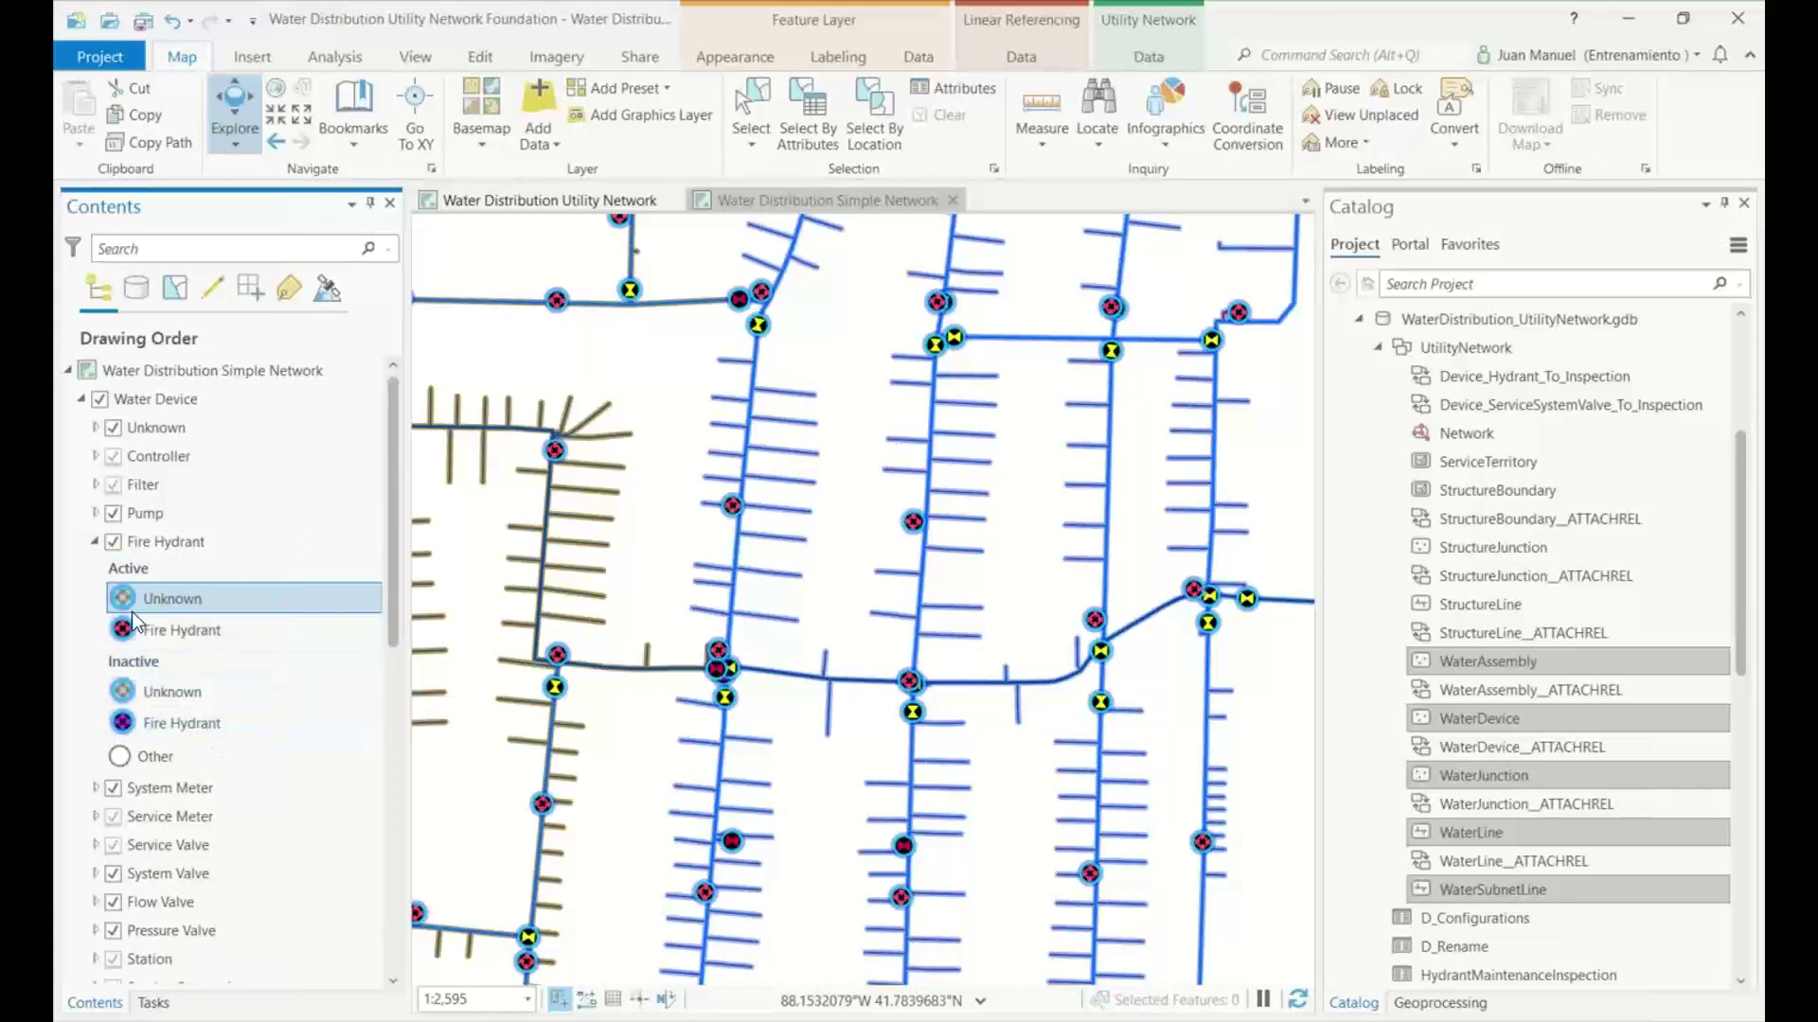
click(92, 541)
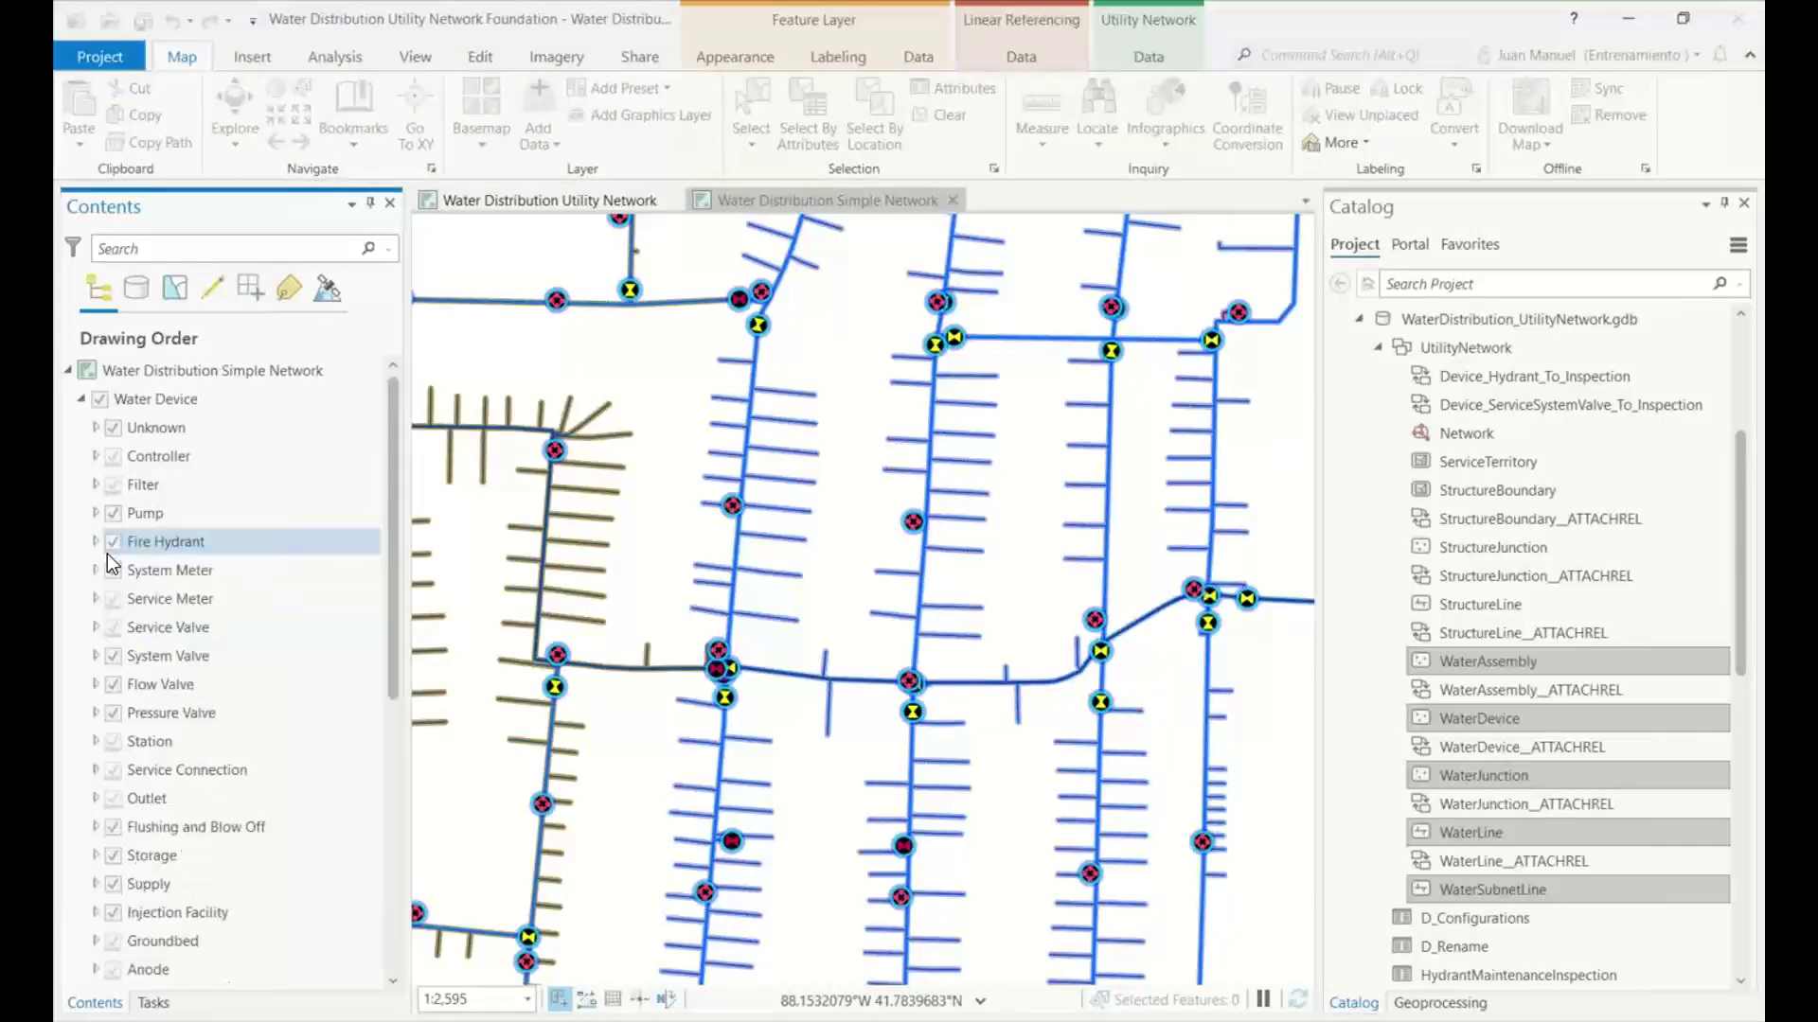
Collapse the Water Device layer and look over the asset groups of Water Junction, leaving that layer collapsed as well.
click(82, 400)
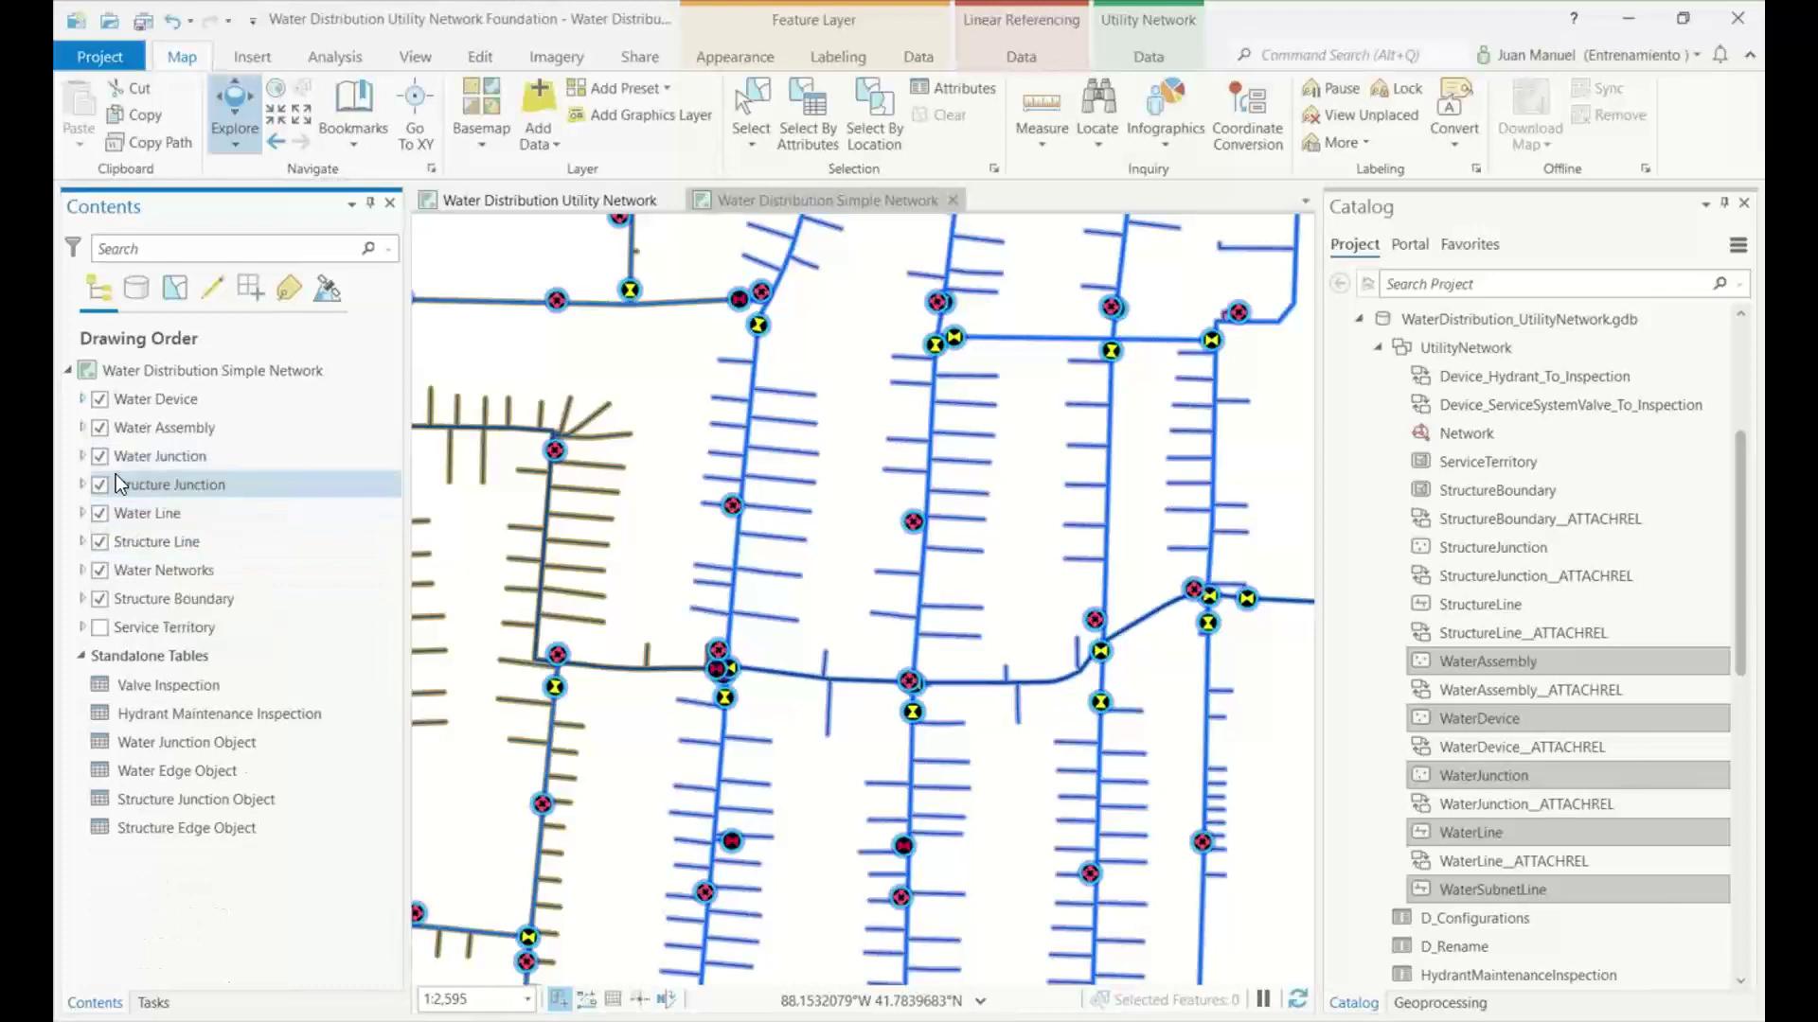
click(82, 456)
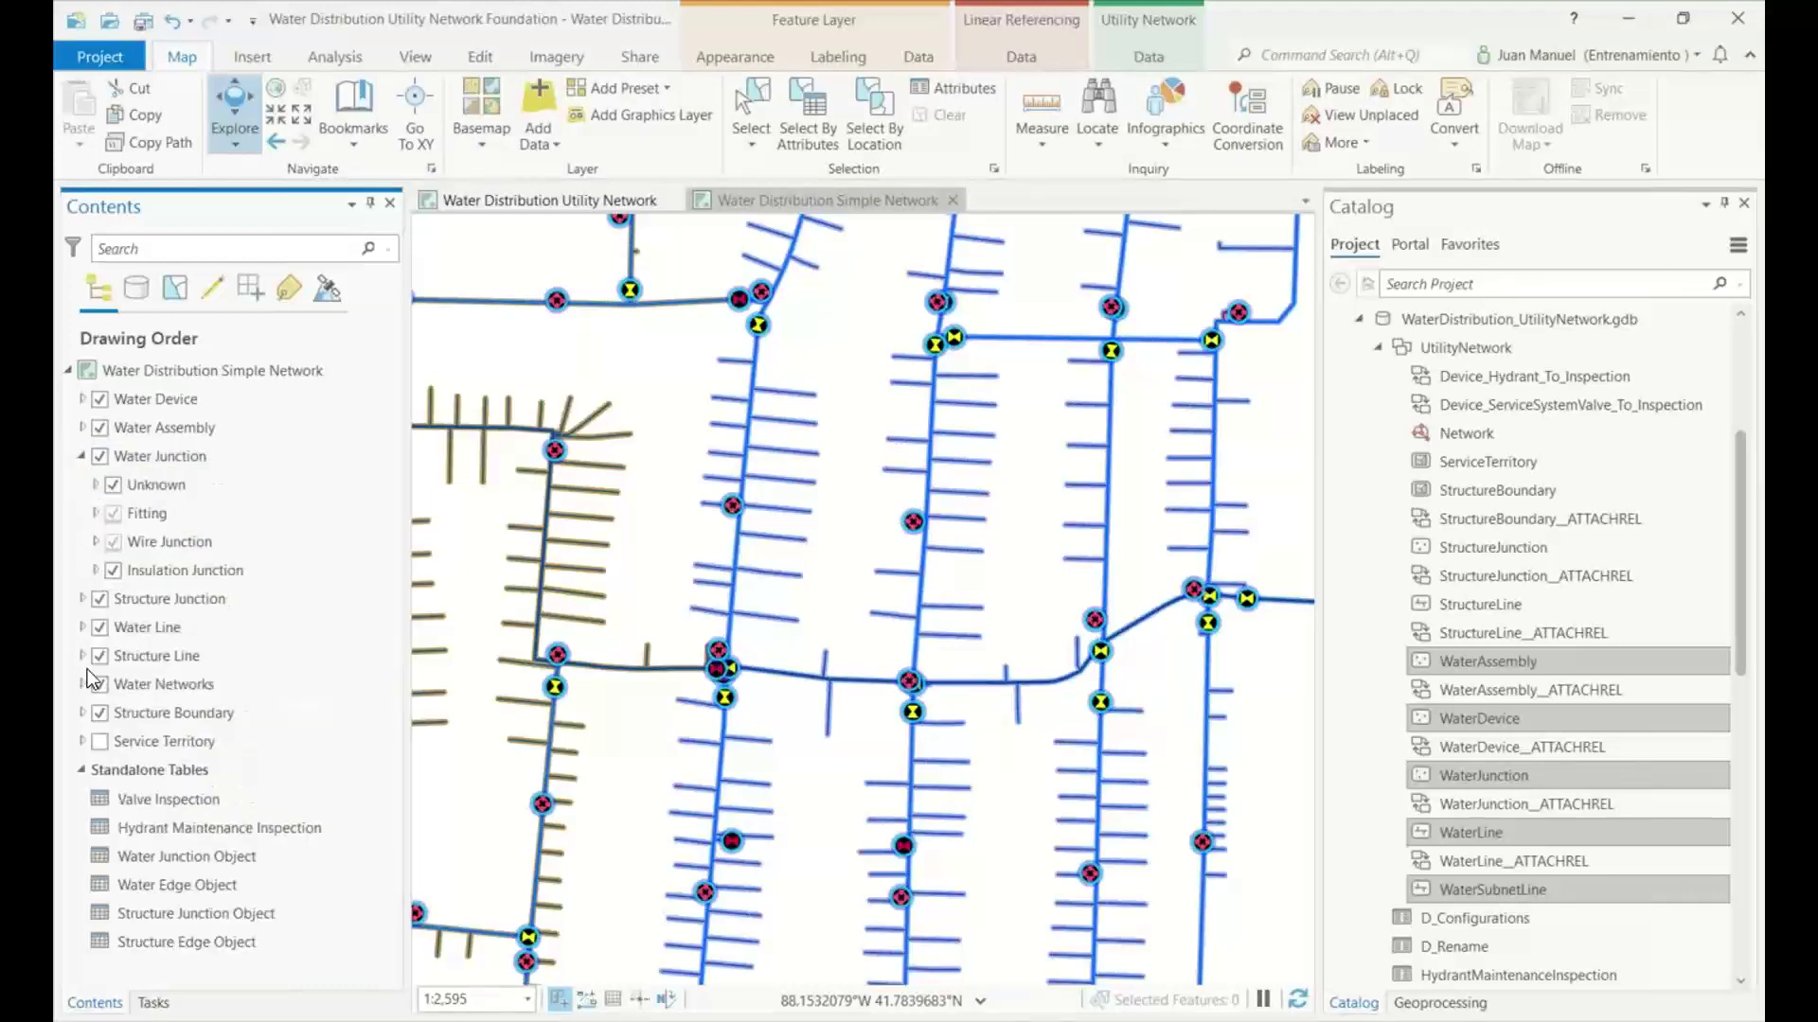
click(82, 460)
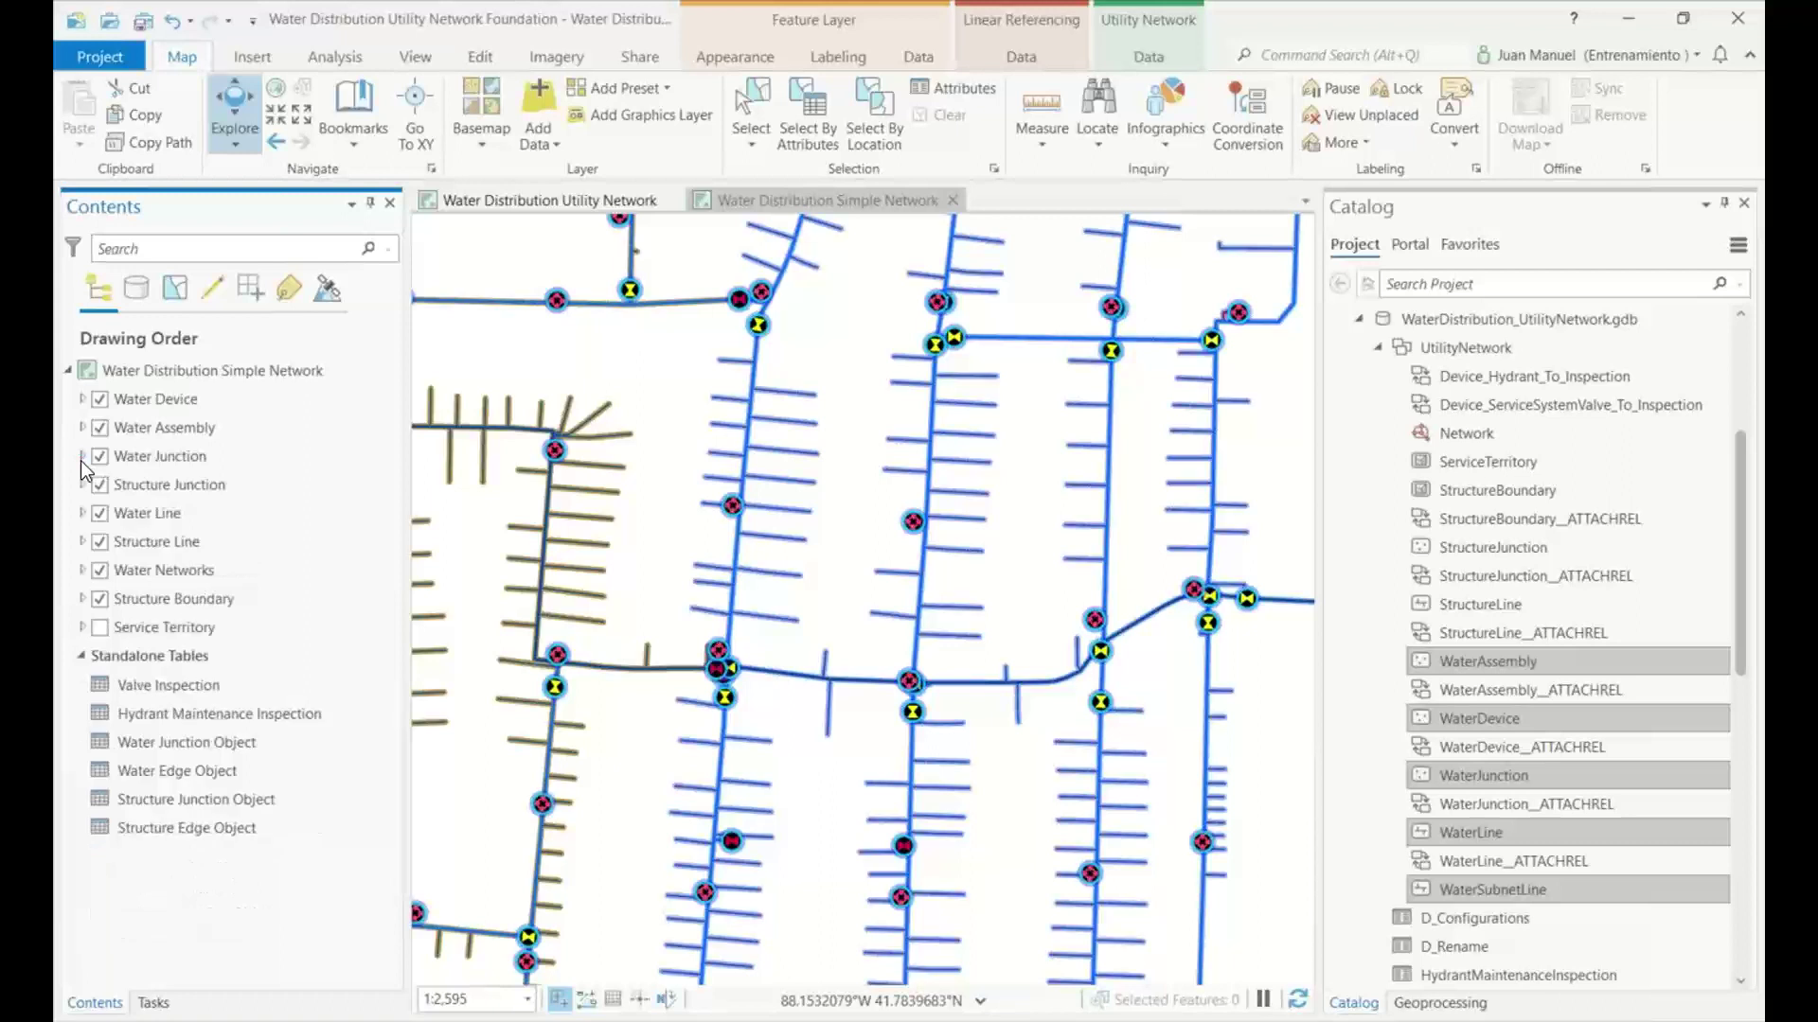
Expand the Water Line layer to view its asset groups, then collapse and highlight the Water Main group.
click(82, 513)
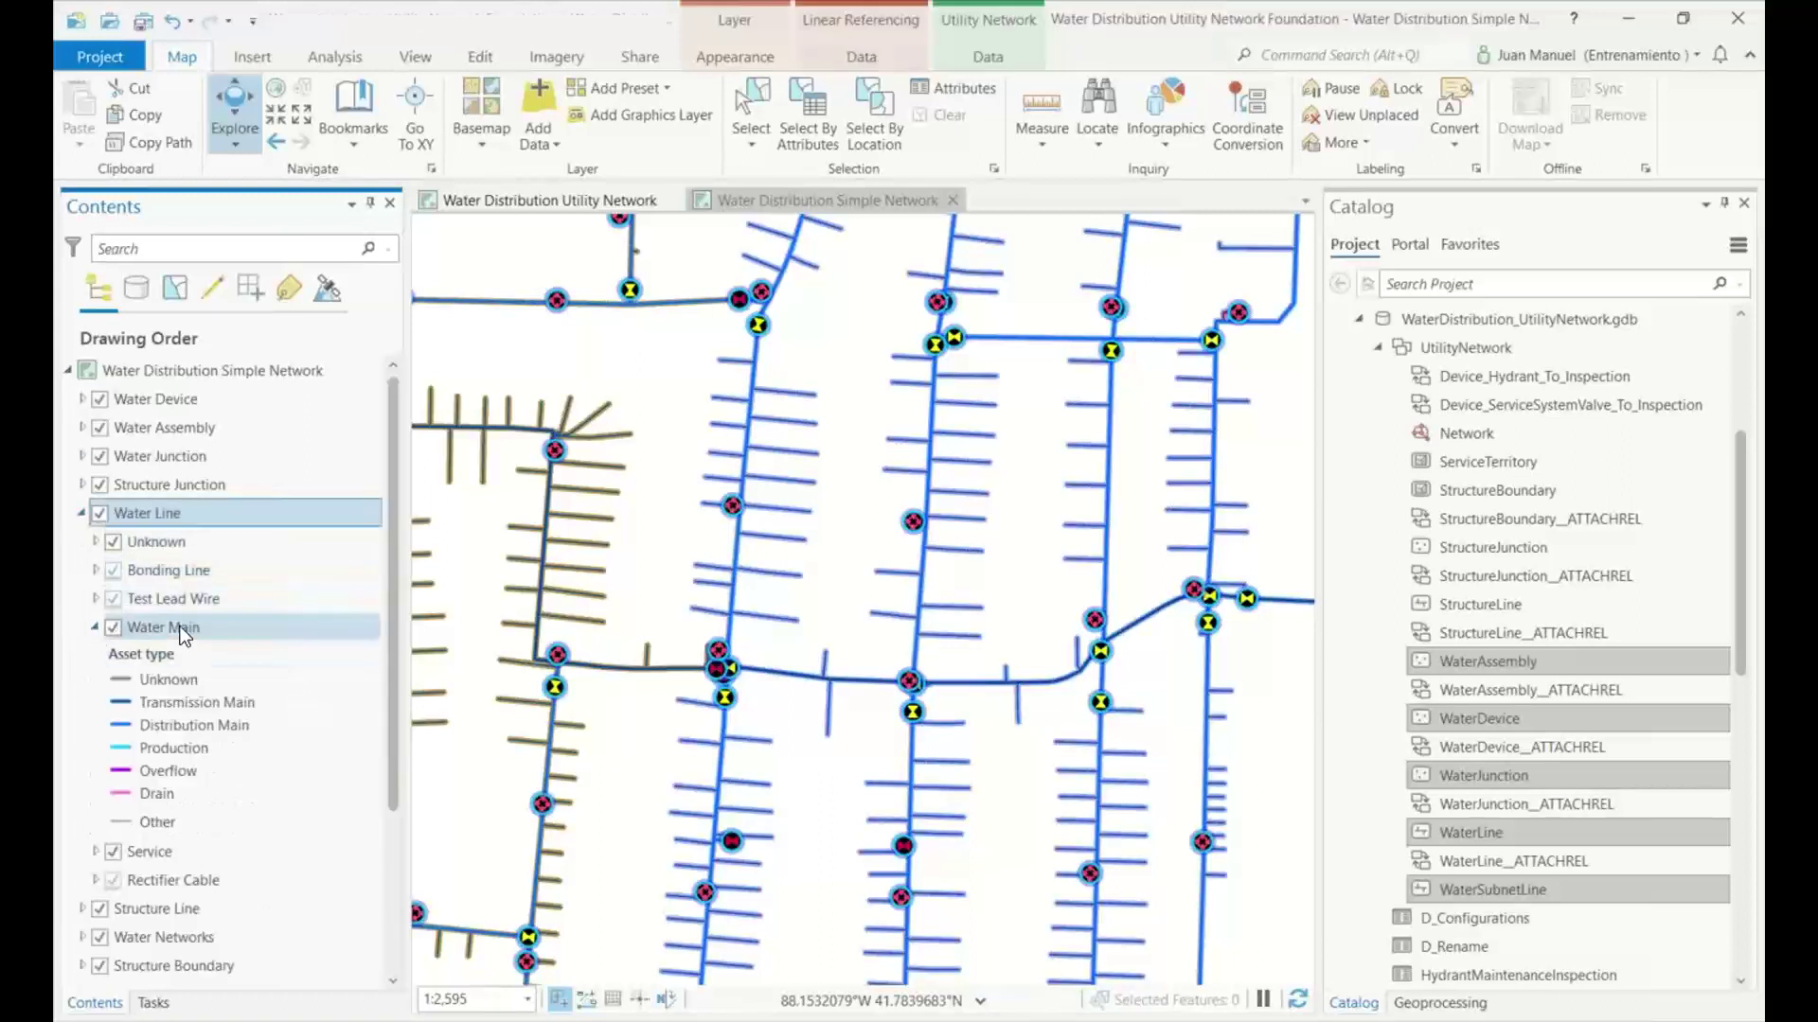
click(95, 627)
click(163, 627)
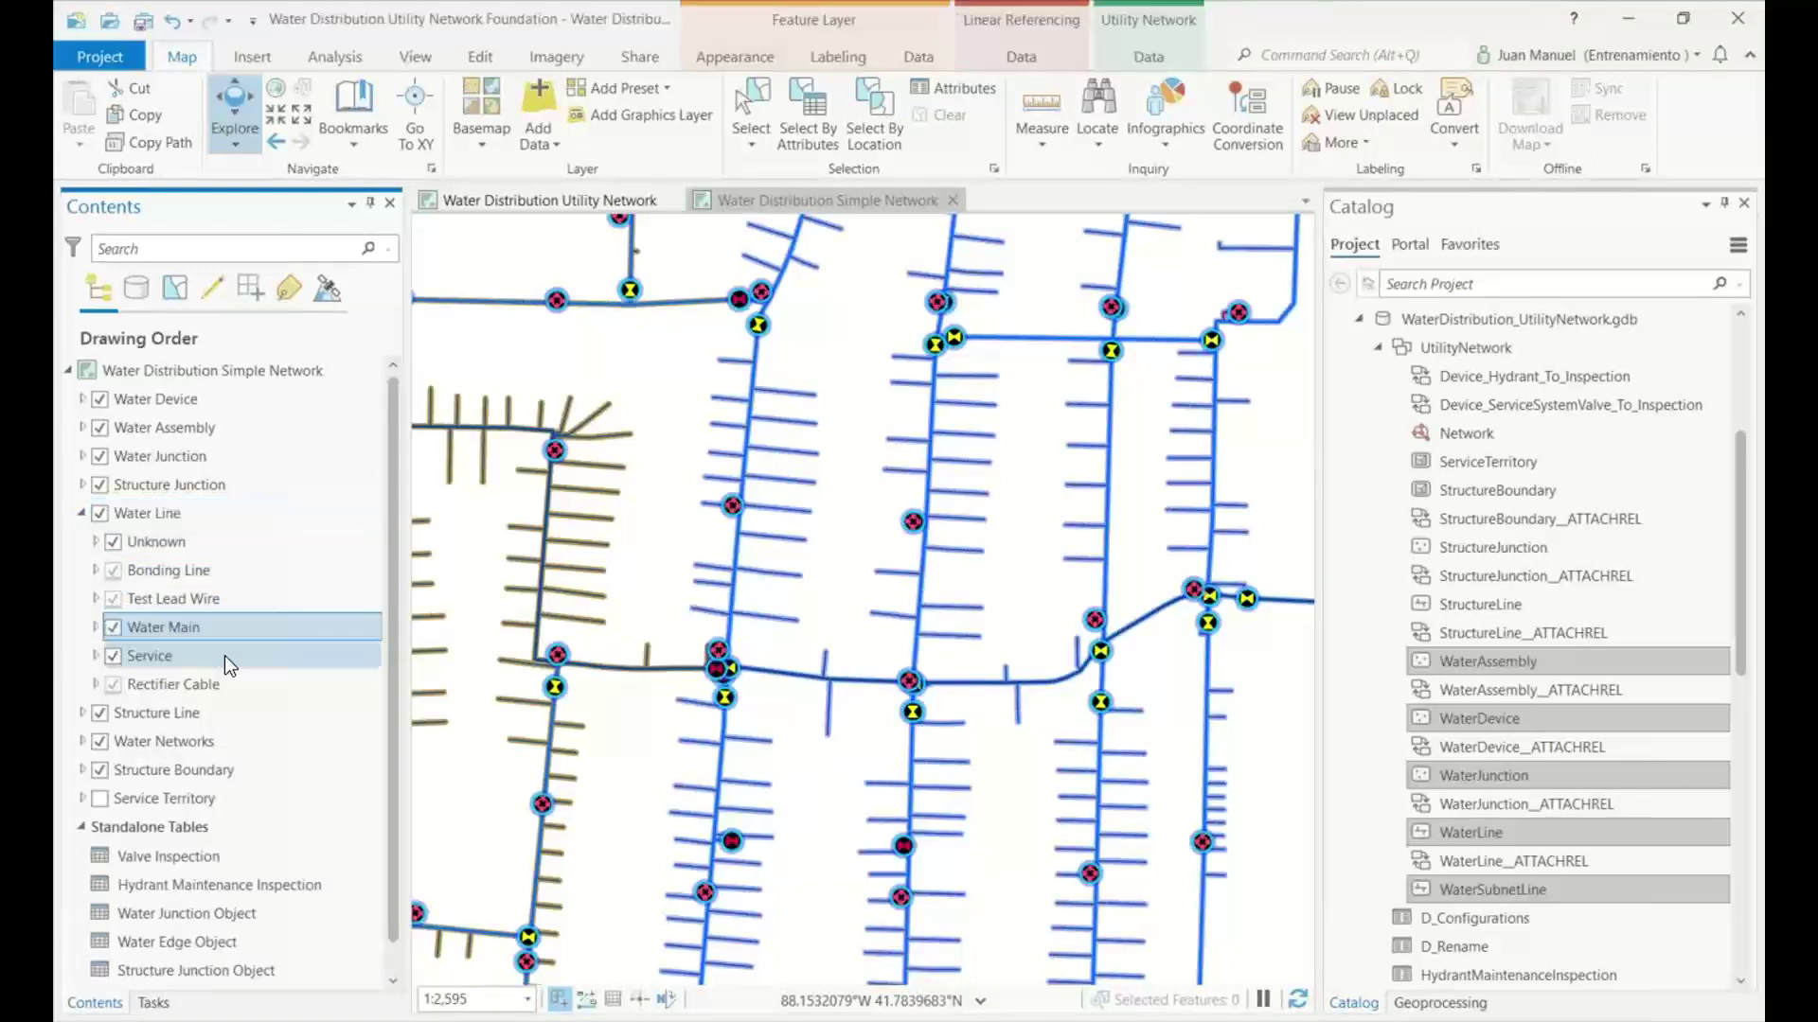
Examine the asset types of the Service group in Water Line, leaving both the group and the layer collapsed.
click(168, 657)
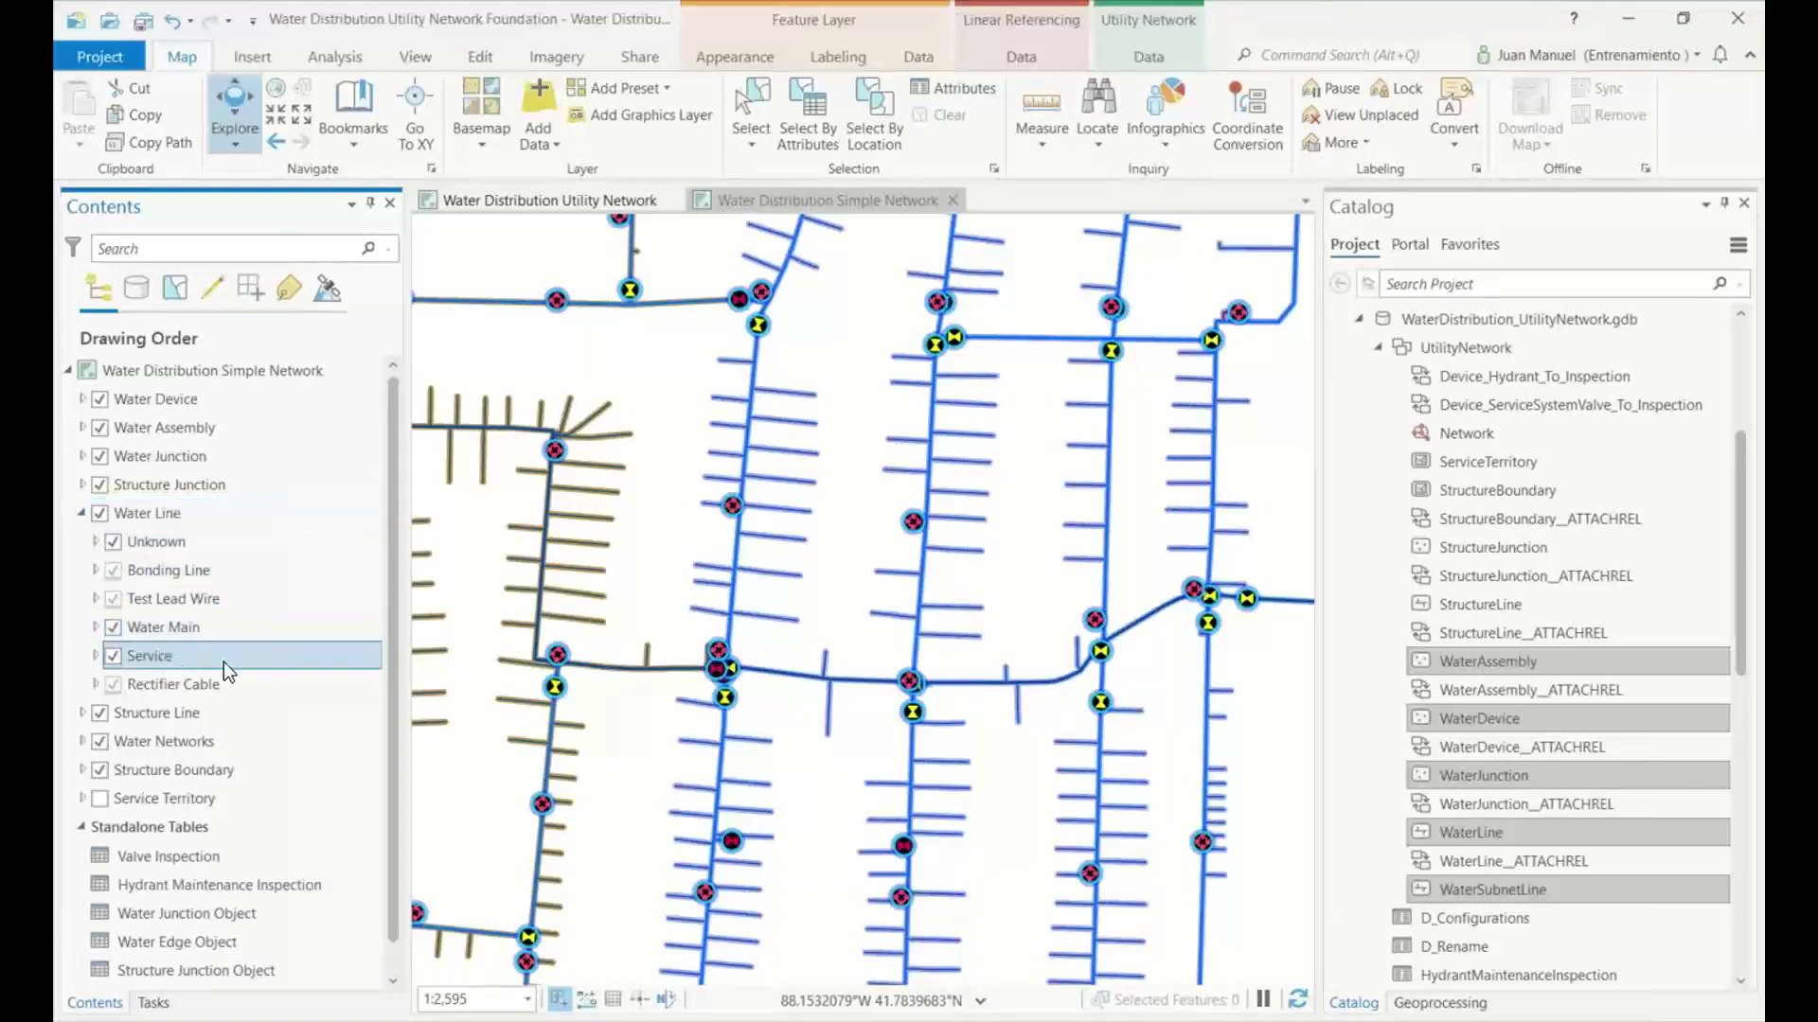
click(96, 655)
click(223, 735)
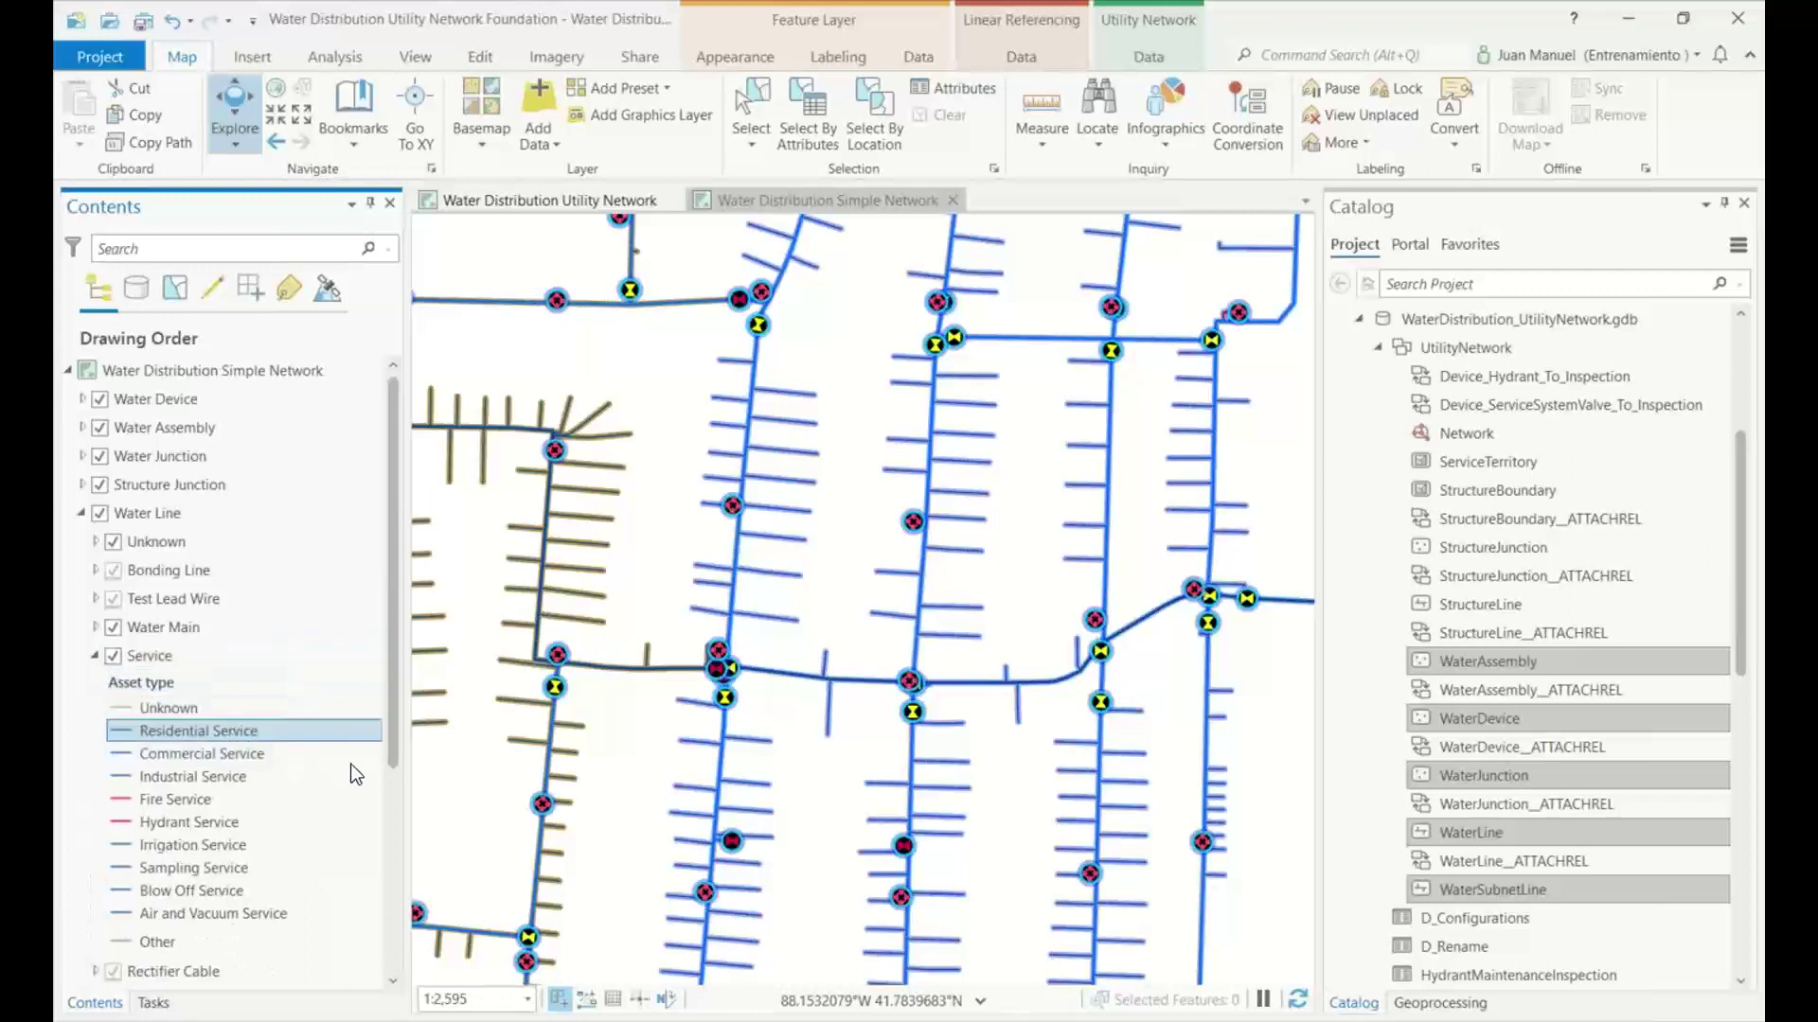
click(231, 756)
click(223, 777)
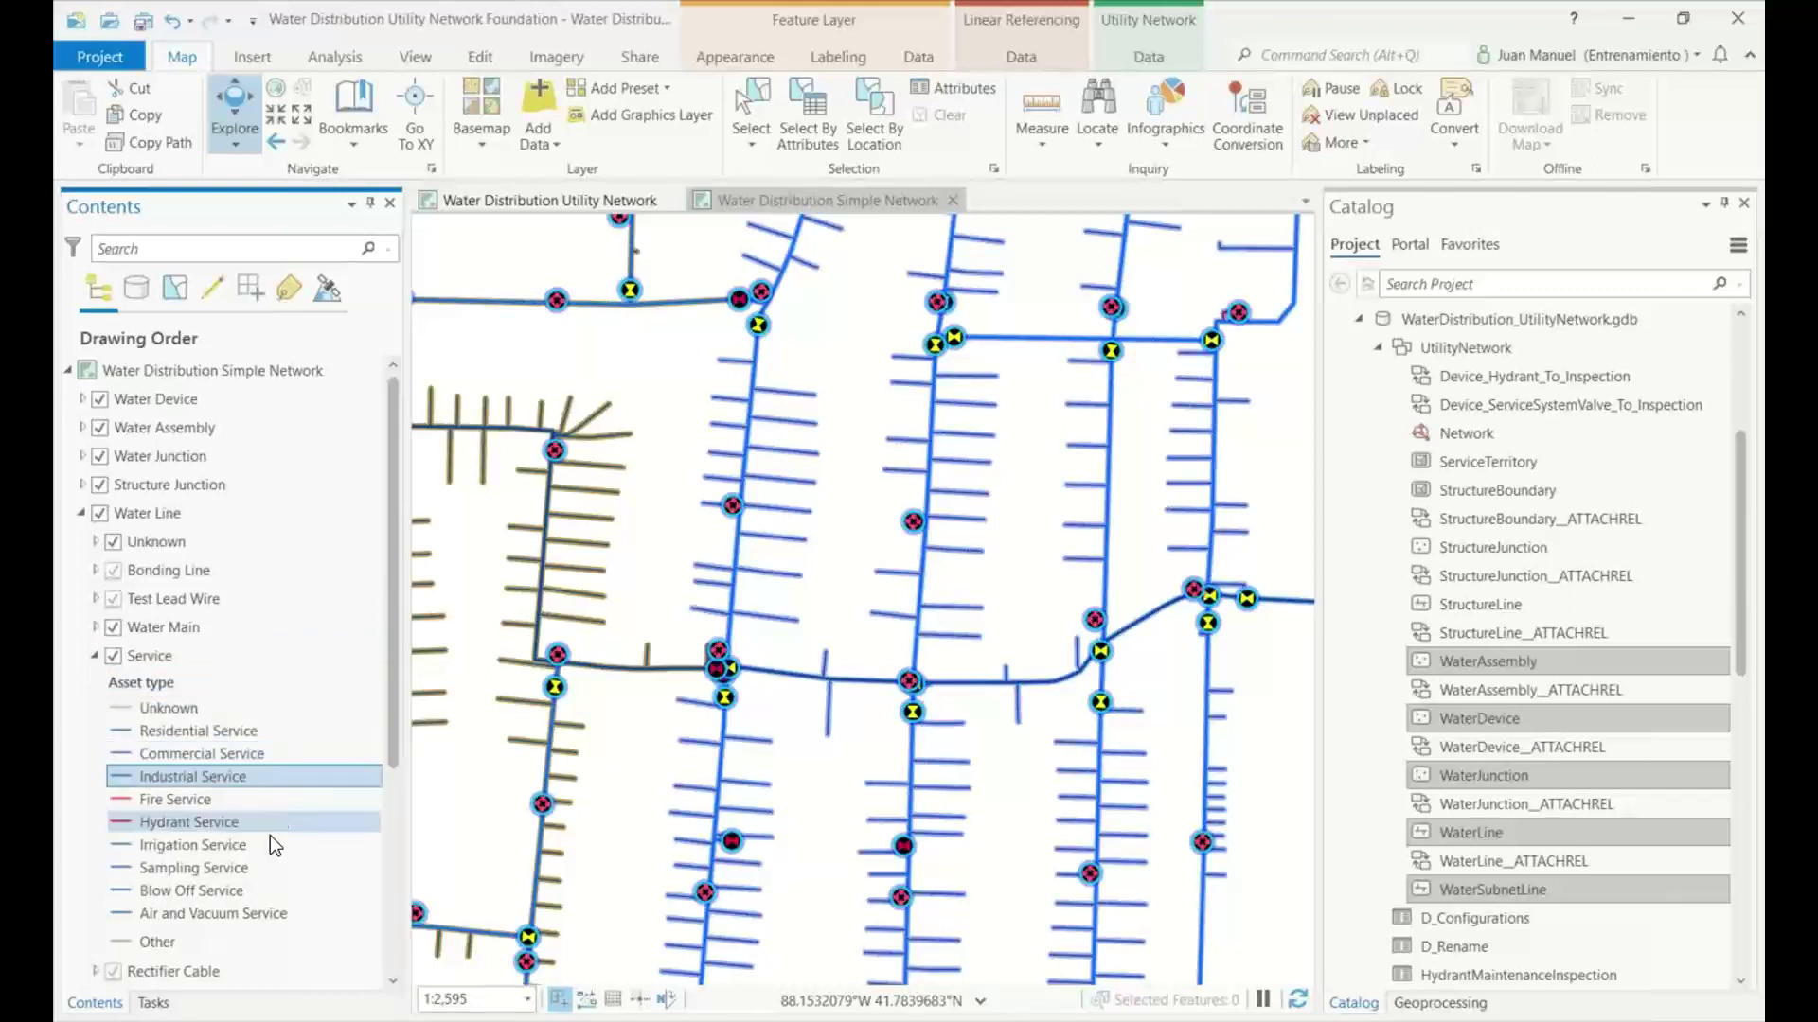
click(199, 801)
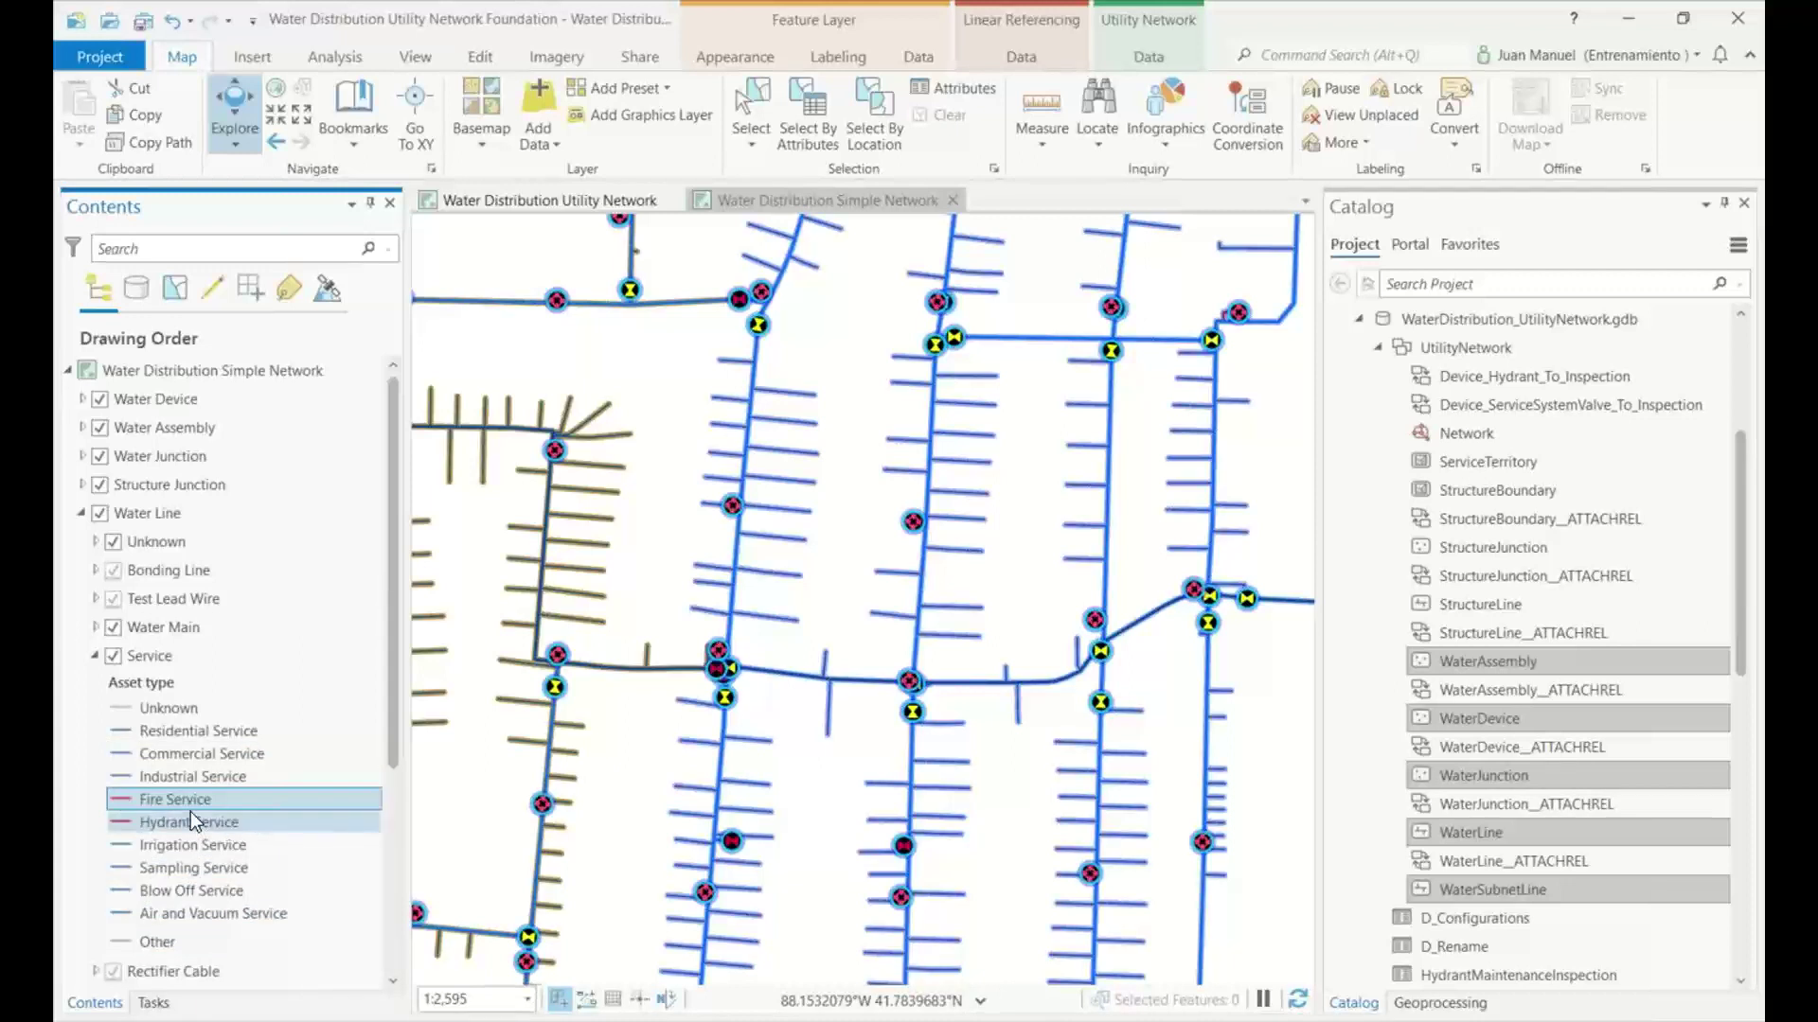
click(194, 820)
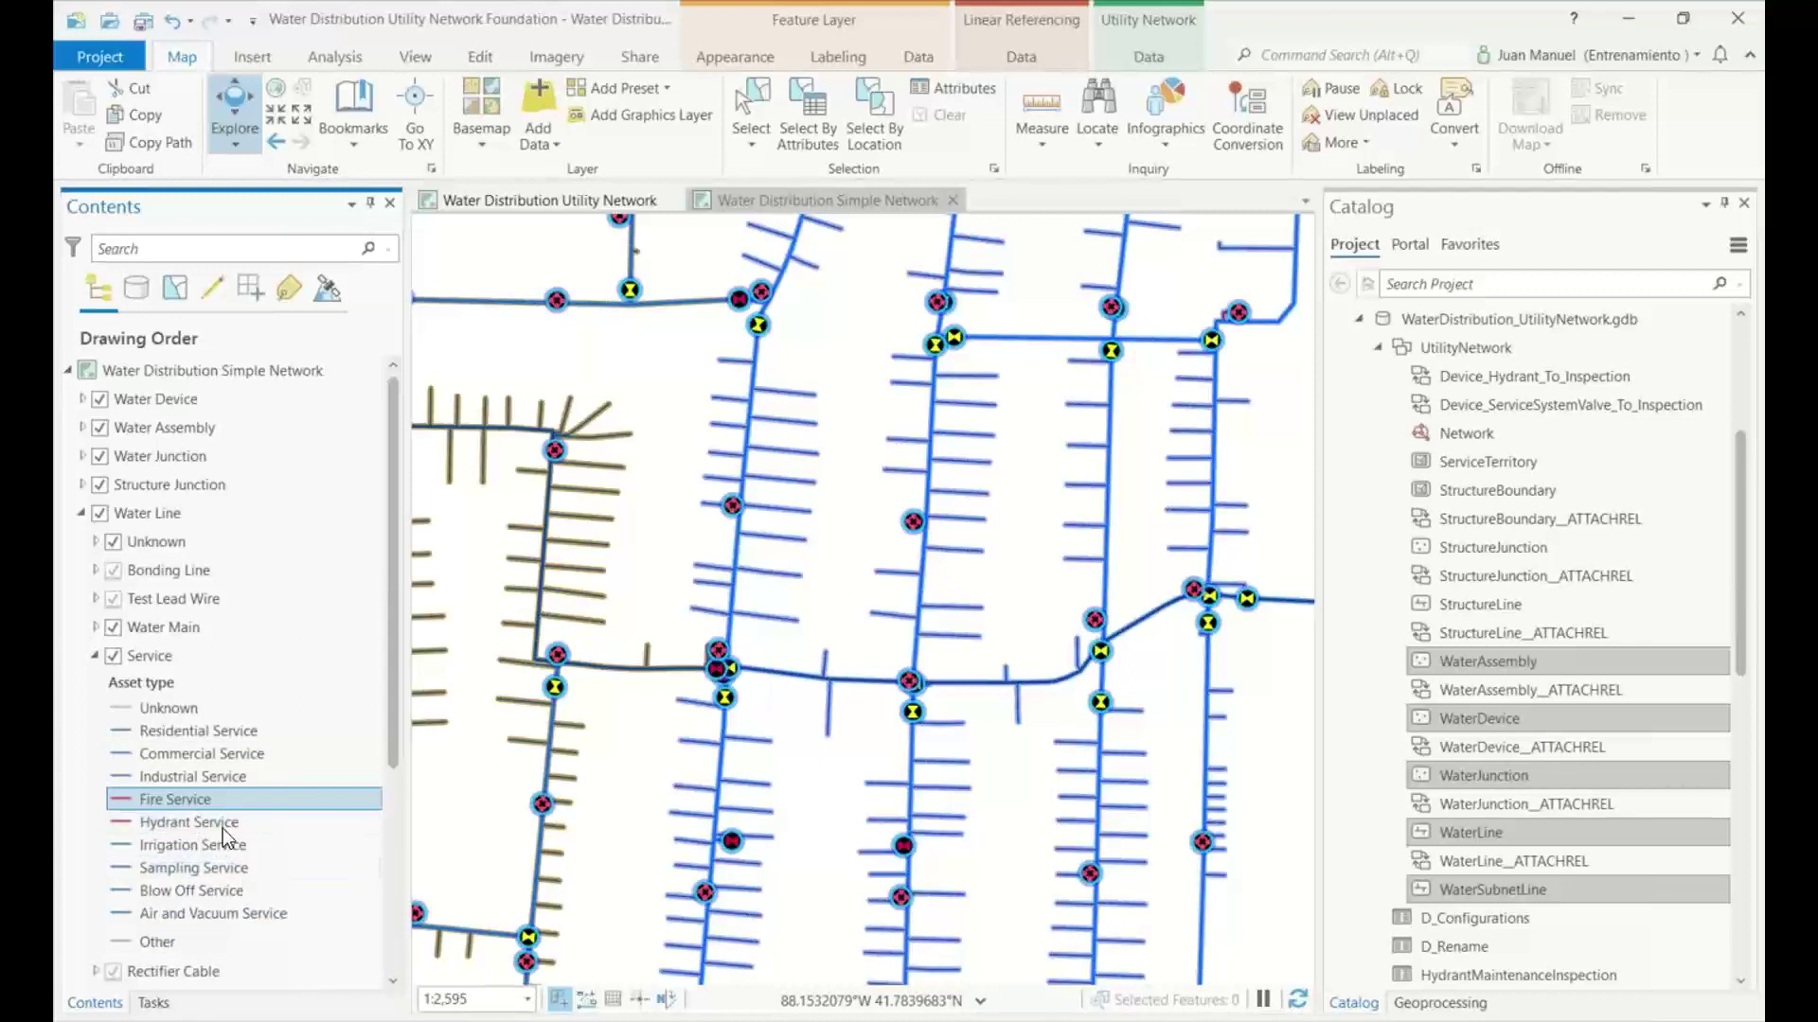
click(102, 657)
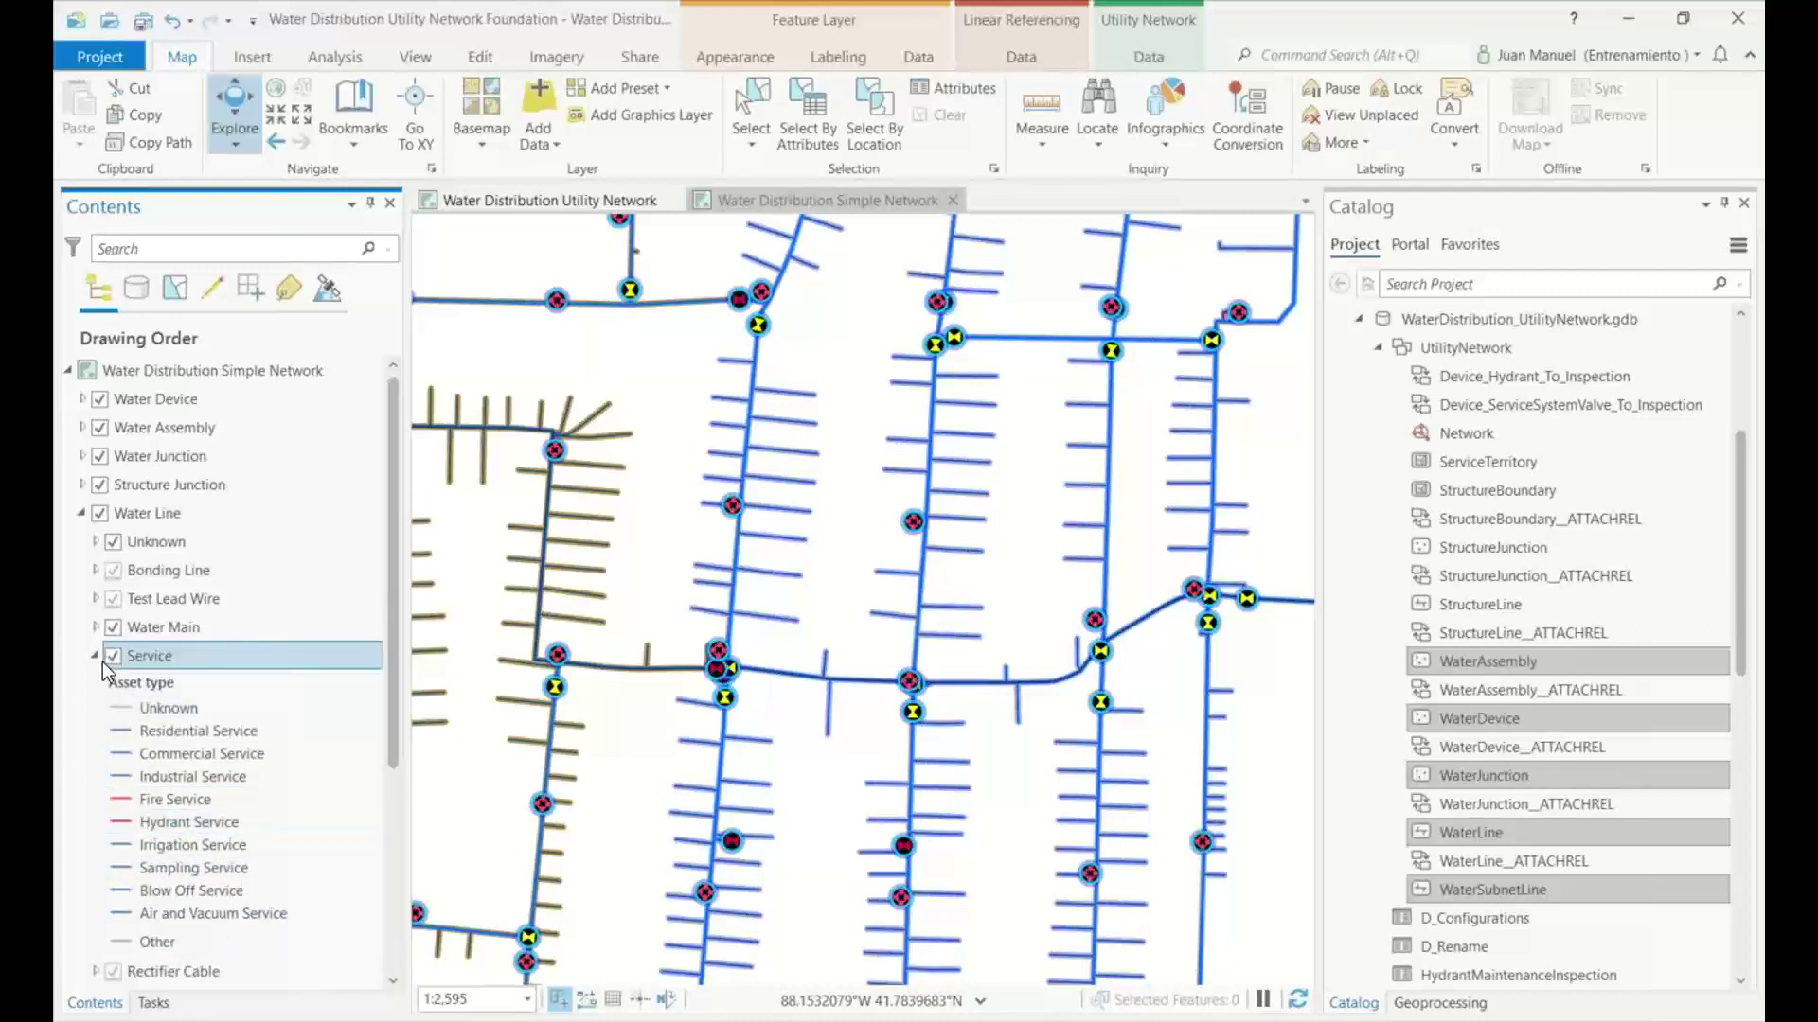
click(94, 656)
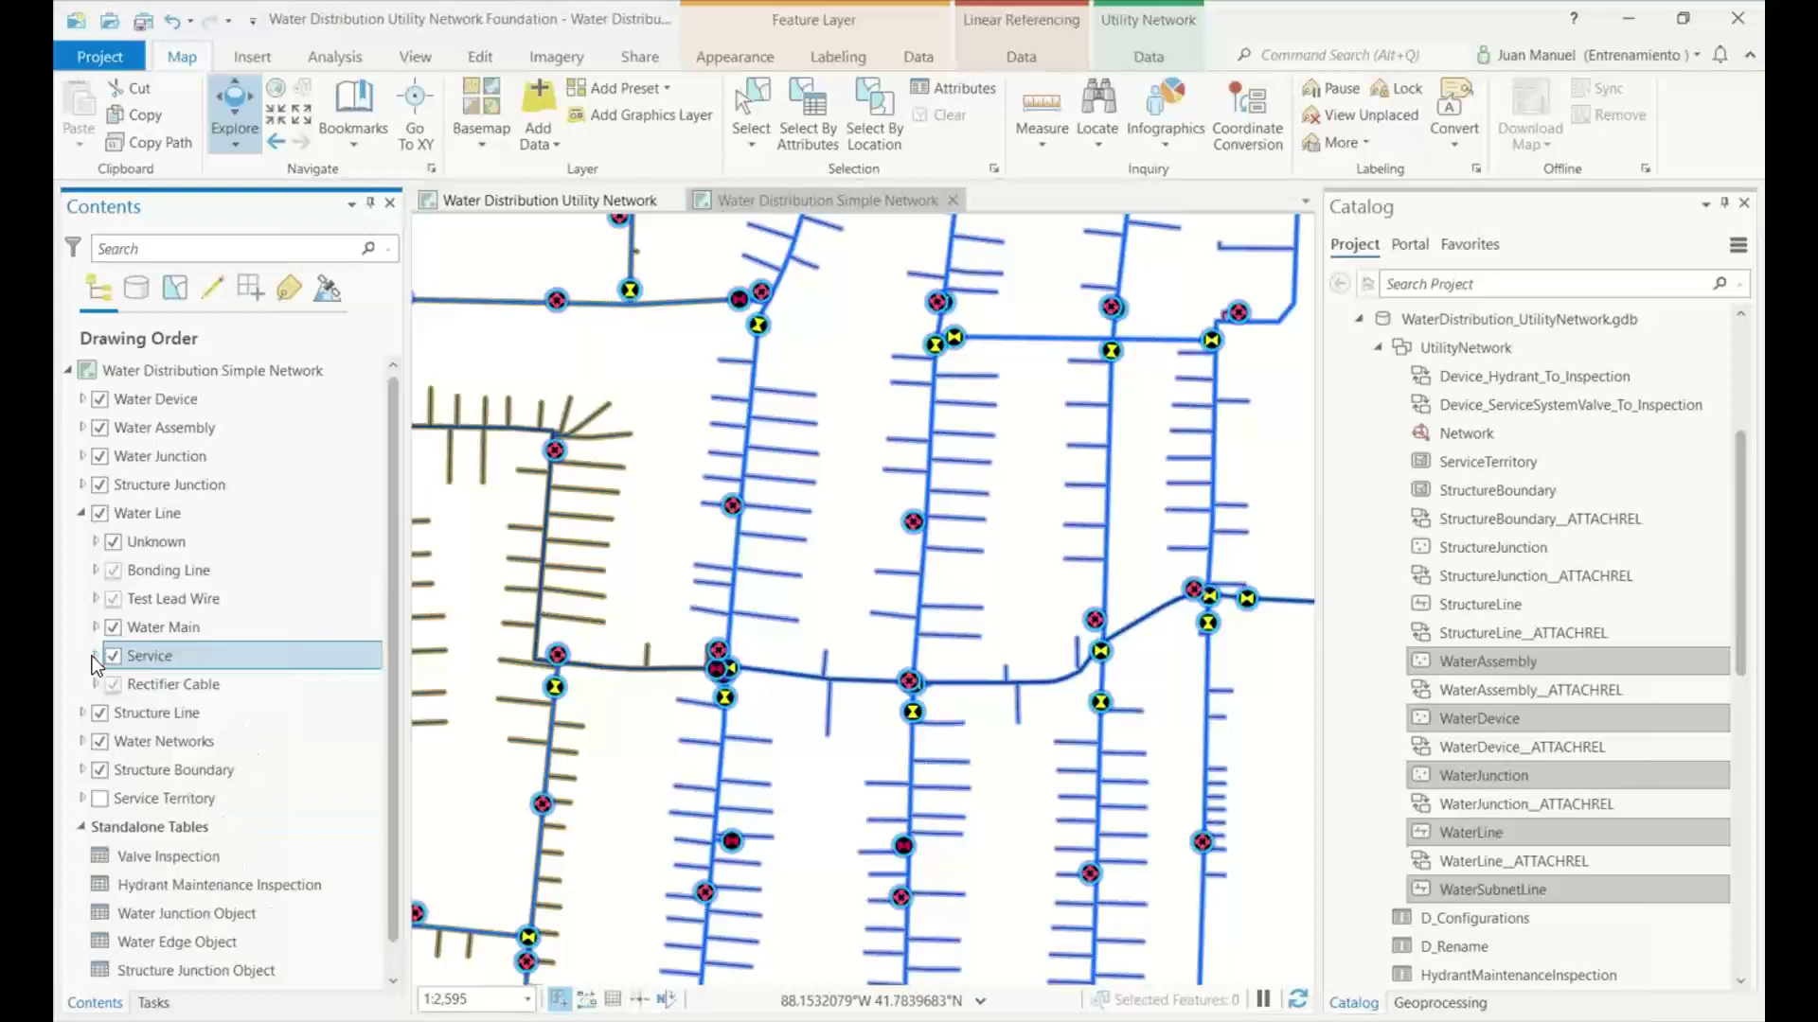
click(82, 515)
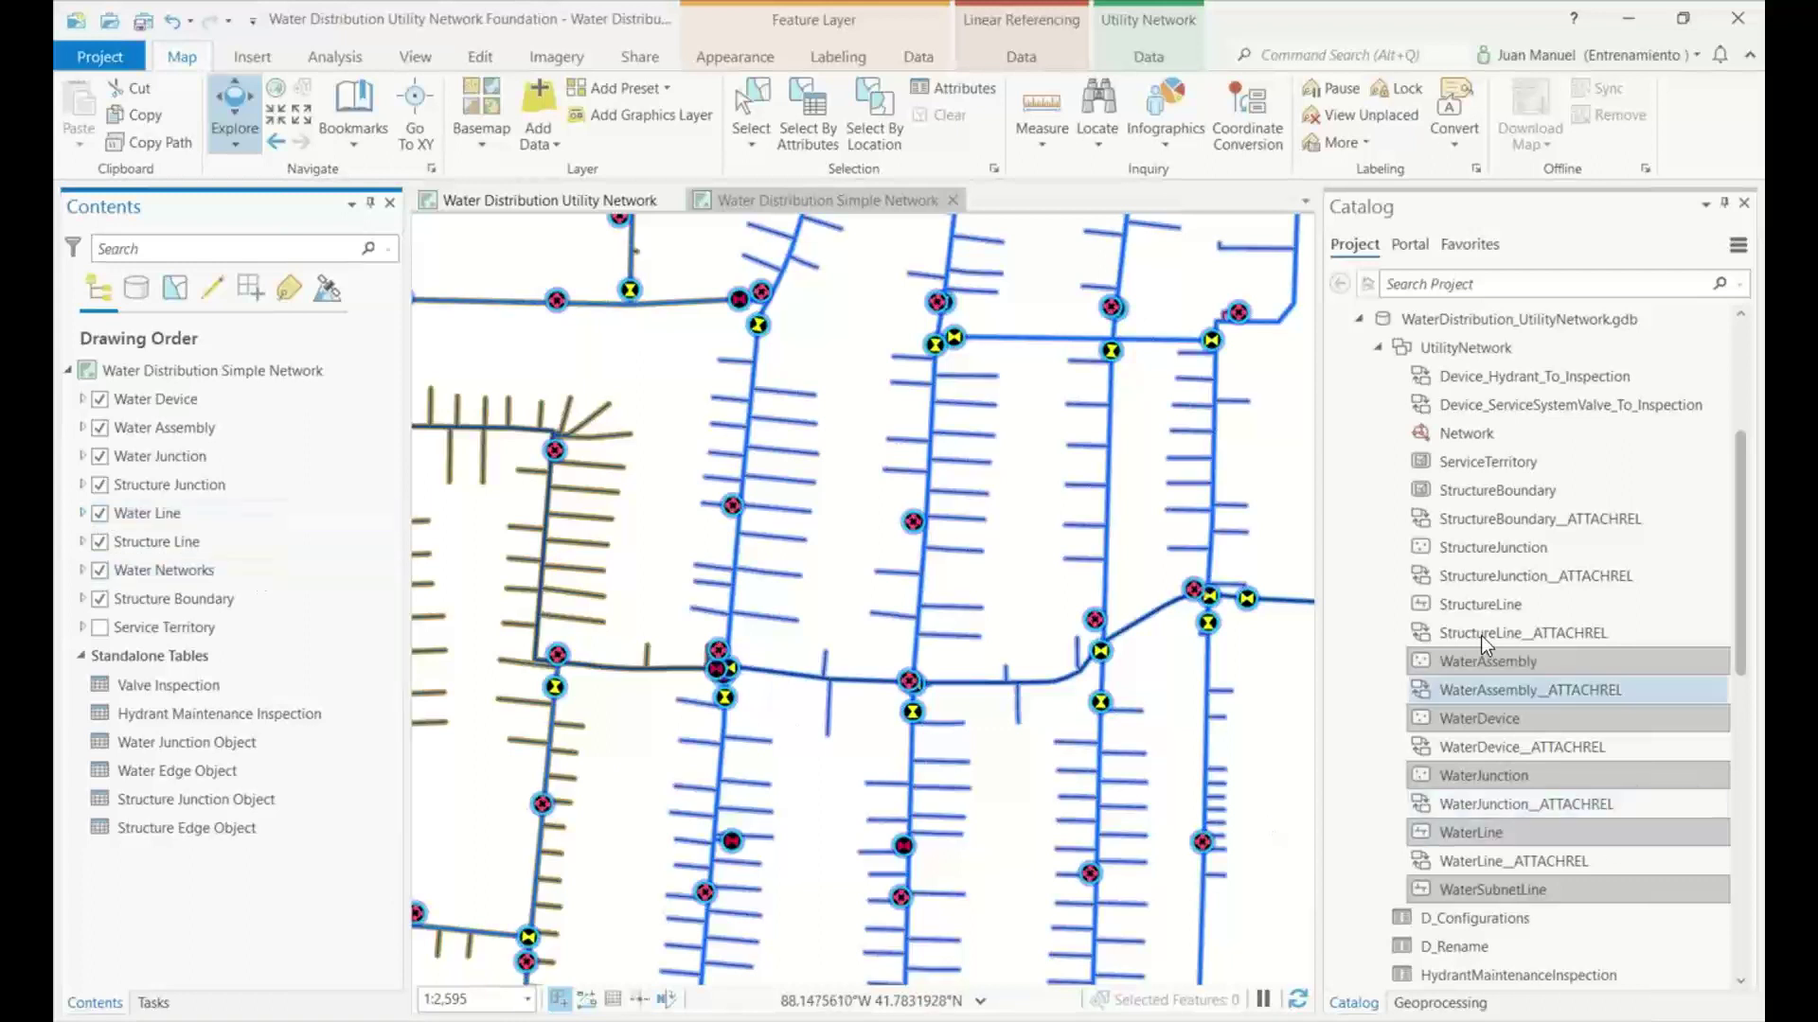
Highlight the WaterAssembly, WaterDevice, WaterJunction, WaterLine and WaterSubnetLine feature classes together in the UtilityNetwork dataset.
click(1468, 434)
click(1498, 488)
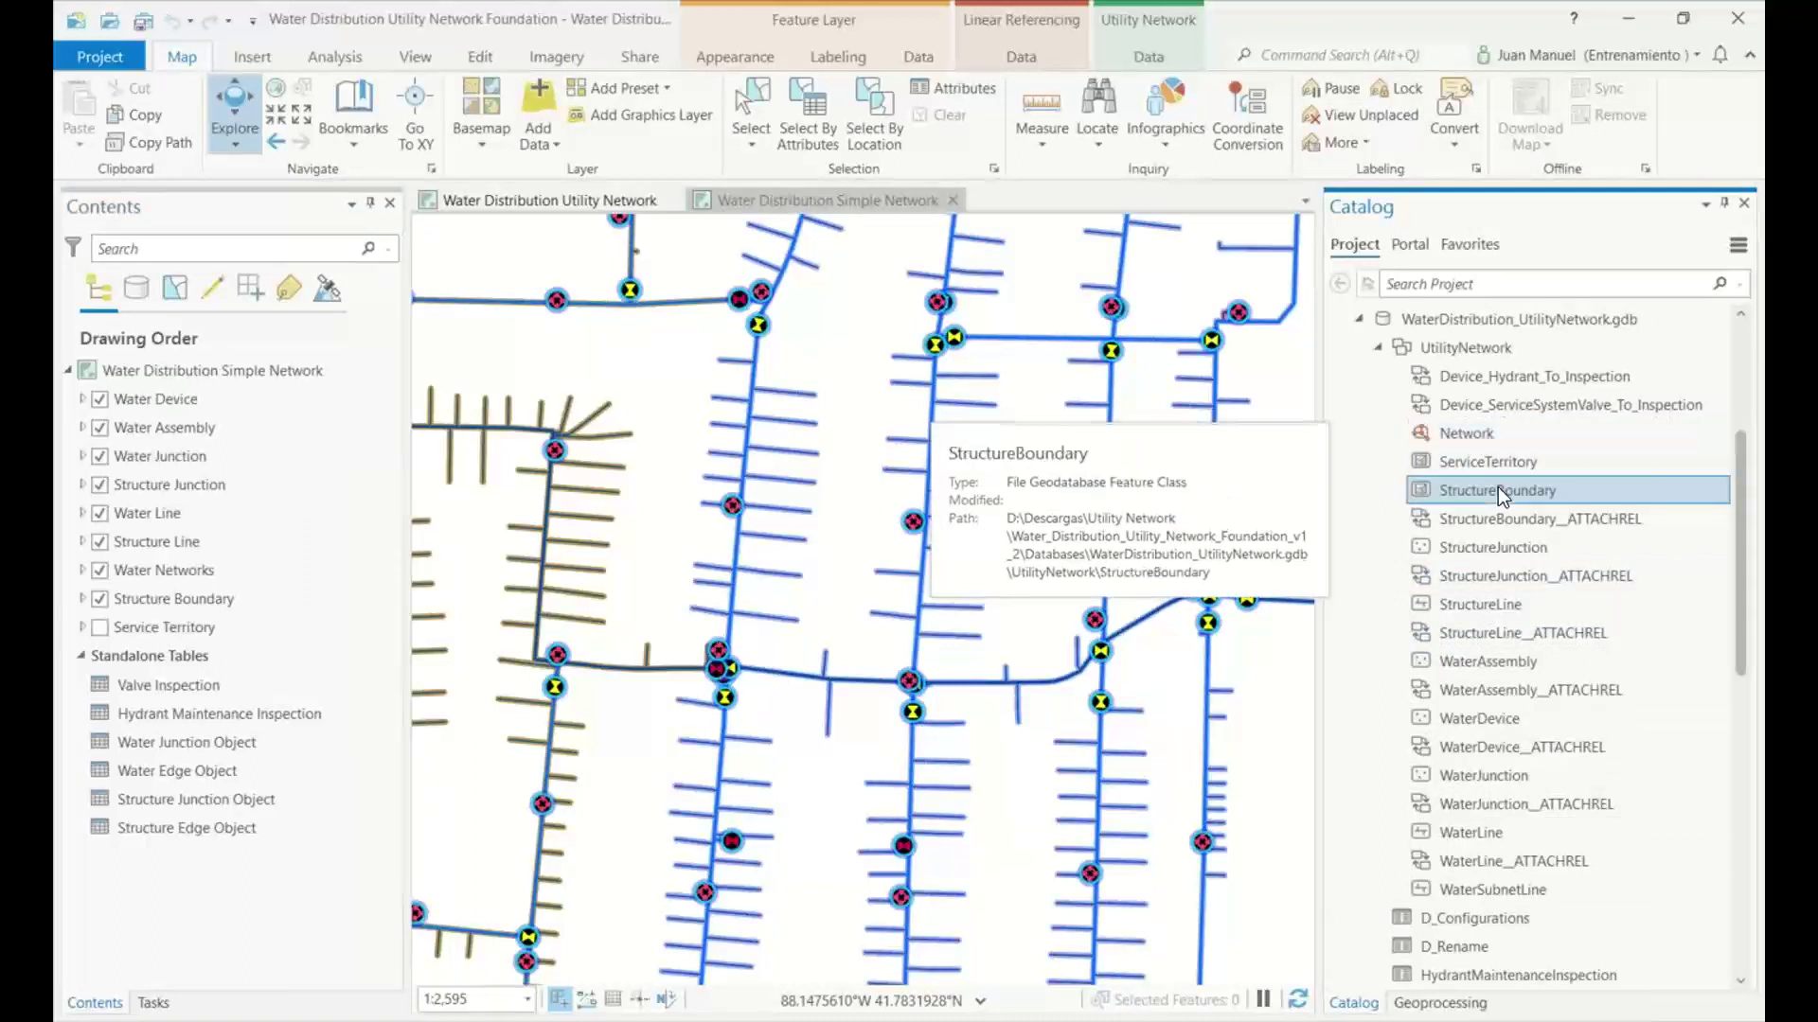
click(1486, 663)
ctrl+click(1488, 718)
ctrl+click(1474, 777)
ctrl+click(1472, 832)
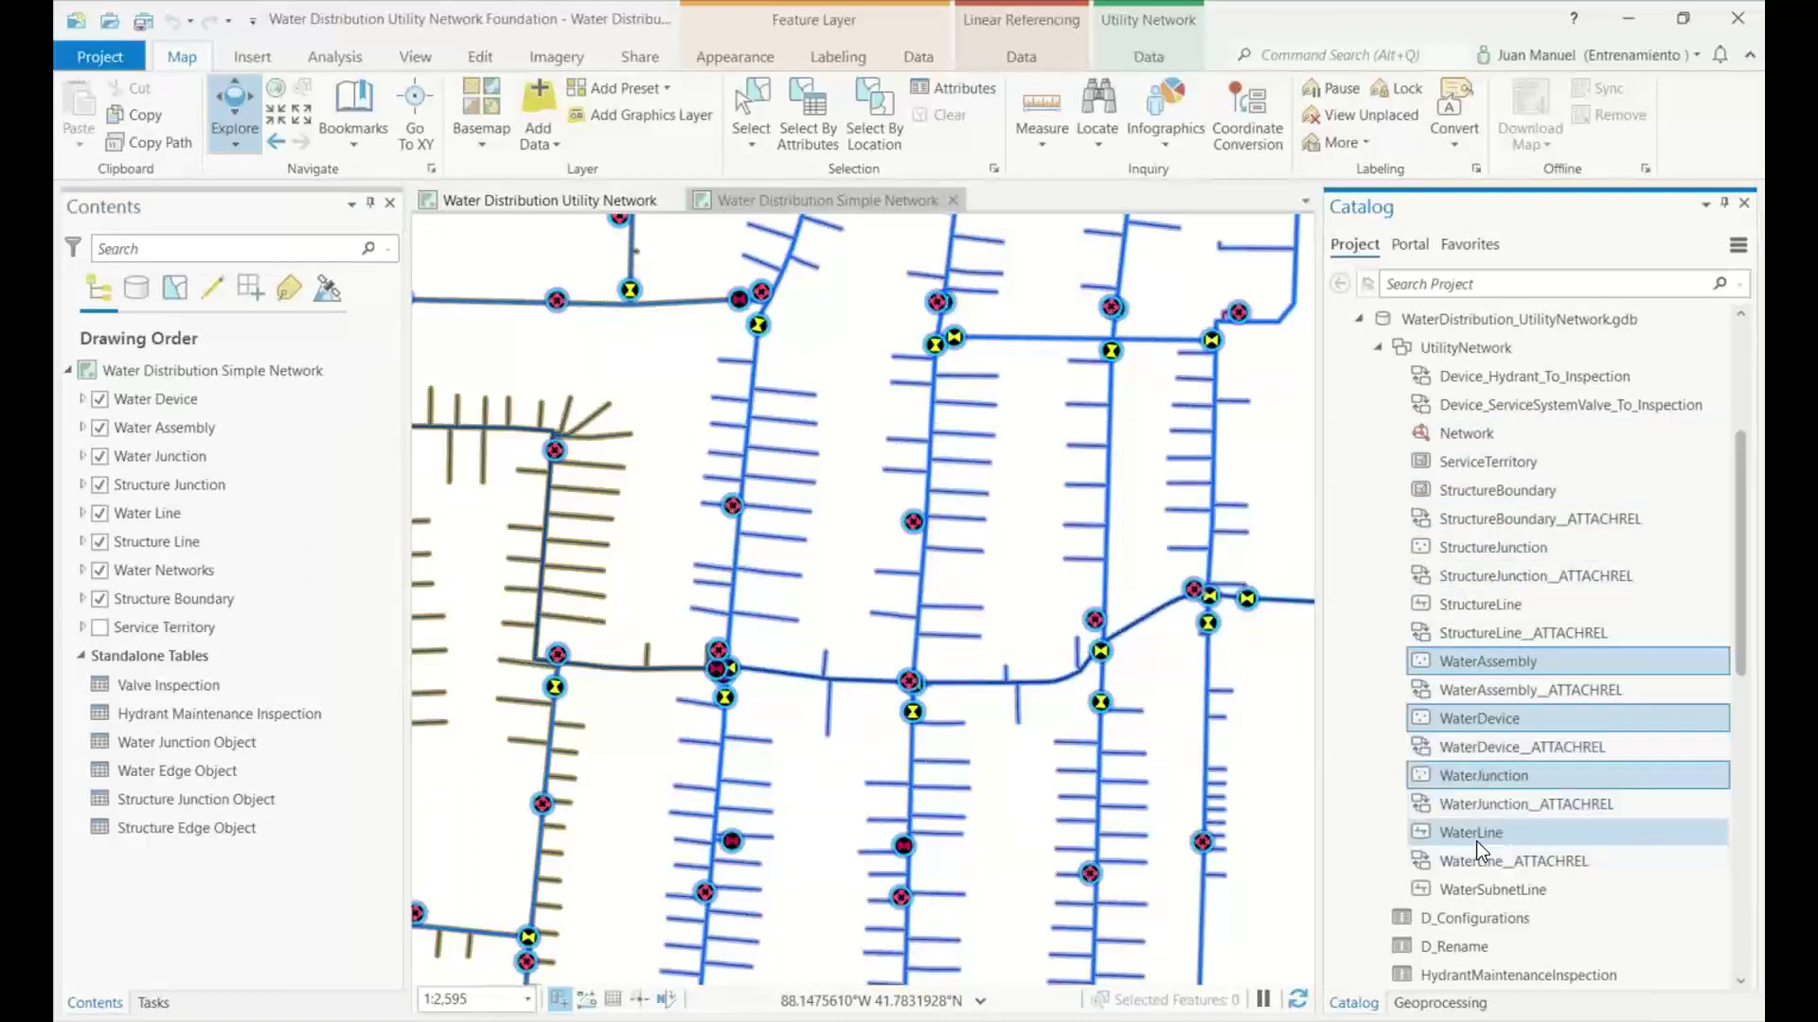
ctrl+click(1487, 891)
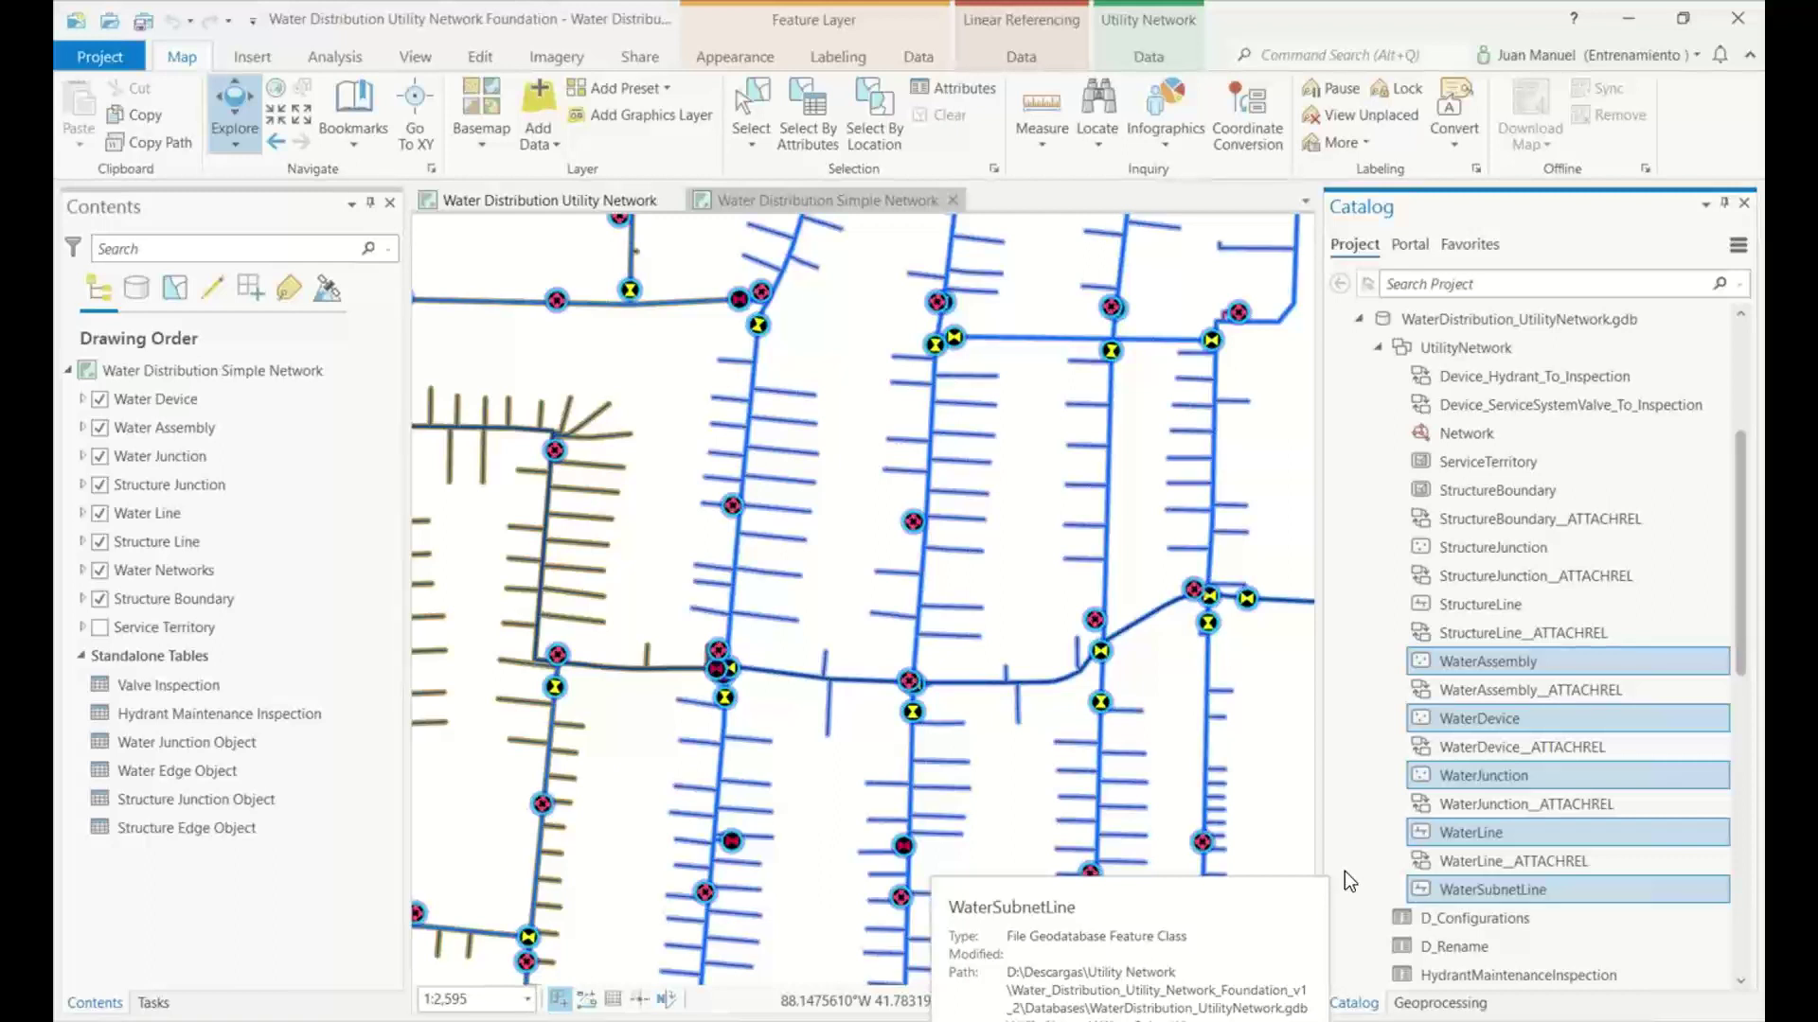
Expand the Structure Line layer to view the asset types of its Pipe Casing group, leaving the layer collapsed.
click(78, 543)
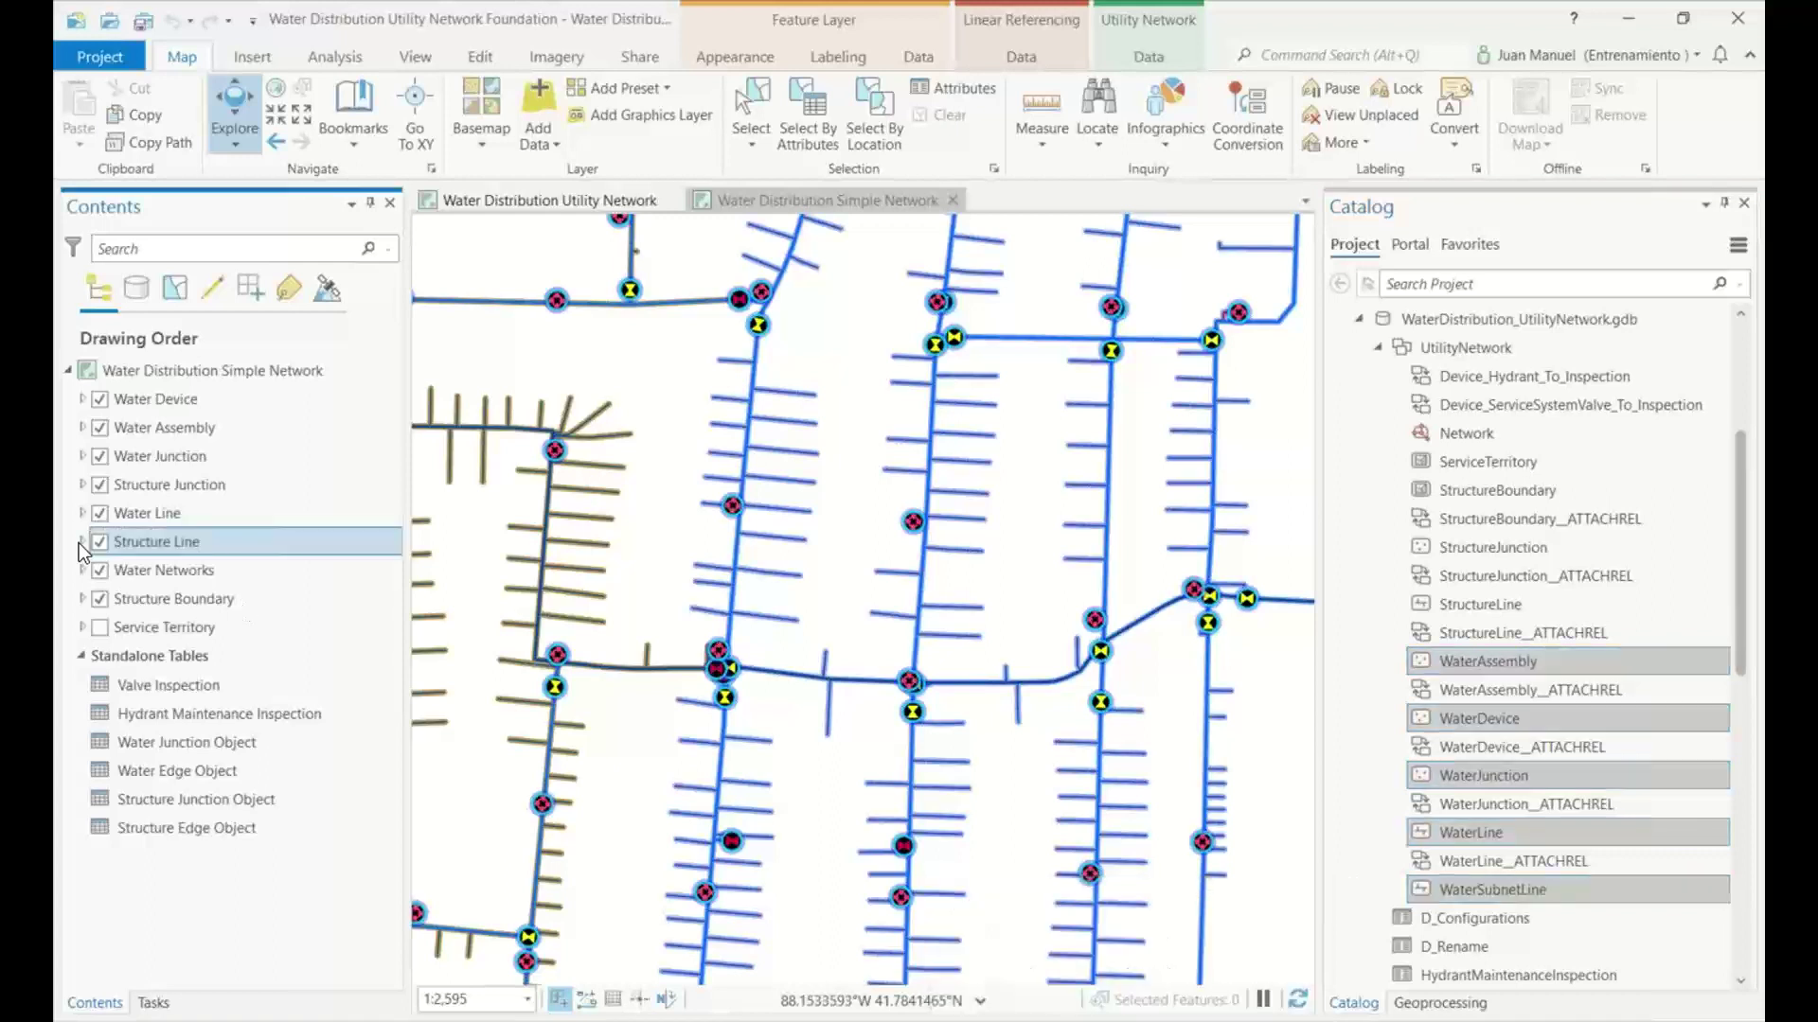
click(81, 542)
click(96, 570)
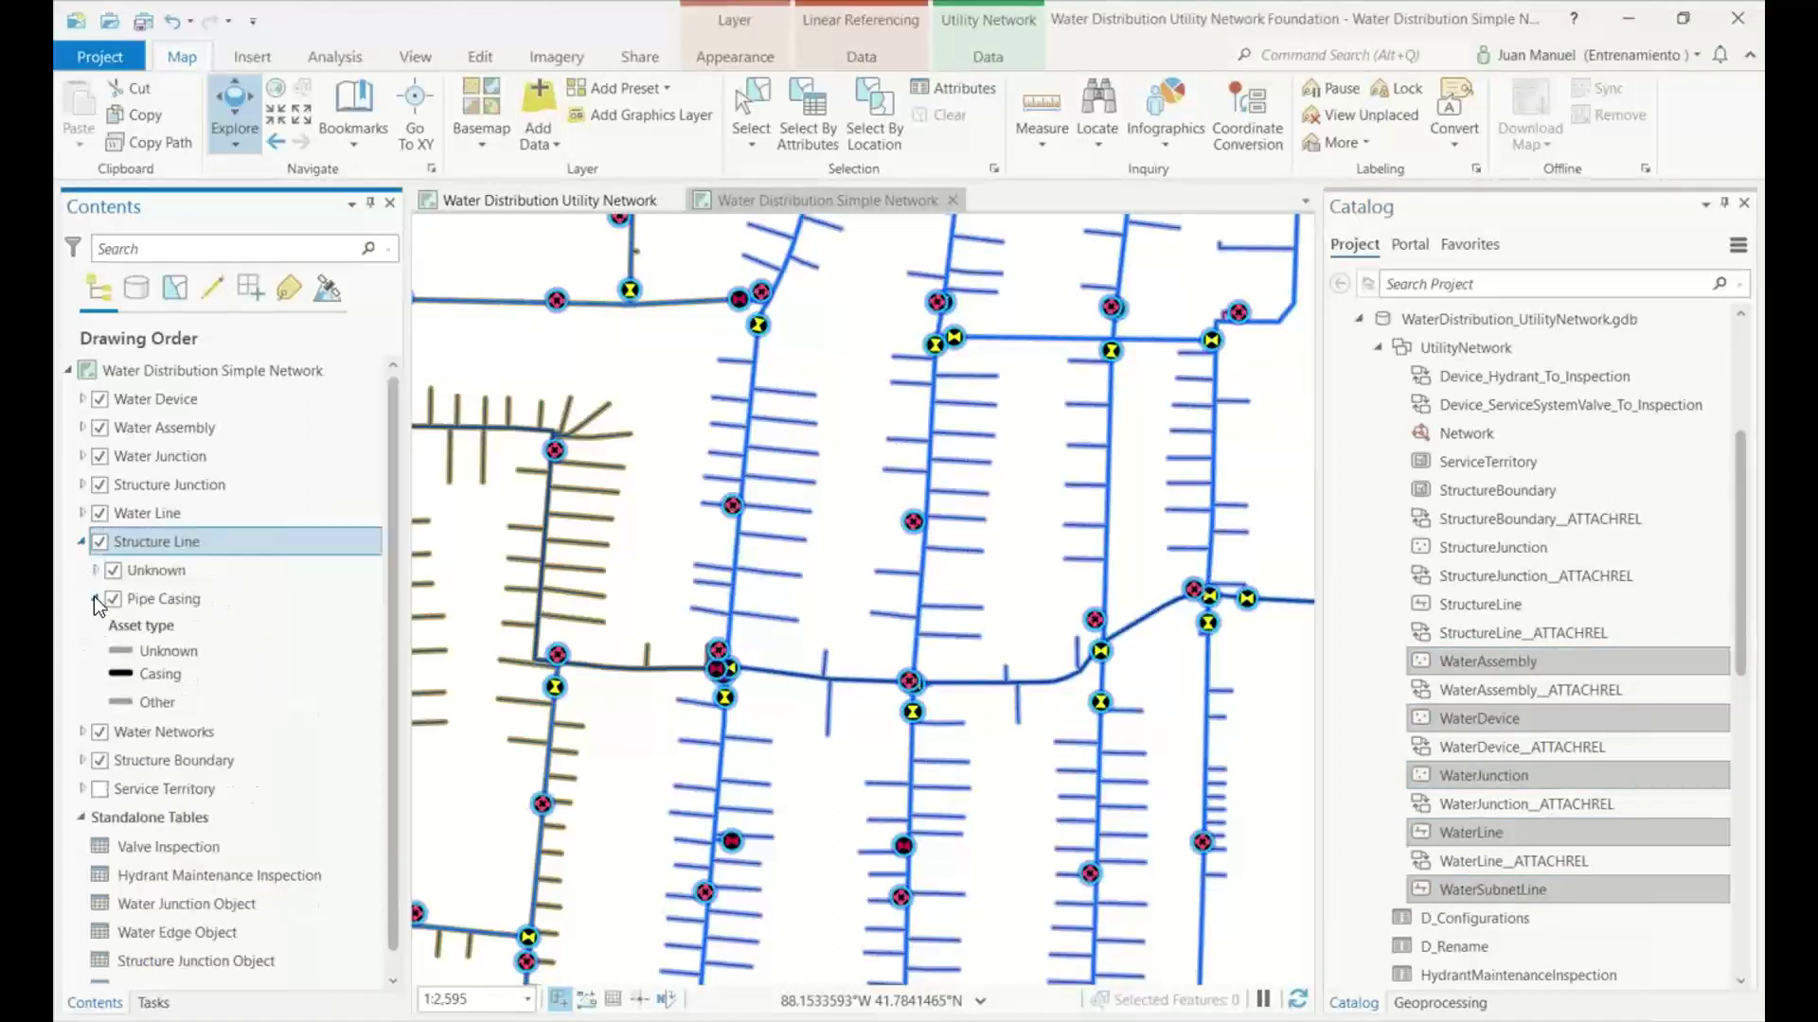
click(95, 598)
click(82, 542)
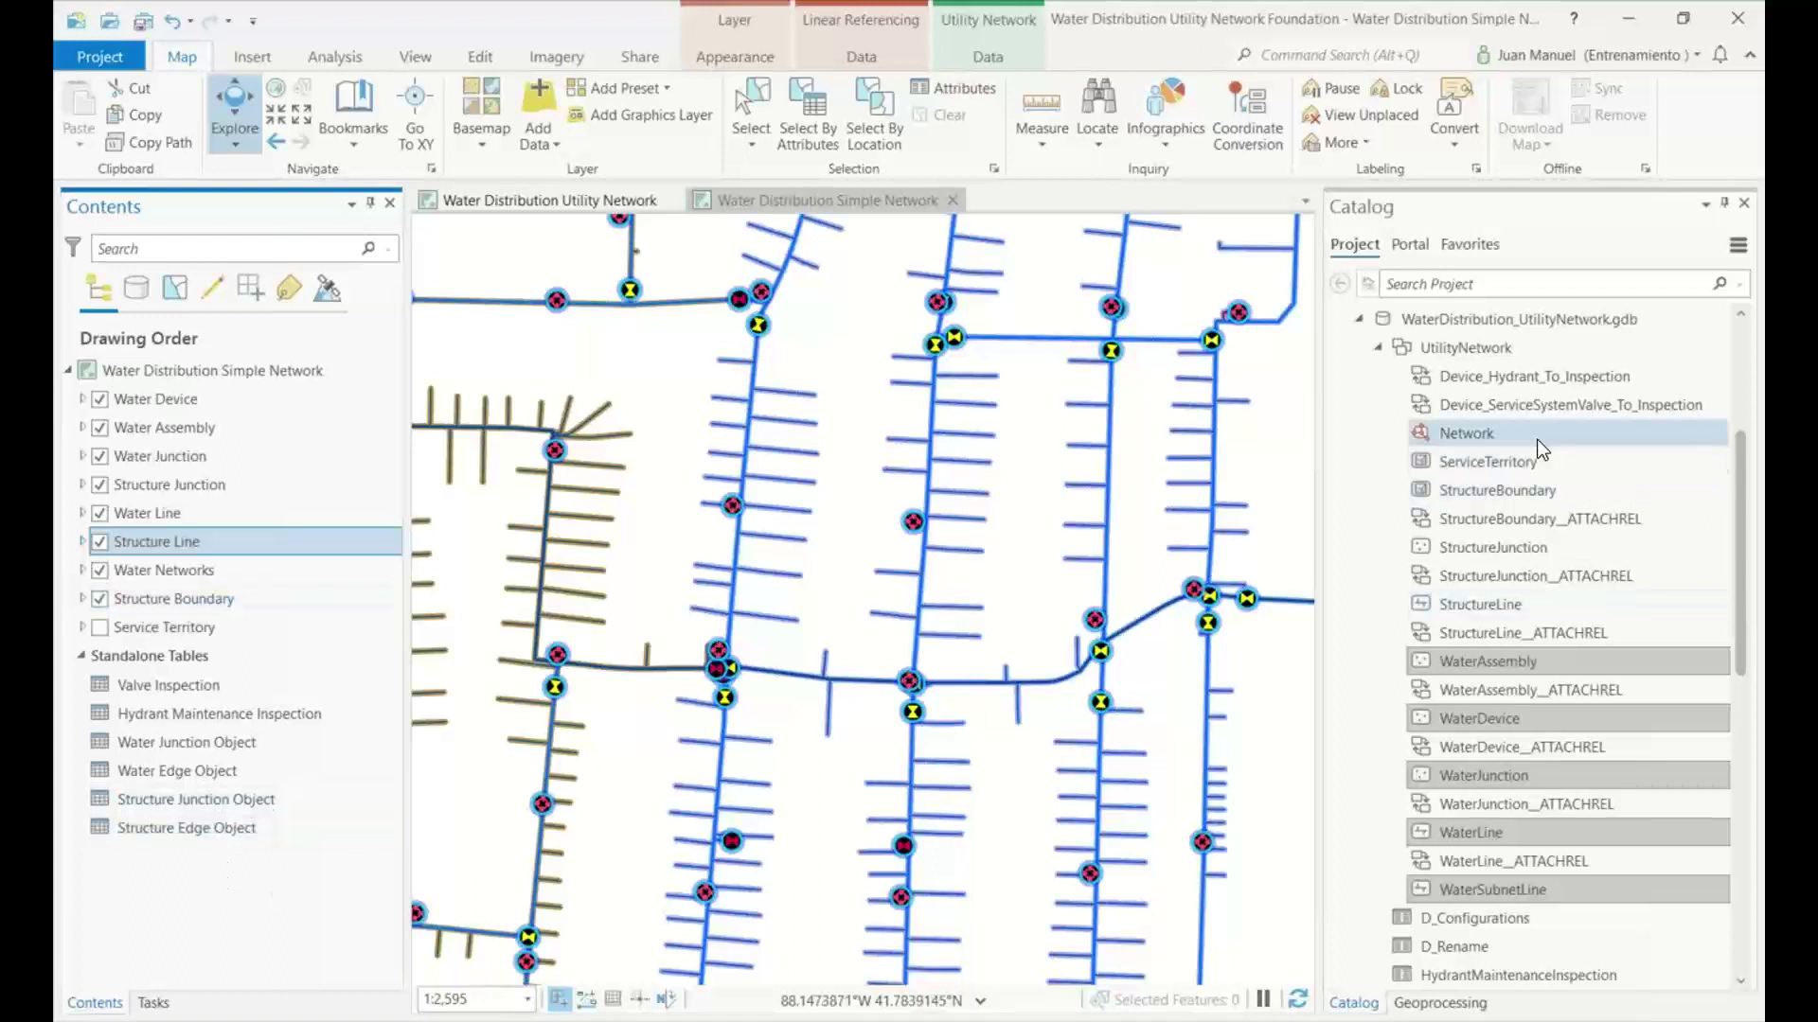
Open the properties of the Network utility network in an enlarged dialog and collapse the General and Network Topology sections.
click(1507, 435)
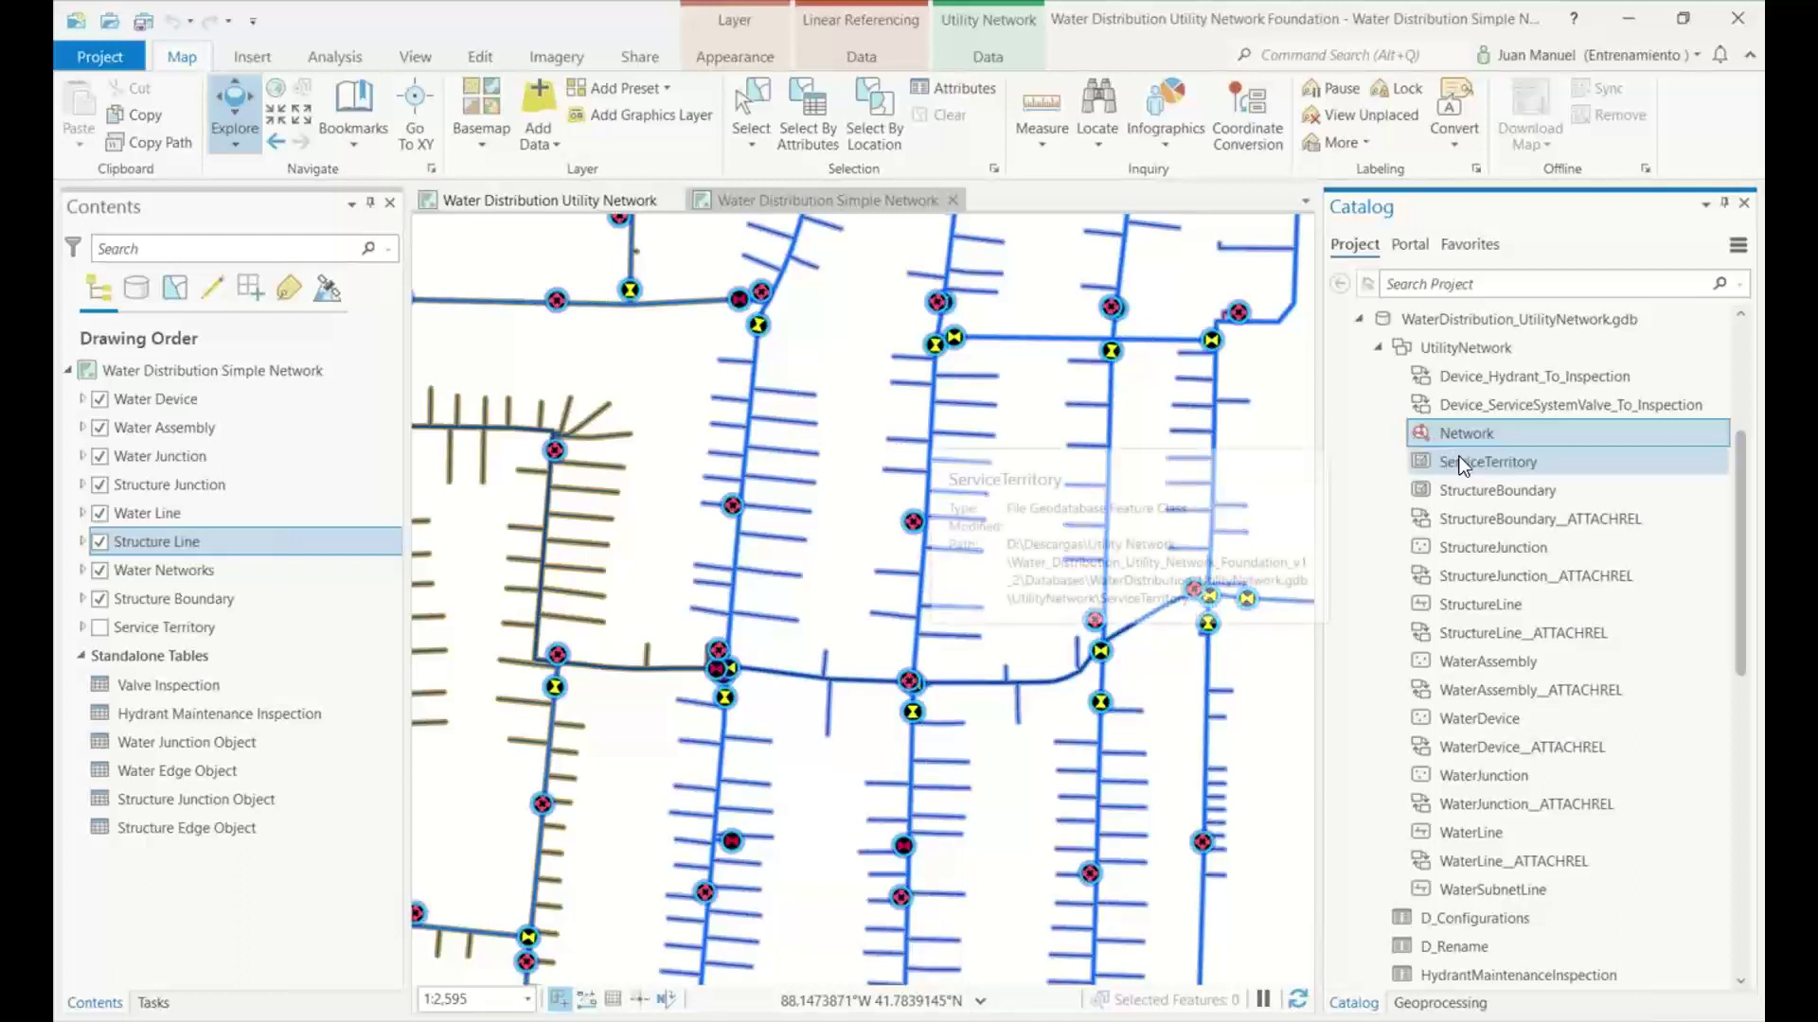
right_click(1471, 441)
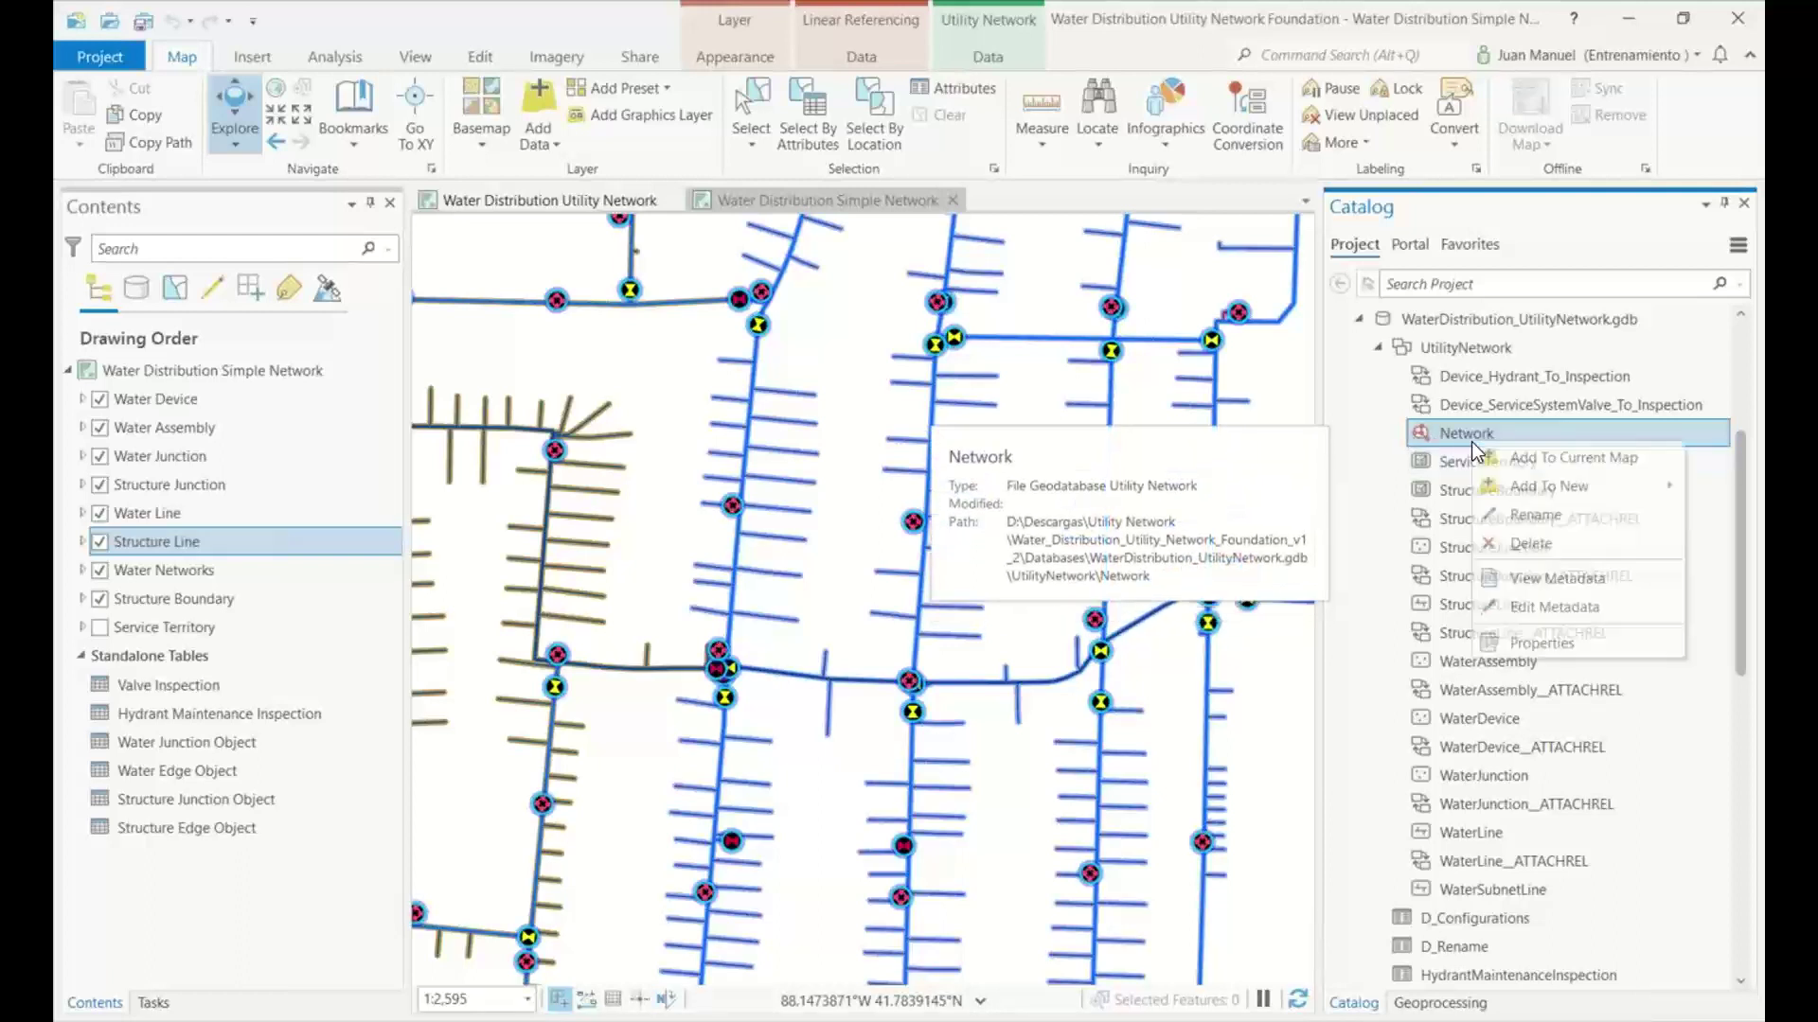
click(1541, 645)
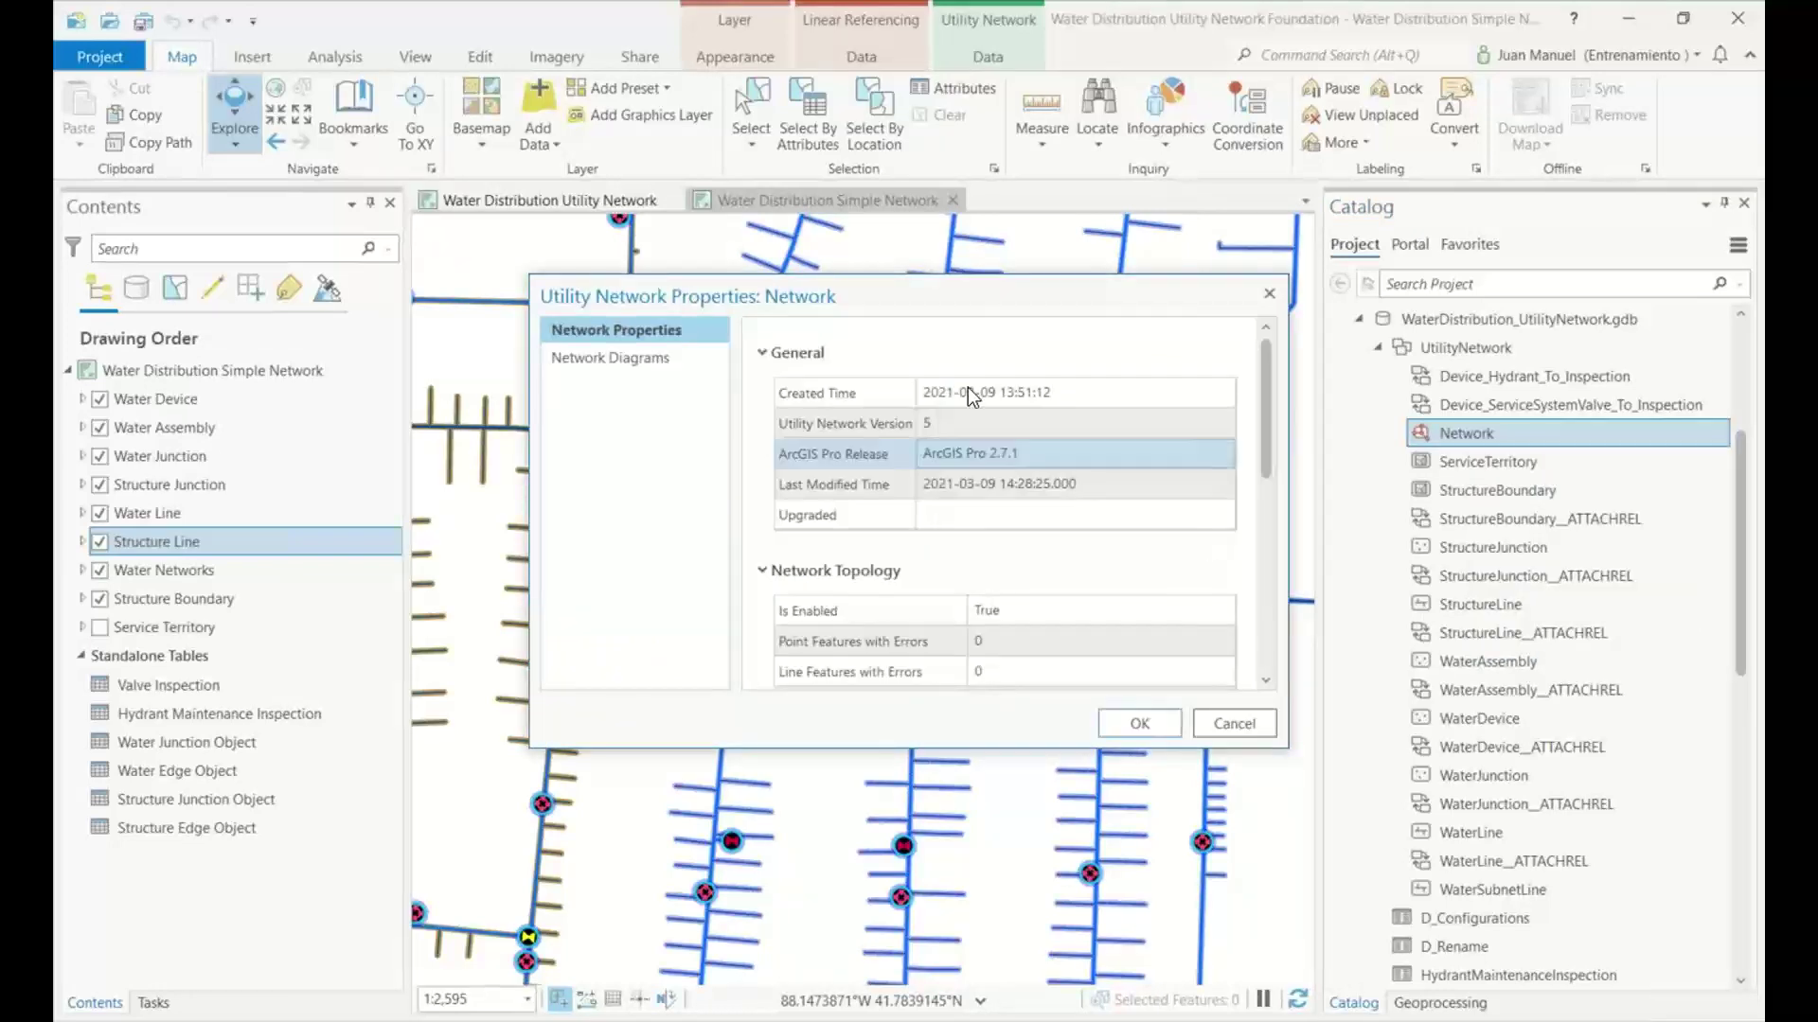
double_click(952, 299)
click(282, 76)
click(288, 115)
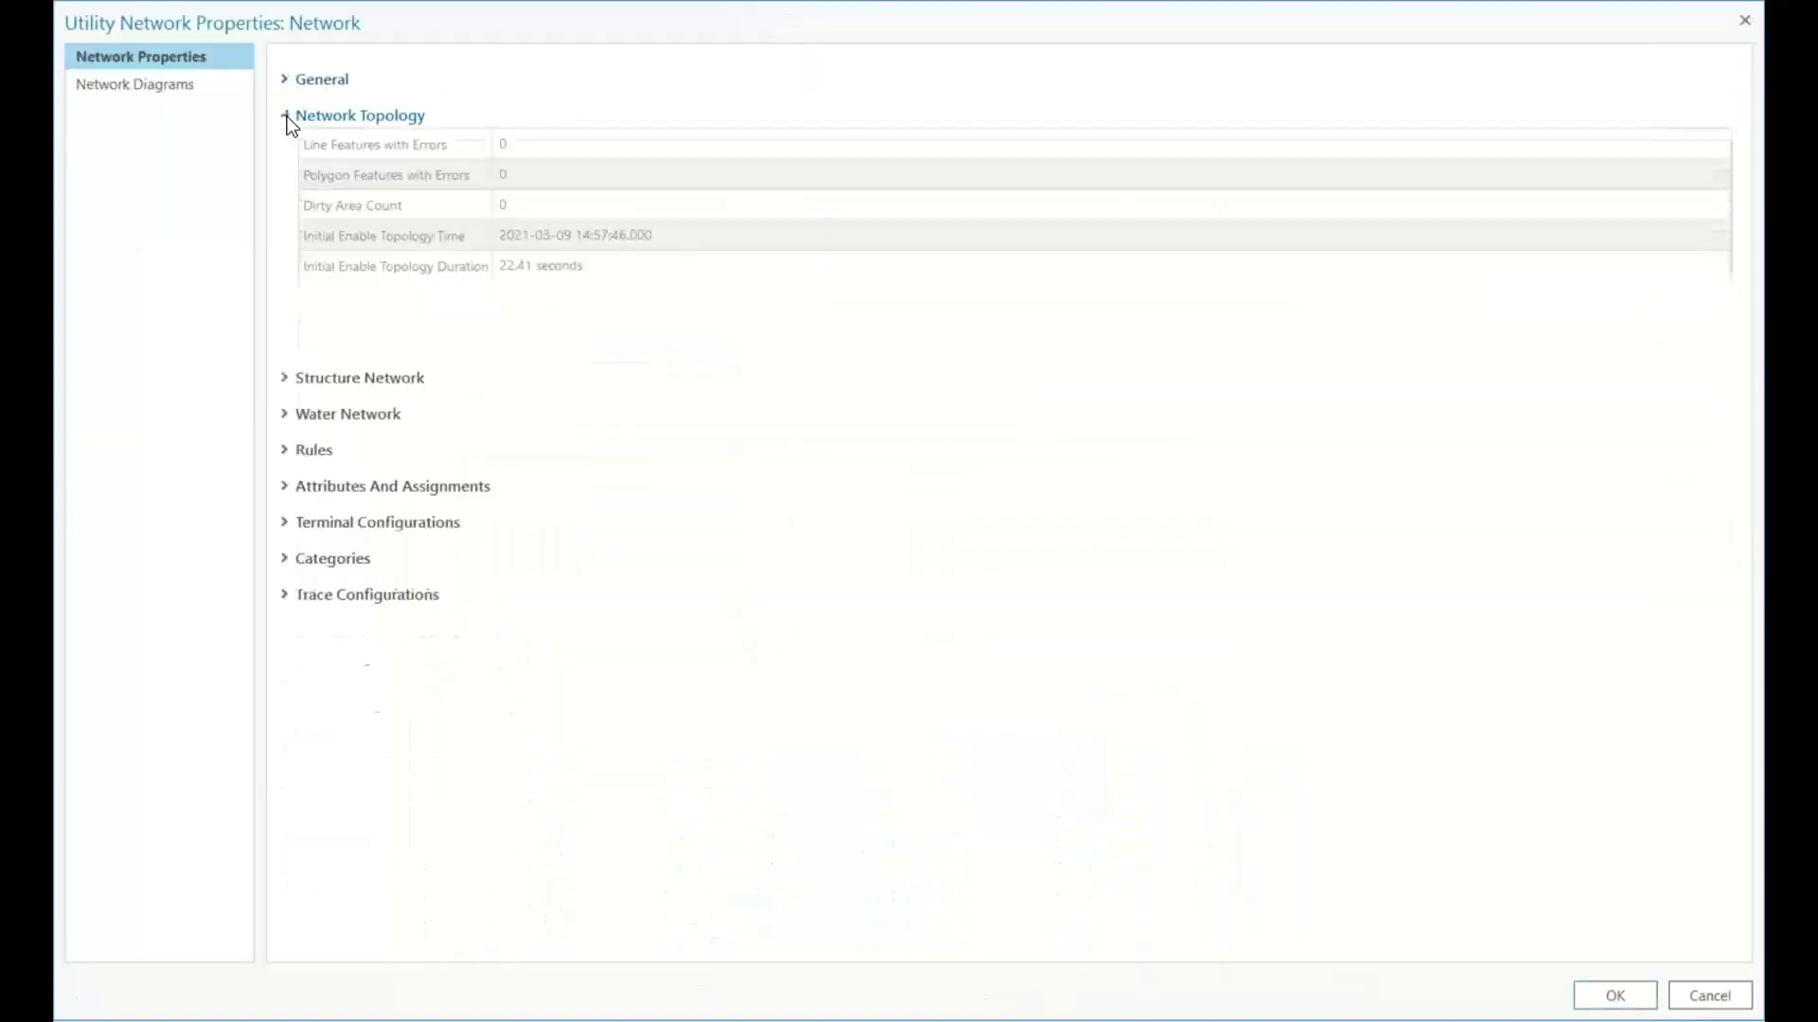
Examine the tiers defined for the Water Network, from cathodic protection to district metered areas, leaving the section collapsed.
click(283, 187)
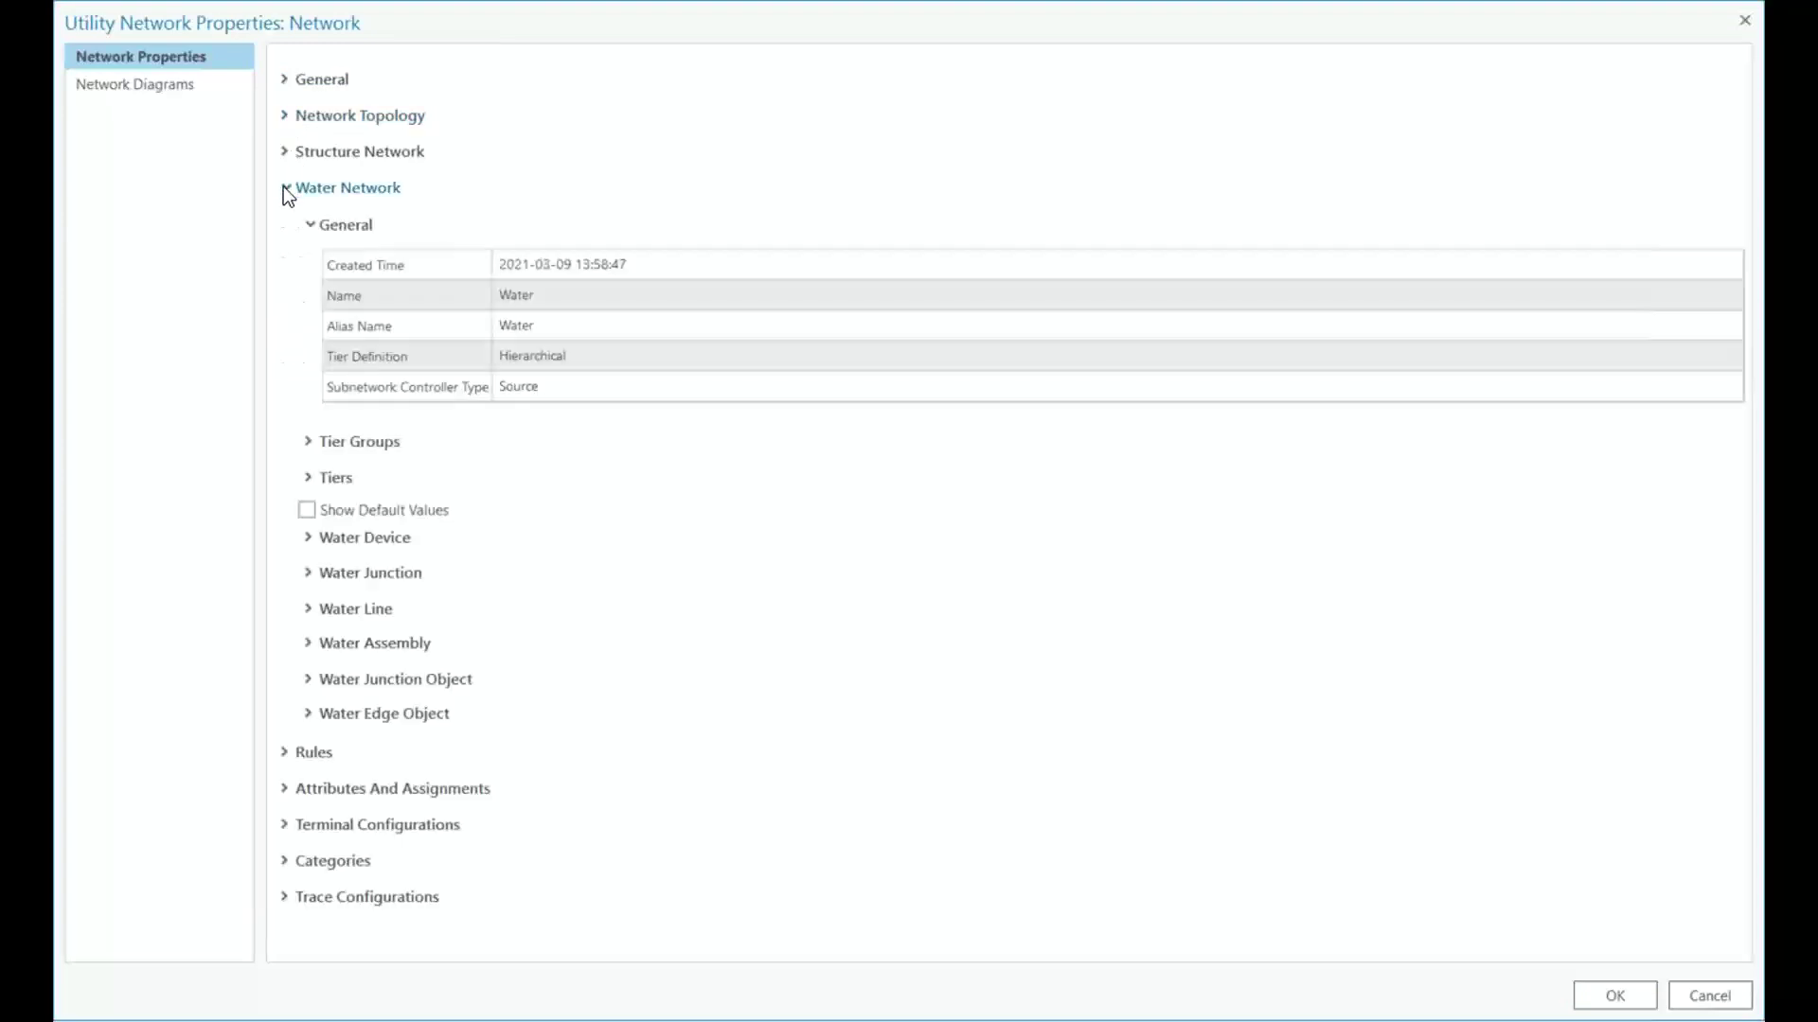
click(309, 224)
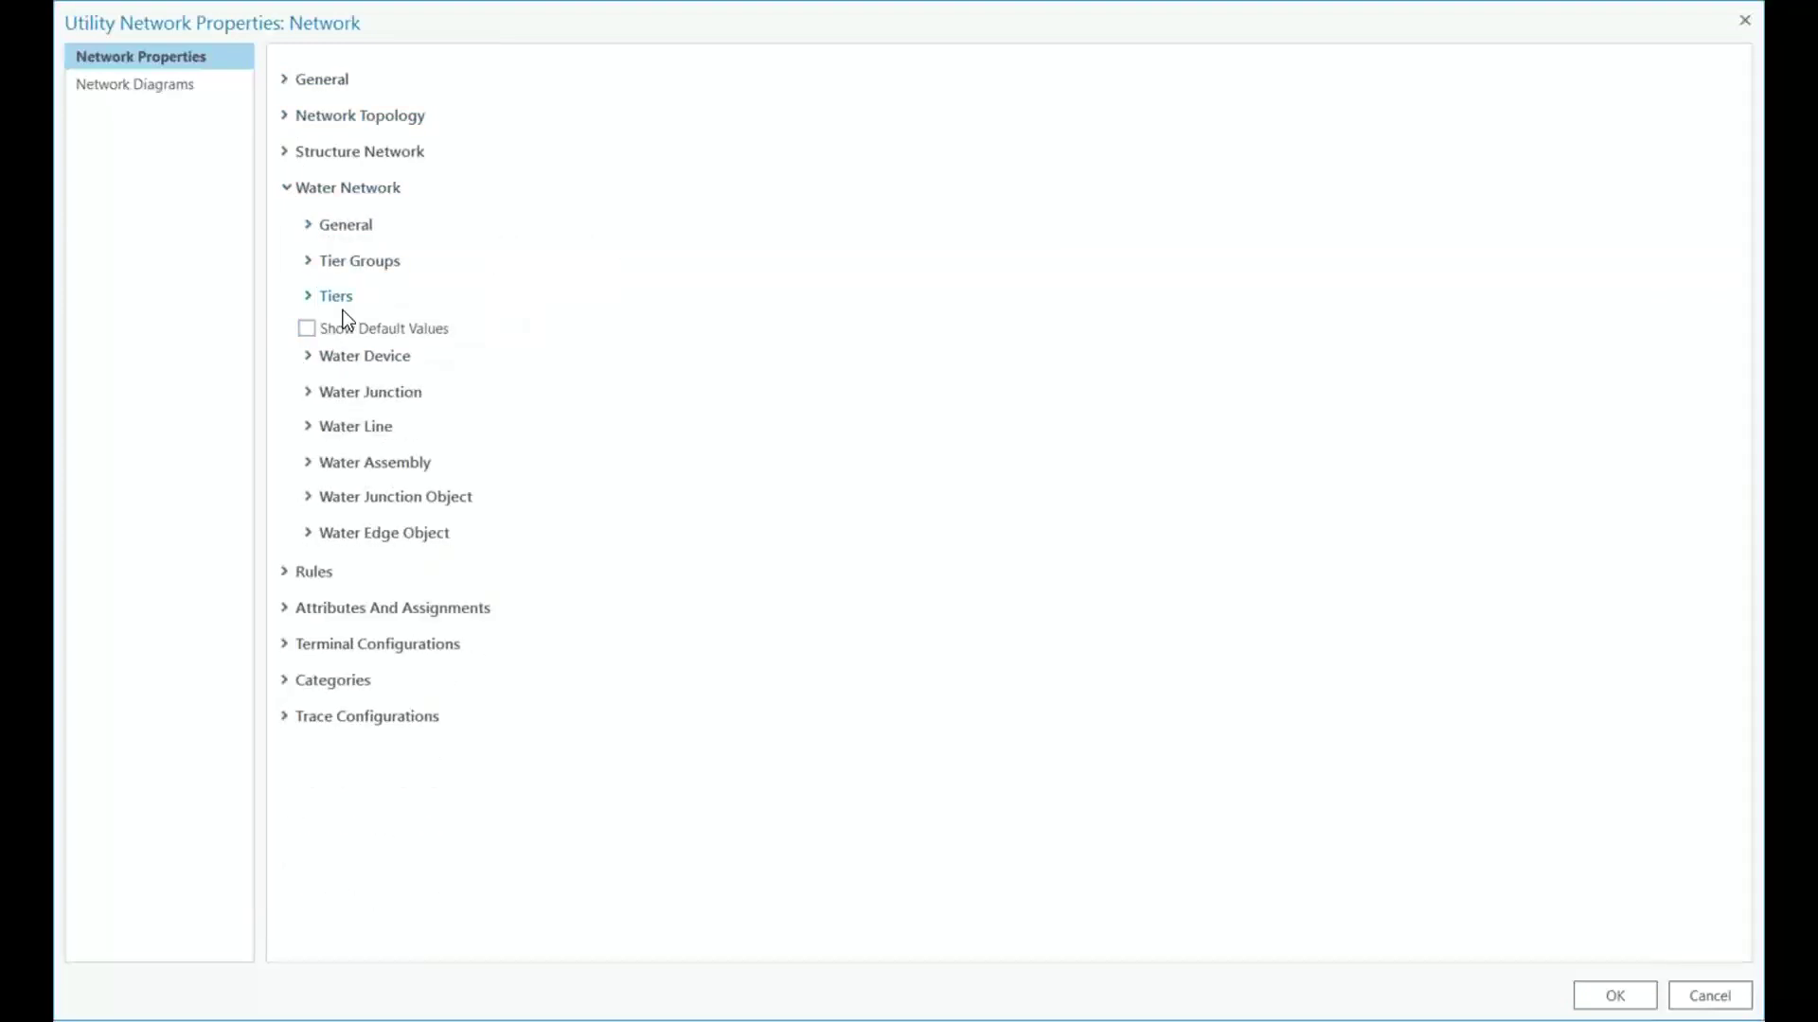
scroll(424, 422, down, 6)
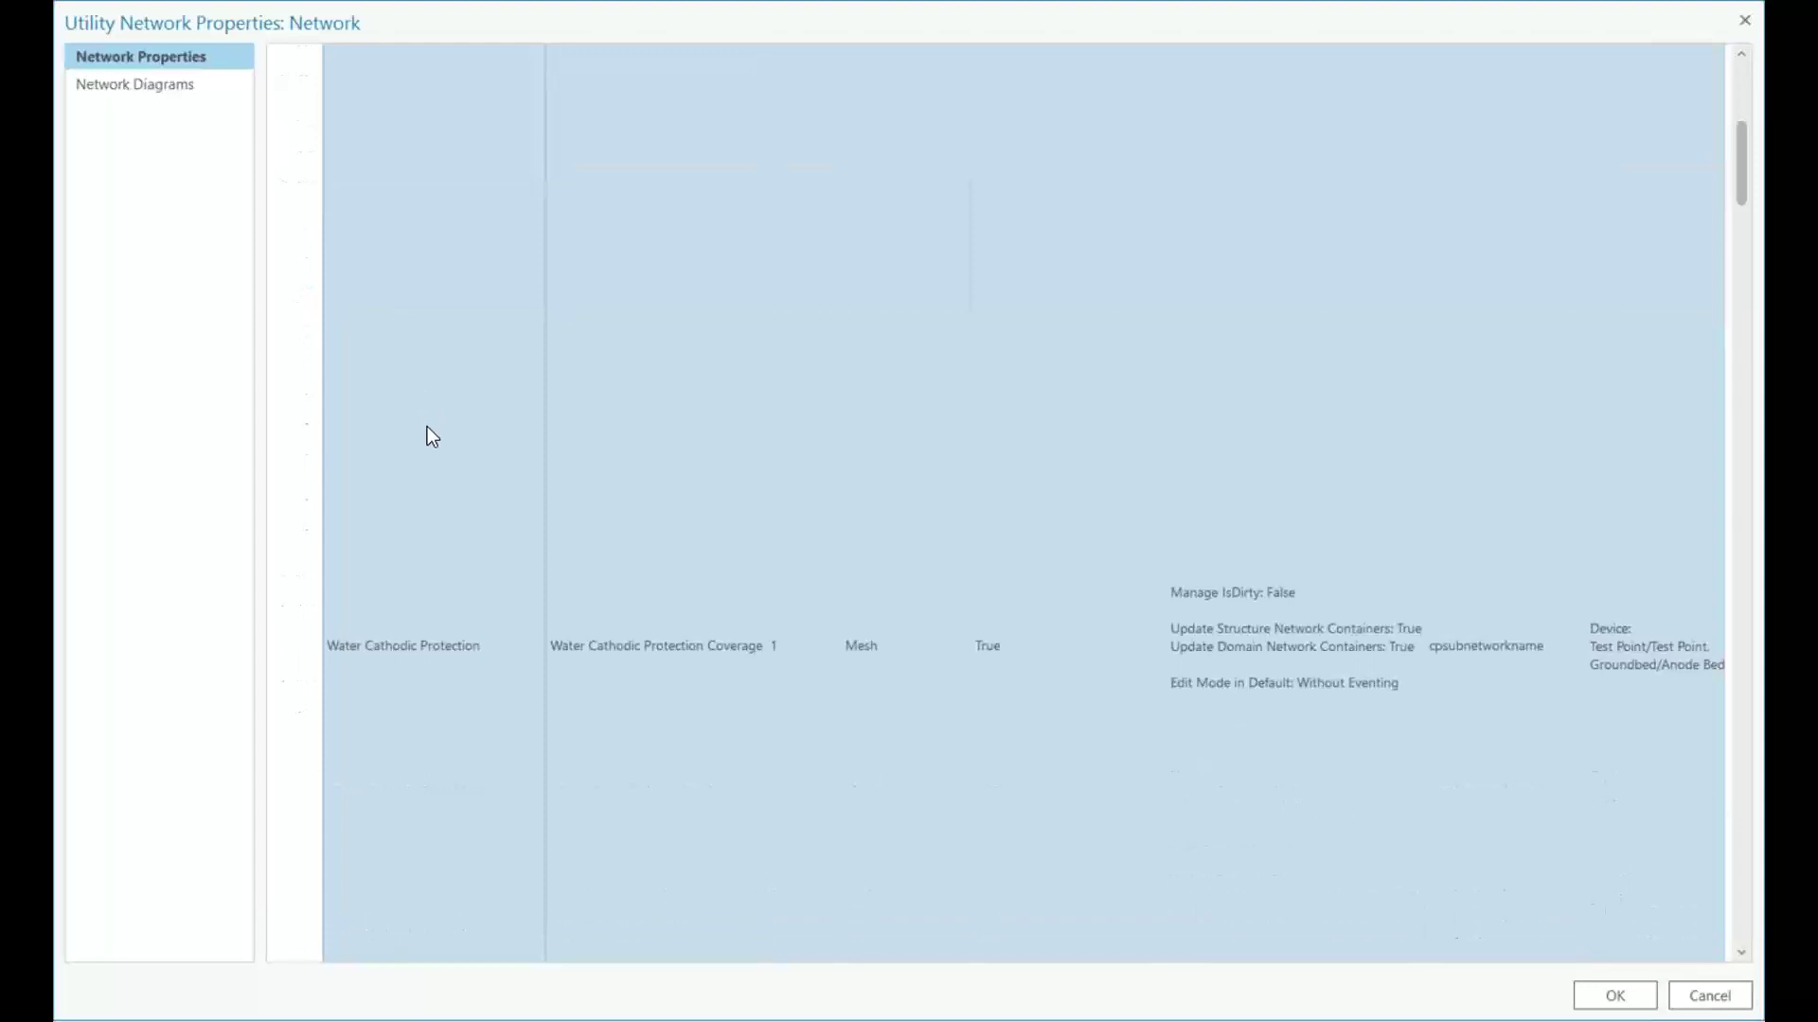
scroll(441, 526, down, 6)
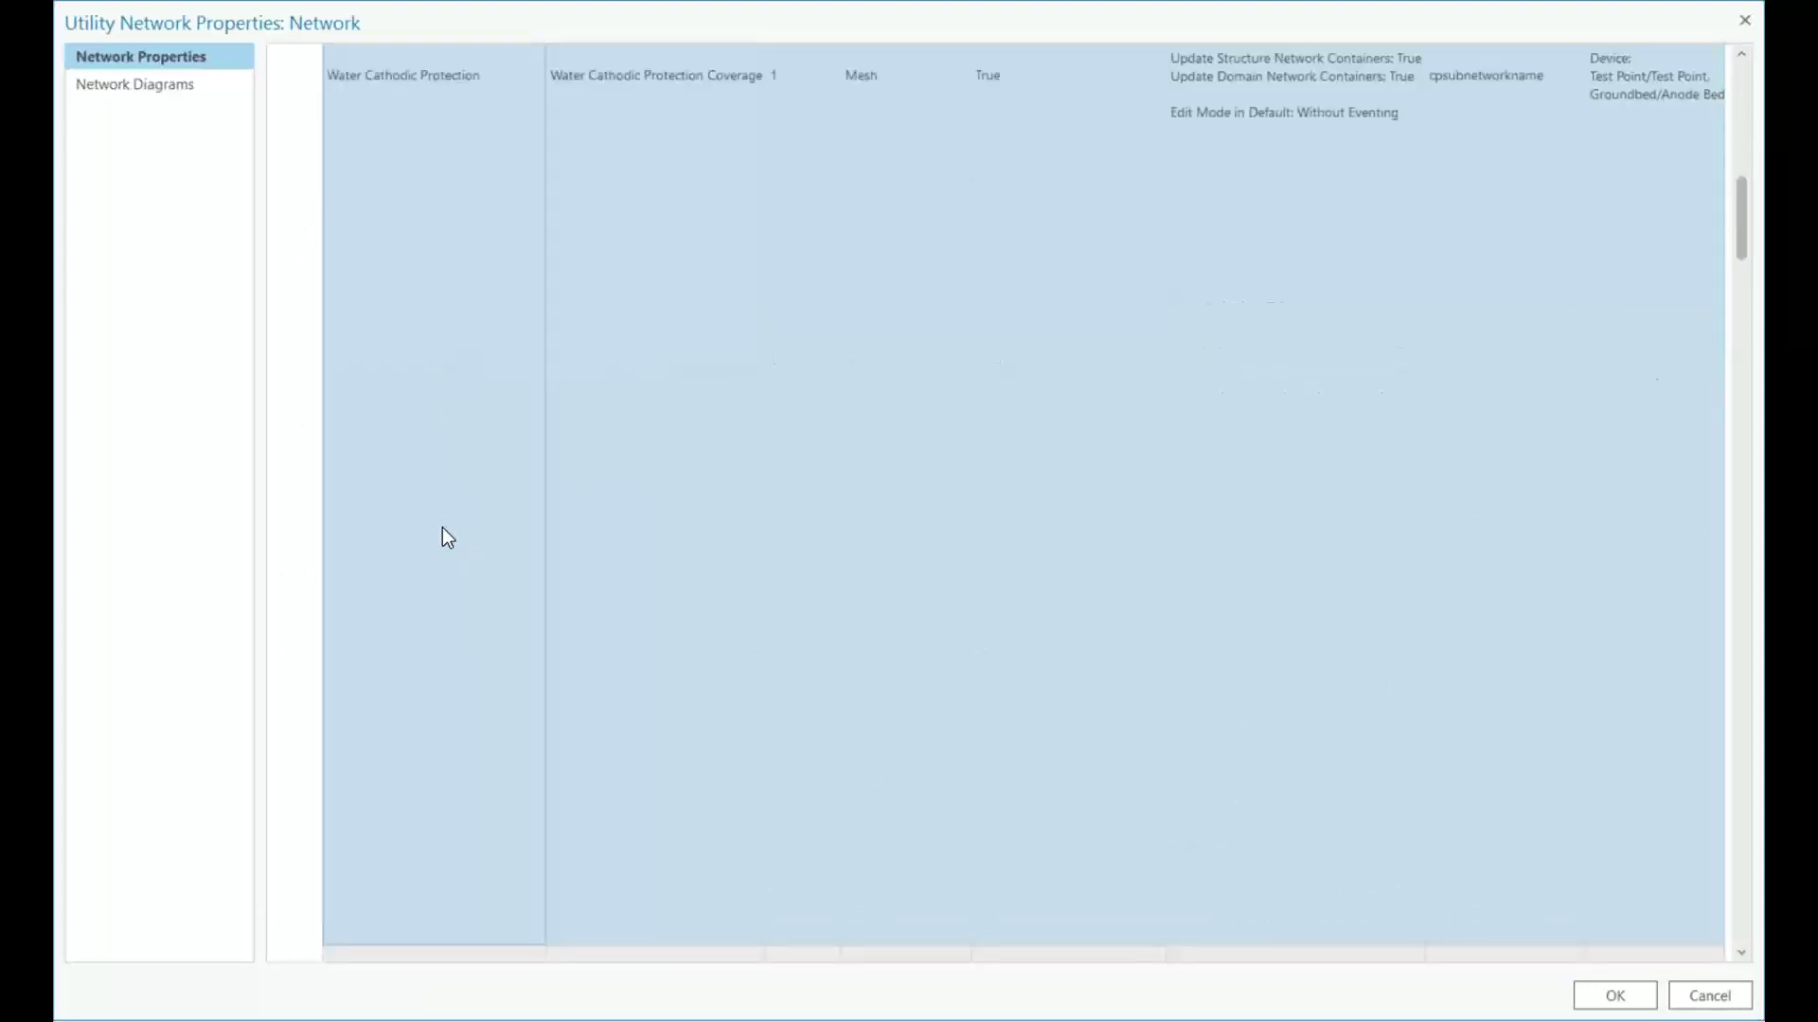
scroll(441, 526, down, 5)
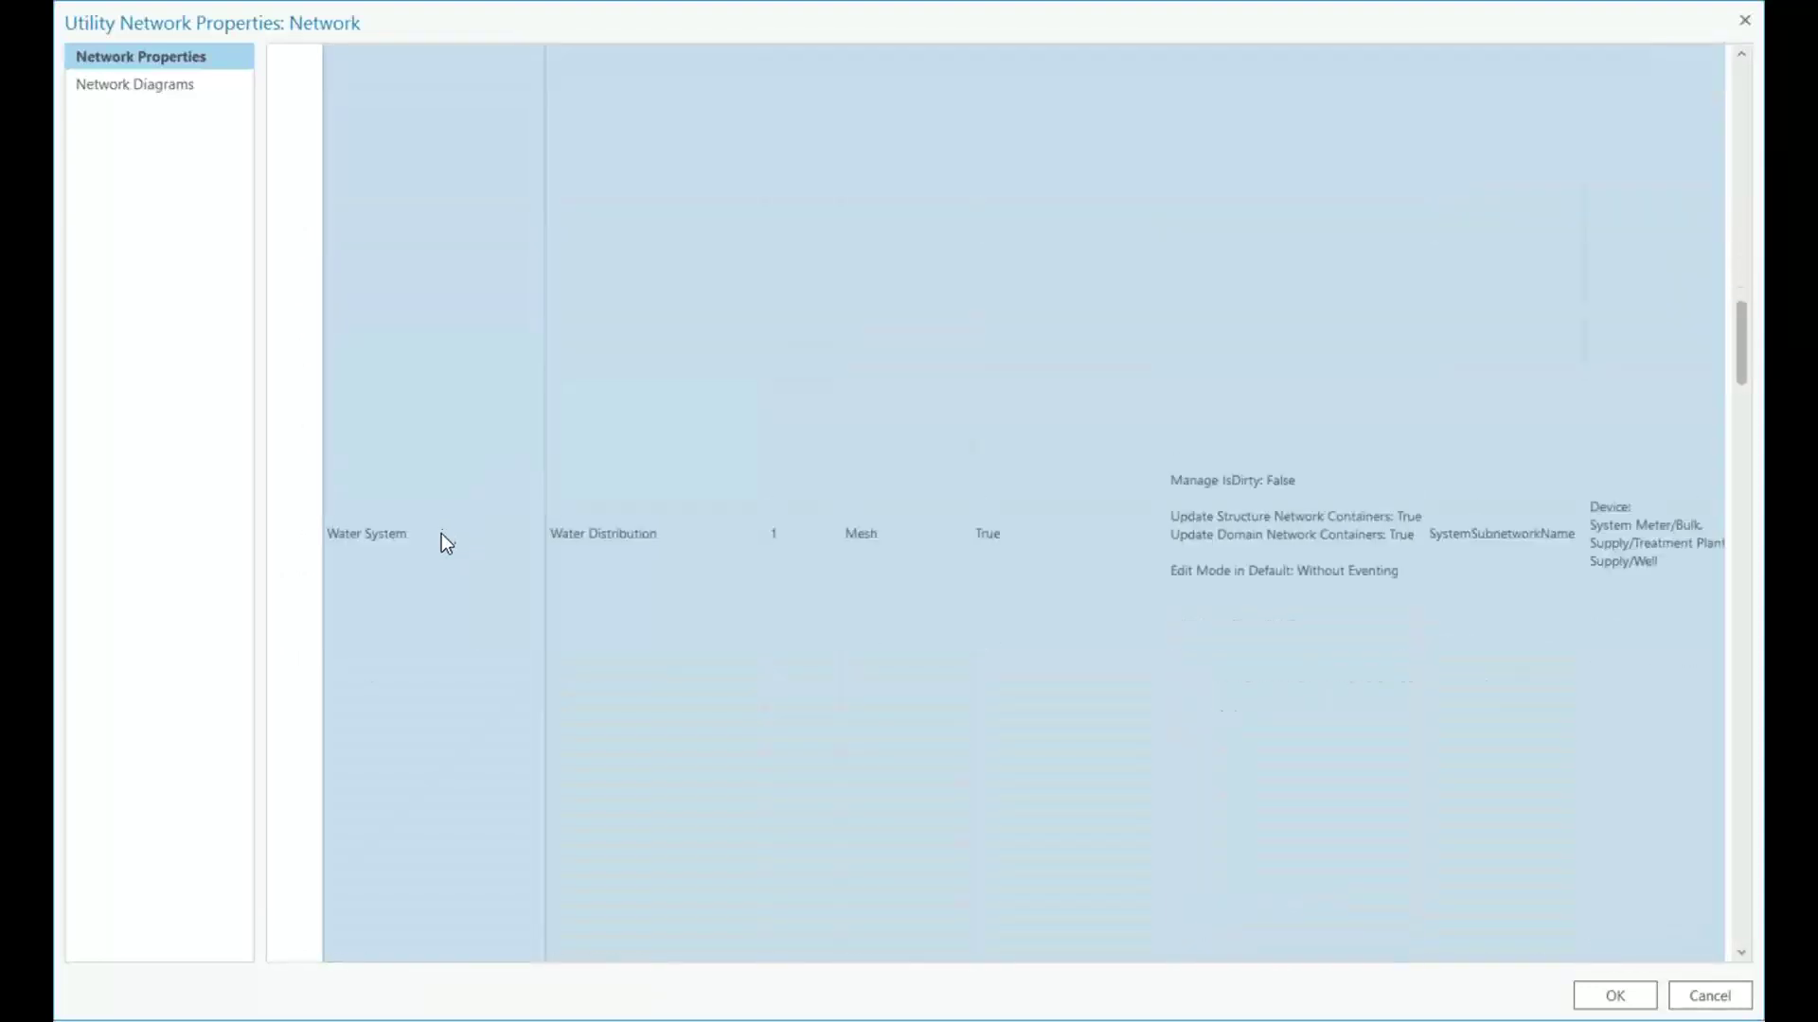
scroll(441, 551, down, 5)
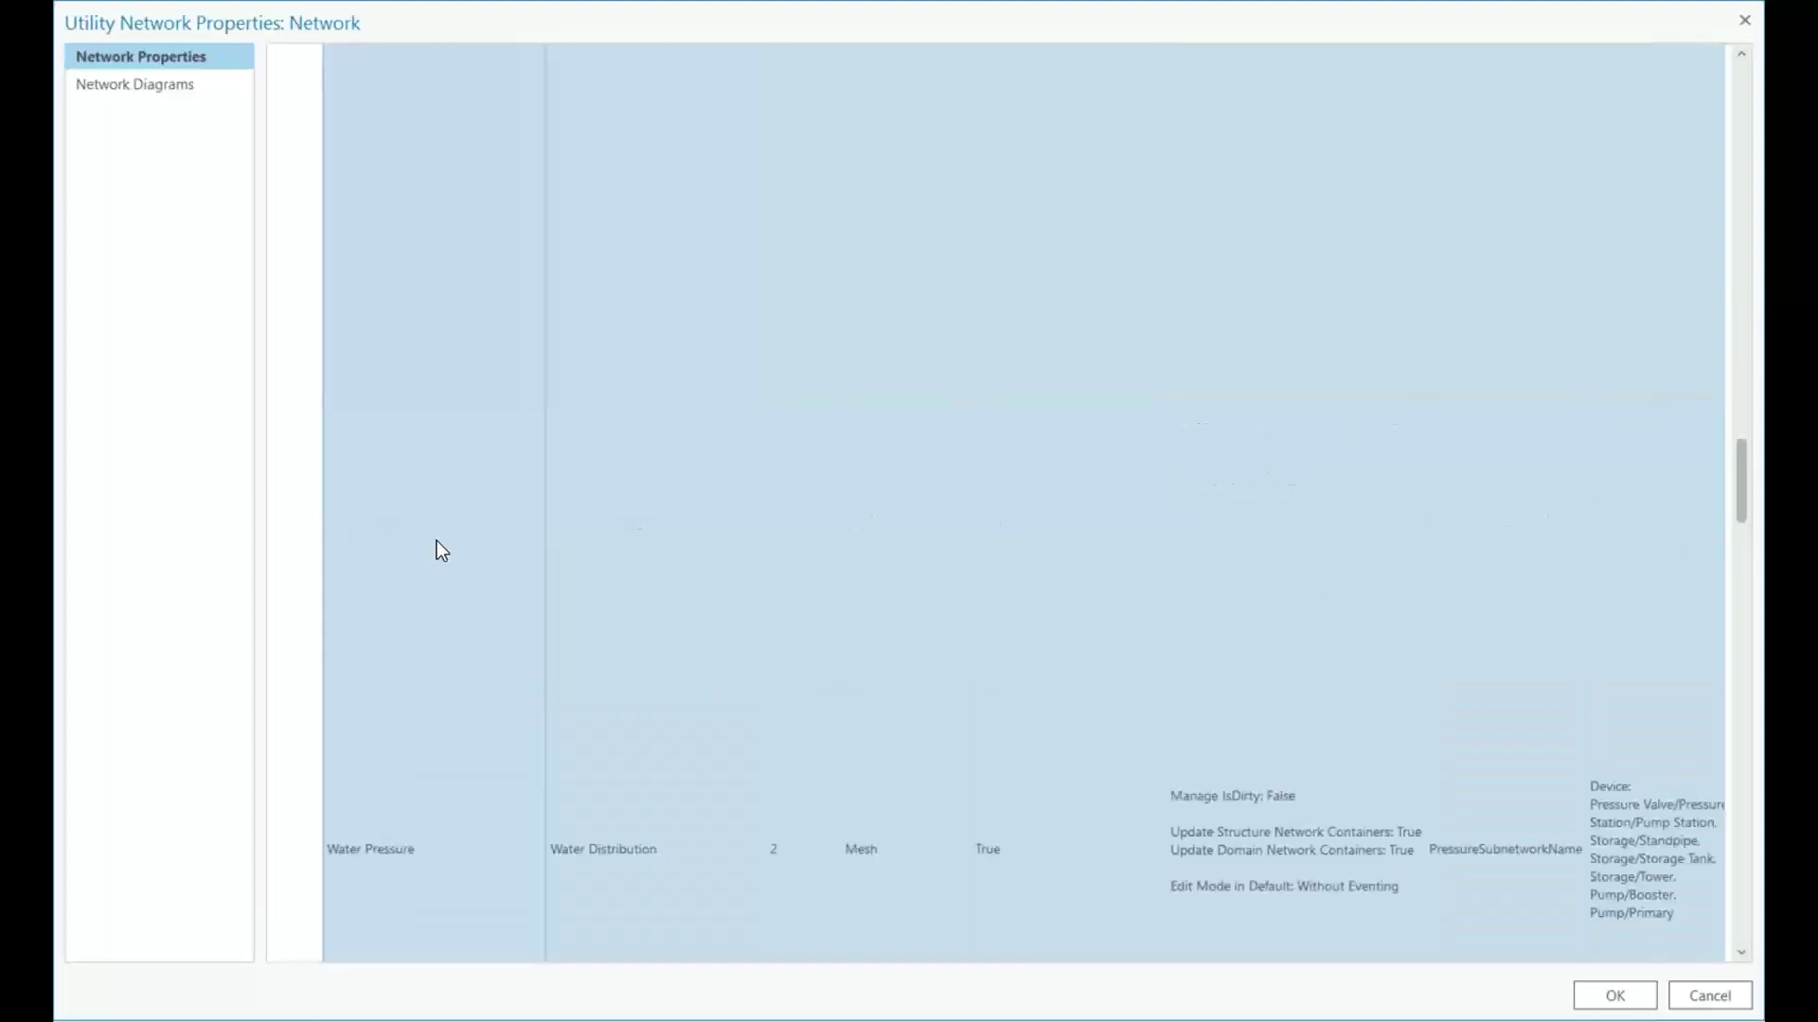
scroll(438, 643, down, 5)
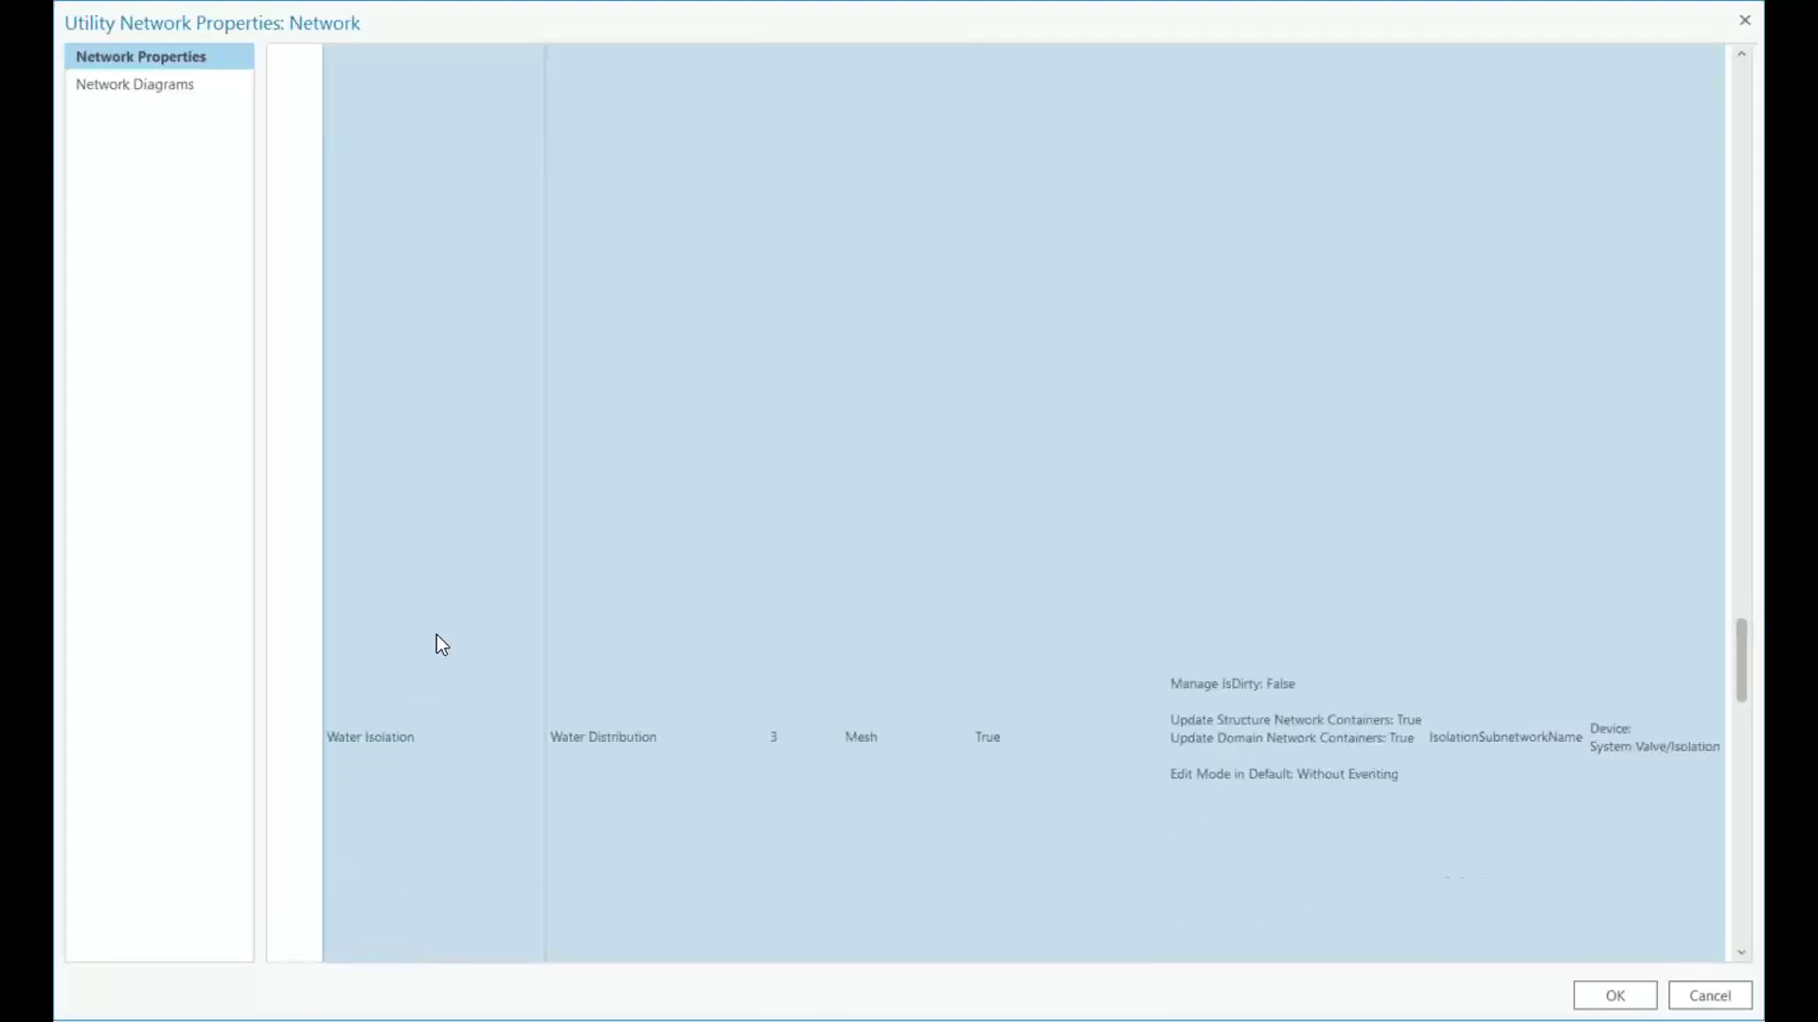
scroll(441, 645, down, 5)
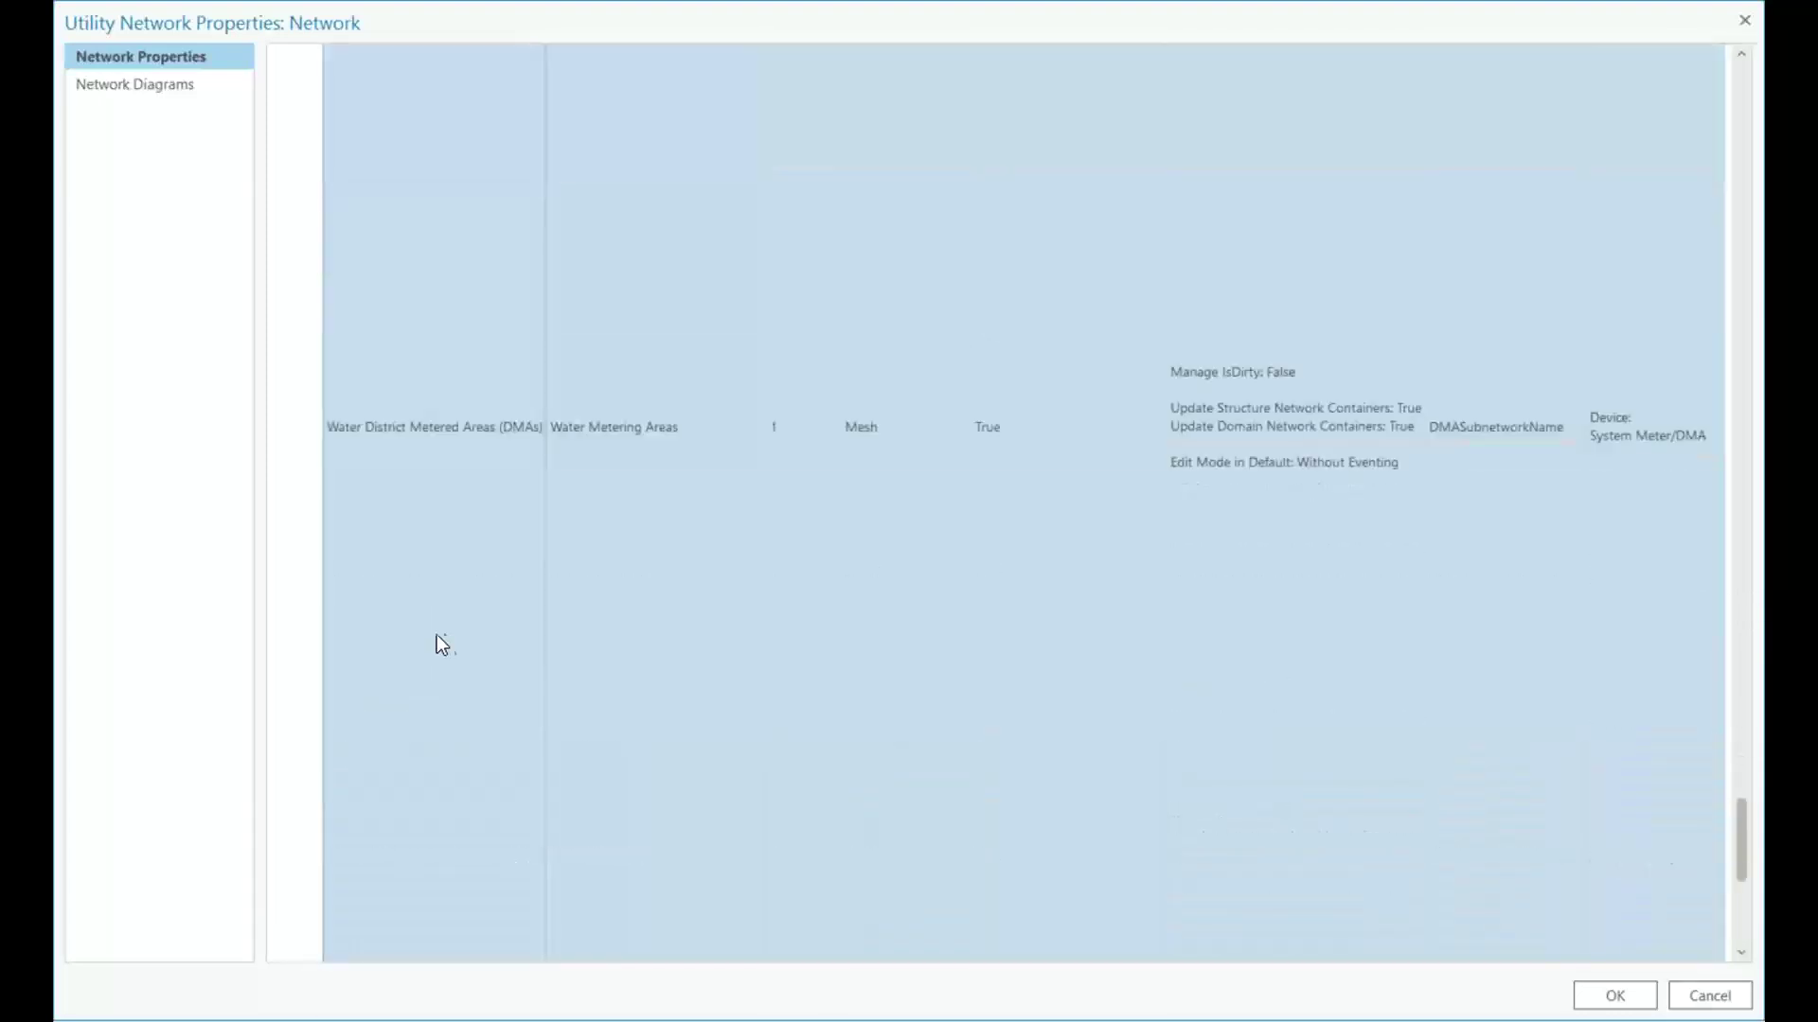
scroll(486, 502, down, 3)
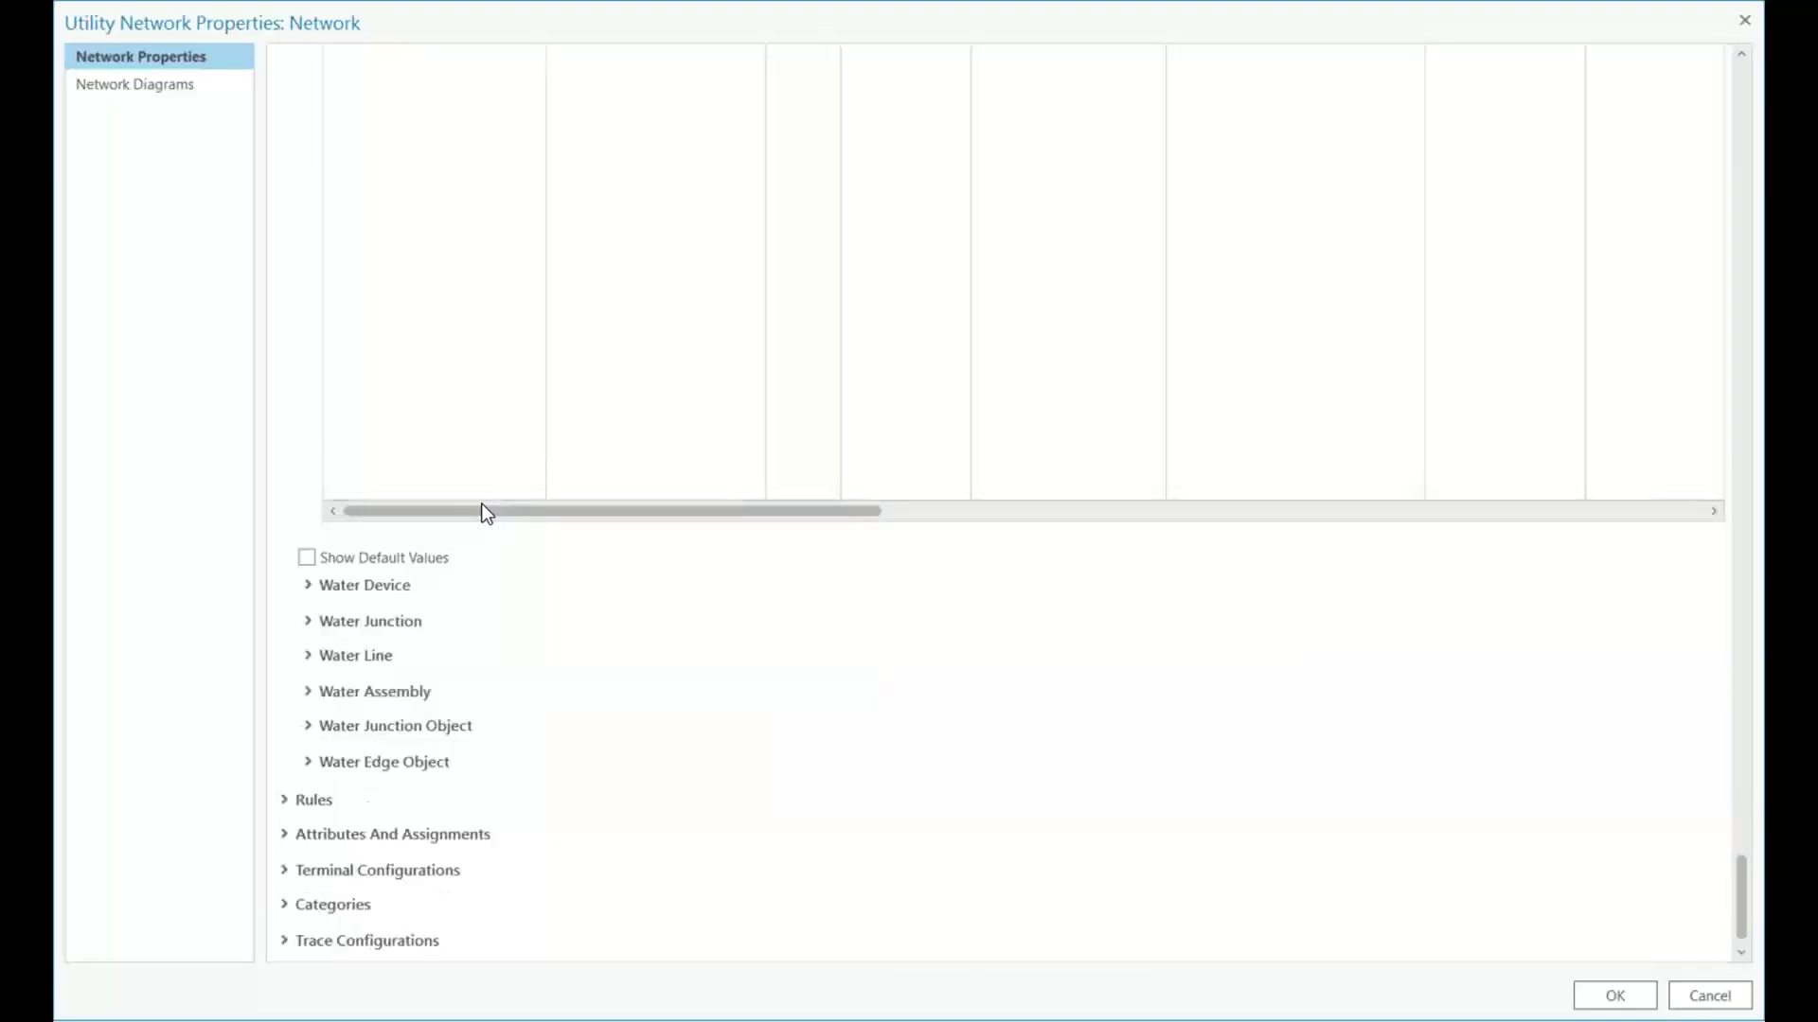
scroll(445, 532, up, 5)
scroll(440, 536, up, 15)
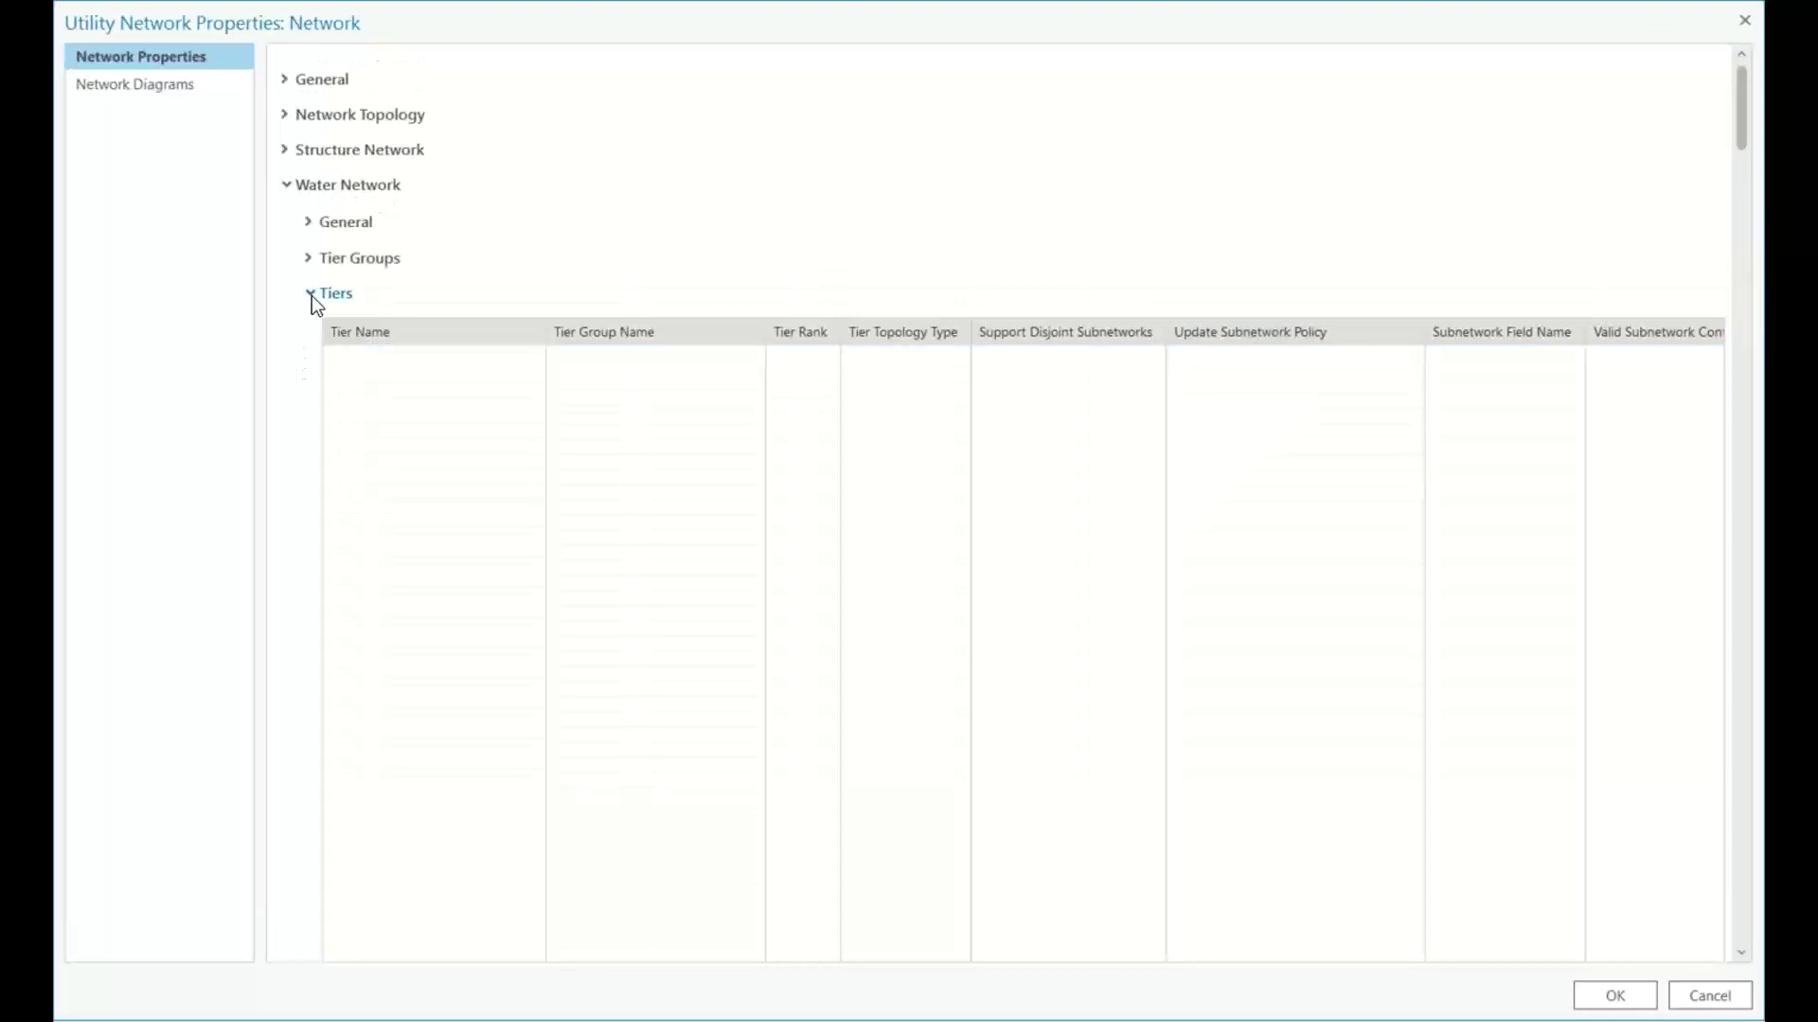
click(311, 295)
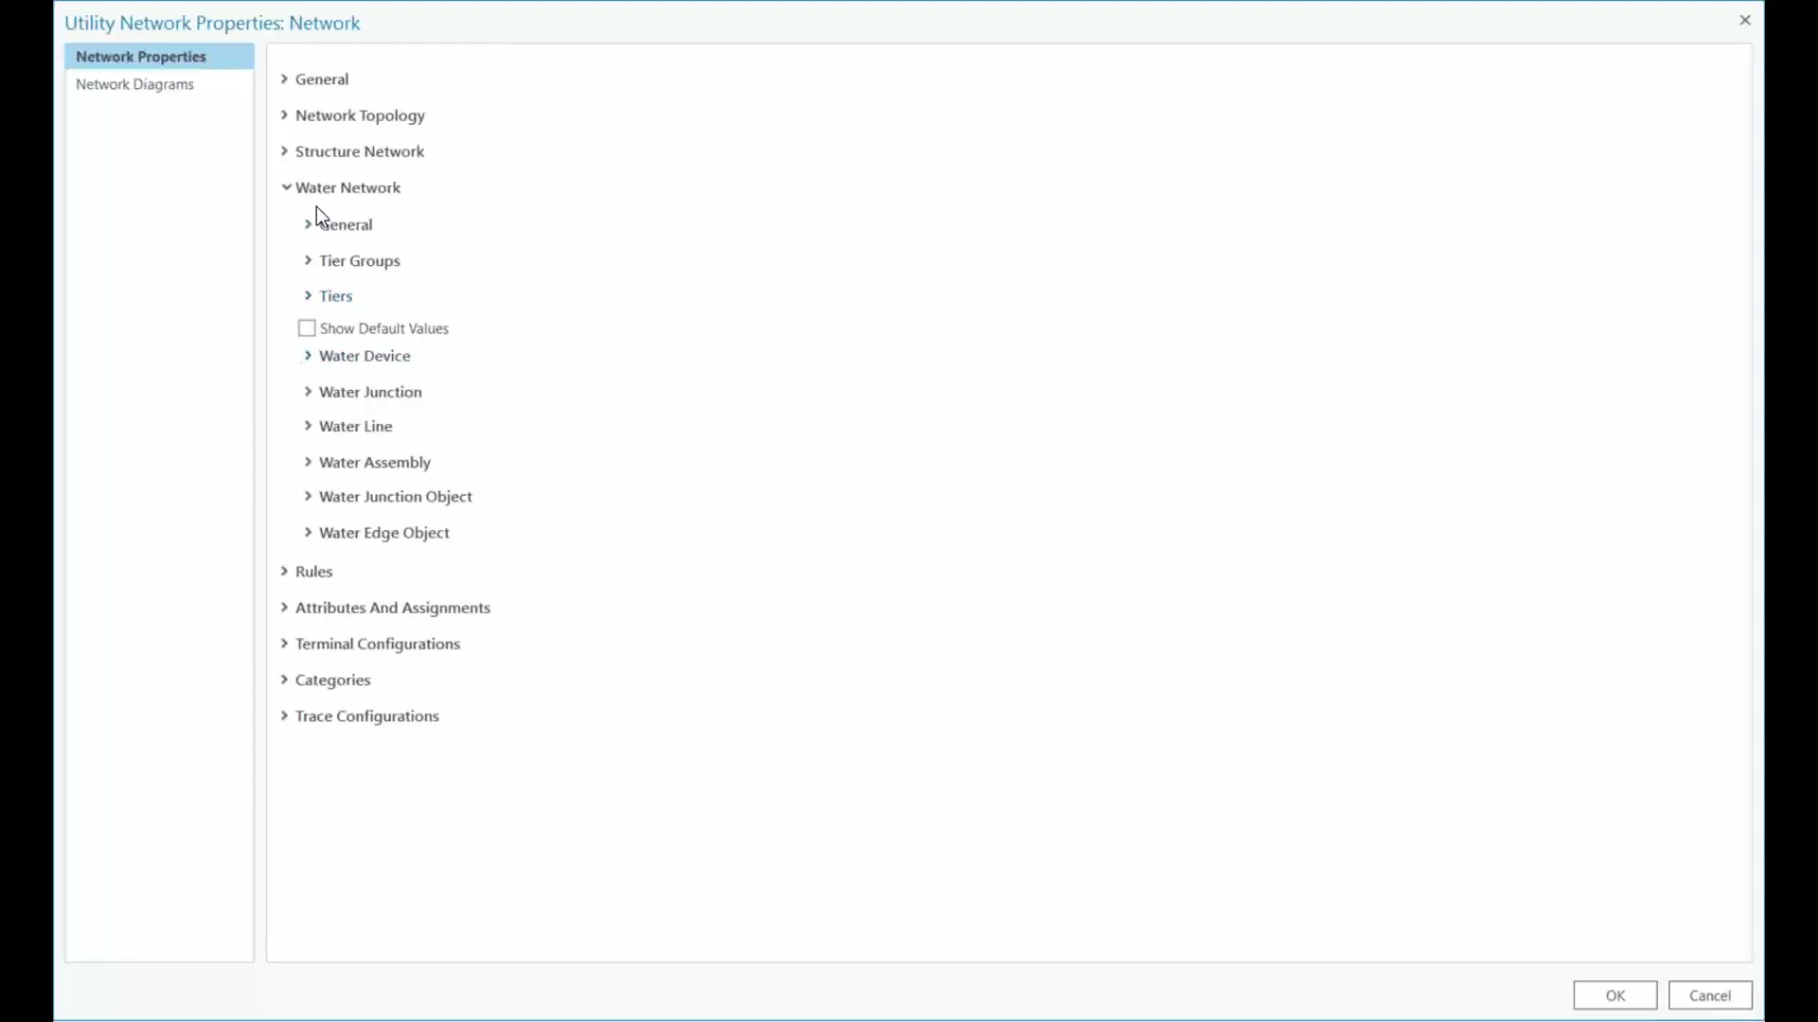
click(284, 191)
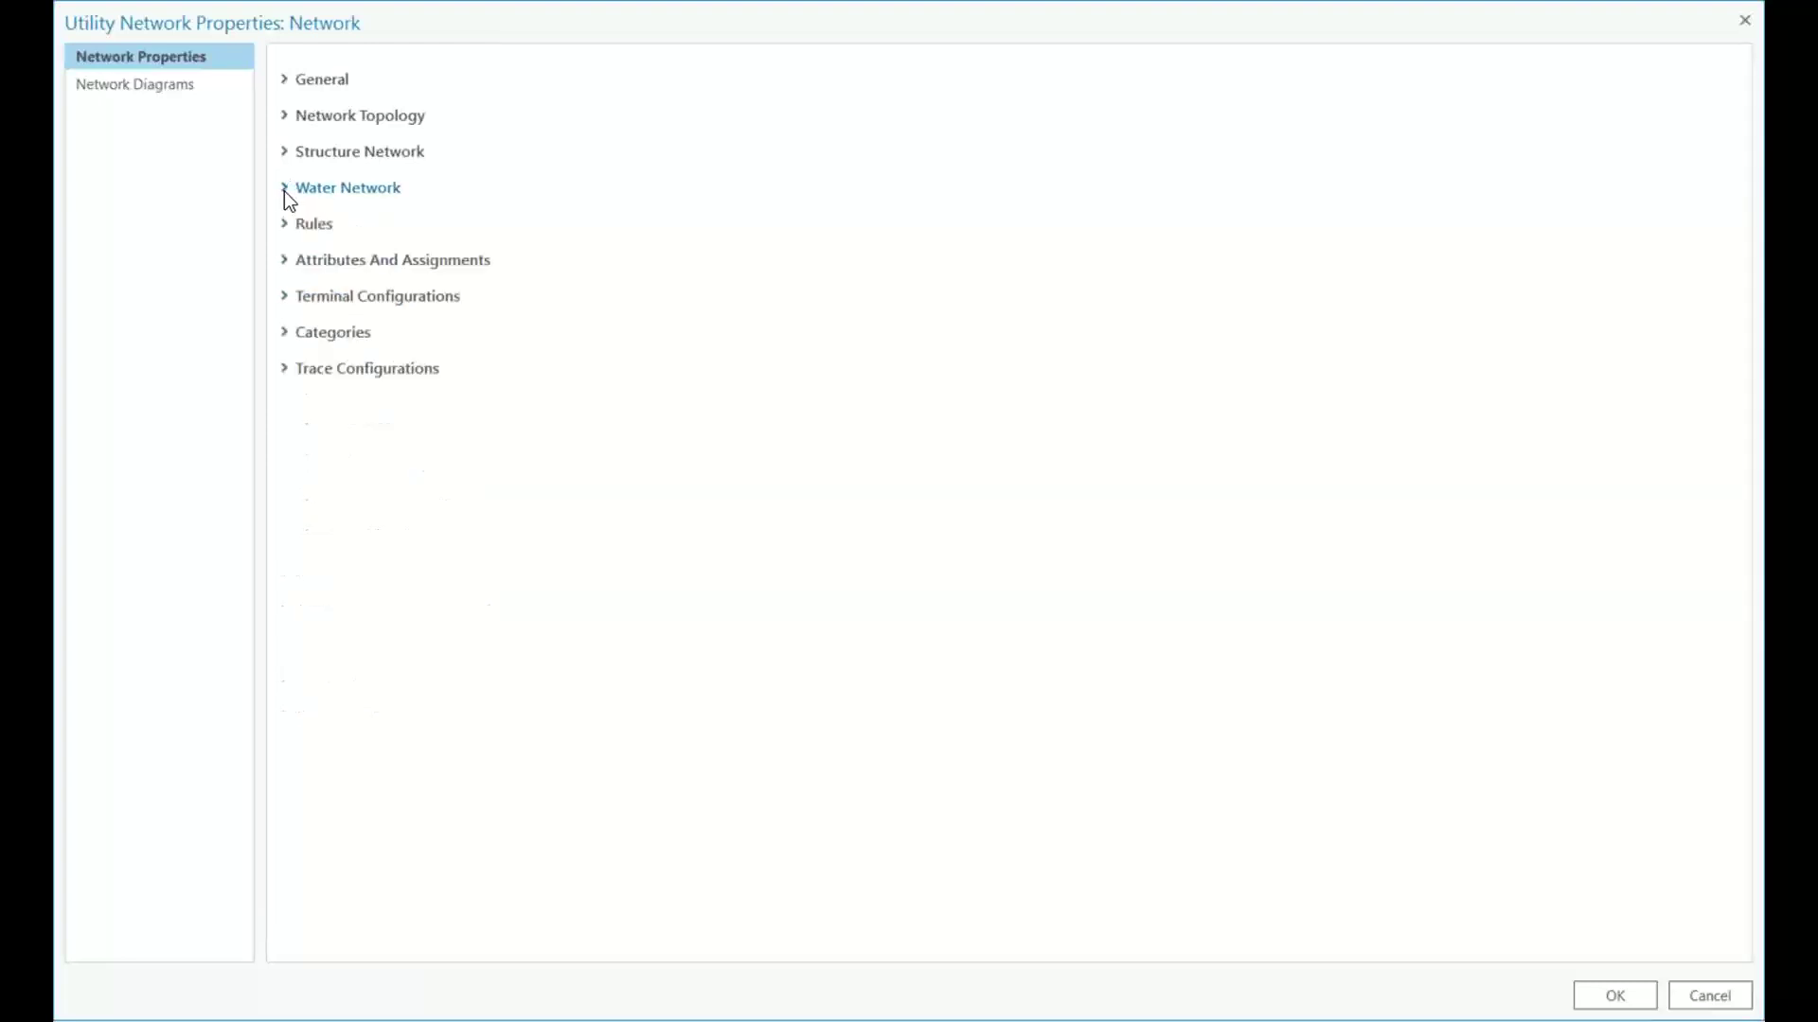
Expand the Junction Junction Connectivity rules and look through the allowed asset group, asset type and terminal combinations.
click(282, 225)
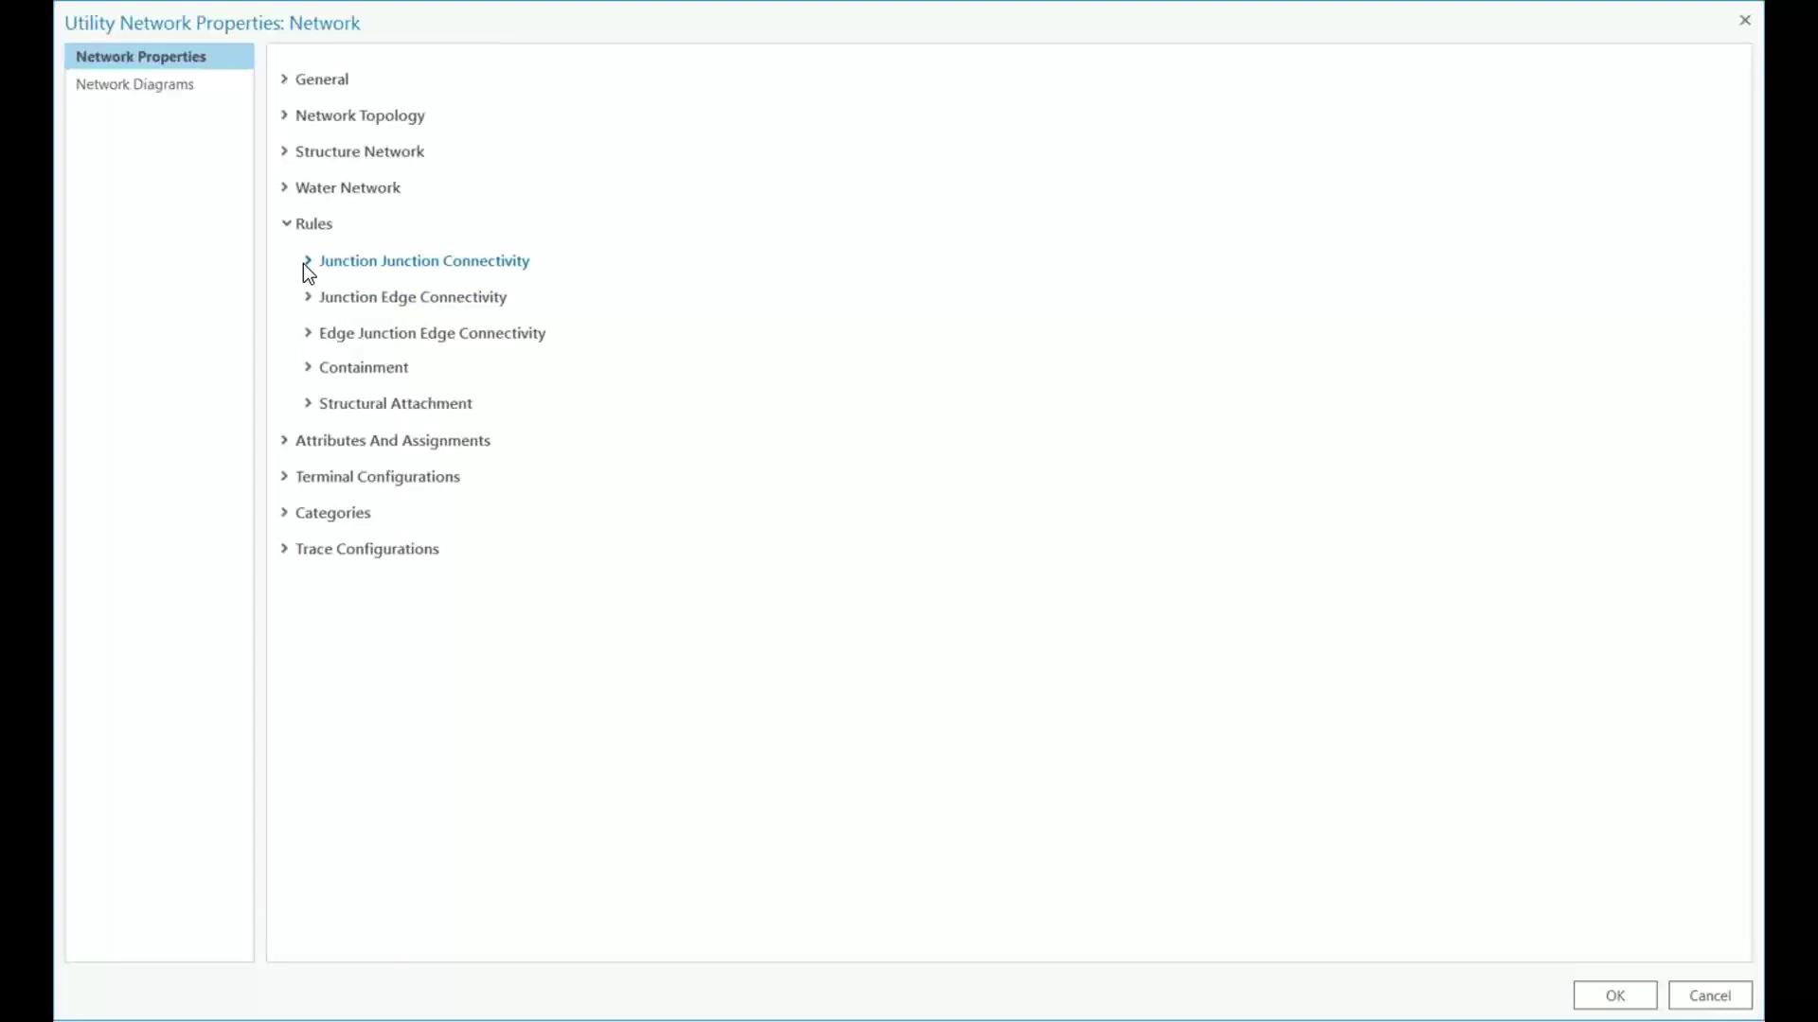
click(306, 261)
click(767, 444)
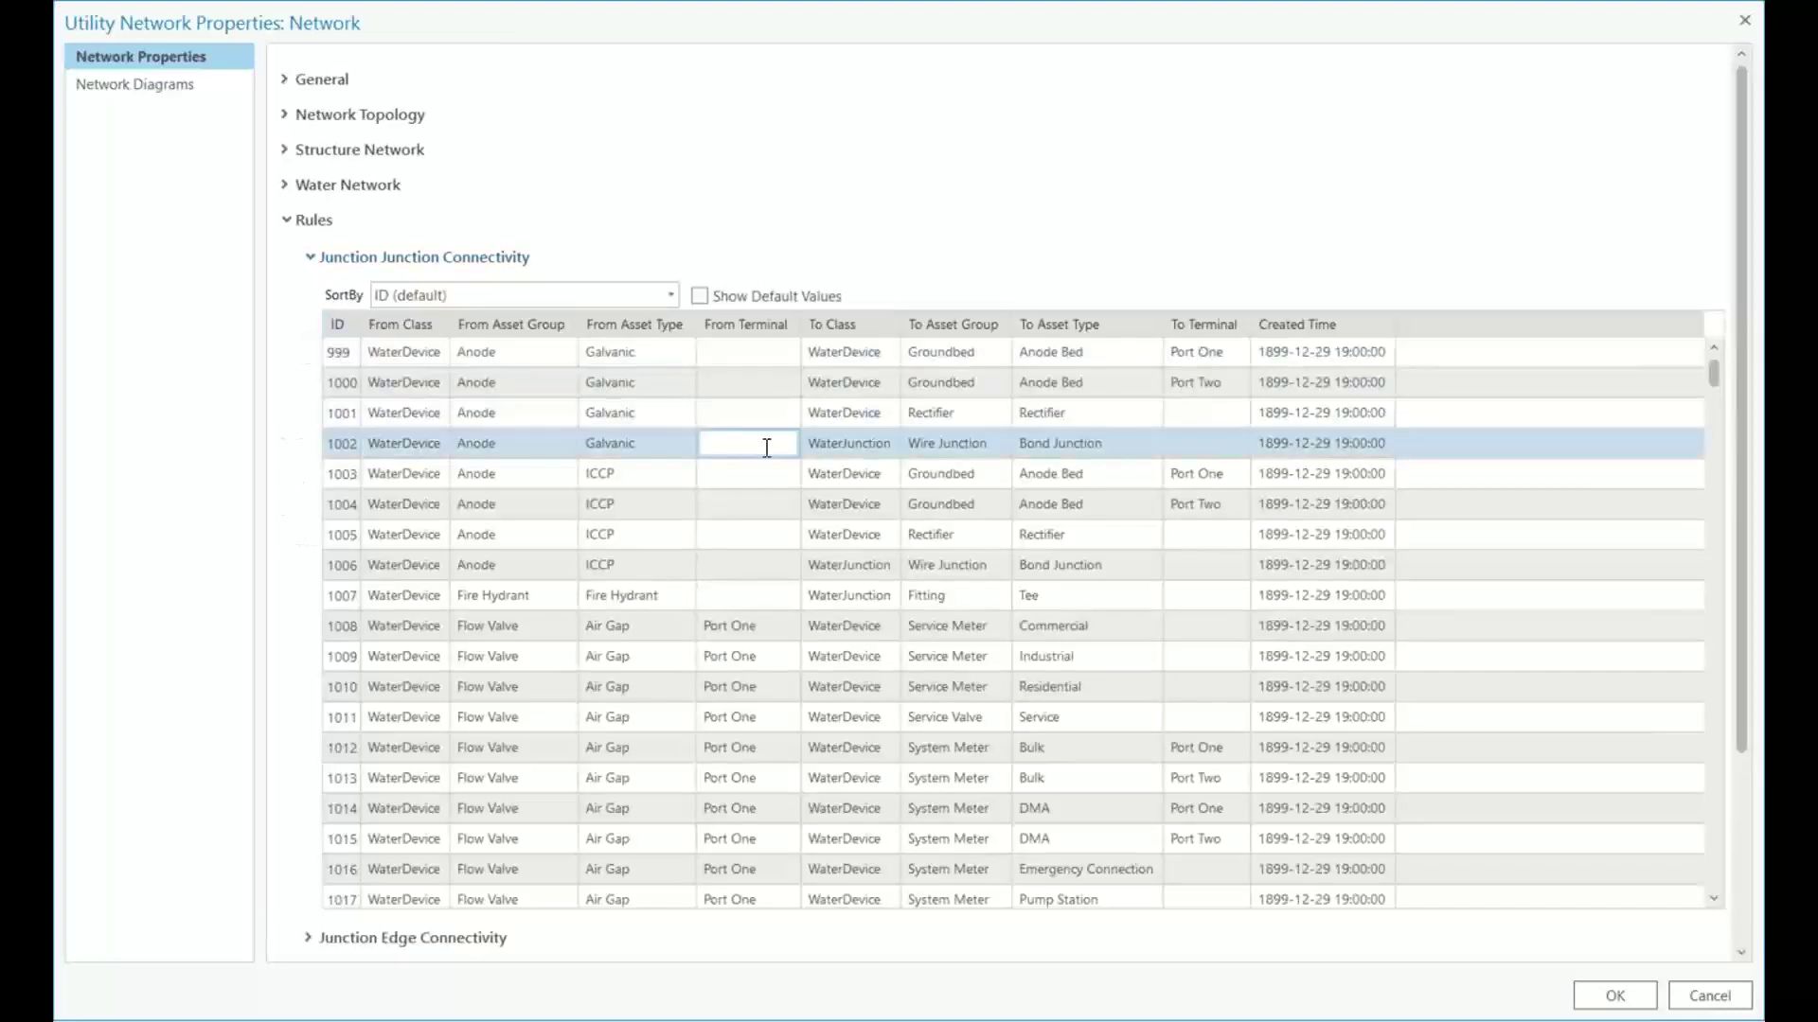
scroll(767, 443, down, 15)
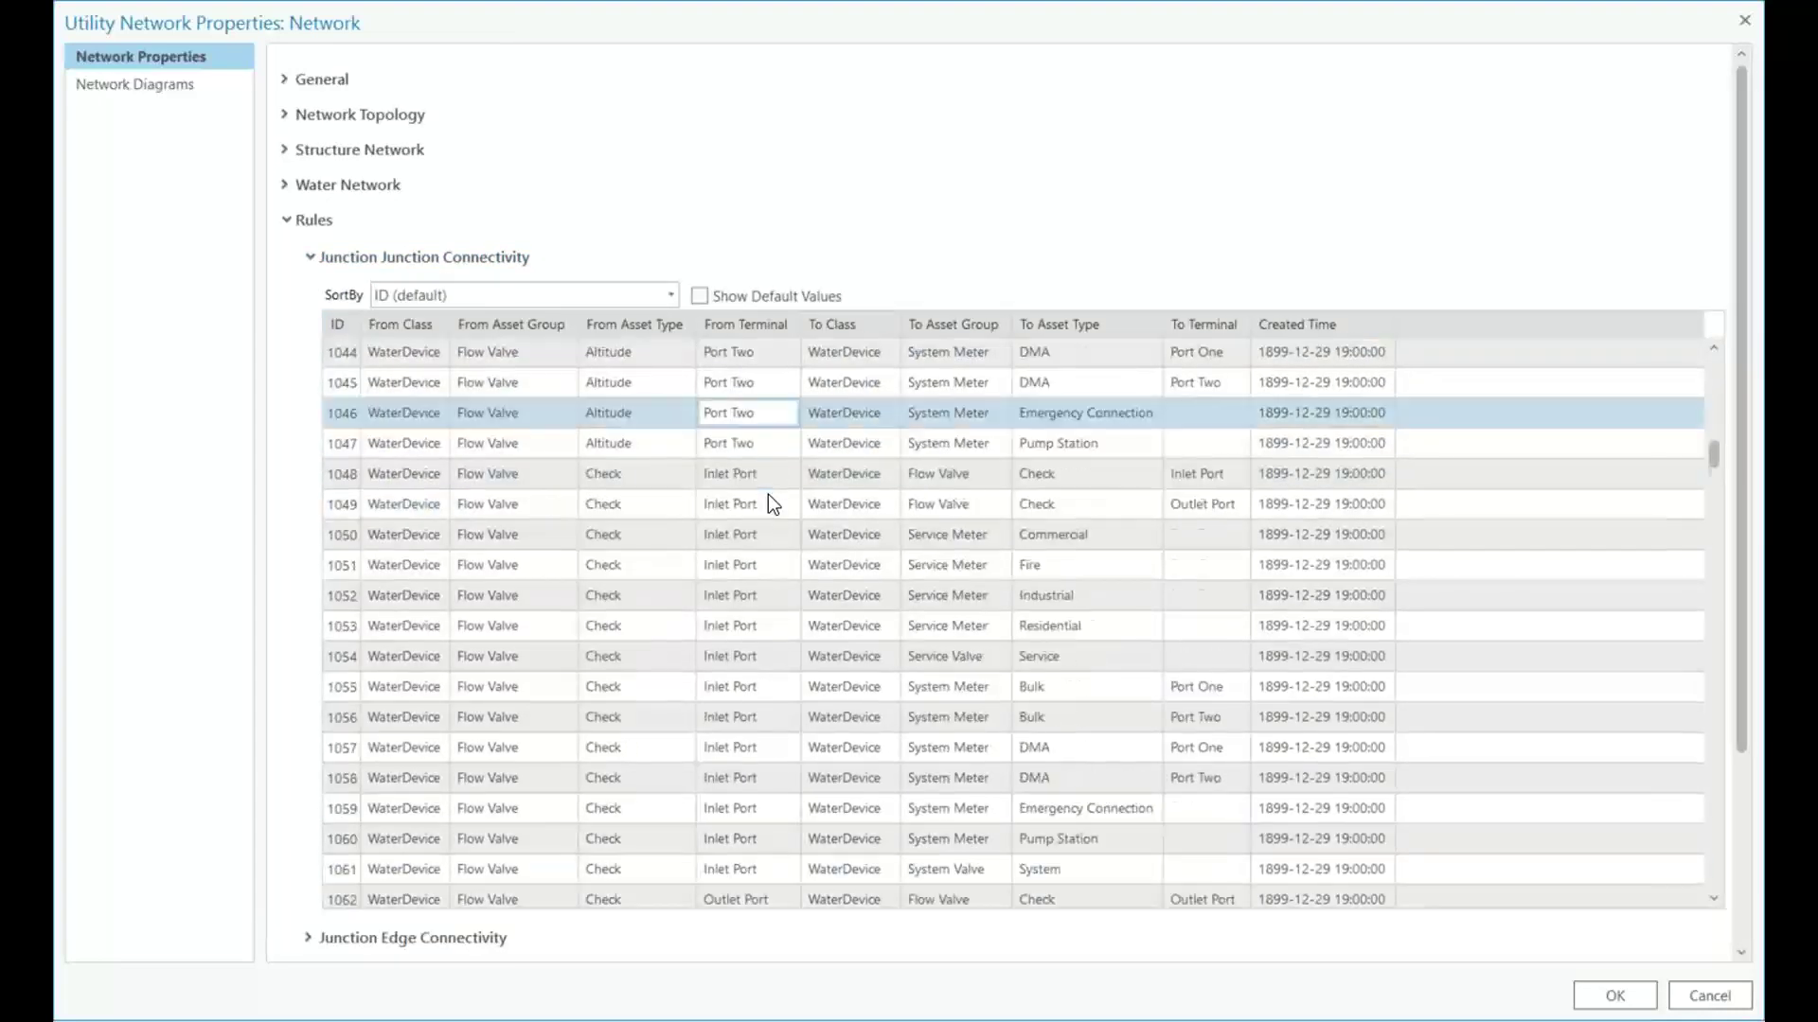
scroll(769, 495, down, 20)
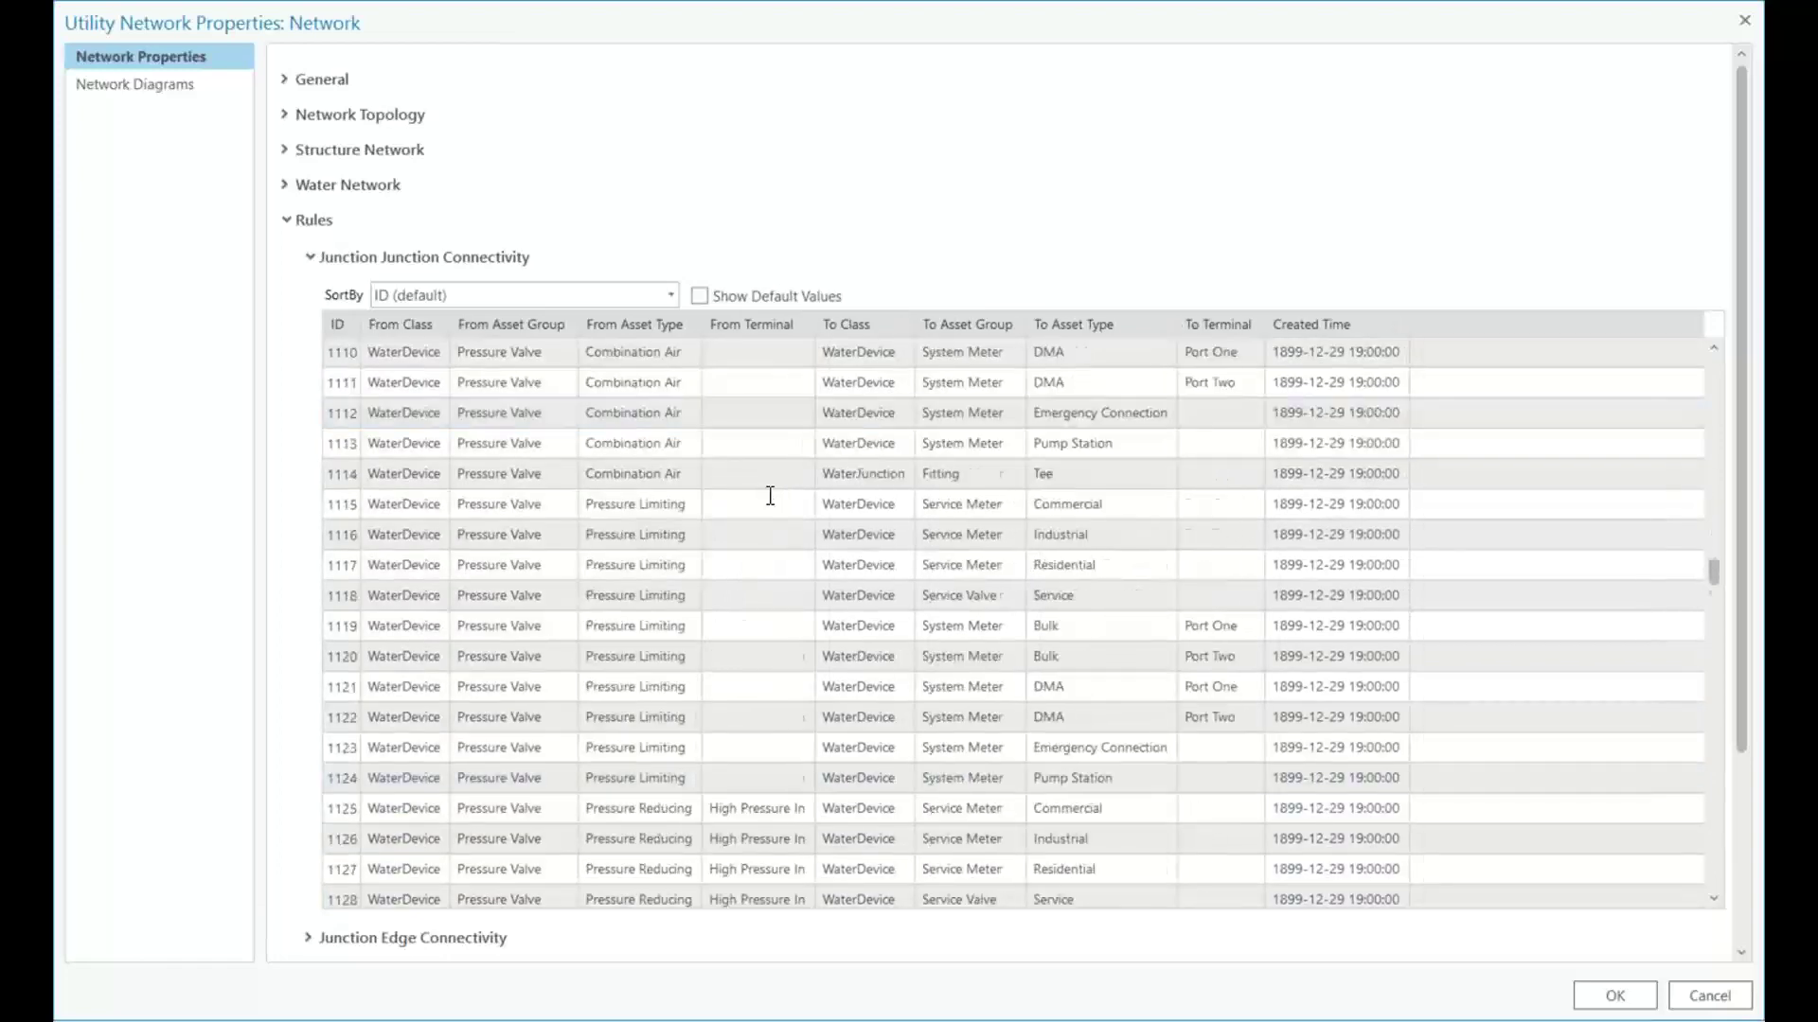
scroll(770, 495, down, 20)
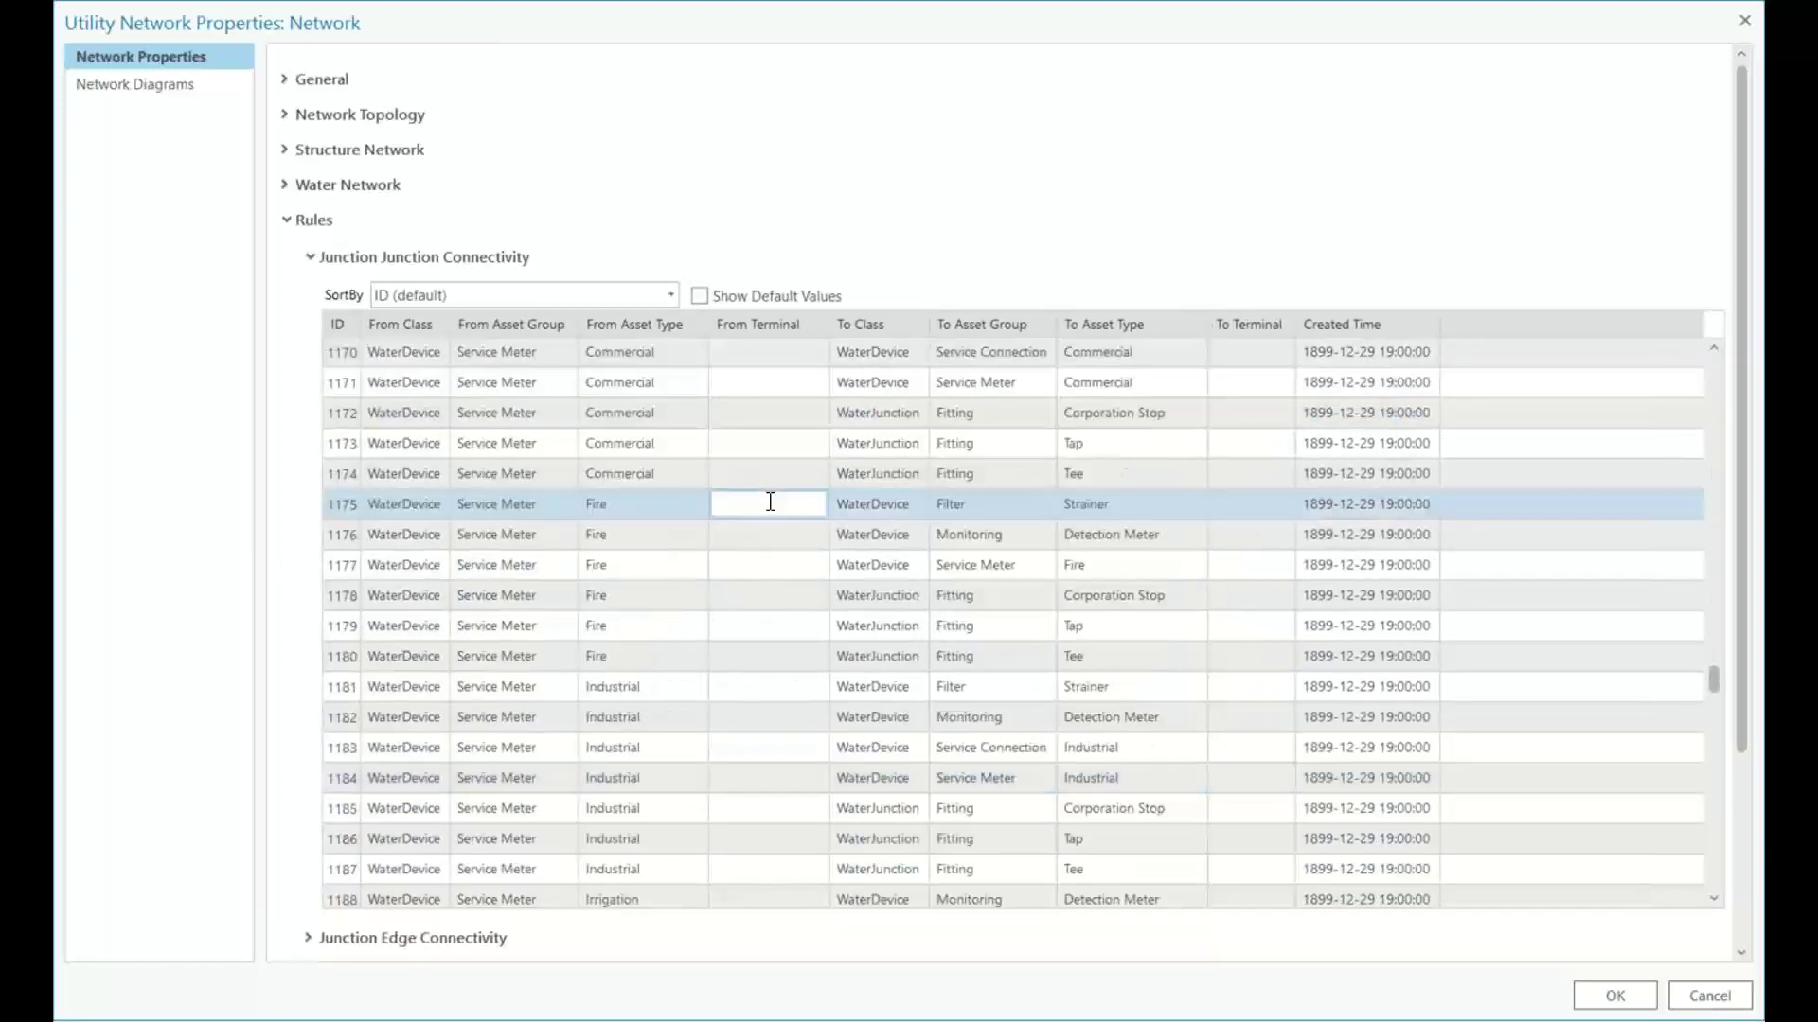
Look through the remaining Junction Junction Connectivity rules to the end of the table and collapse them.
scroll(770, 501, down, 16)
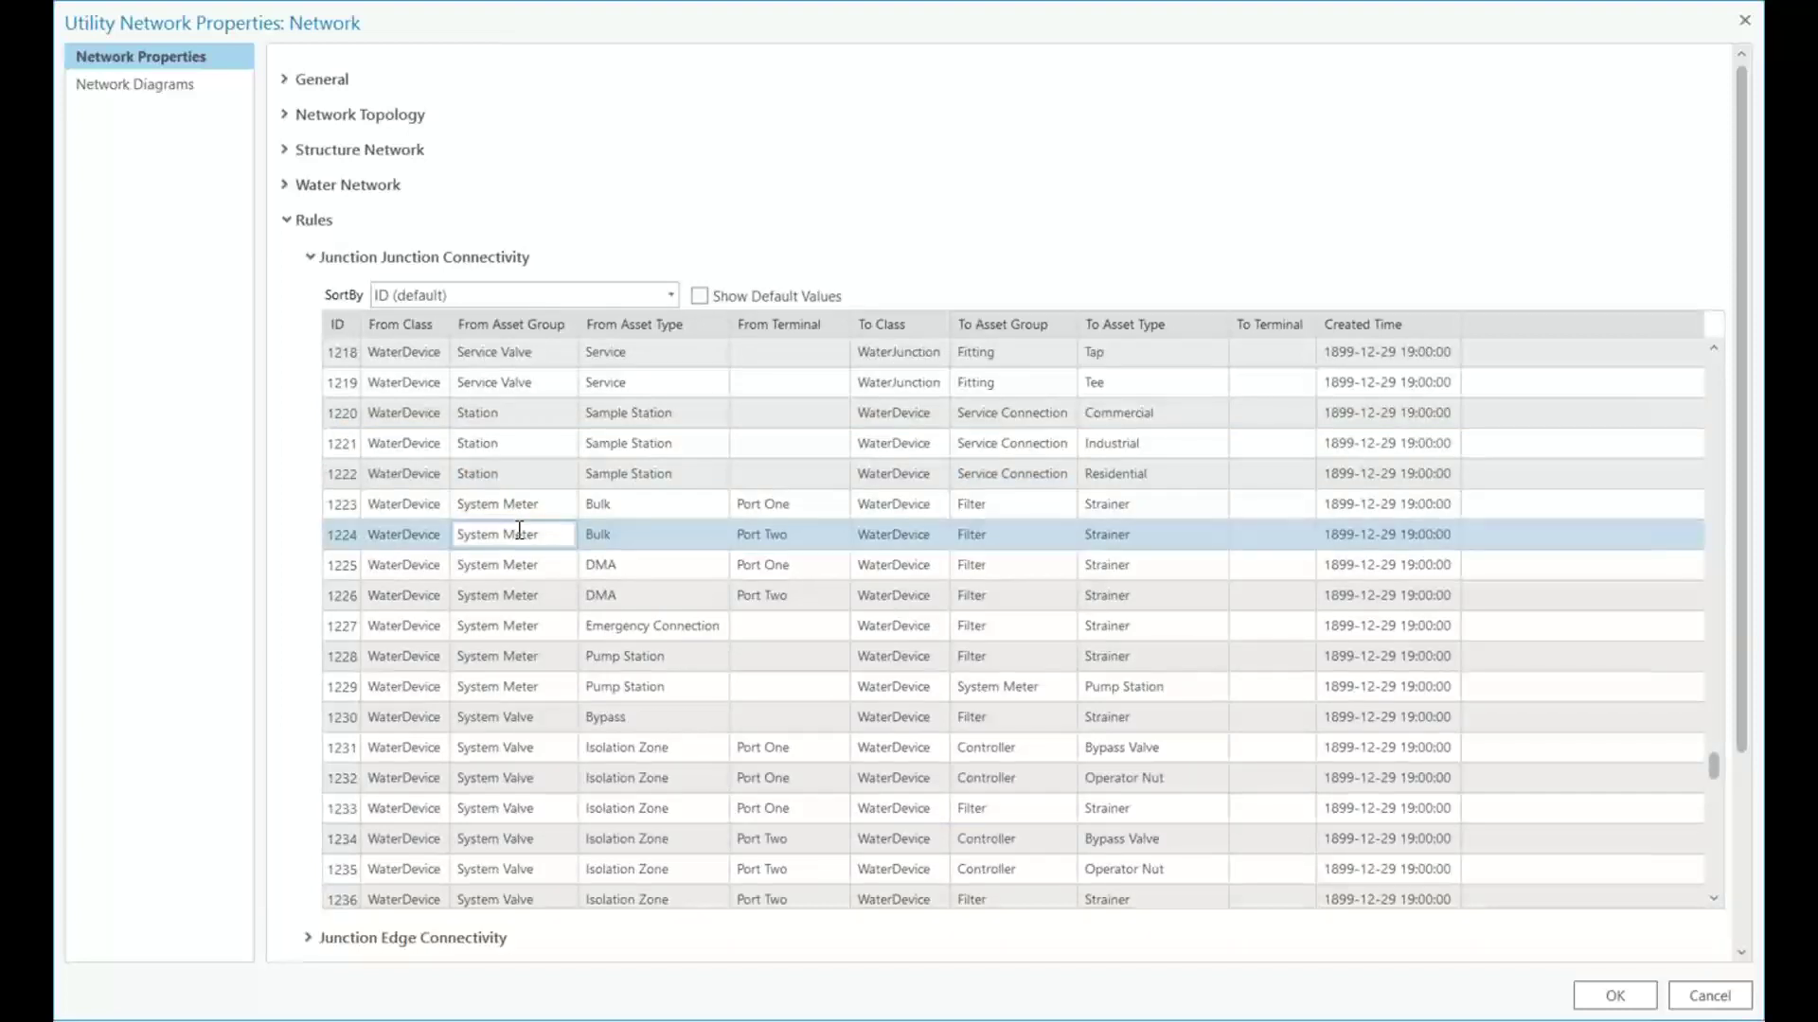
scroll(516, 535, down, 19)
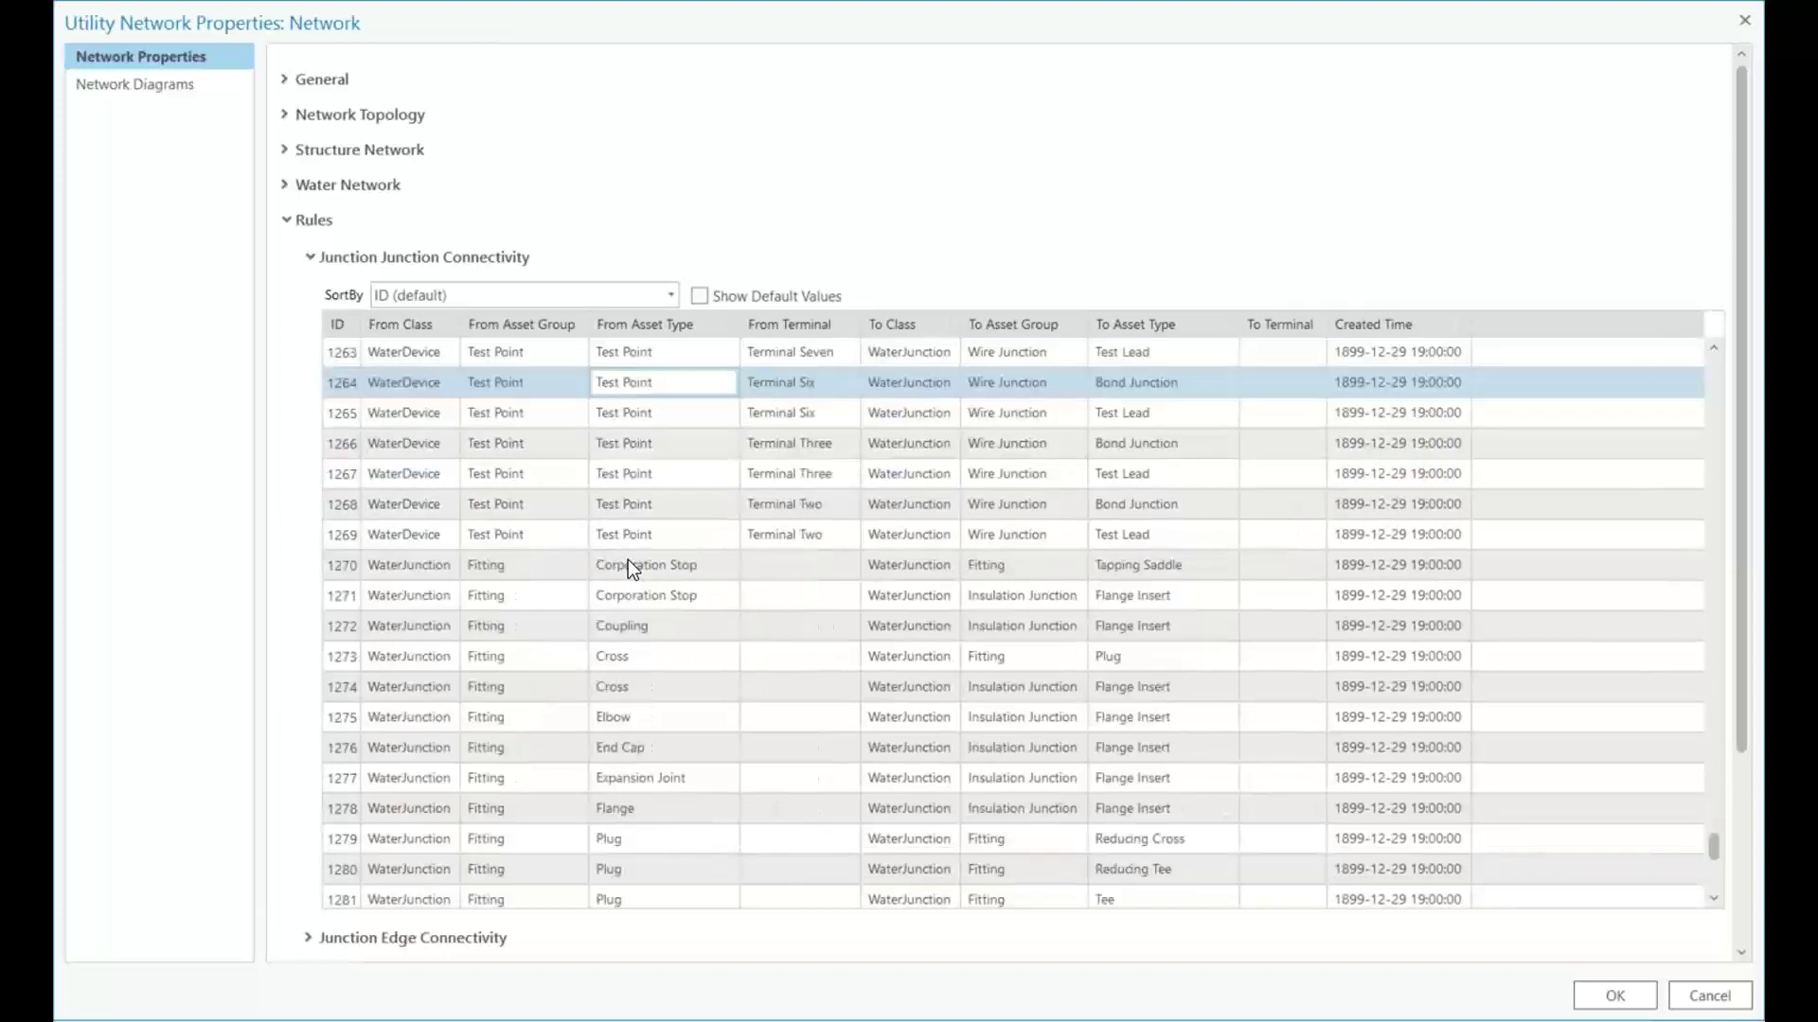
scroll(631, 568, down, 1)
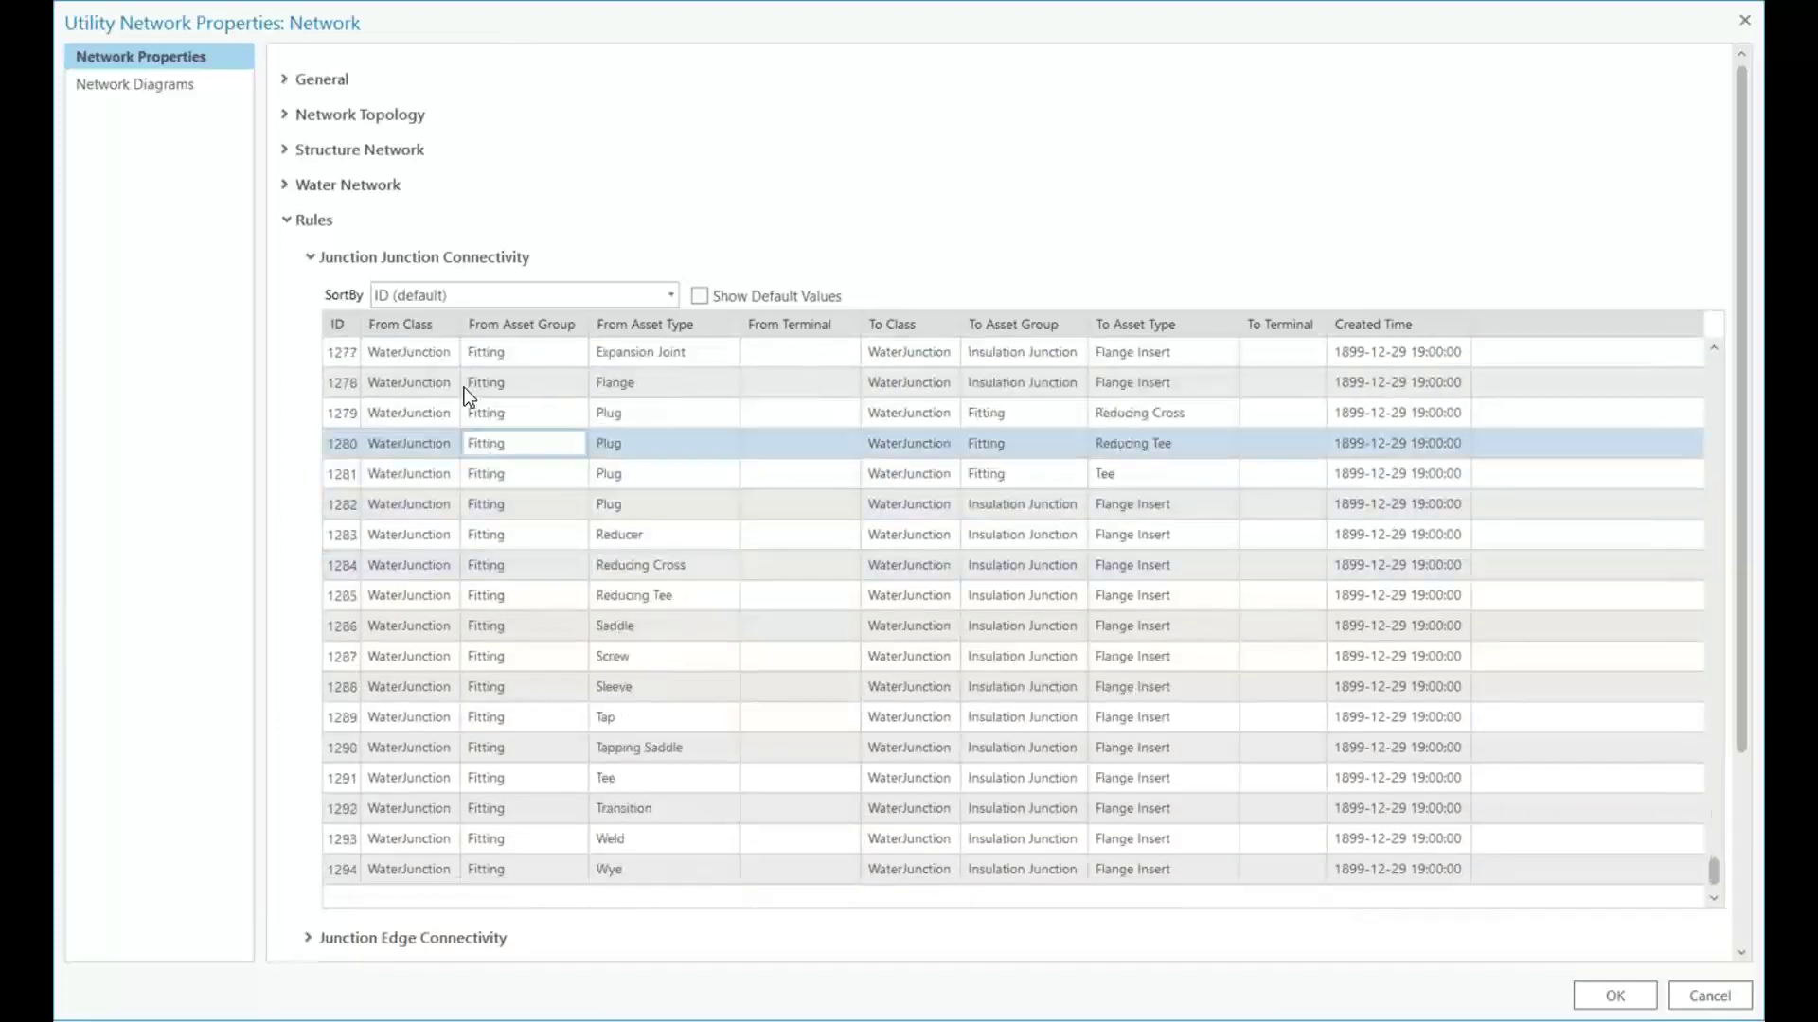
click(308, 258)
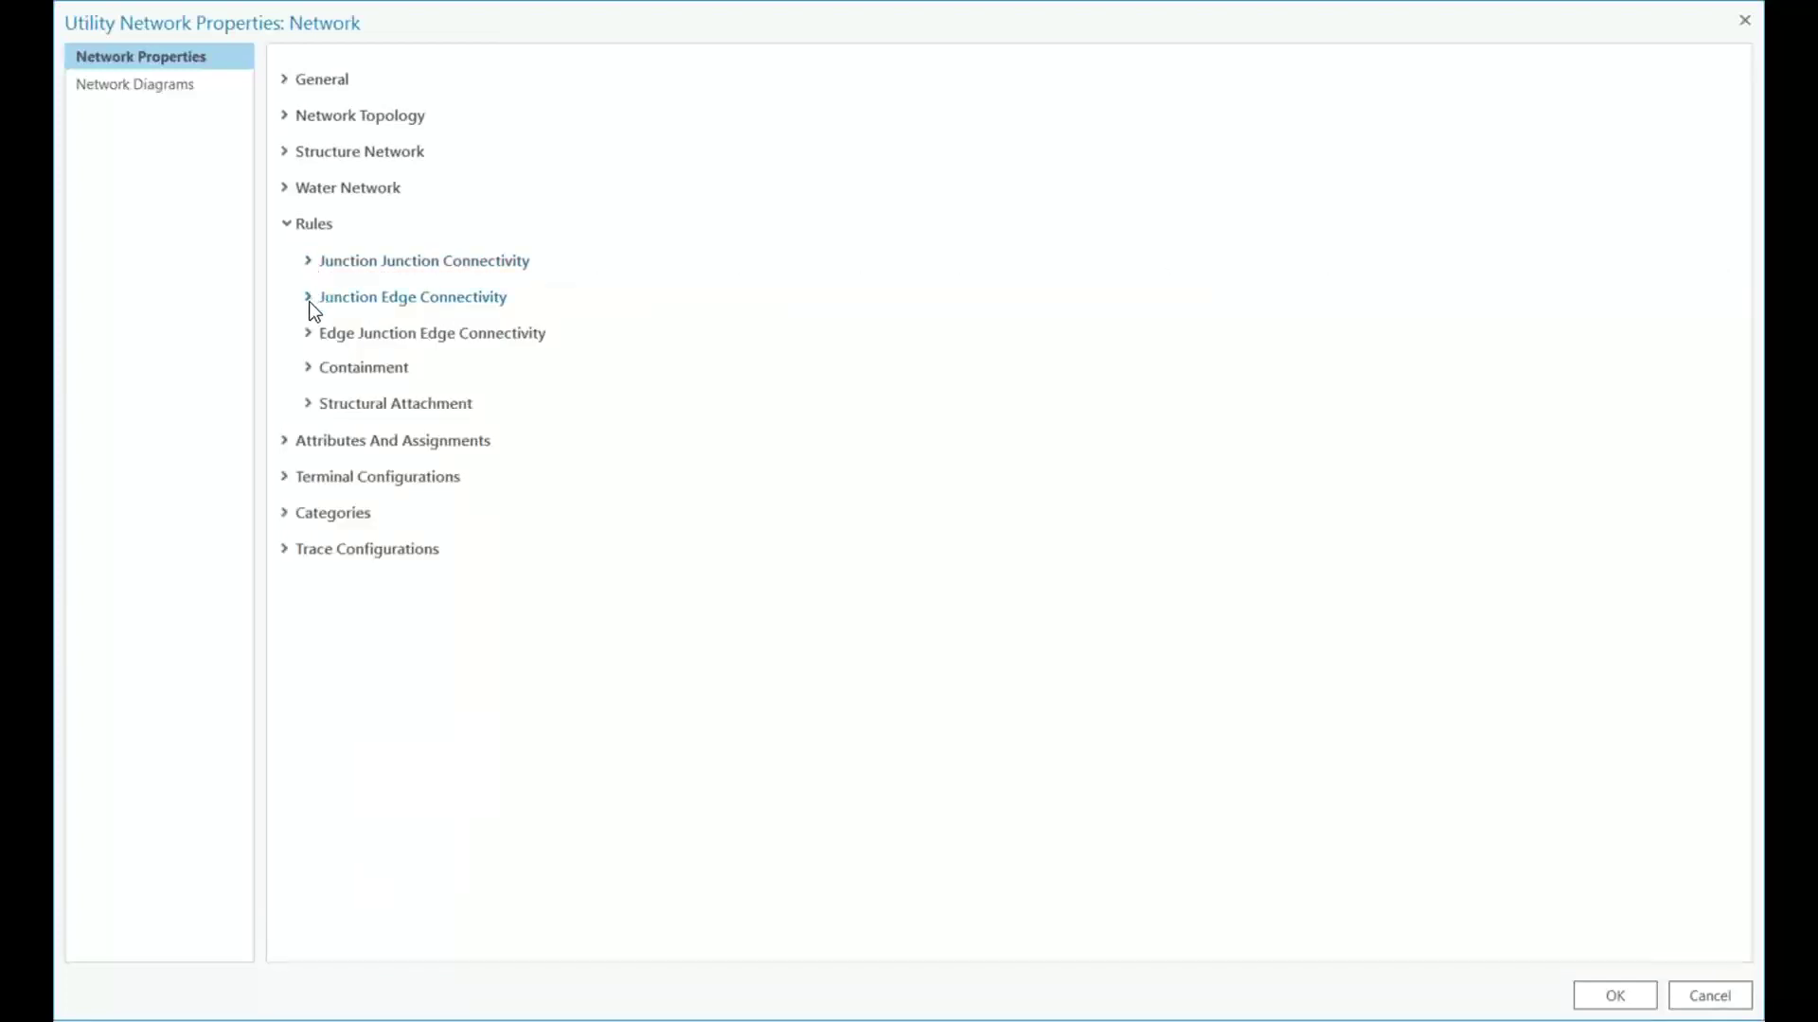
View the Edge Junction Edge and Junction Edge Connectivity rules, leaving the whole Rules section collapsed.
click(311, 333)
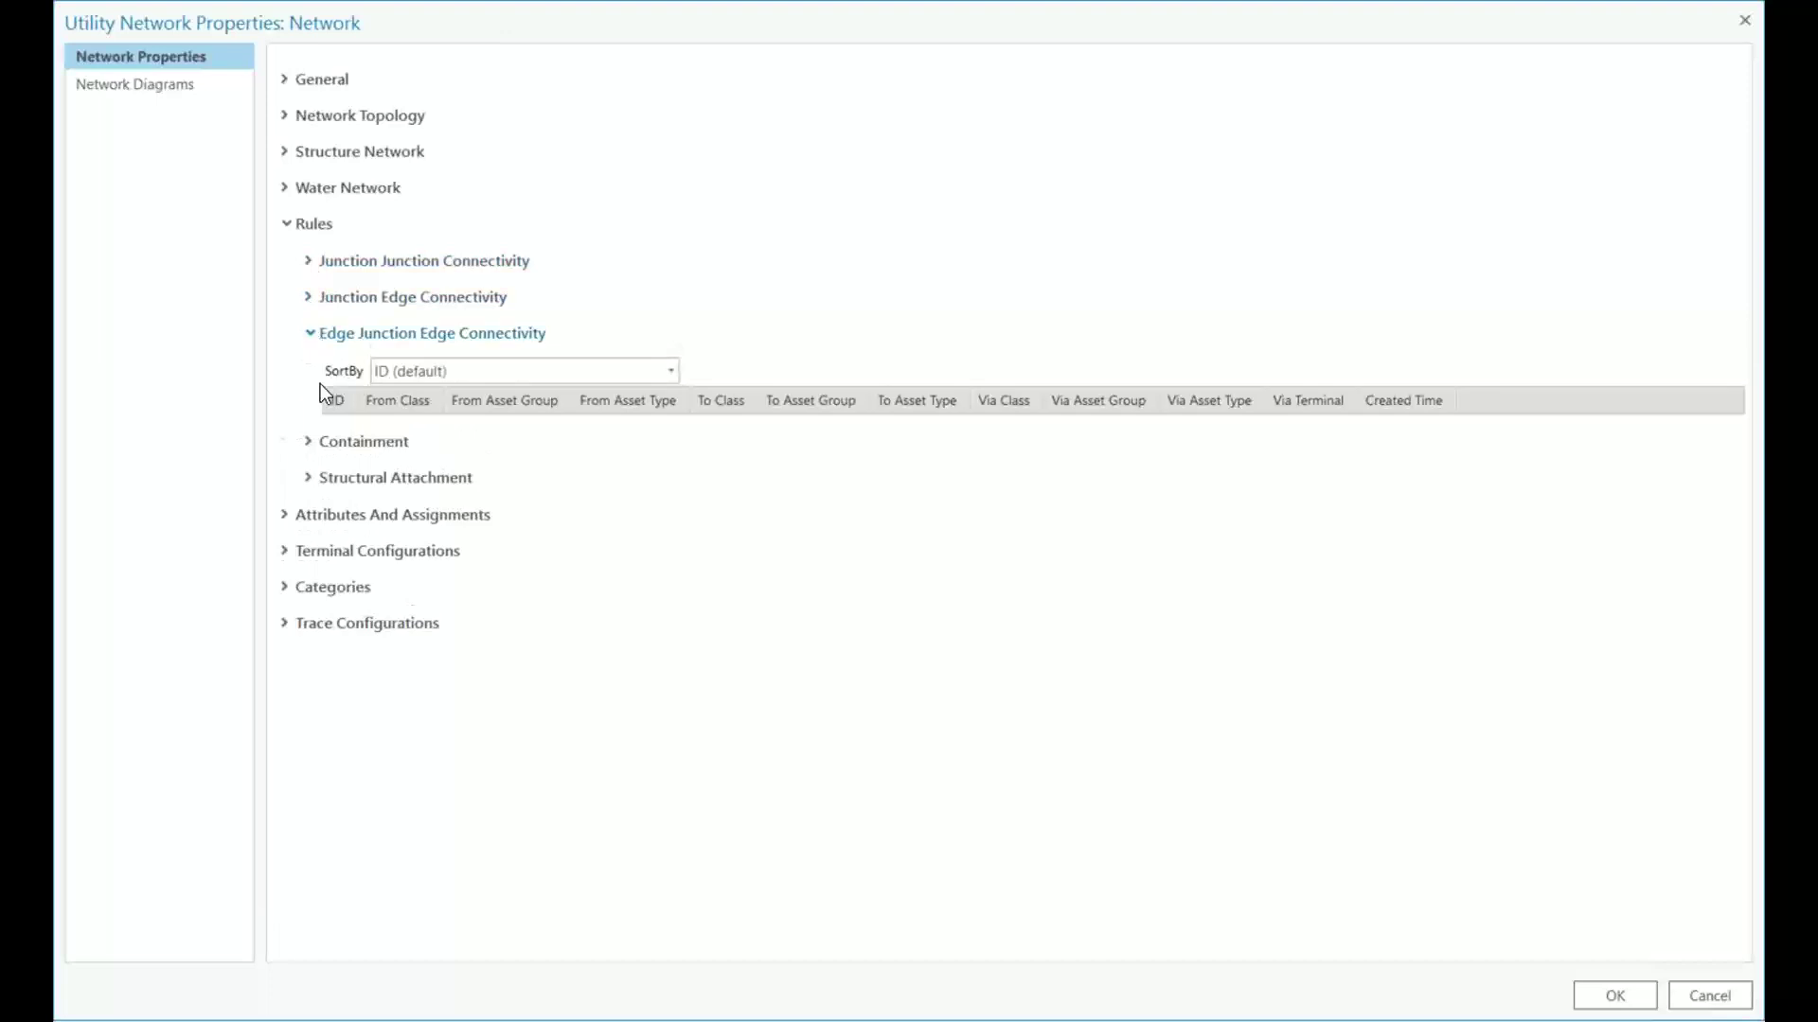
click(310, 326)
click(311, 299)
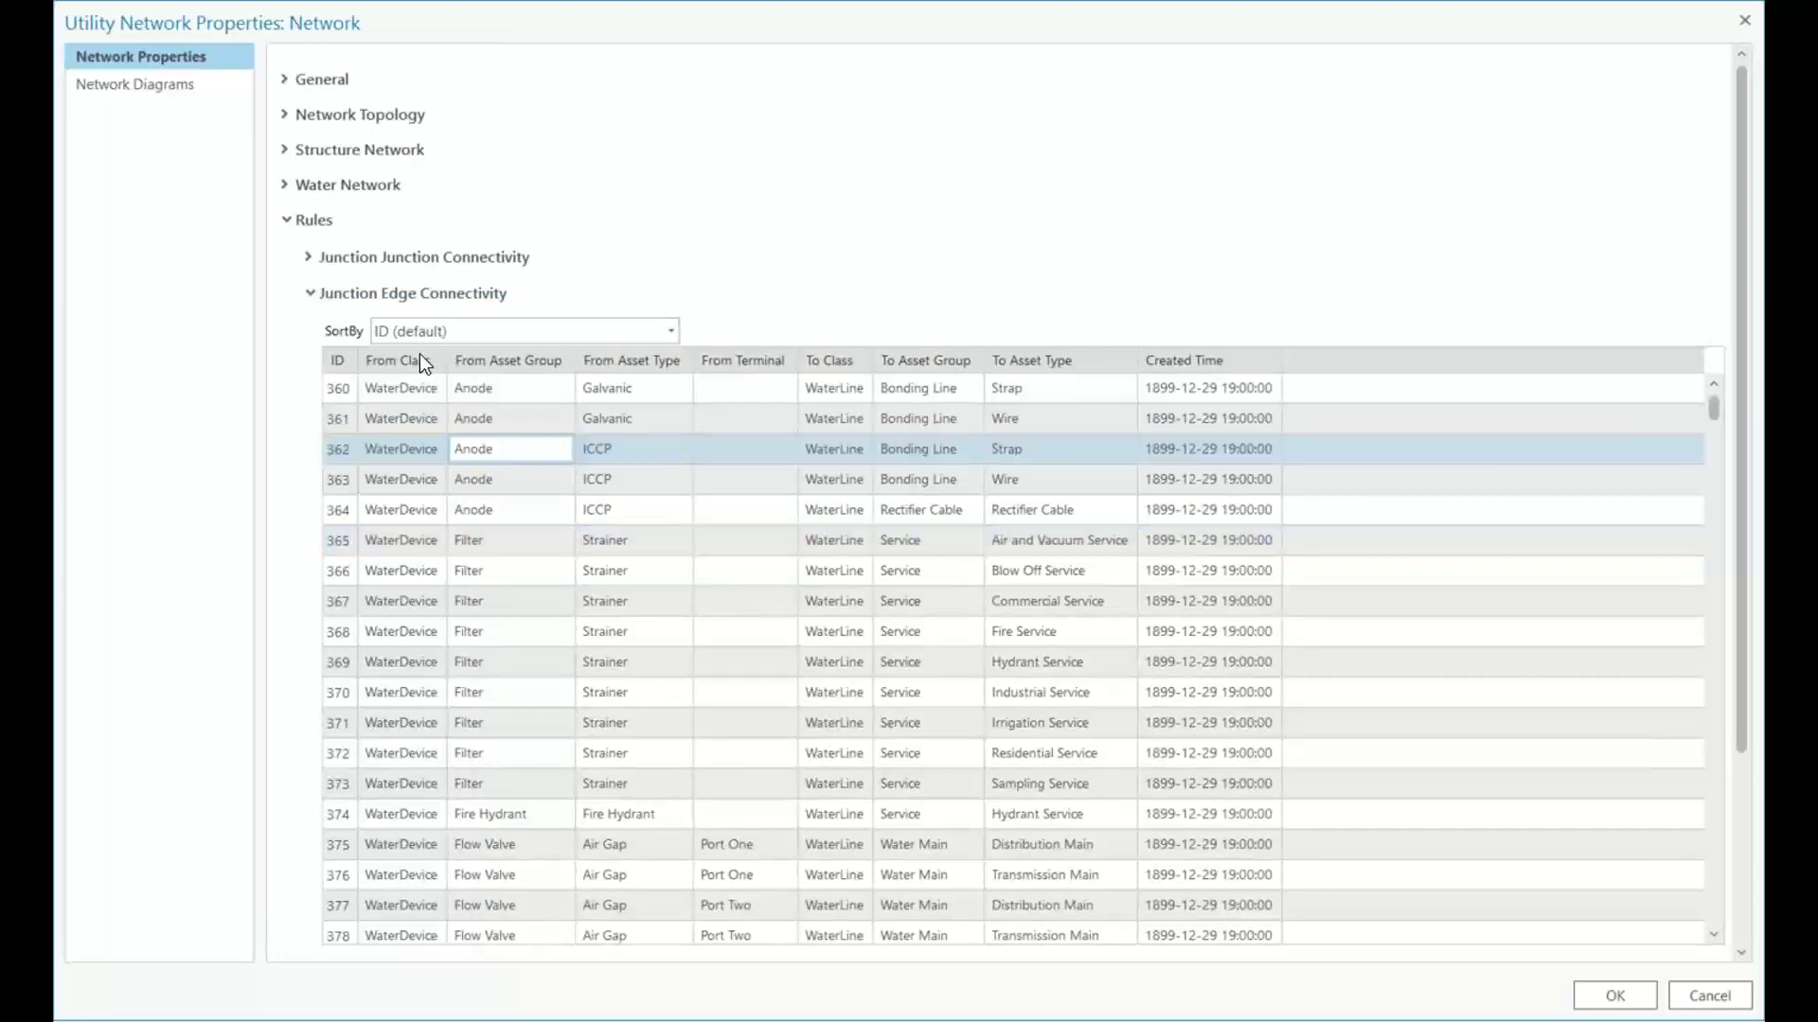
click(310, 293)
click(287, 233)
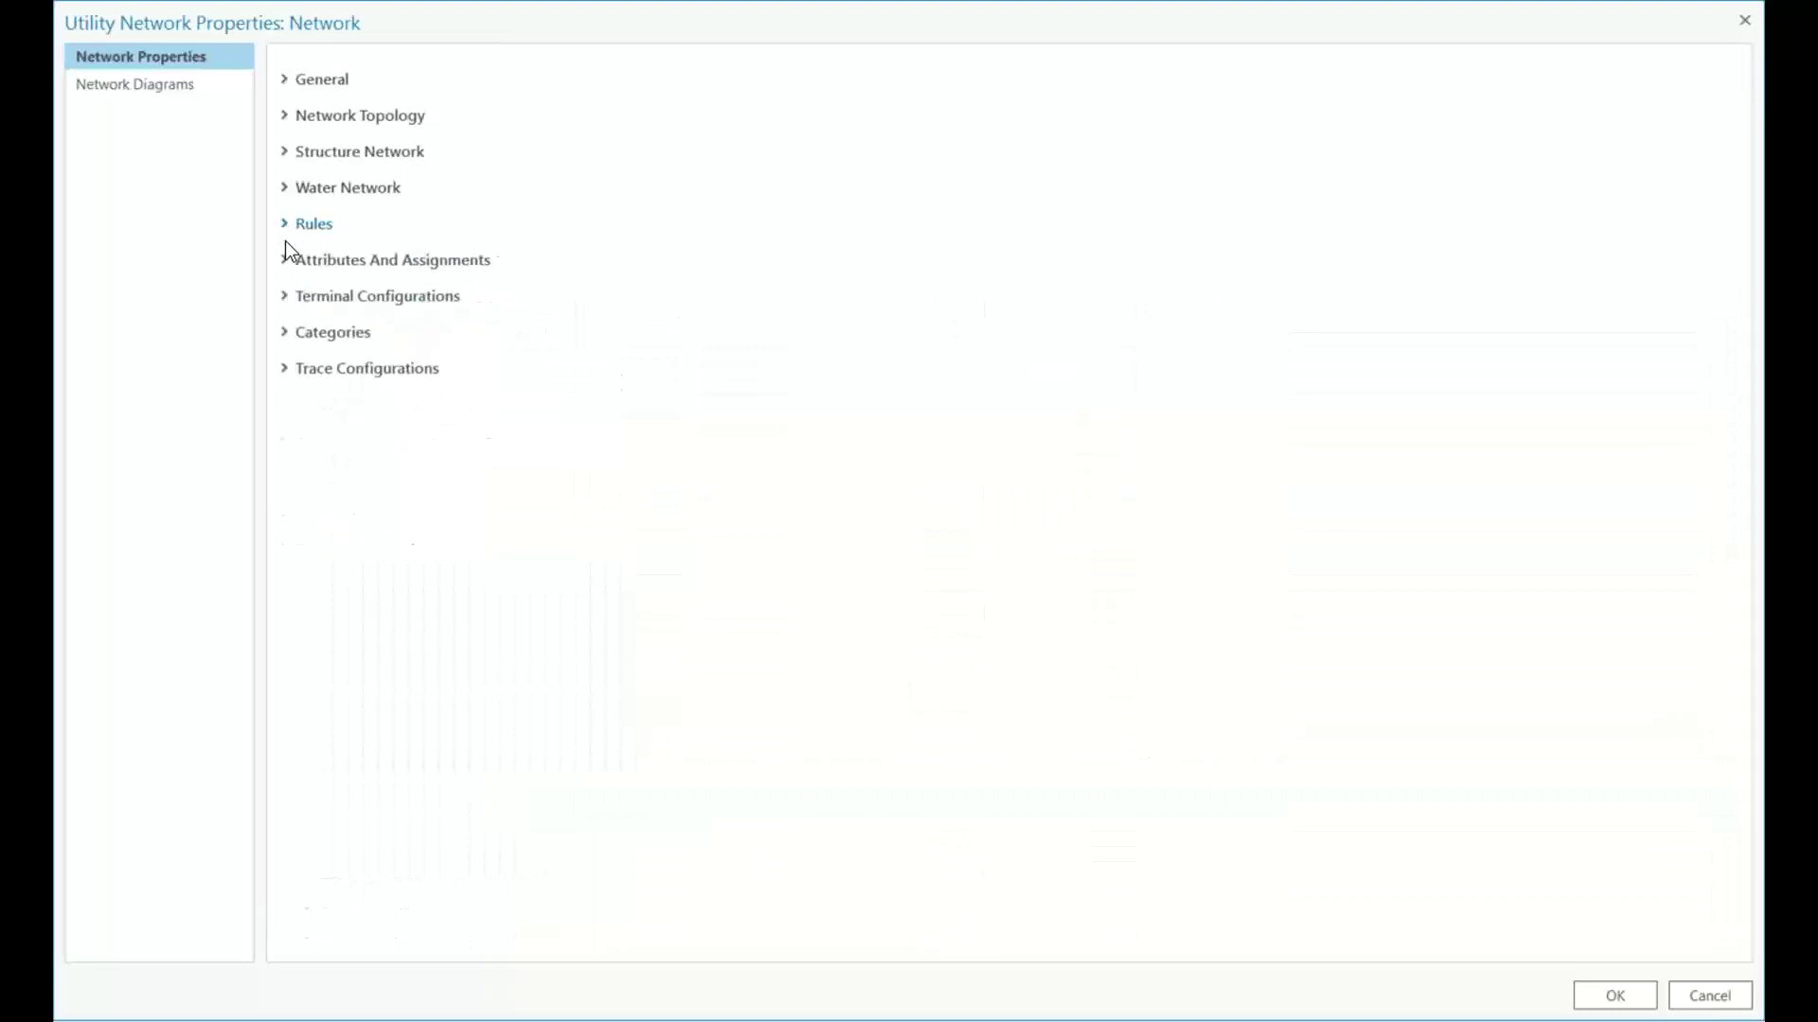
View the Terminal Configurations and the Water Network subsections, leaving both sections collapsed.
click(287, 300)
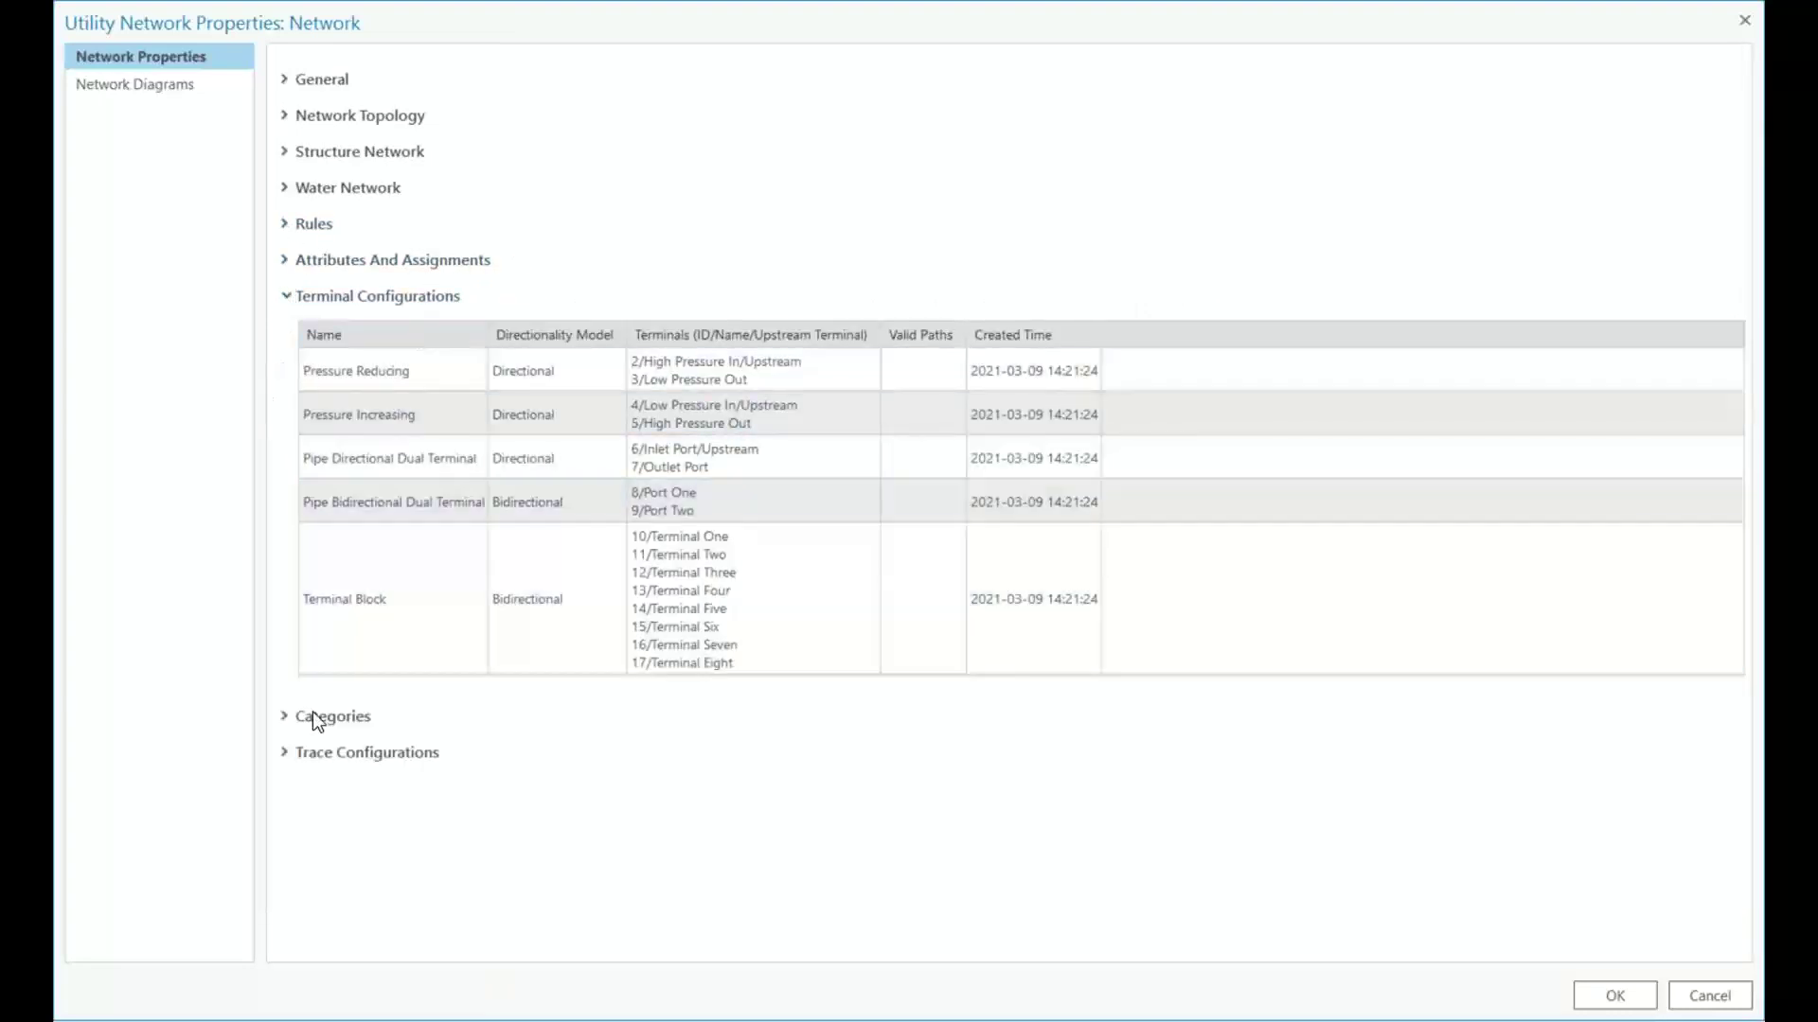
click(286, 296)
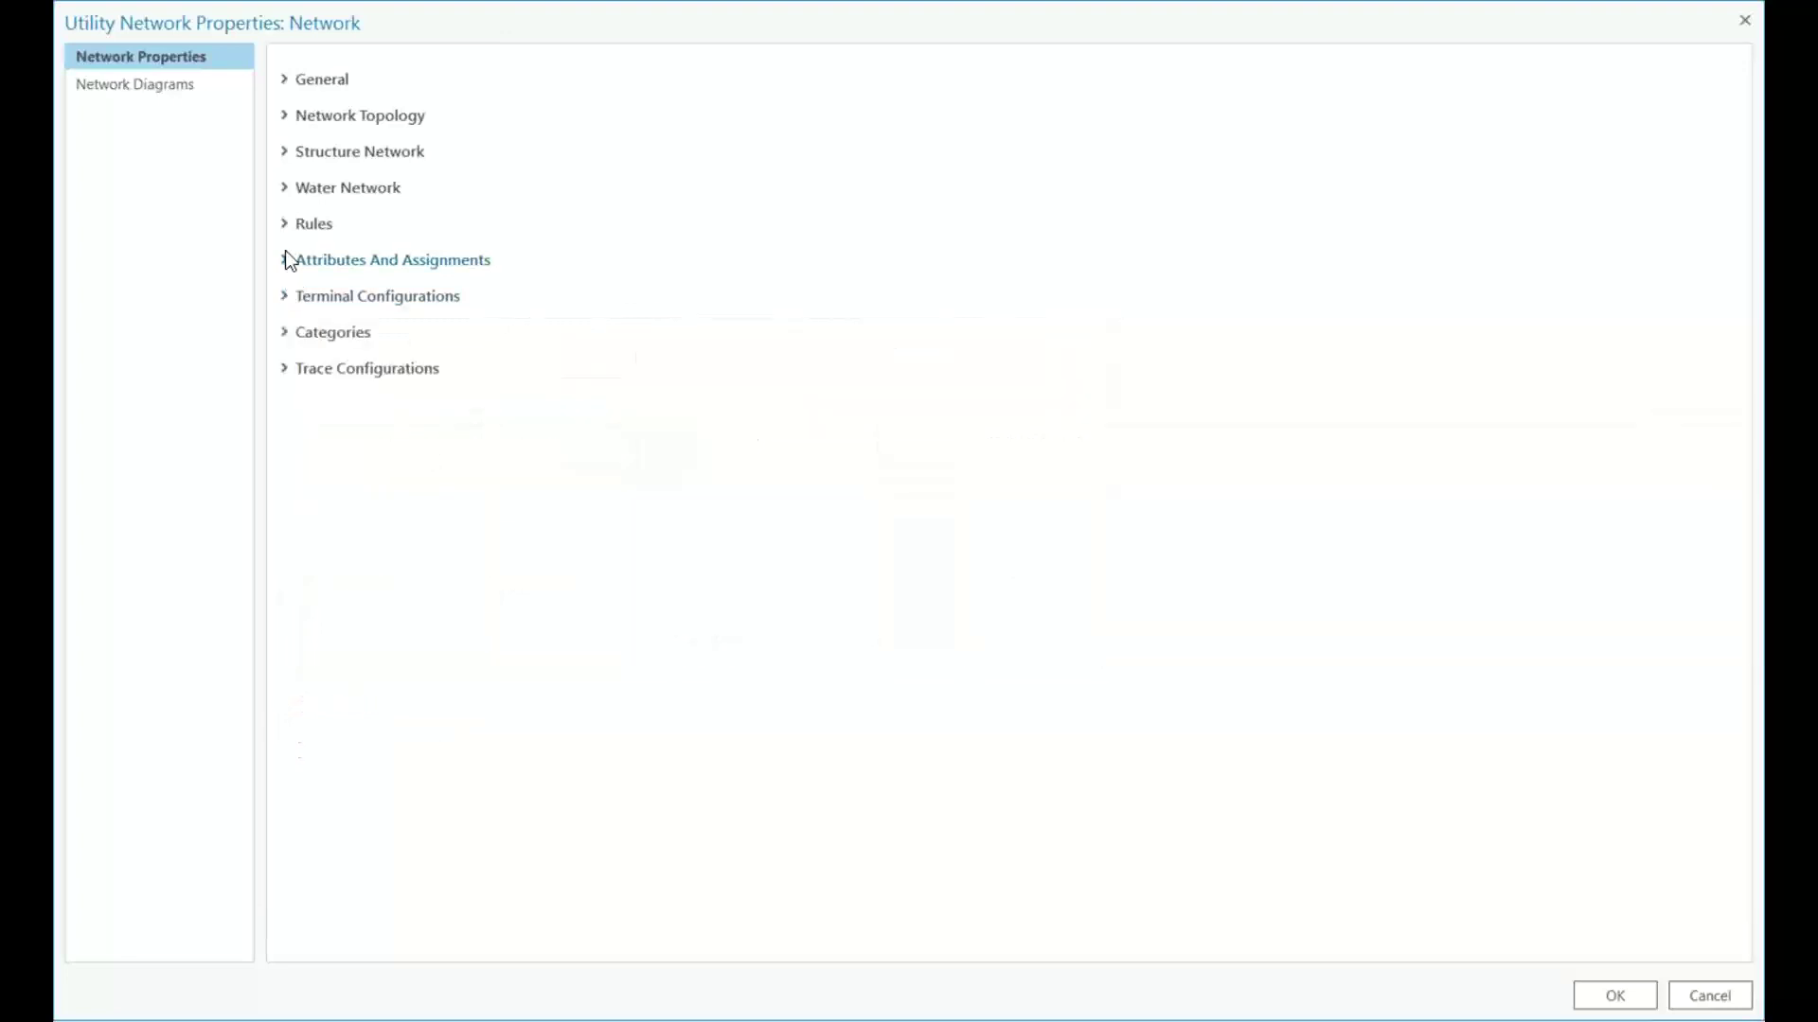
click(284, 187)
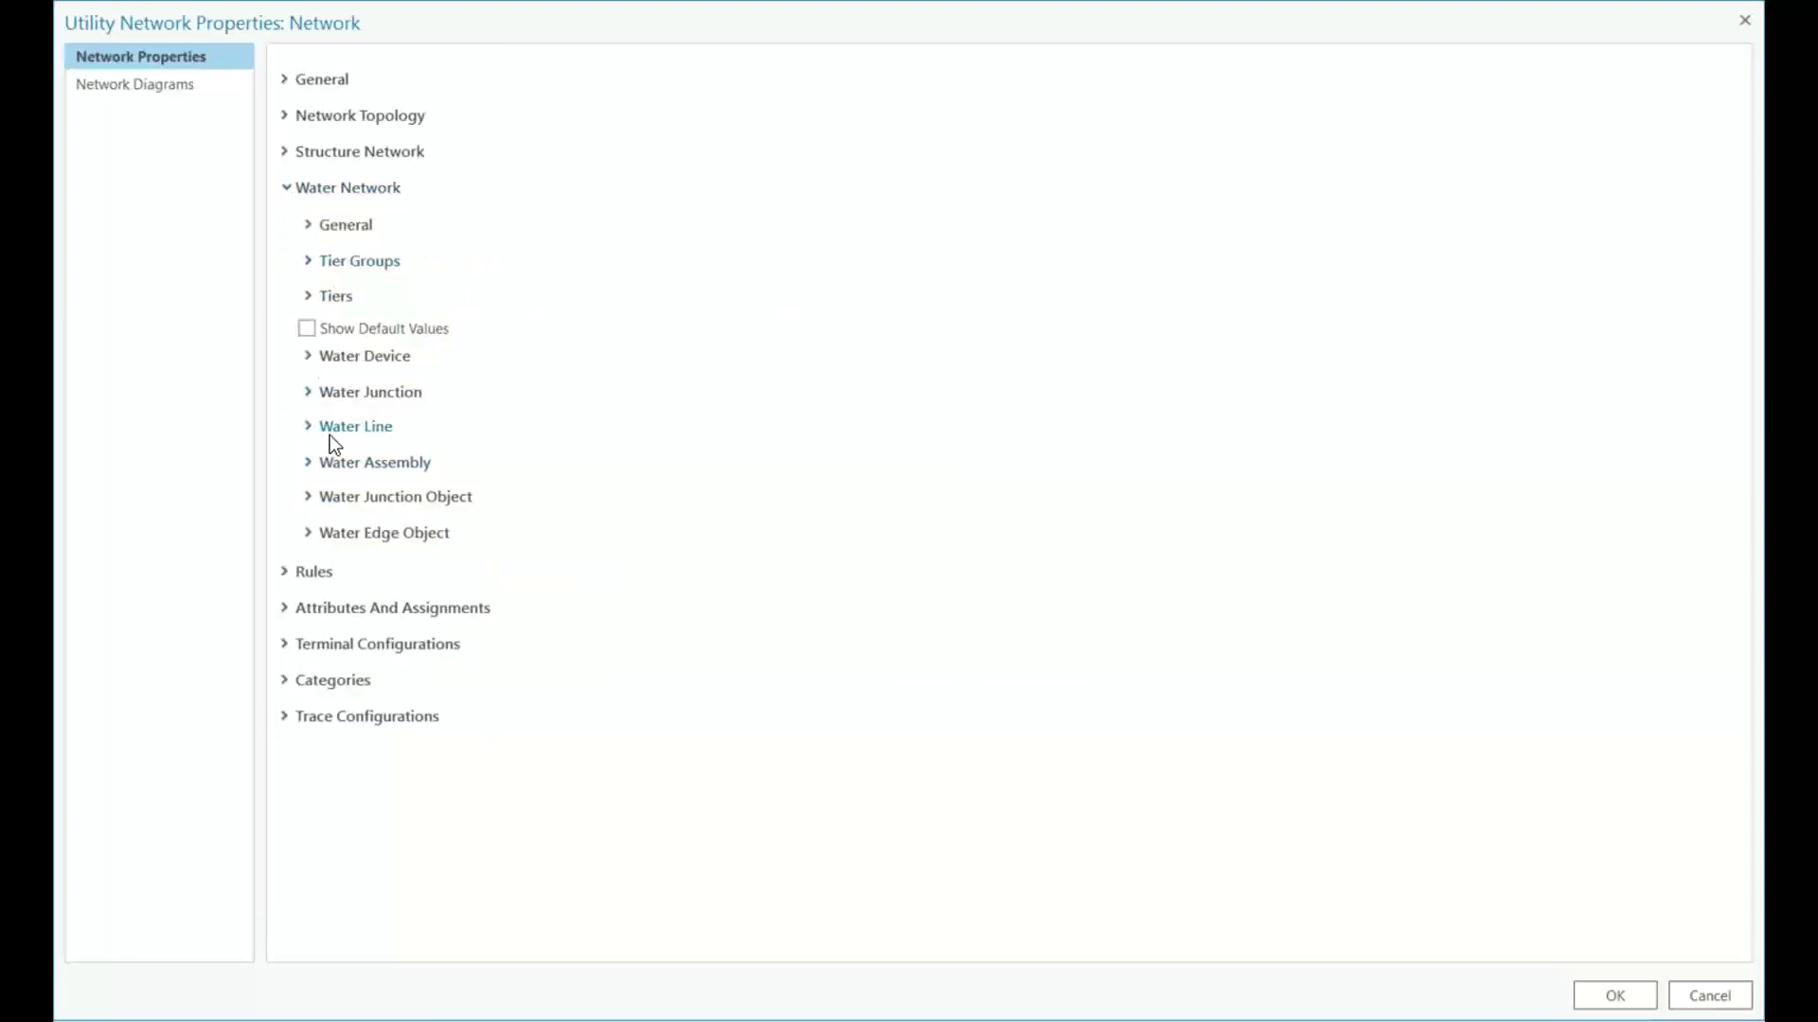
click(287, 188)
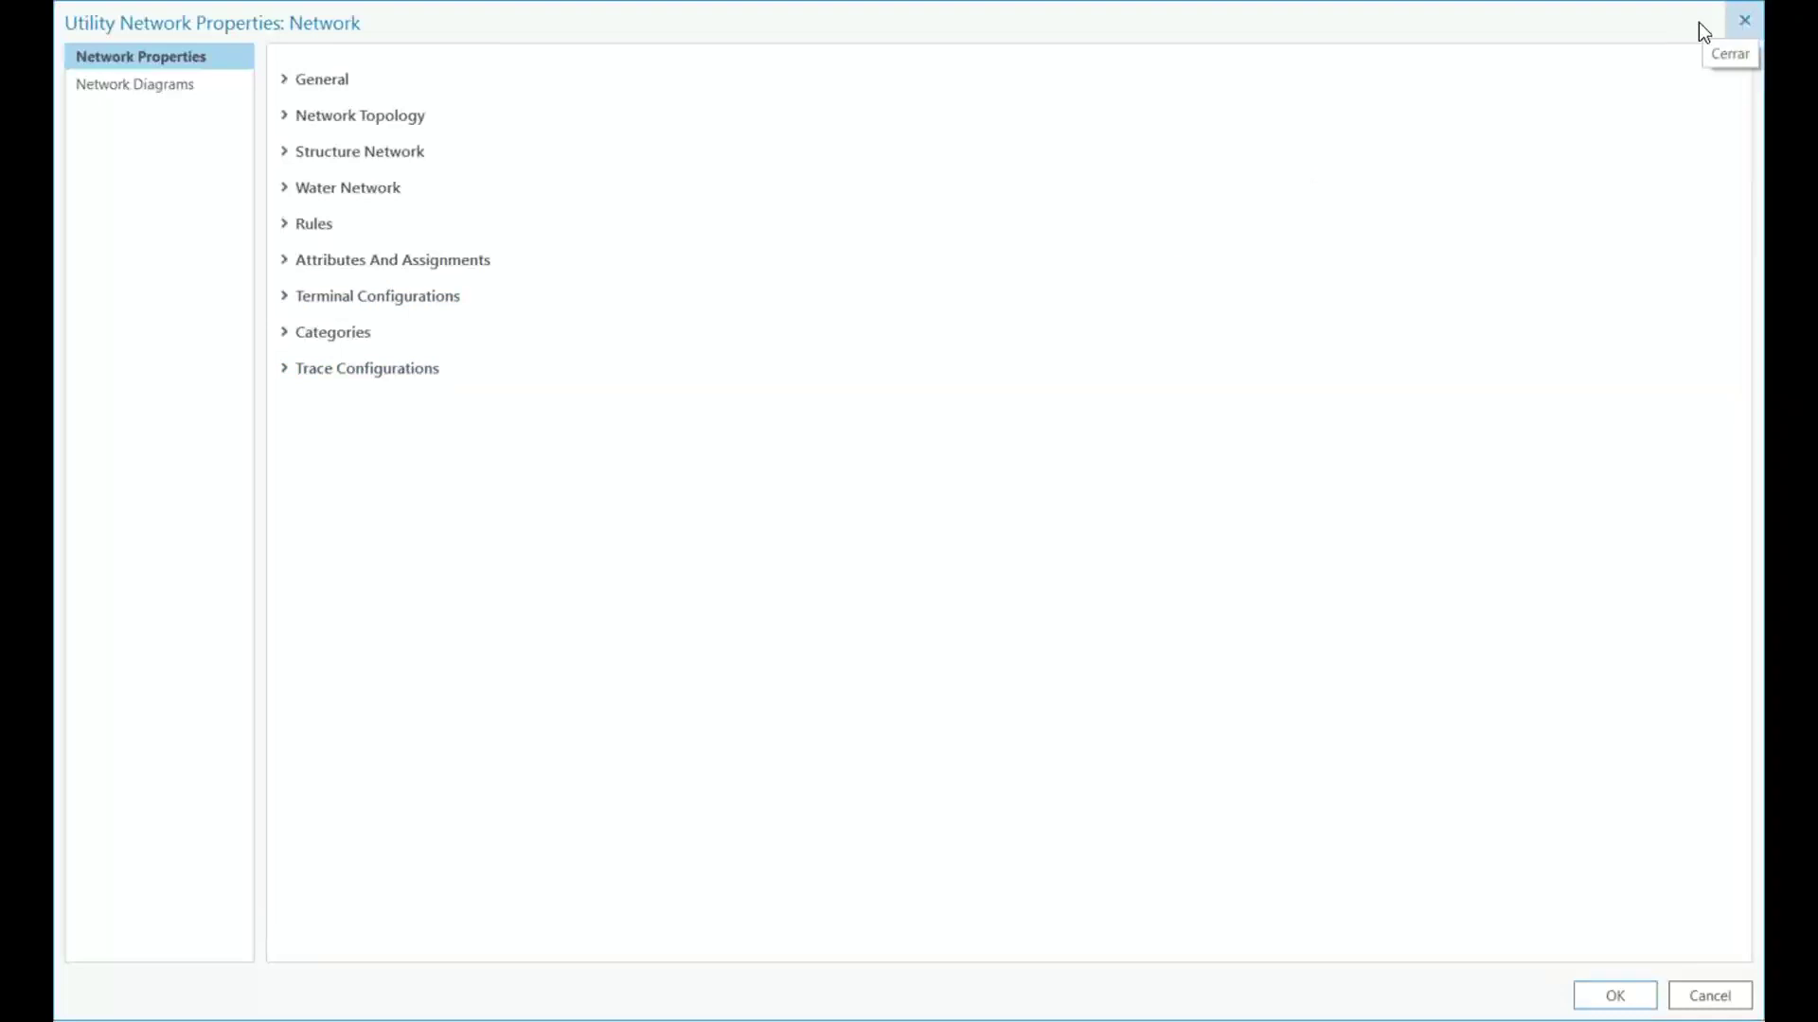
Examine the categories and terminal configurations assigned to the Water Device asset types in the Water Network, then close the network properties.
click(286, 186)
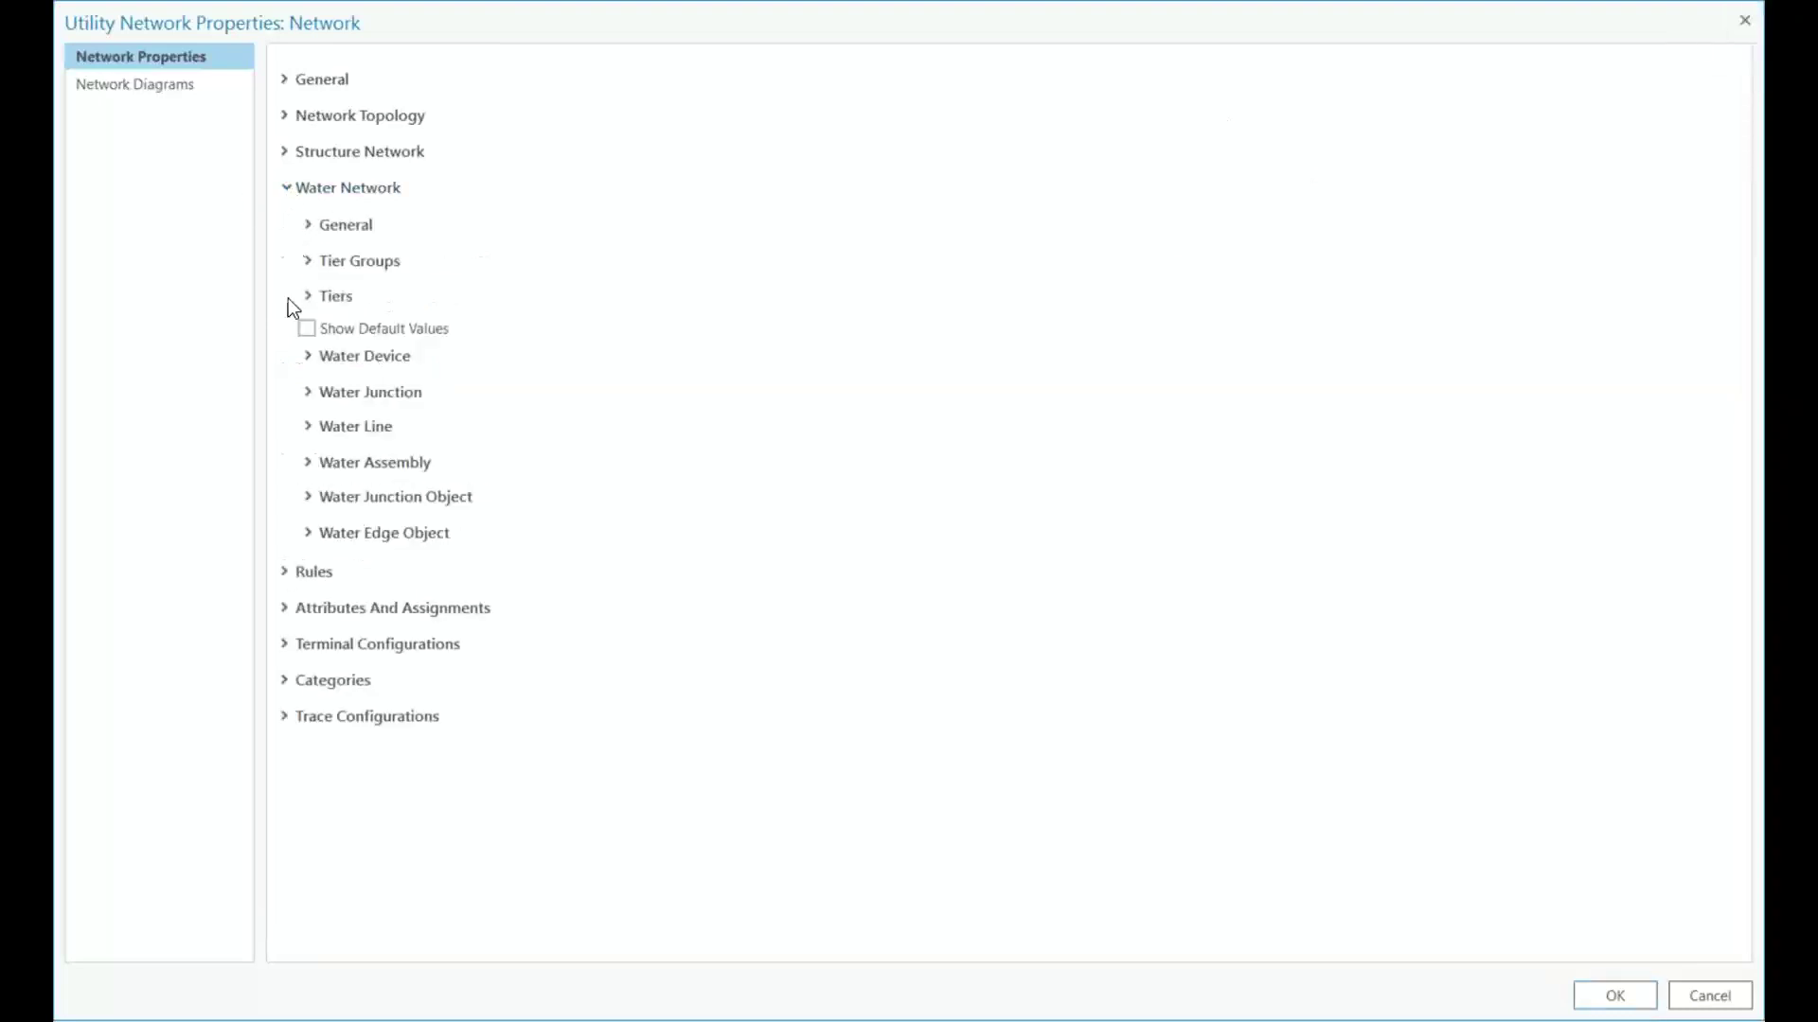
click(316, 370)
scroll(1139, 297, down, 3)
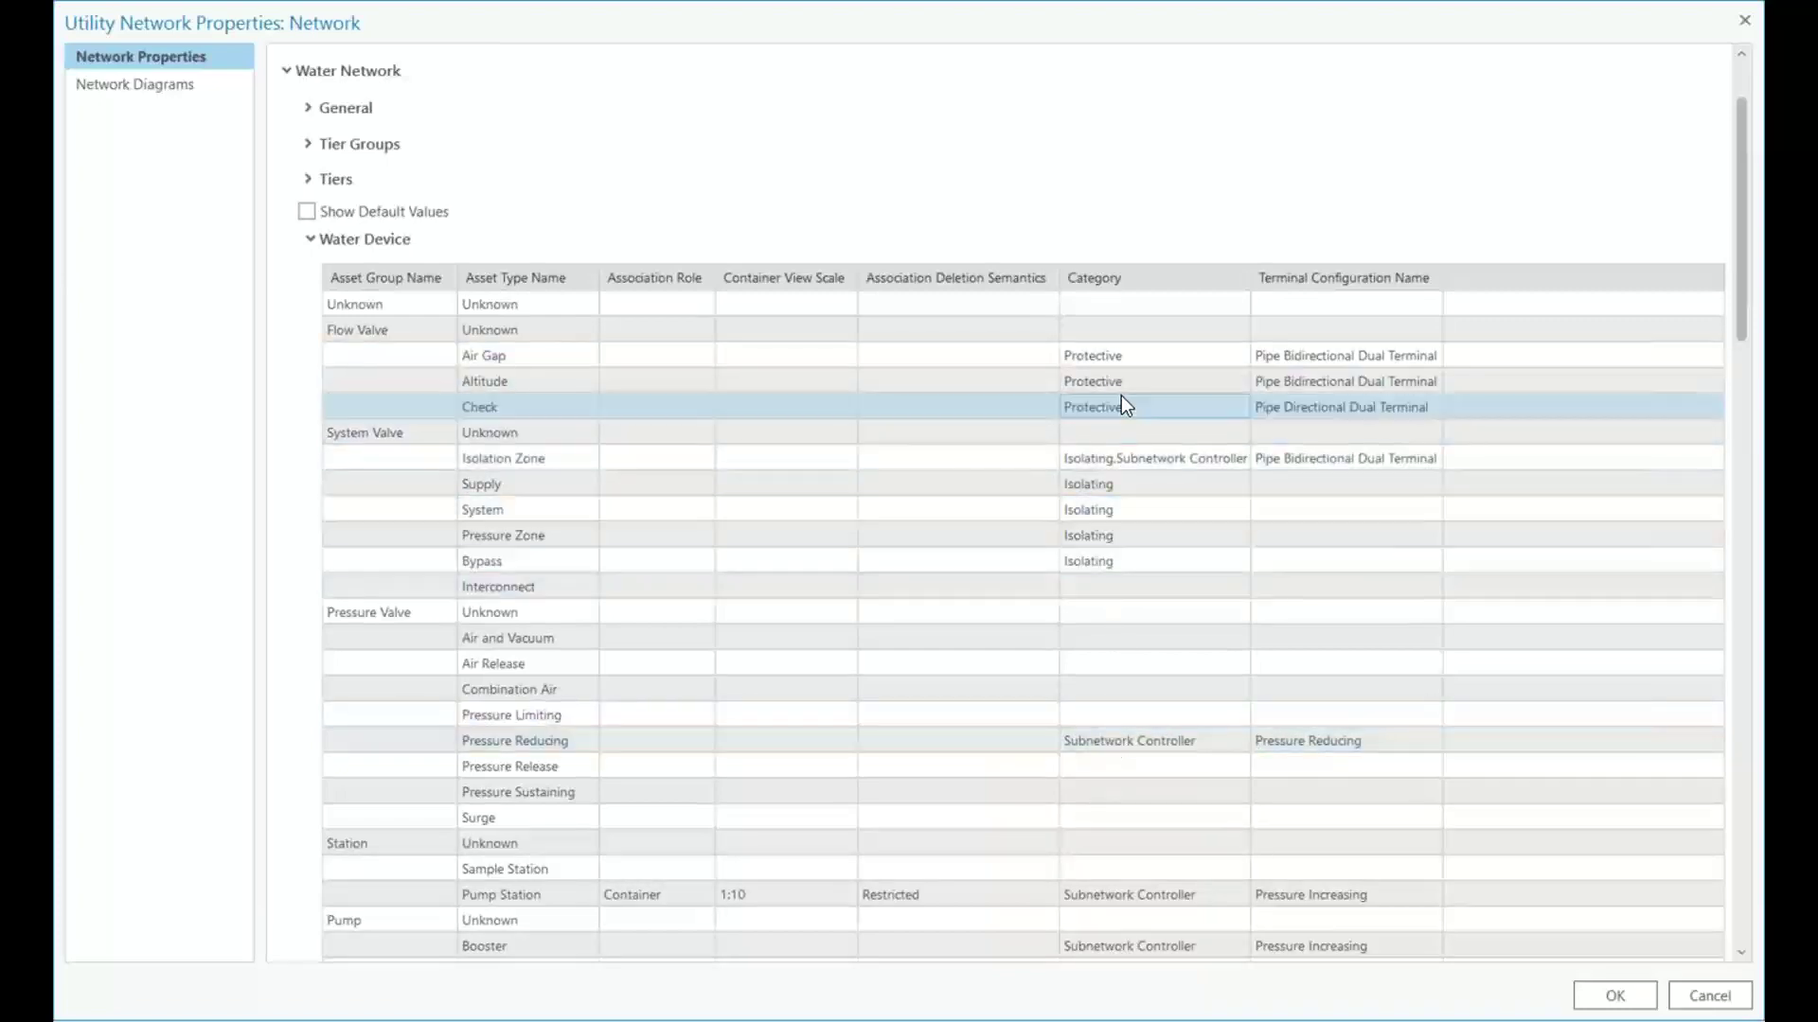
scroll(1138, 662, down, 15)
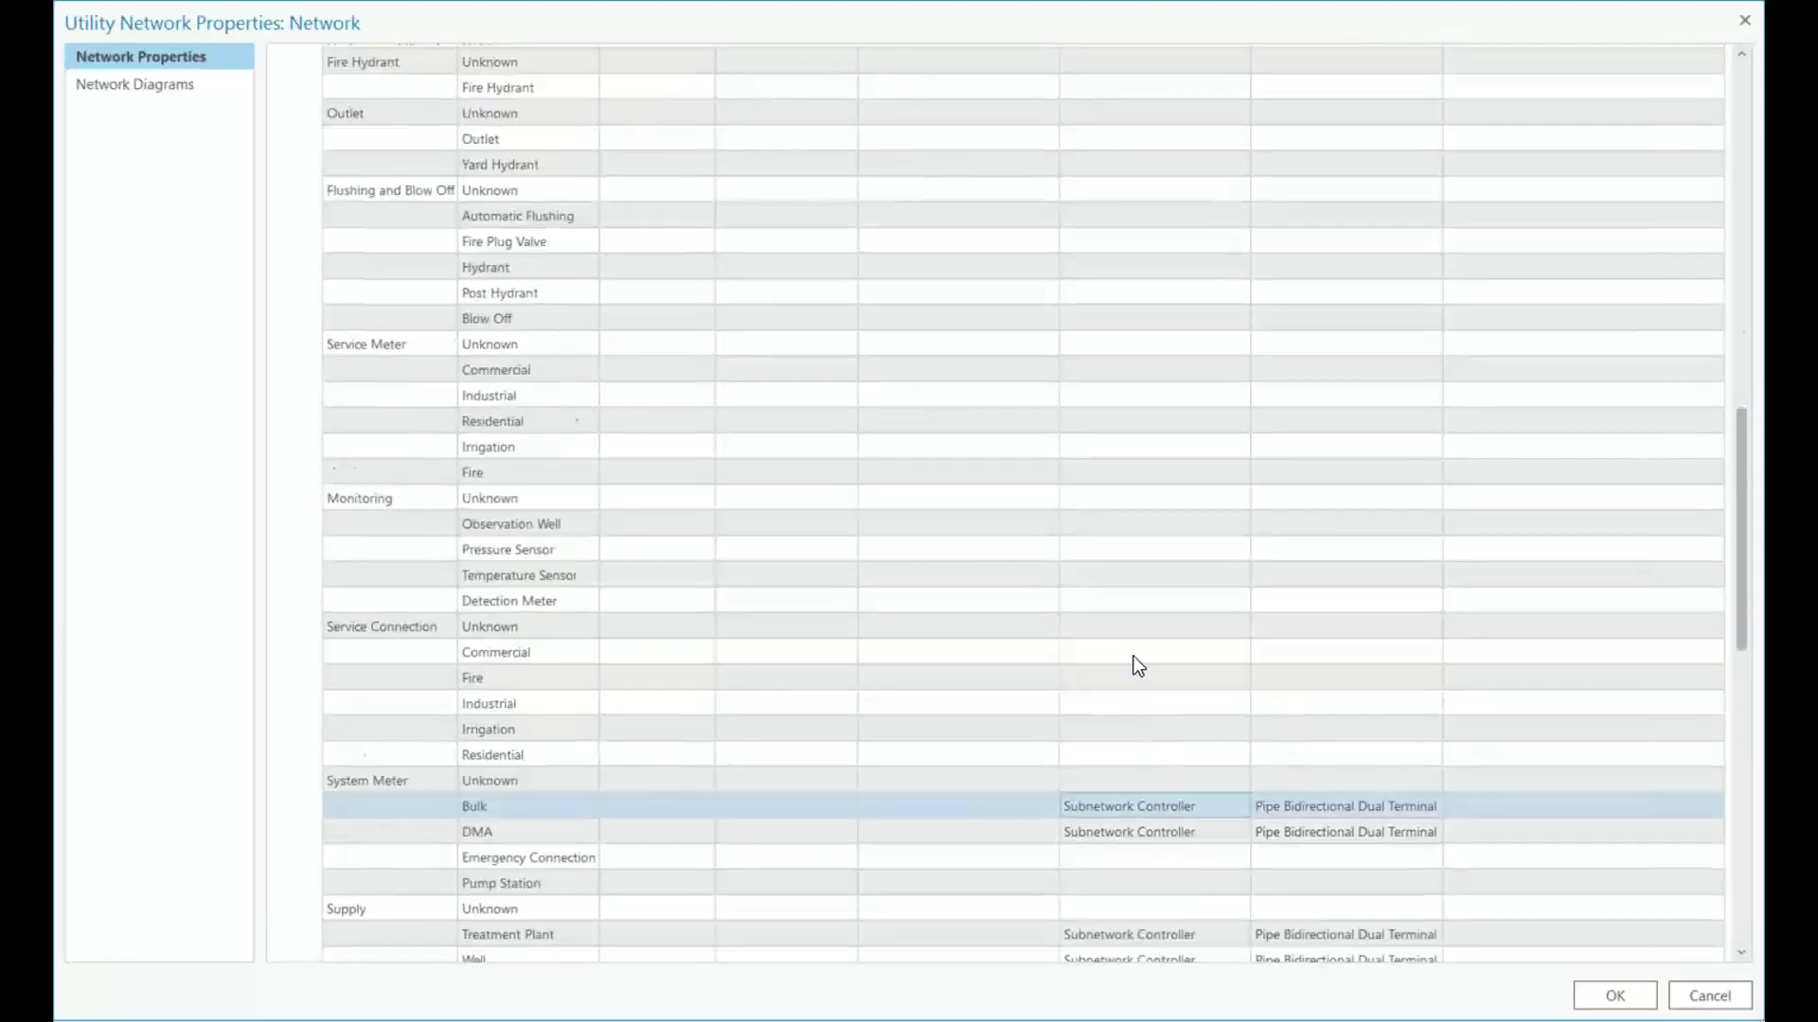
scroll(1138, 665, up, 9)
scroll(1138, 665, up, 6)
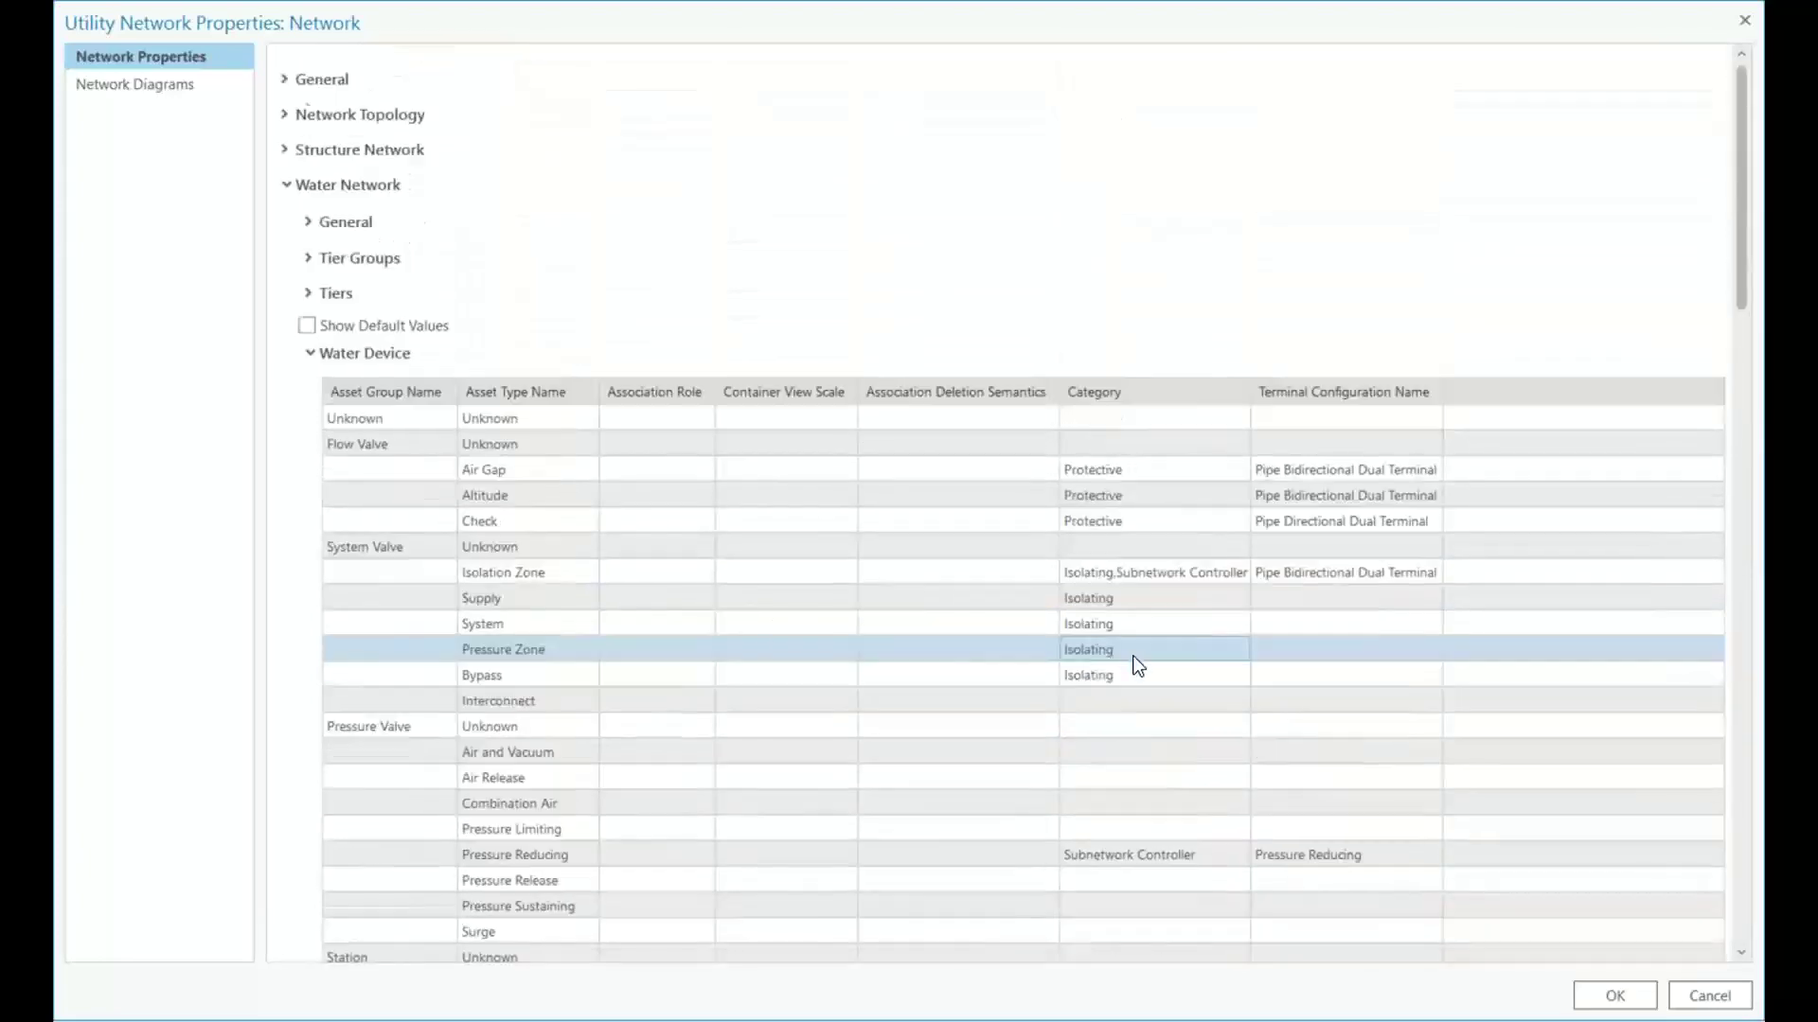
click(310, 355)
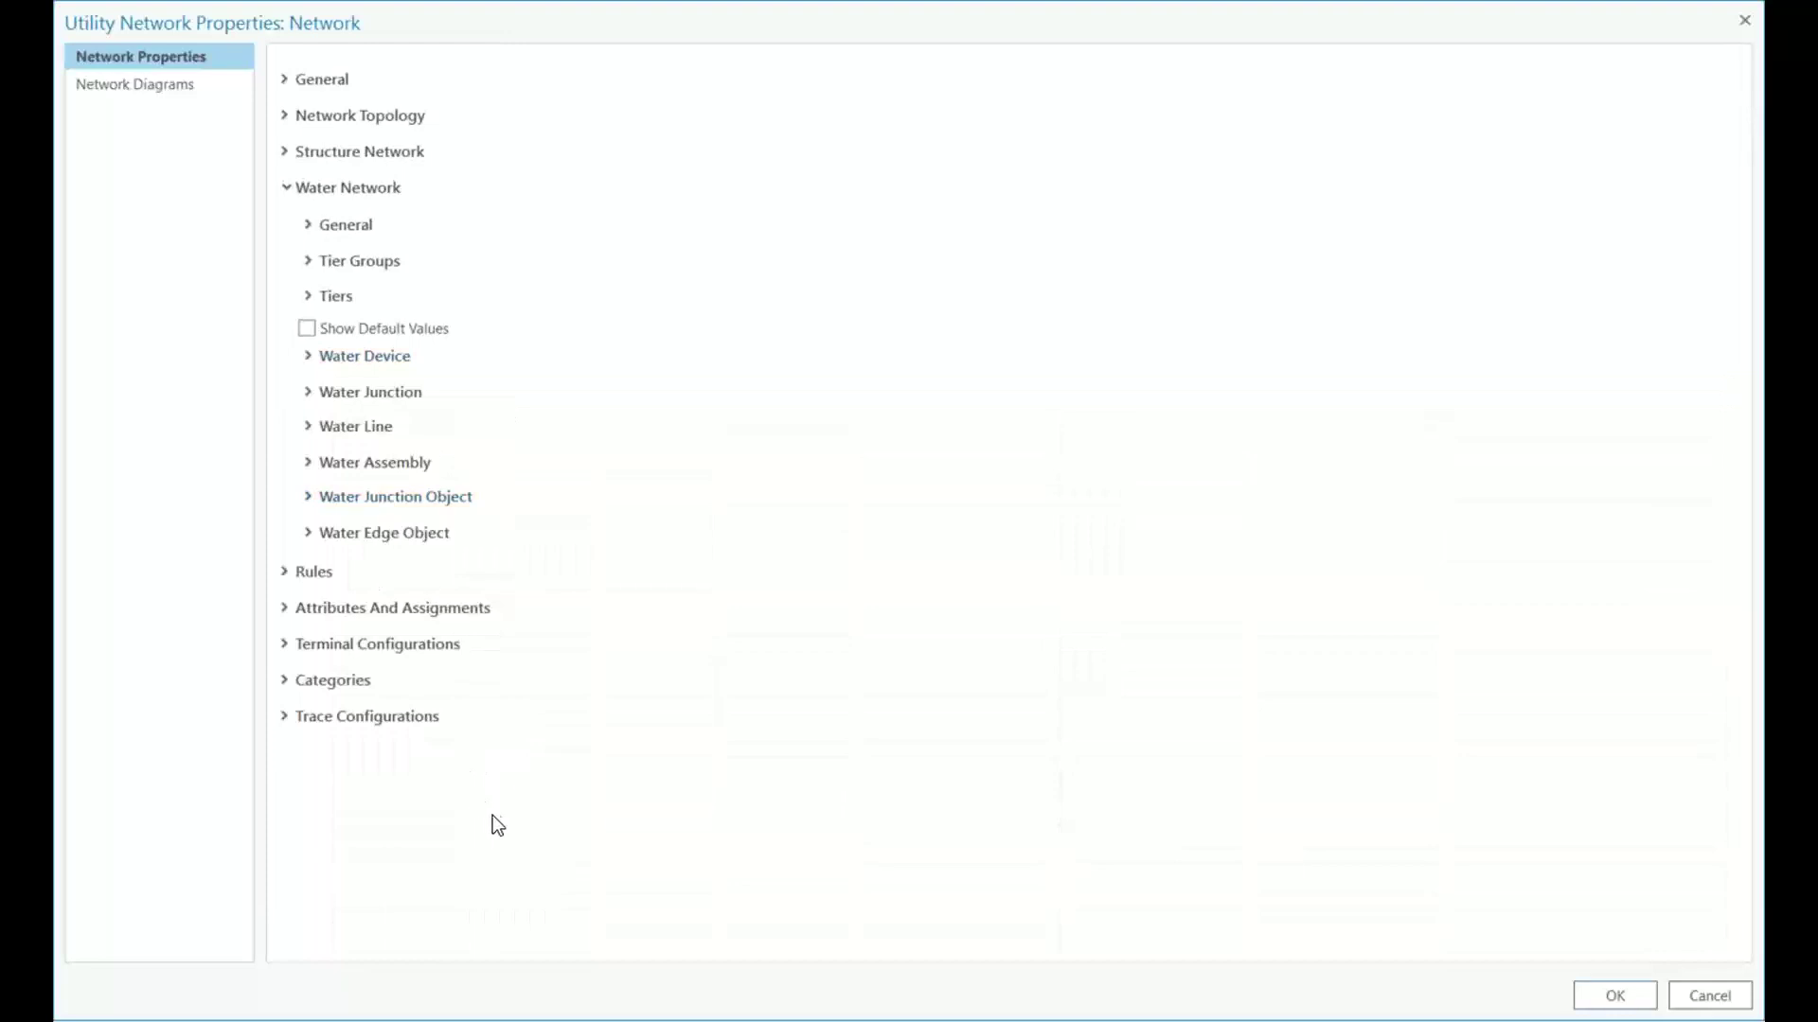
click(1744, 21)
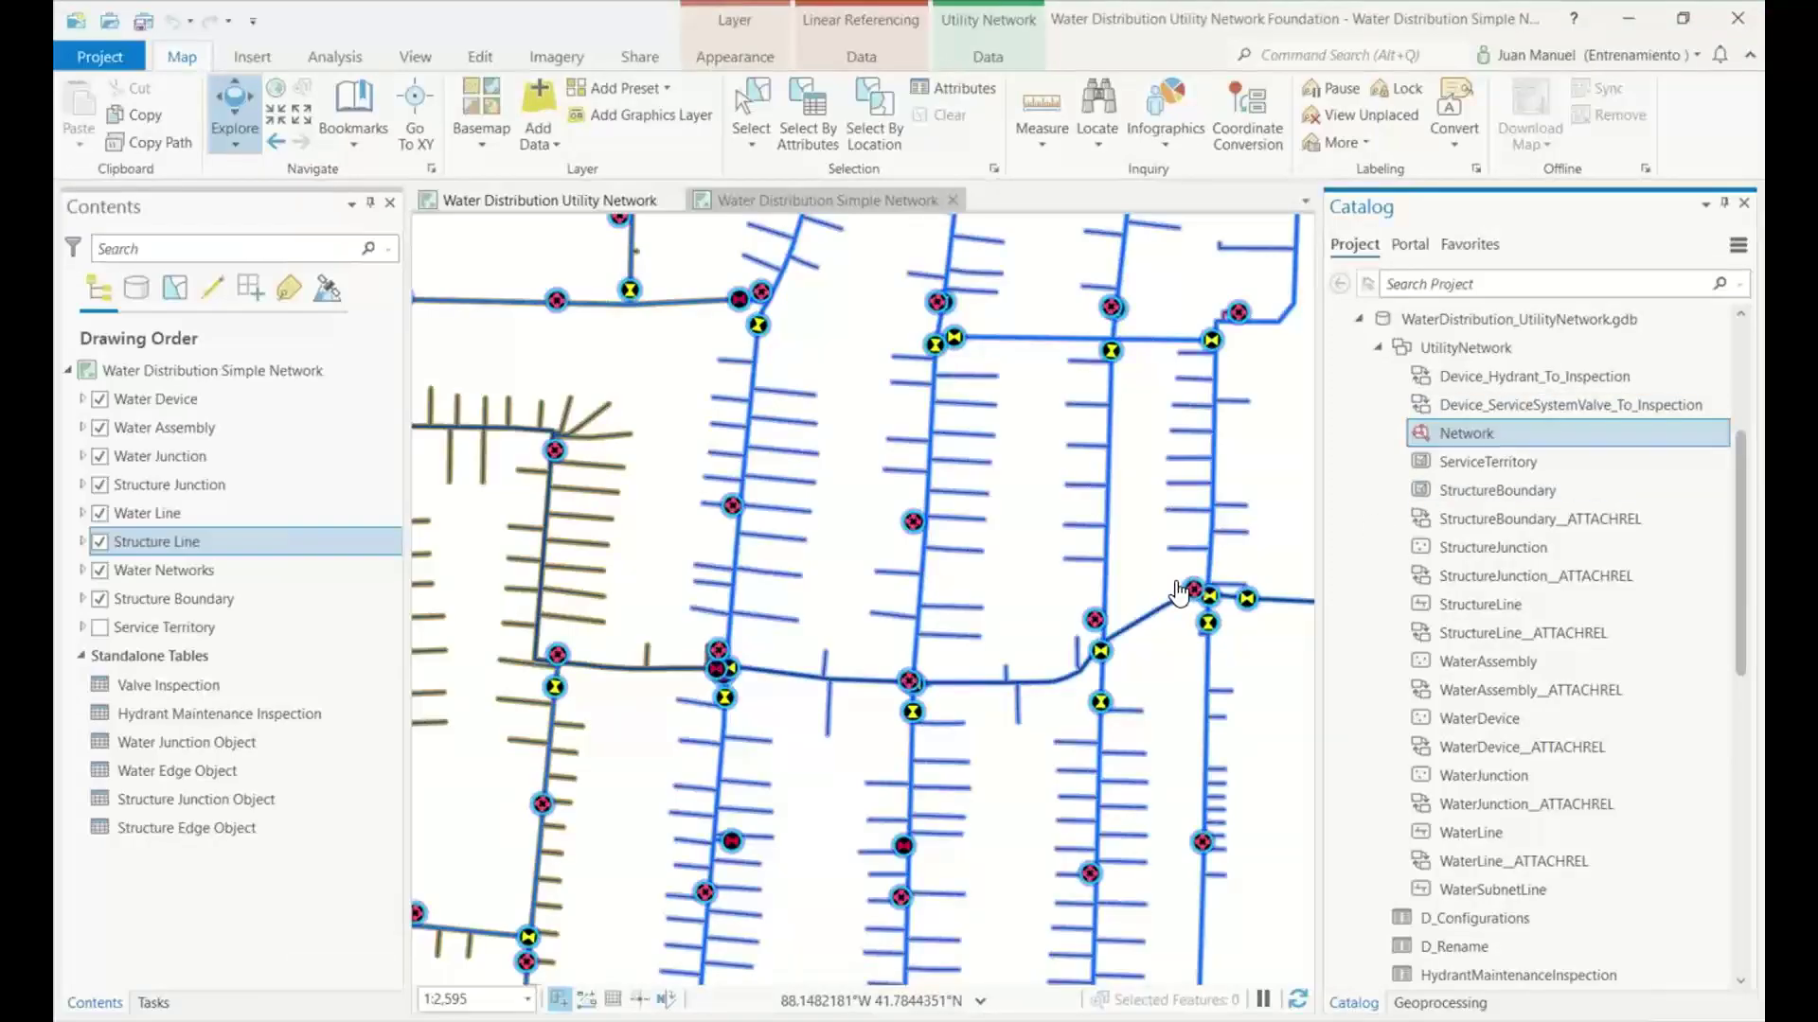